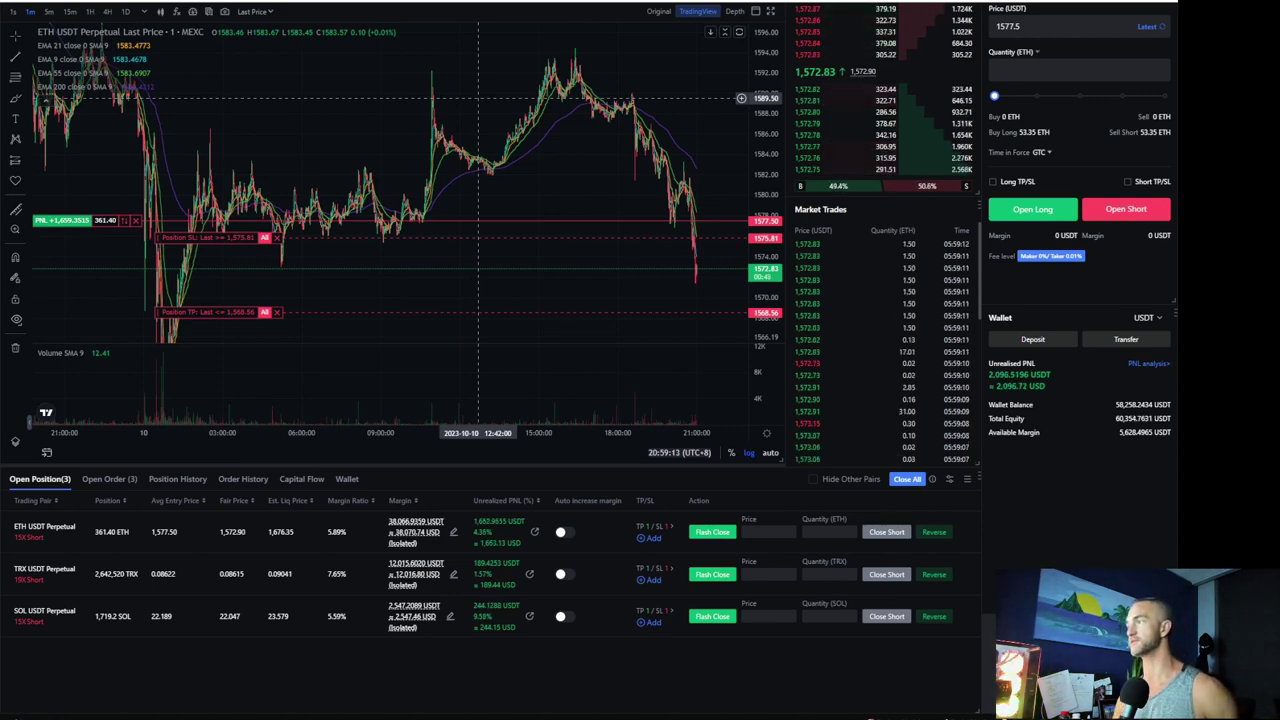
Zoom in and out on the recent ETH USDT candles to inspect price action
scroll(478, 97, "up", 3)
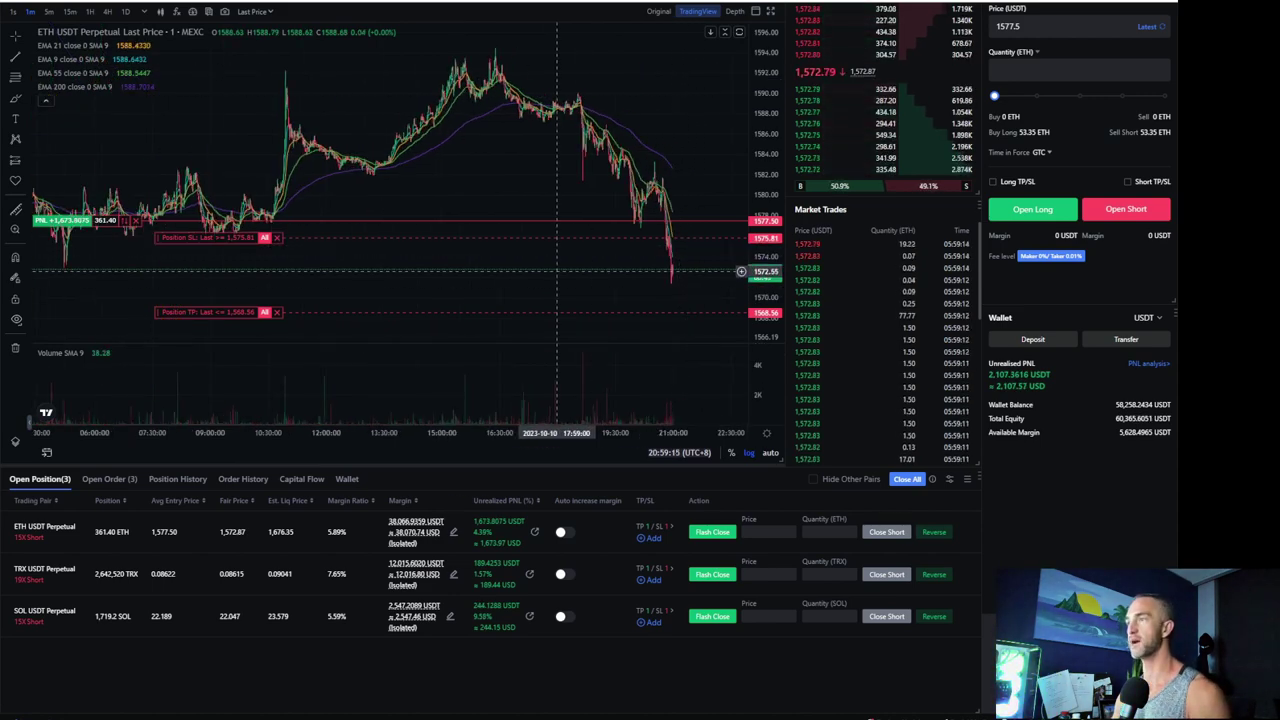
scroll(492, 284, "down", 2)
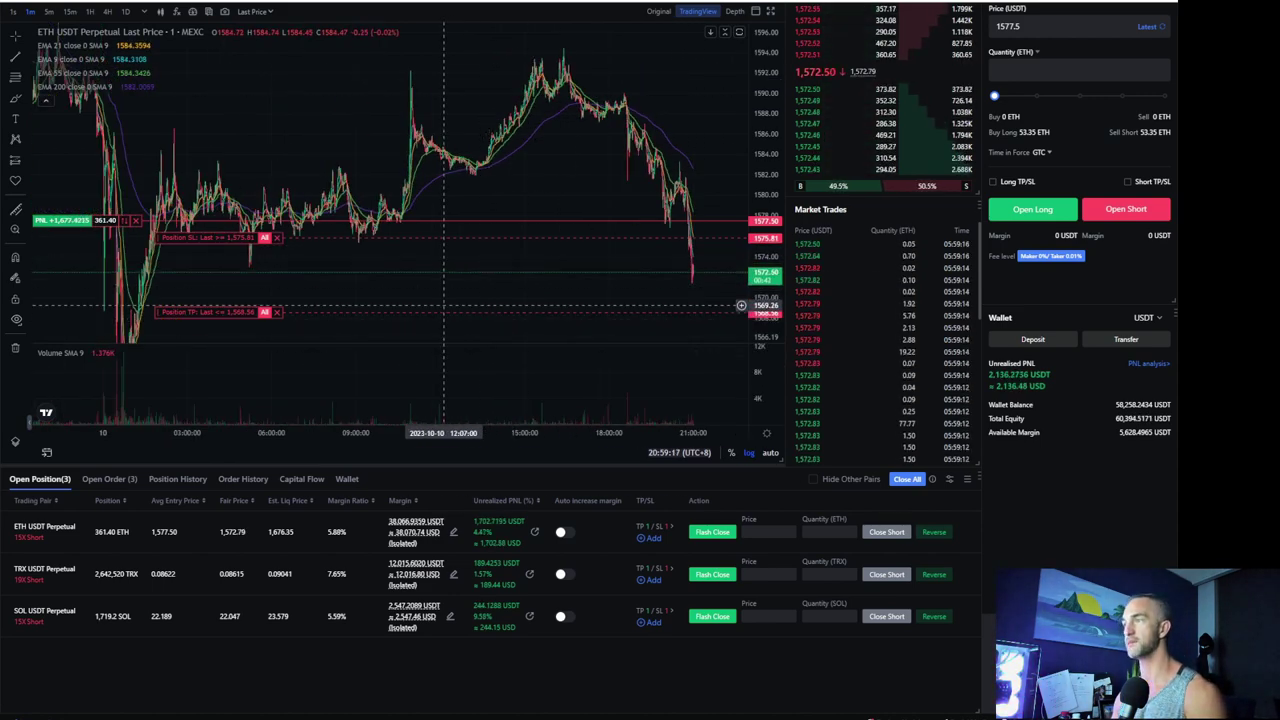
scroll(443, 305, "down", 2)
scroll(443, 305, "down", 1)
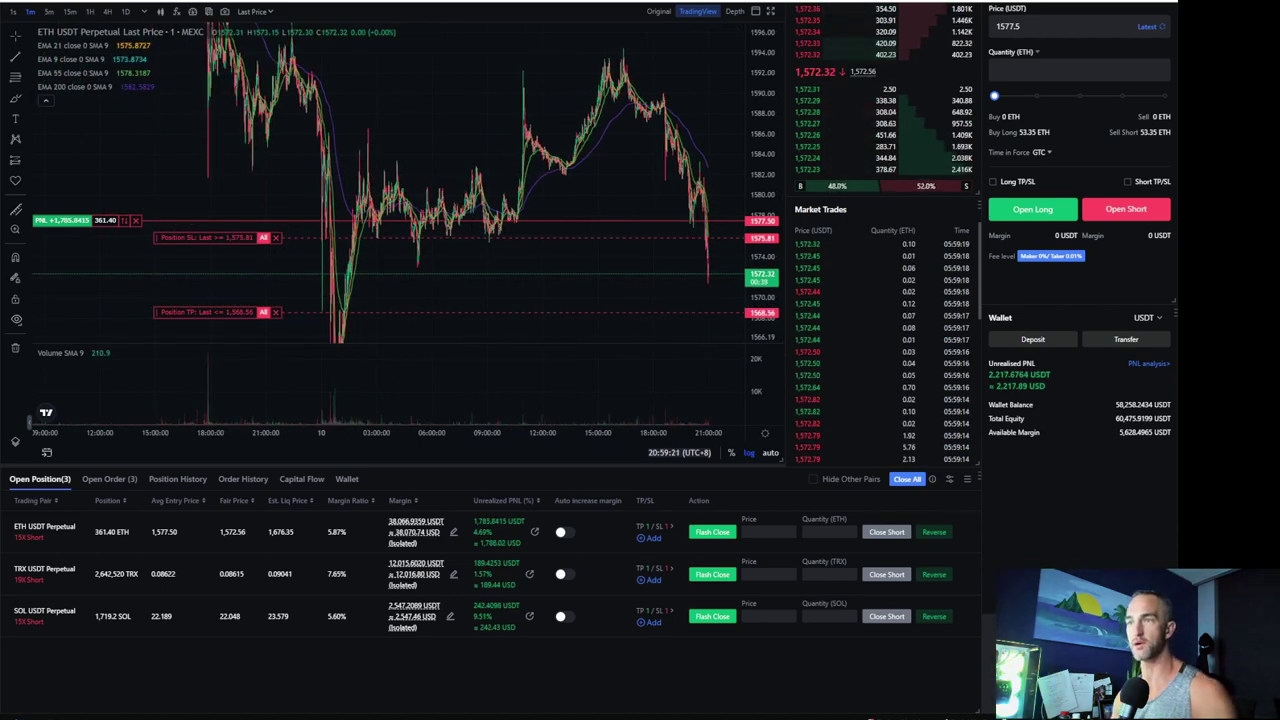
scroll(547, 258, "up", 1)
scroll(547, 258, "up", 1)
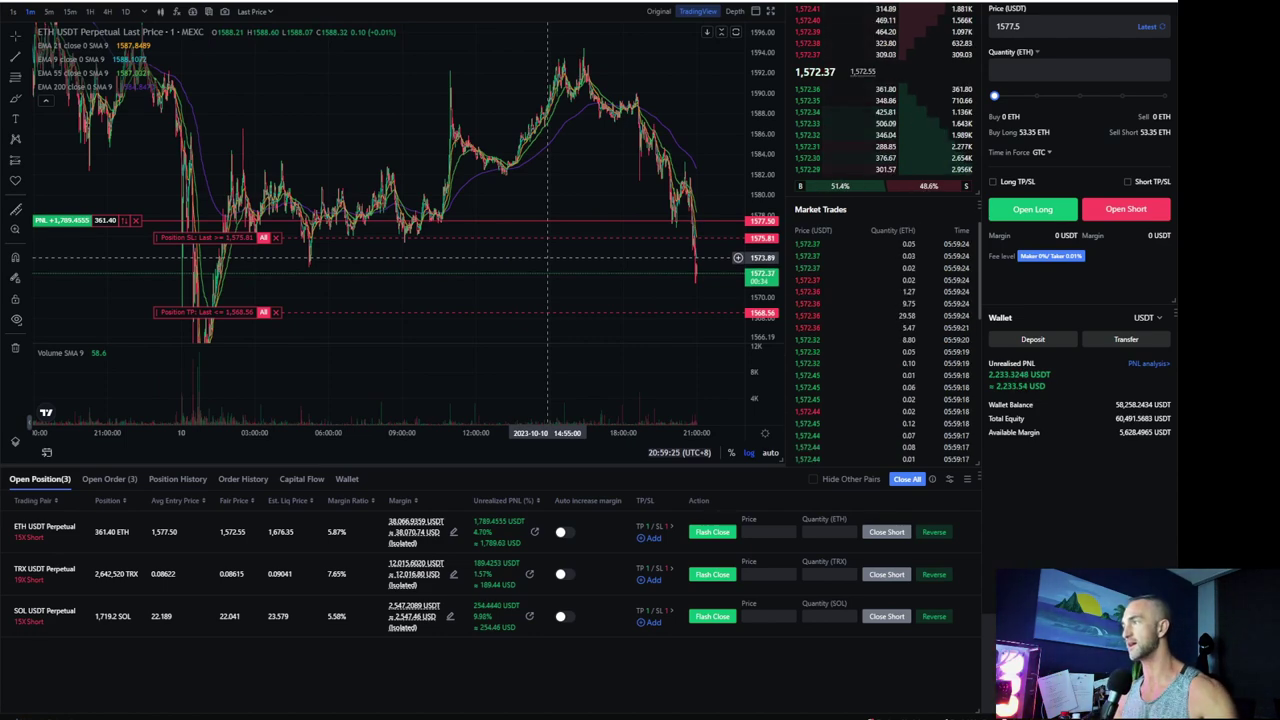
scroll(517, 247, "up", 1)
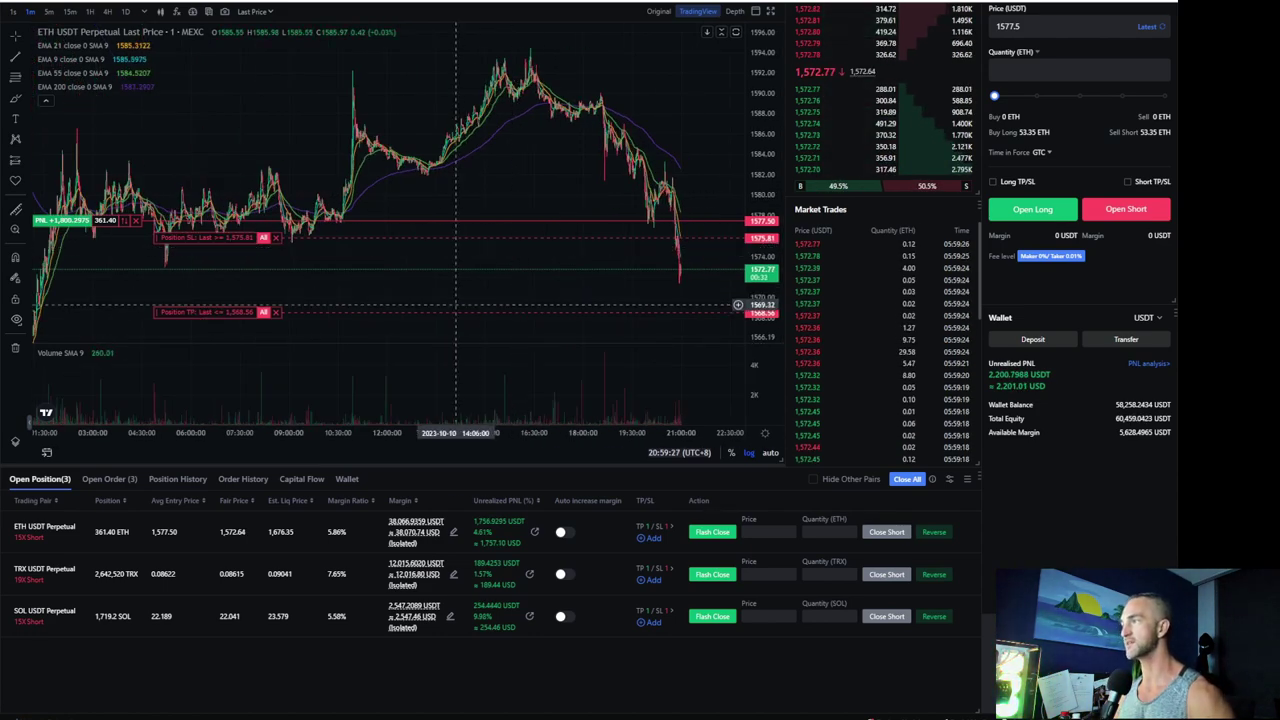
scroll(481, 296, "up", 2)
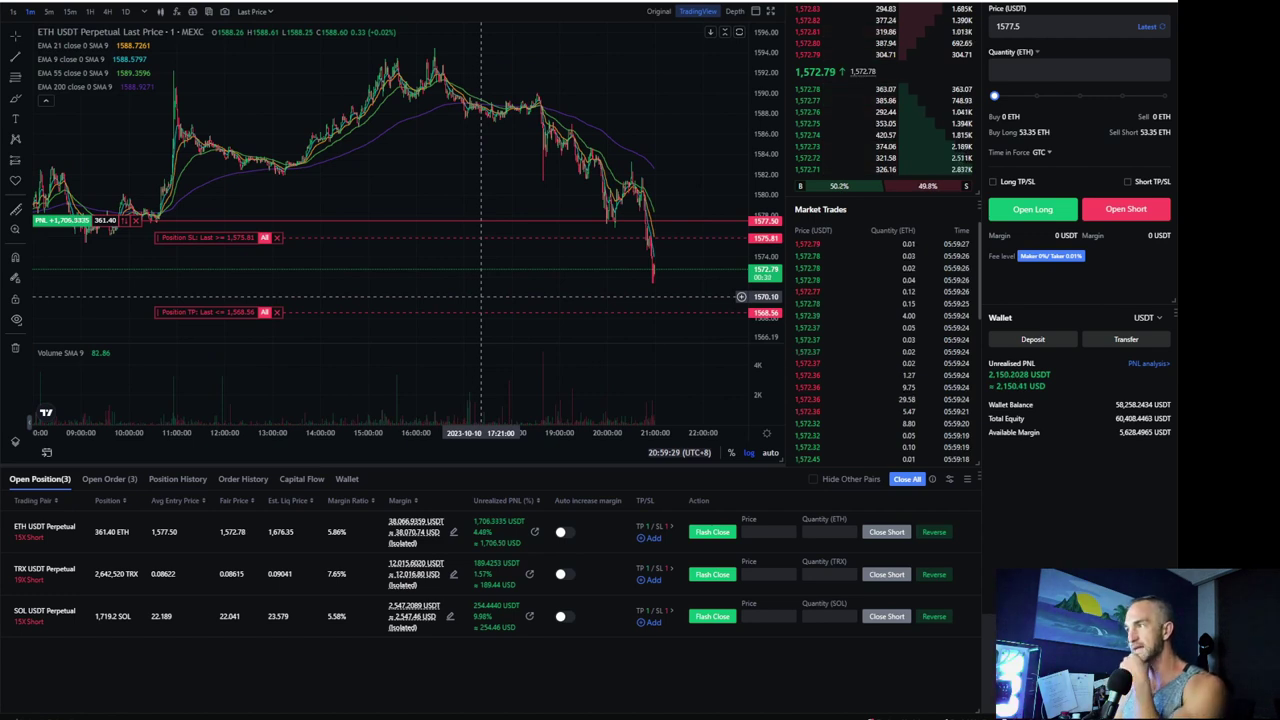
scroll(481, 296, "down", 1)
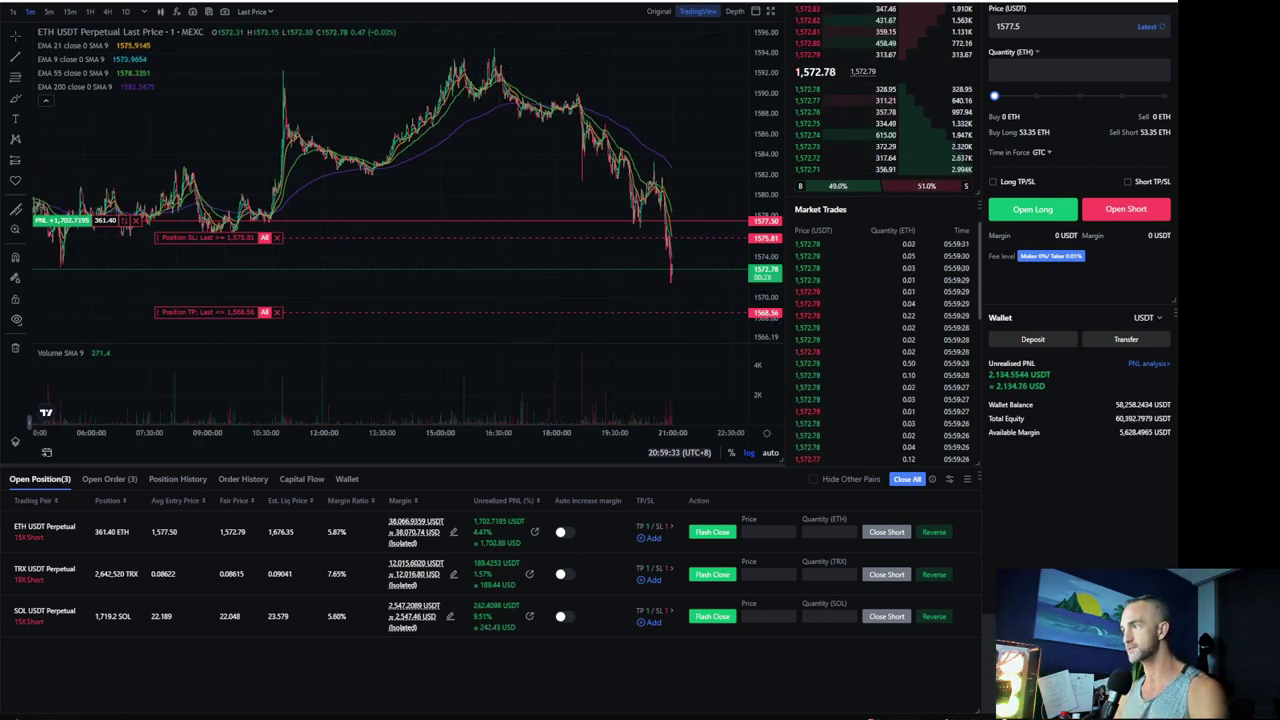
scroll(386, 290, "up", 1)
scroll(713, 305, "up", 2)
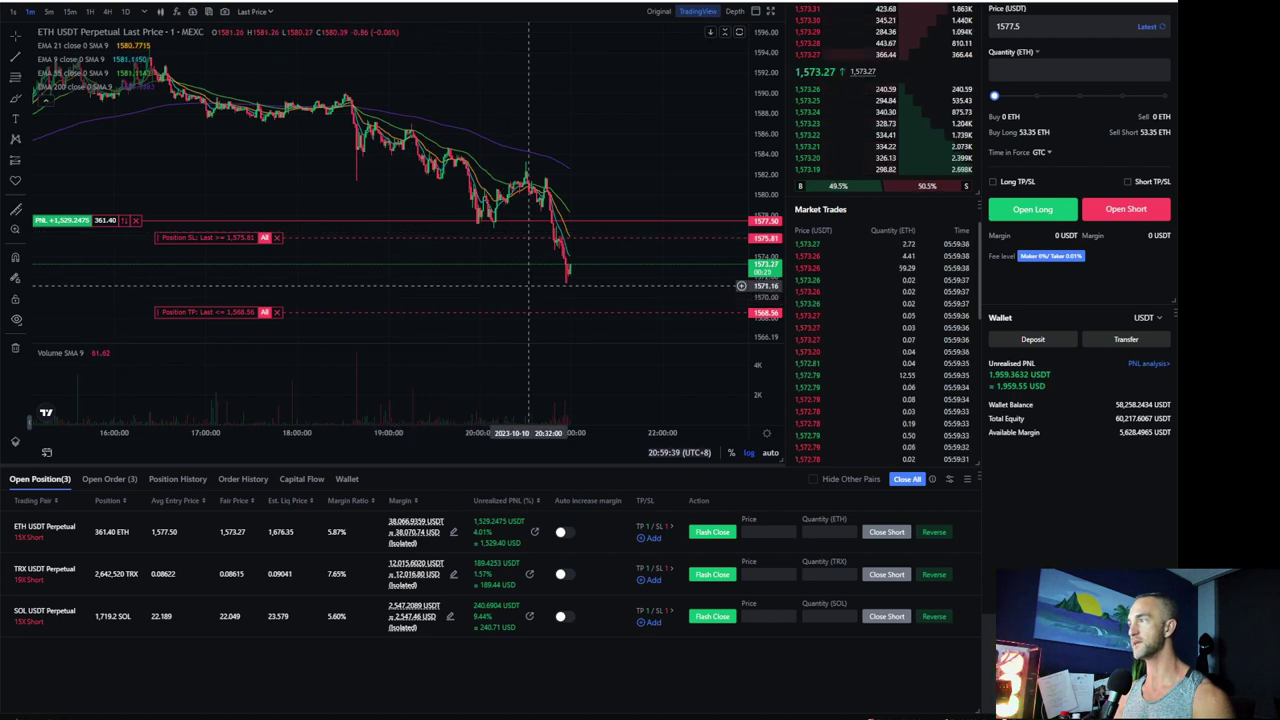
scroll(571, 280, "up", 2)
scroll(586, 292, "up", 2)
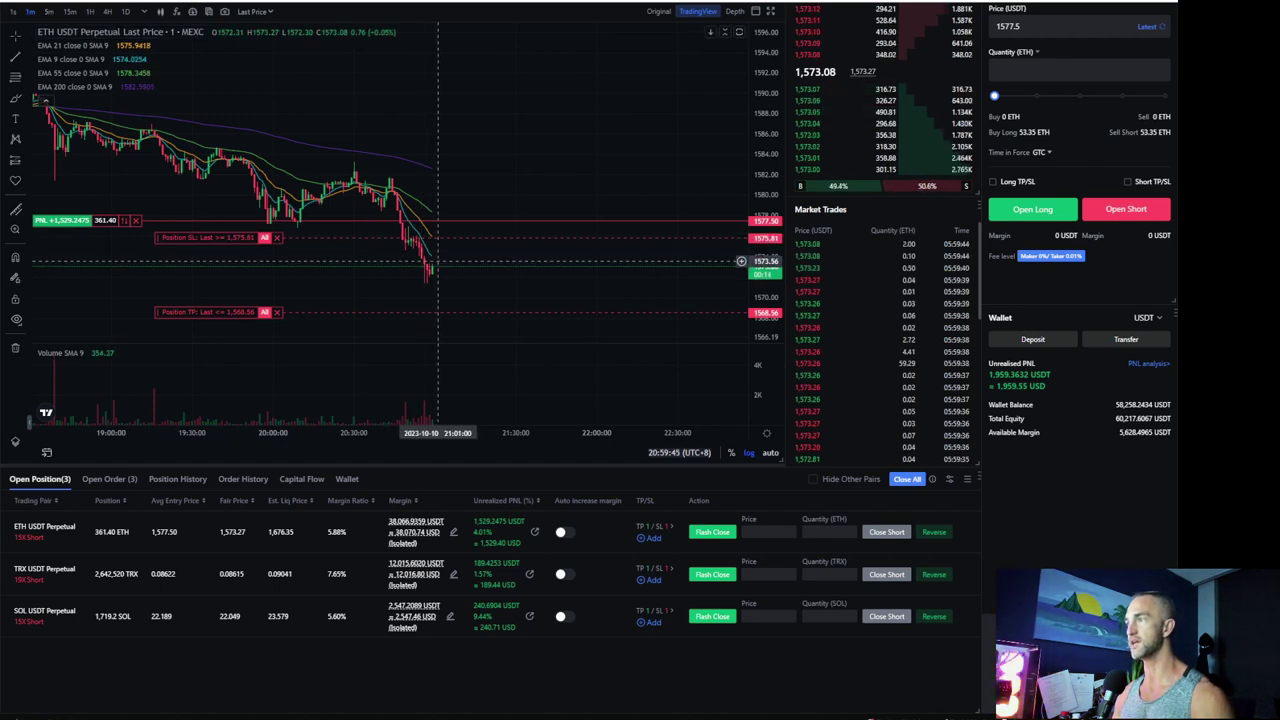
scroll(437, 261, "down", 1)
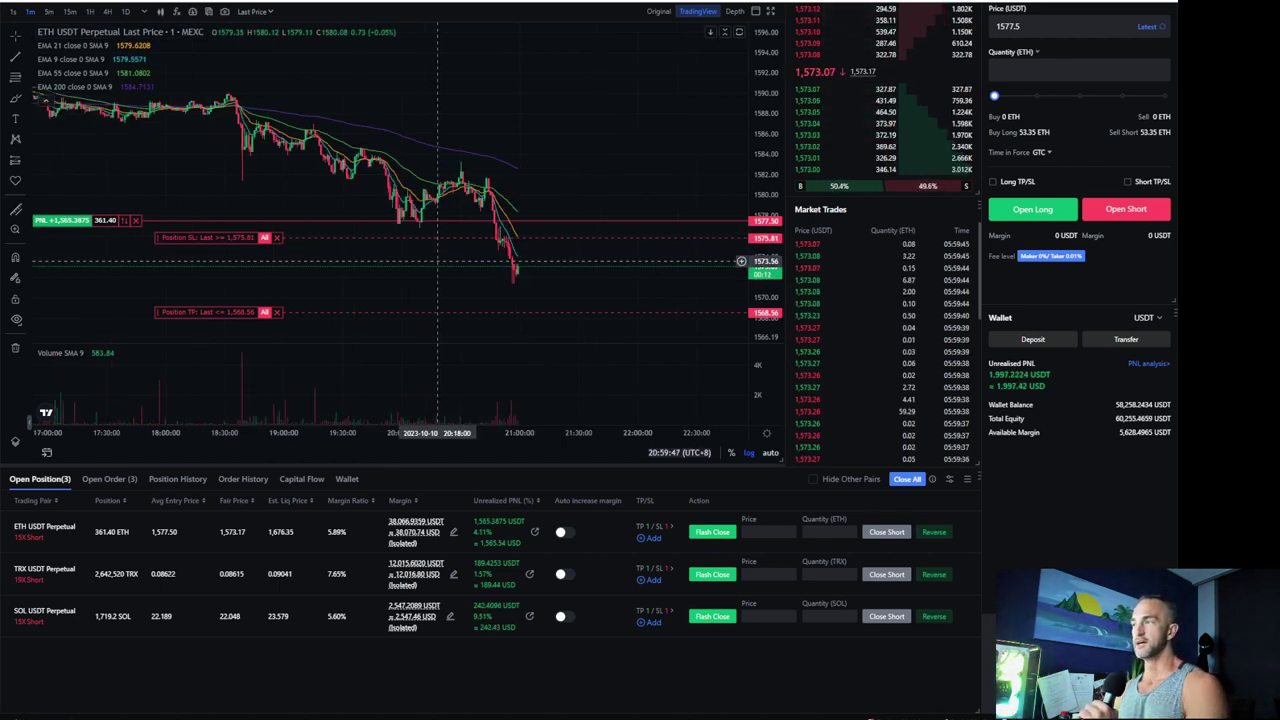
scroll(437, 261, "up", 1)
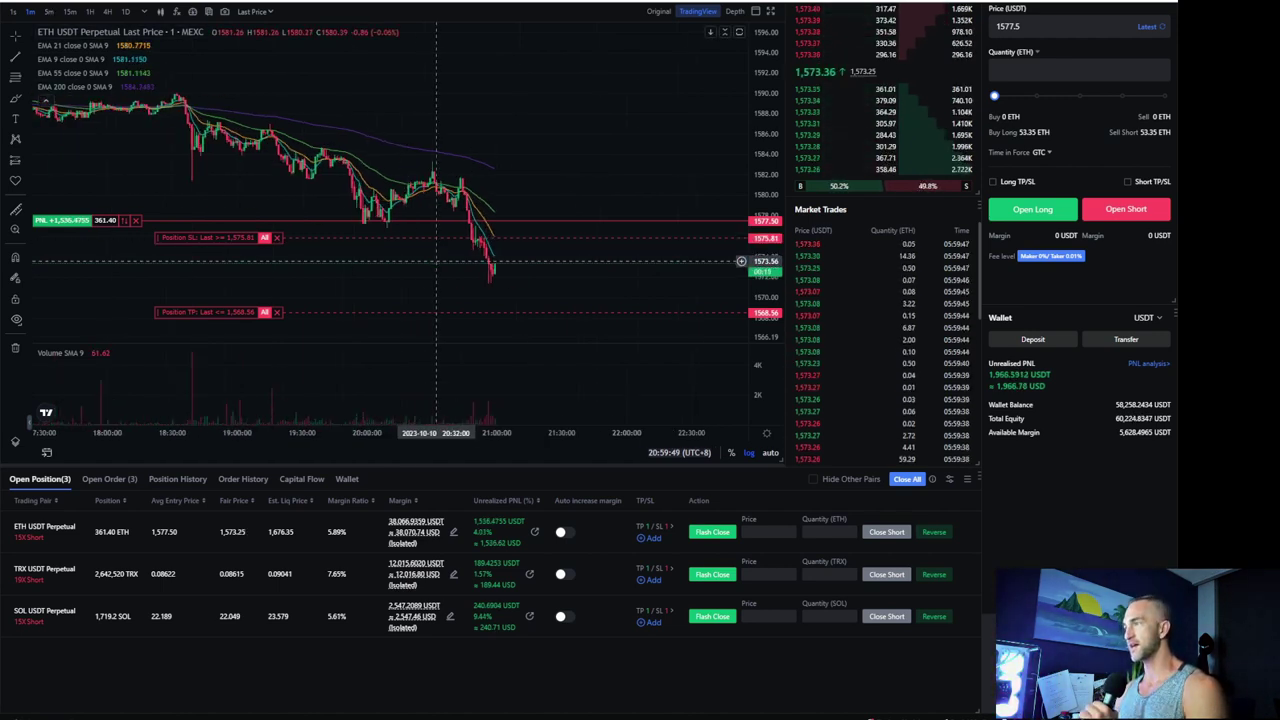
scroll(437, 261, "up", 2)
scroll(437, 261, "up", 1)
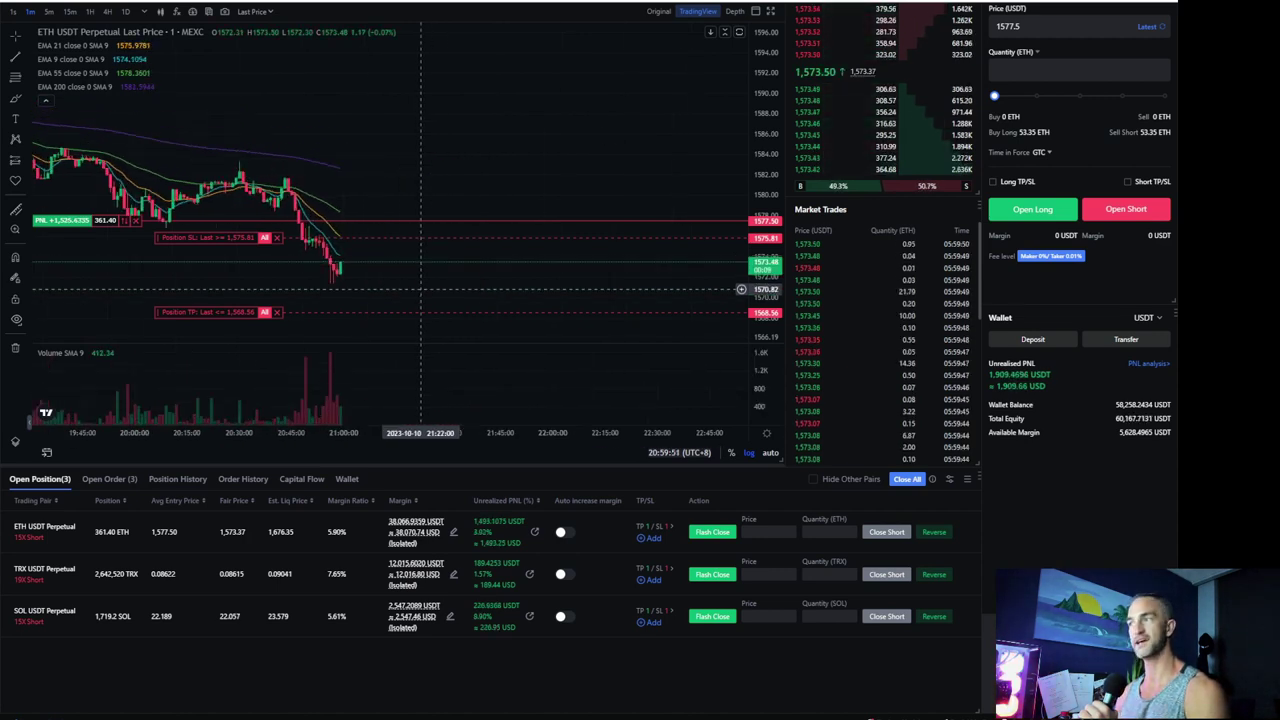
scroll(418, 289, "down", 1)
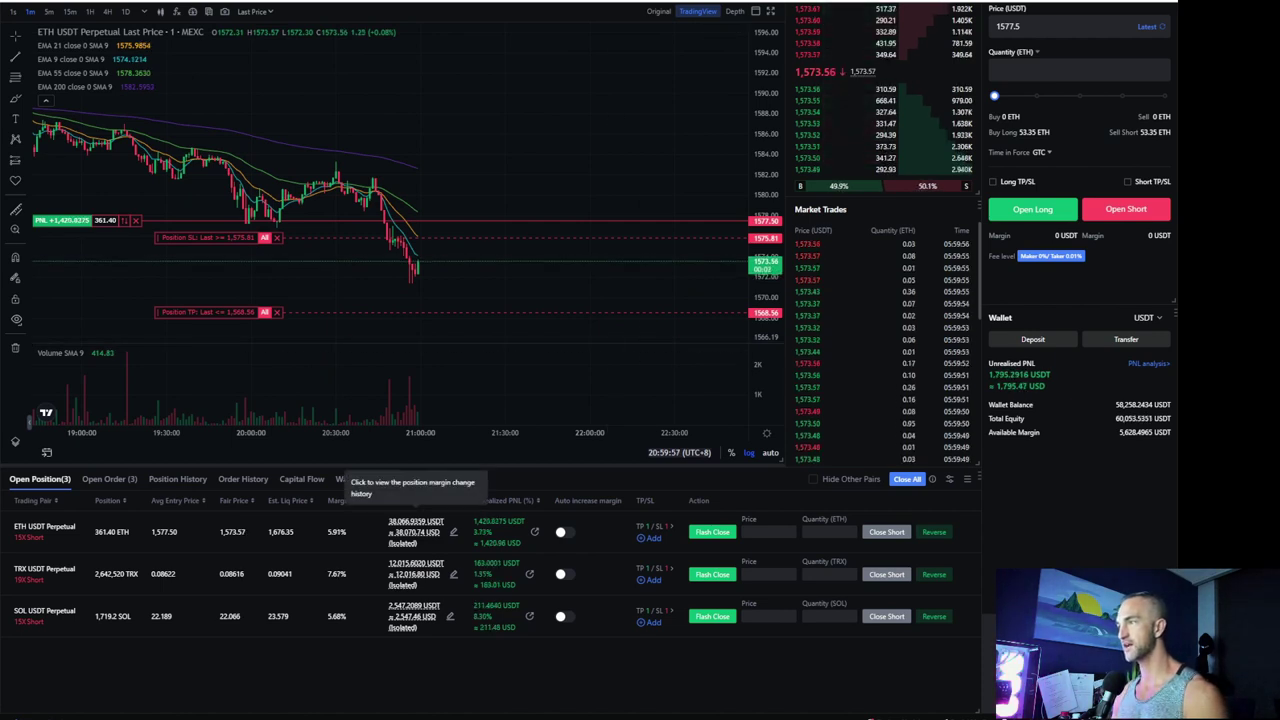
scroll(499, 297, "down", 2)
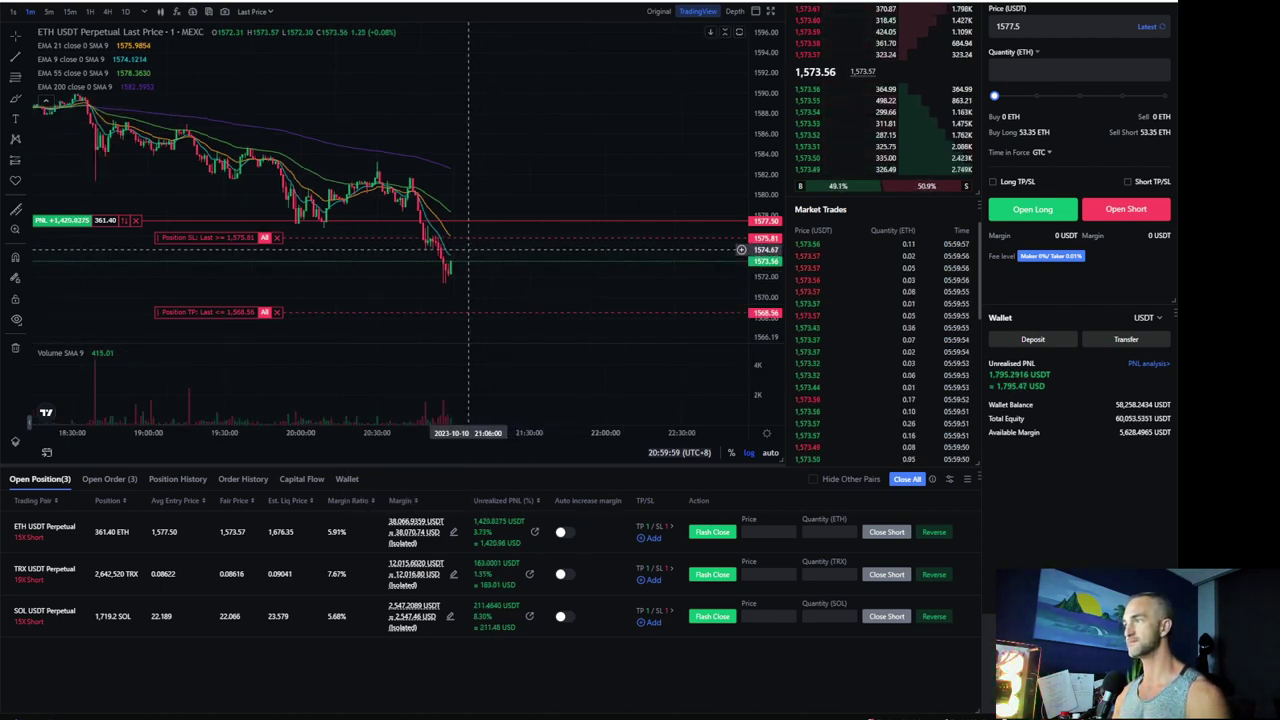
scroll(423, 250, "down", 3)
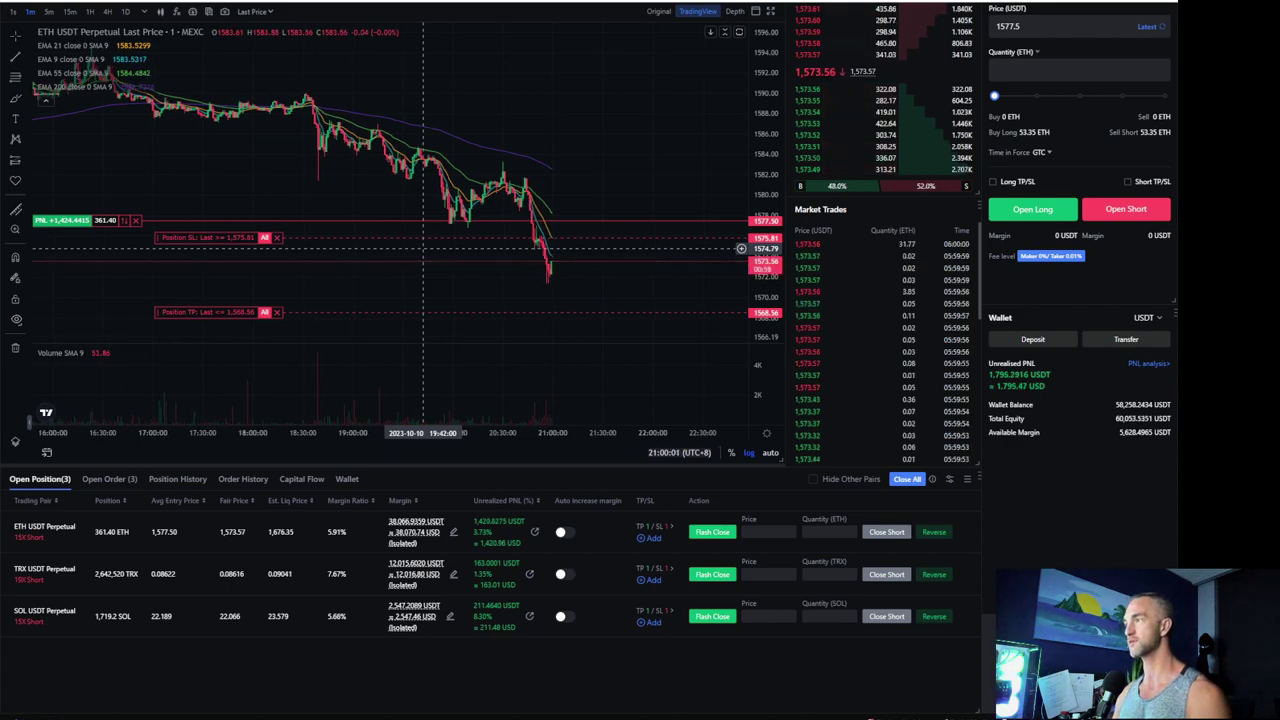
scroll(423, 248, "down", 1)
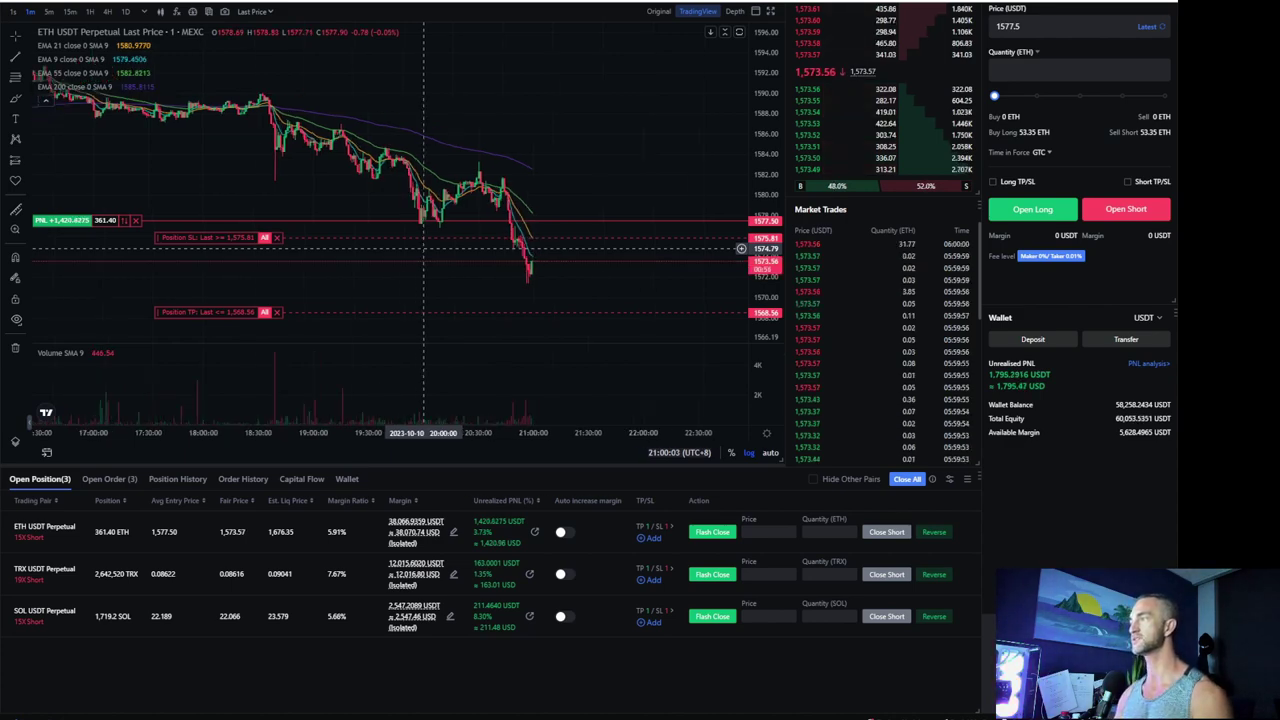
scroll(423, 248, "down", 1)
scroll(423, 248, "down", 2)
scroll(423, 248, "down", 2)
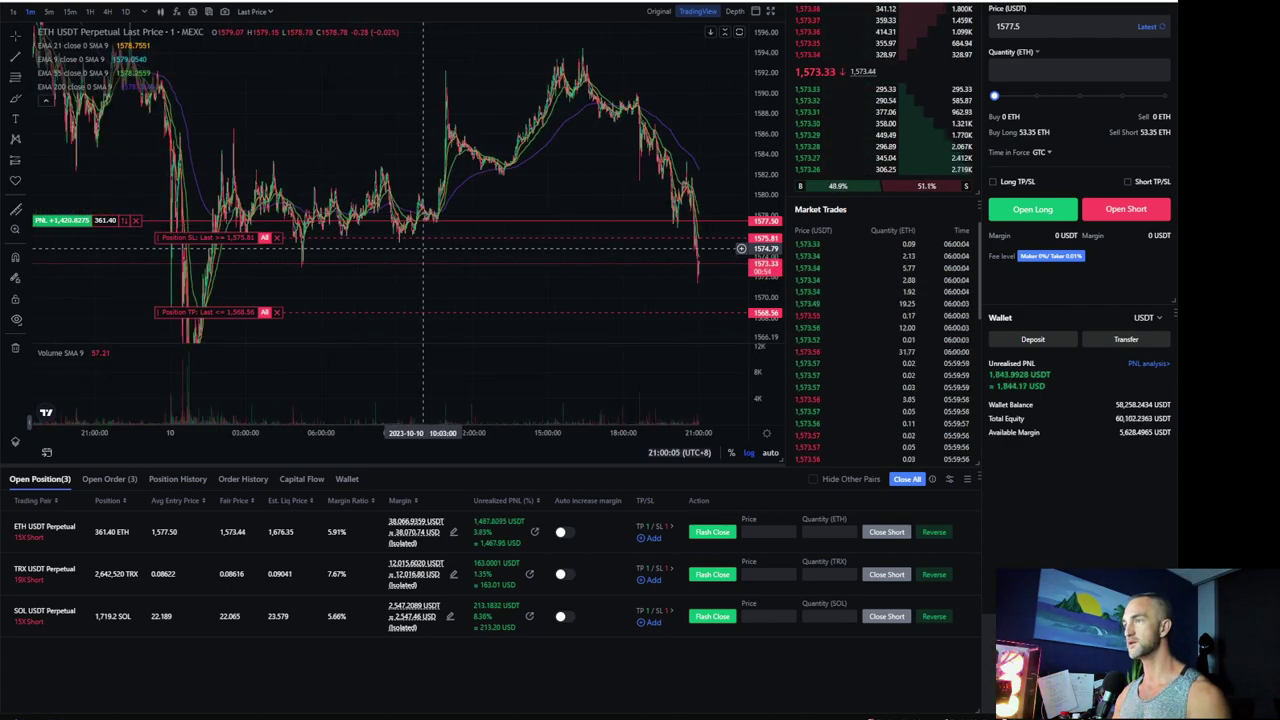
scroll(447, 290, "up", 1)
scroll(447, 290, "up", 1)
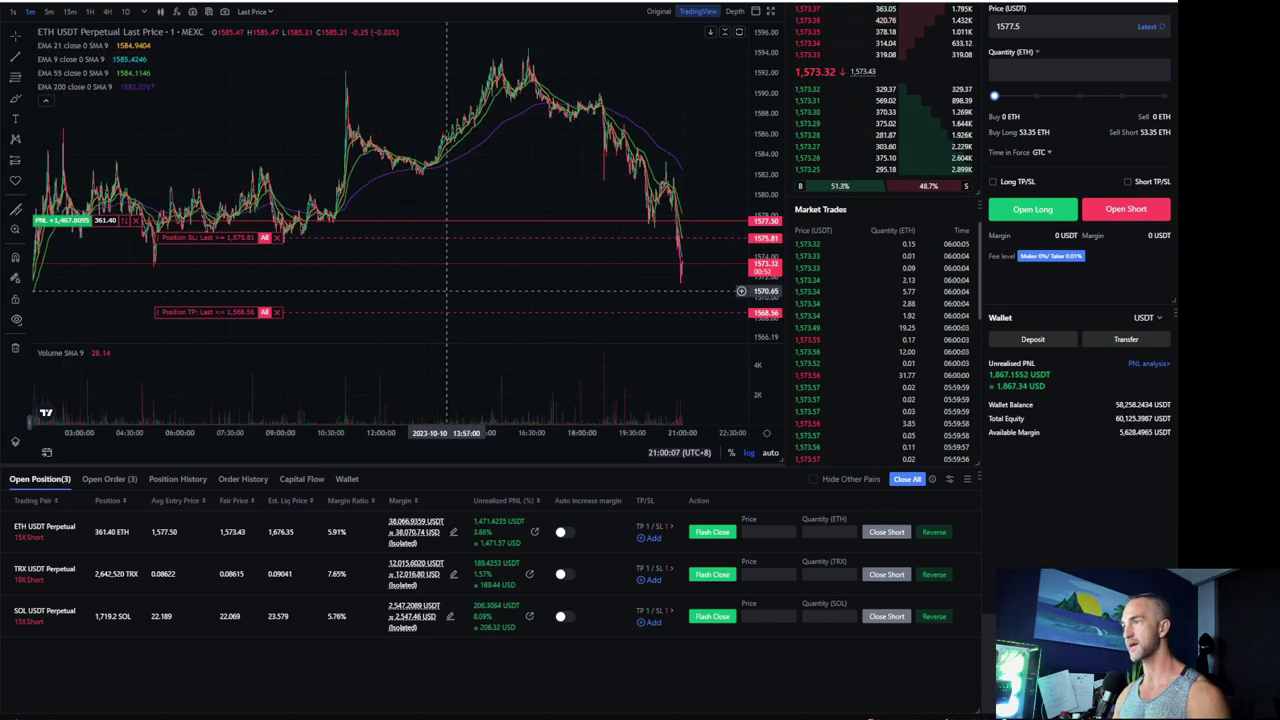
scroll(447, 290, "down", 1)
scroll(448, 290, "down", 1)
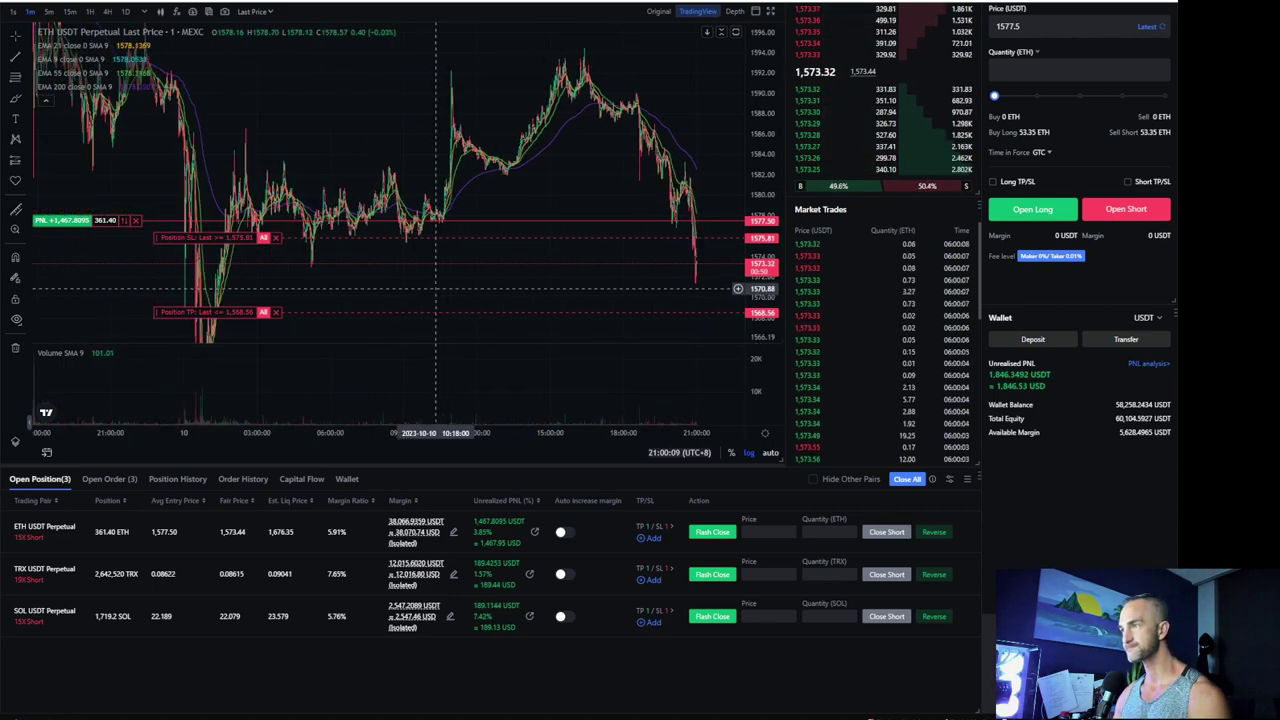
scroll(453, 292, "up", 1)
scroll(453, 292, "up", 1)
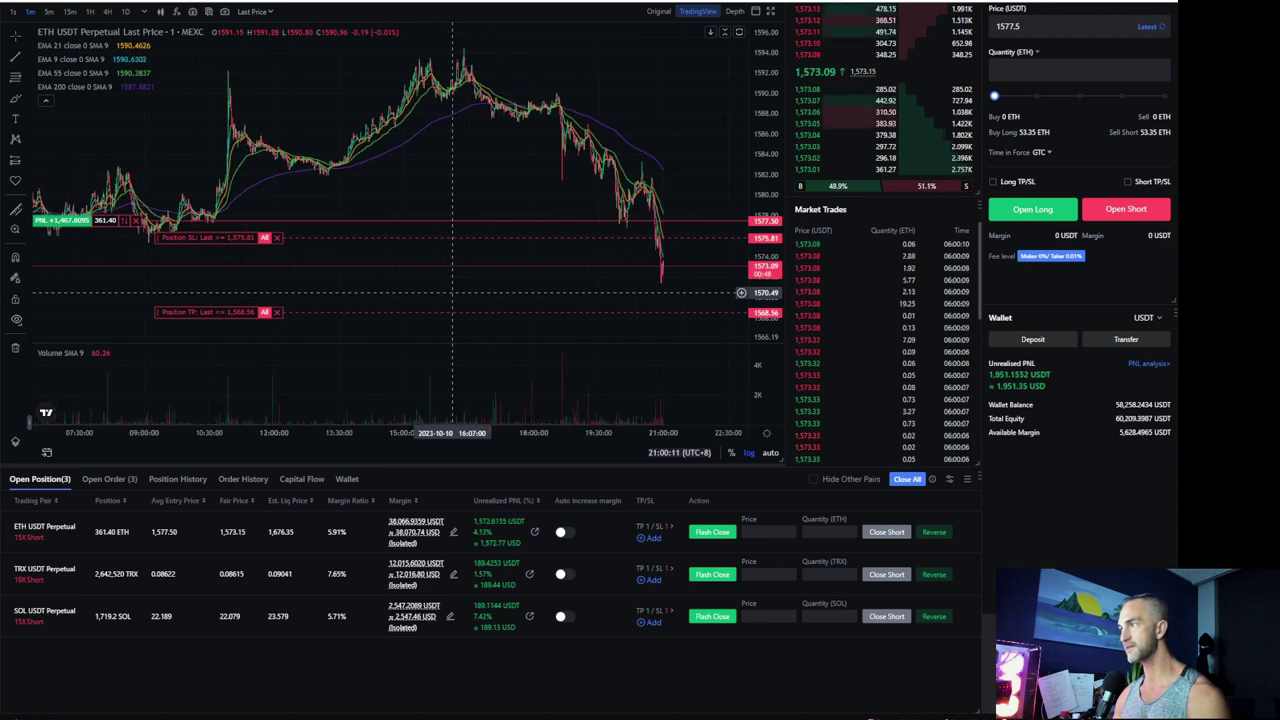
scroll(453, 292, "up", 1)
scroll(453, 292, "up", 1)
scroll(453, 292, "up", 1)
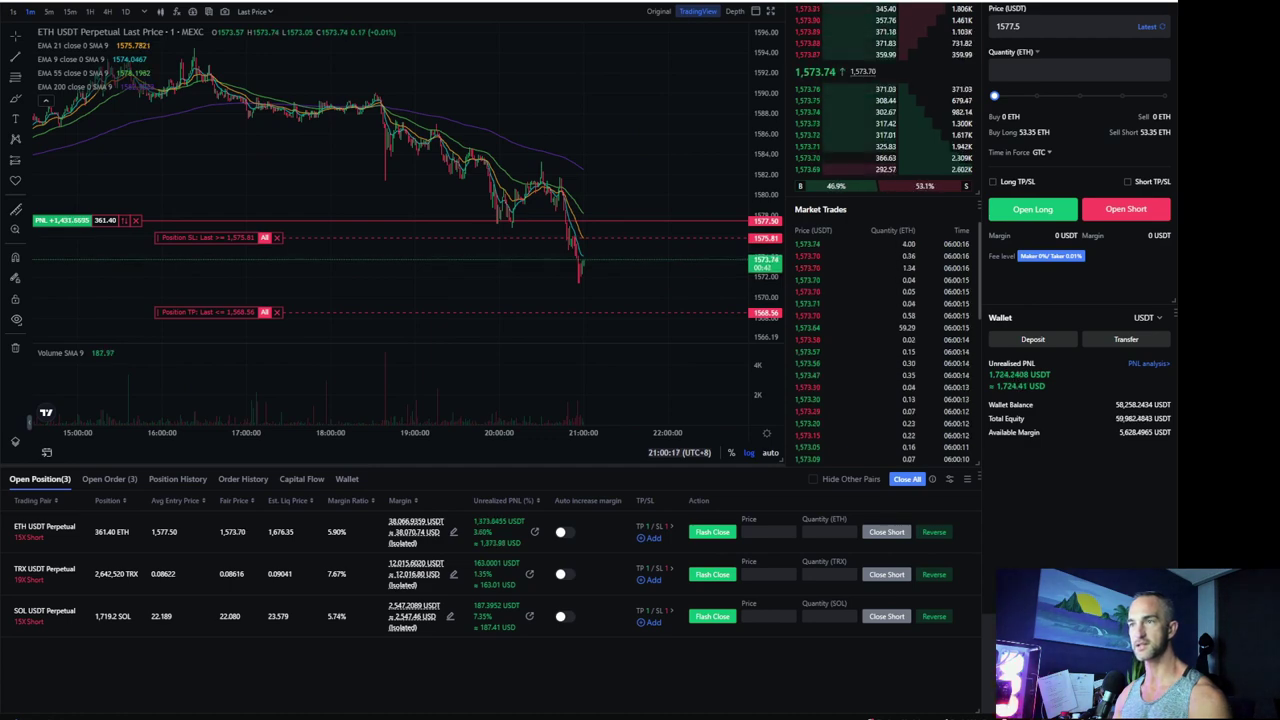
scroll(449, 301, "up", 2)
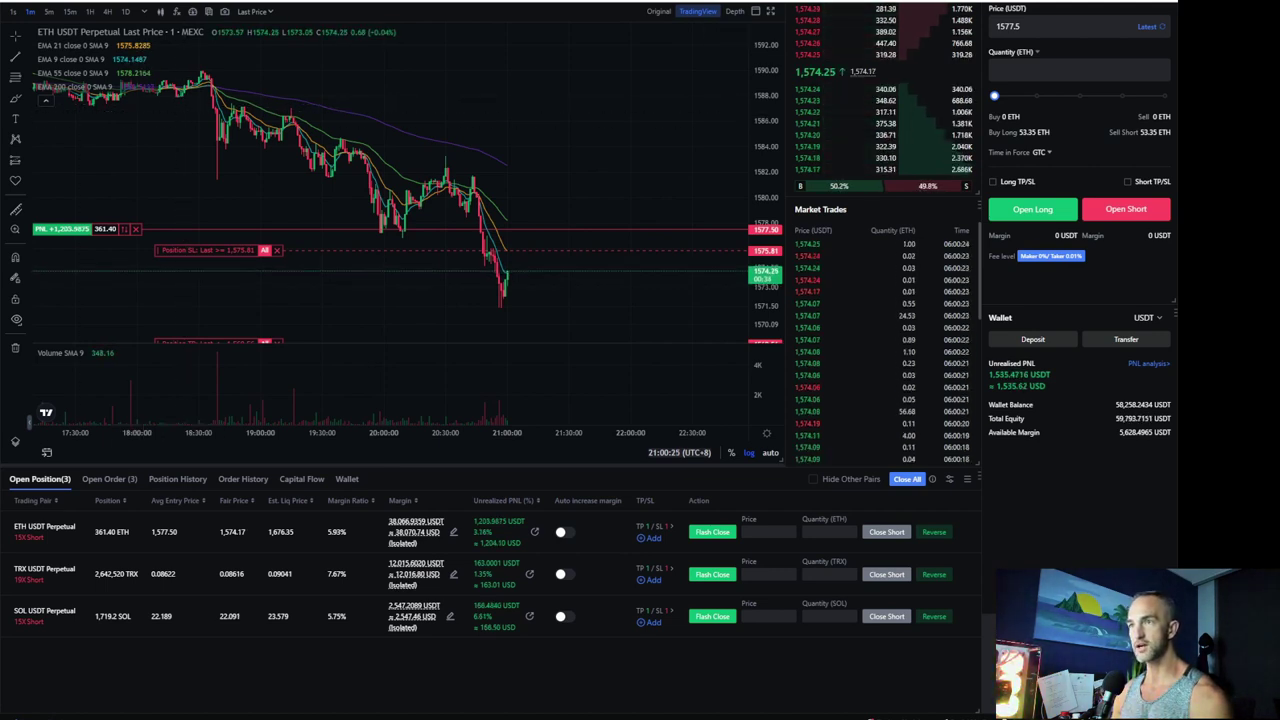
scroll(680, 358, "up", 2)
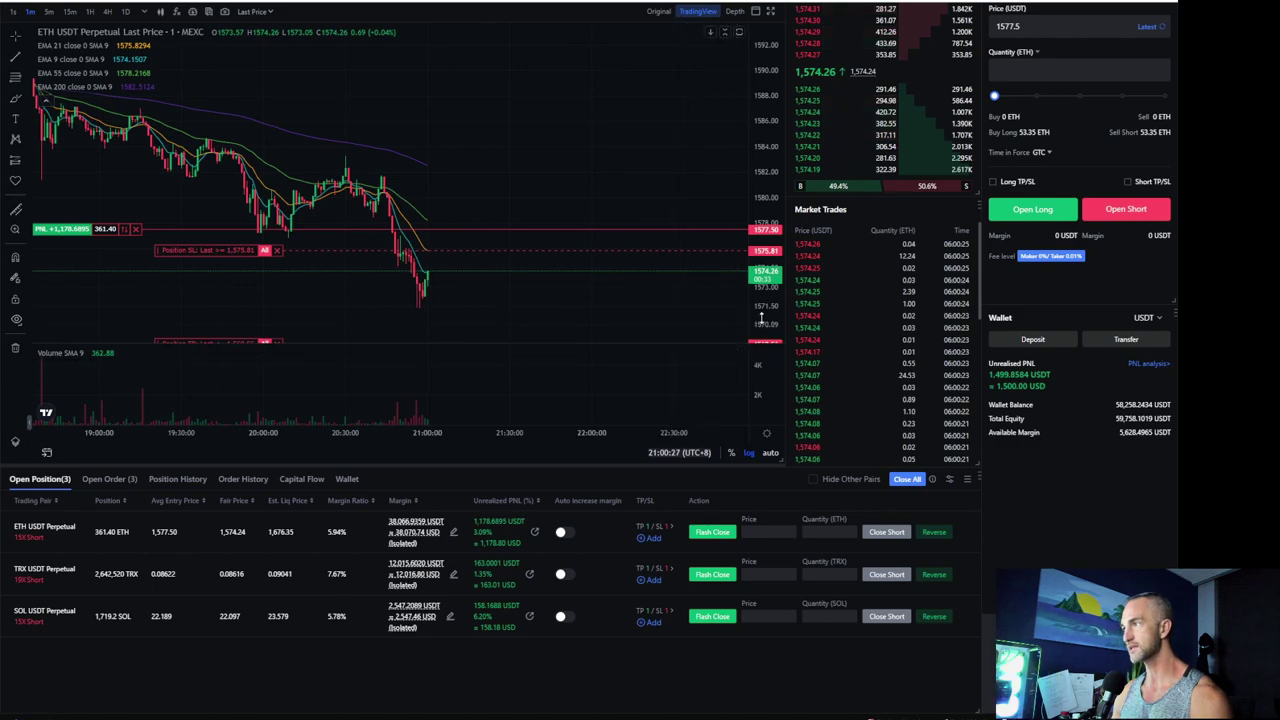
Stretch the ETH price scale to bring the stop-loss and take-profit levels into view
left_click_drag(762, 318, 762, 260)
left_click_drag(514, 191, 571, 94)
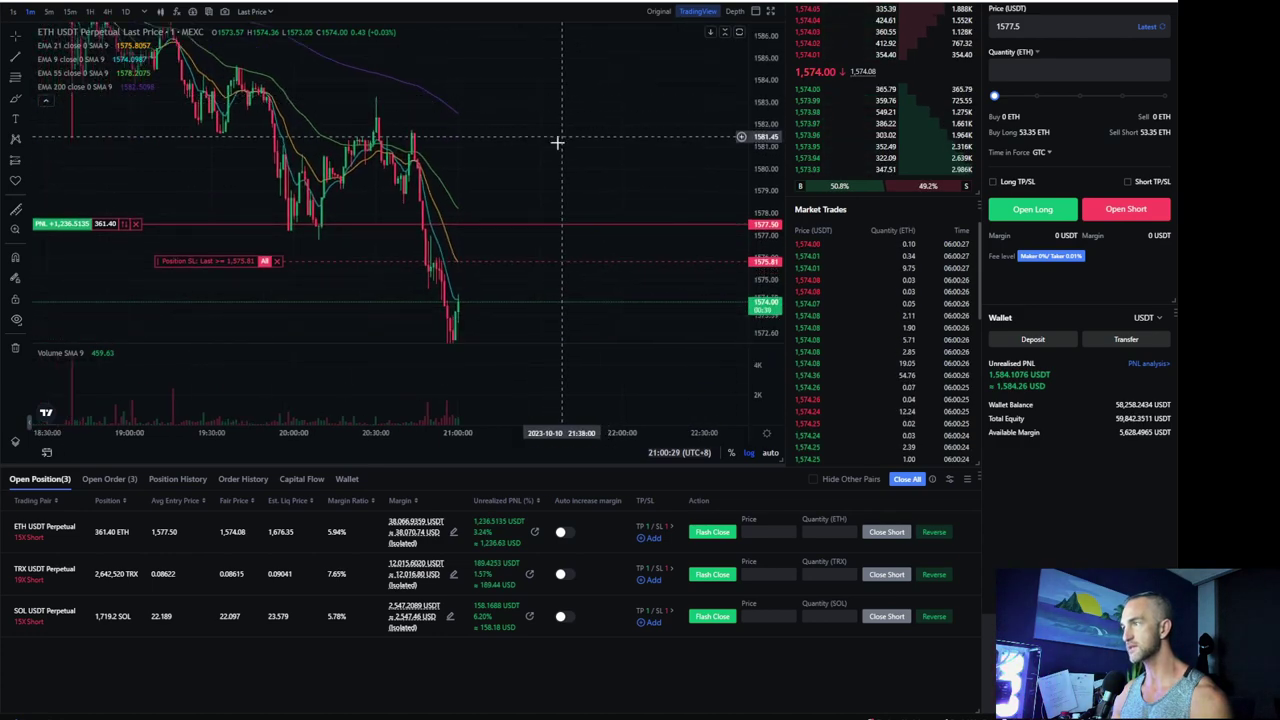
left_click_drag(549, 149, 617, 91)
scroll(618, 93, "up", 2)
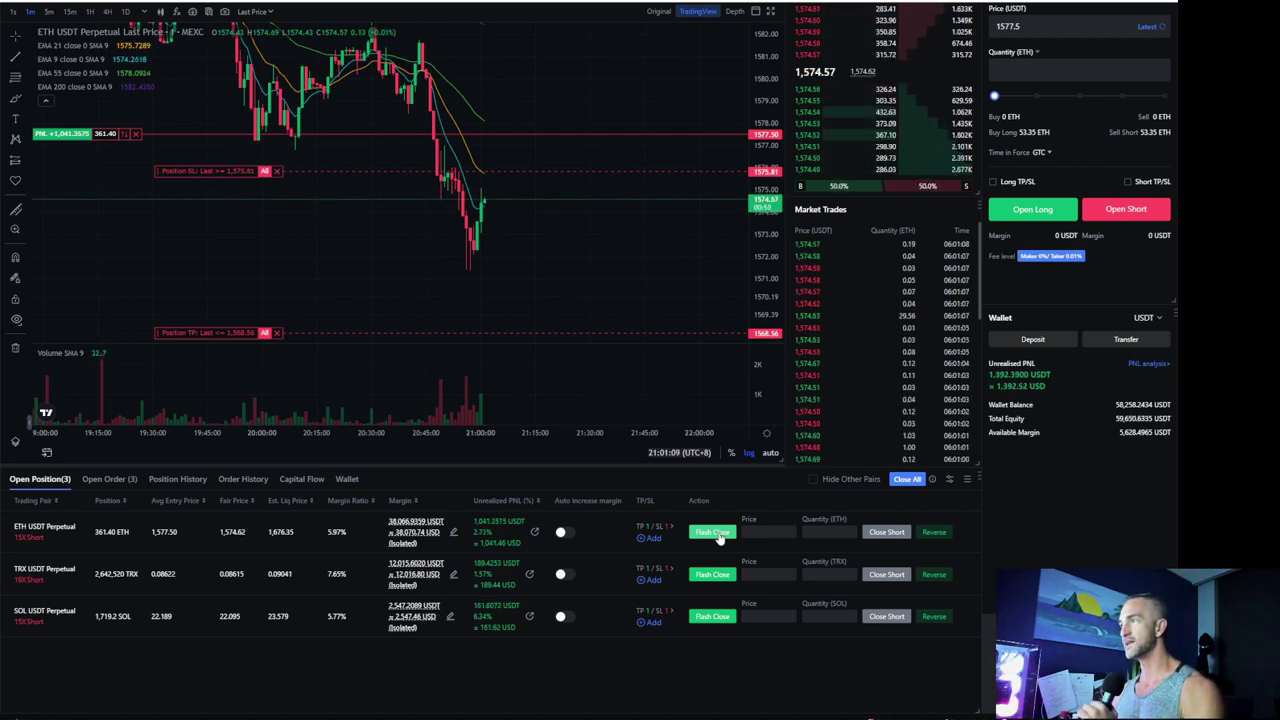
Close the ETH short at market for about 1,266 USDT profit
scroll(428, 300, "down", 1)
scroll(428, 300, "down", 2)
scroll(429, 297, "down", 1)
scroll(429, 297, "up", 1)
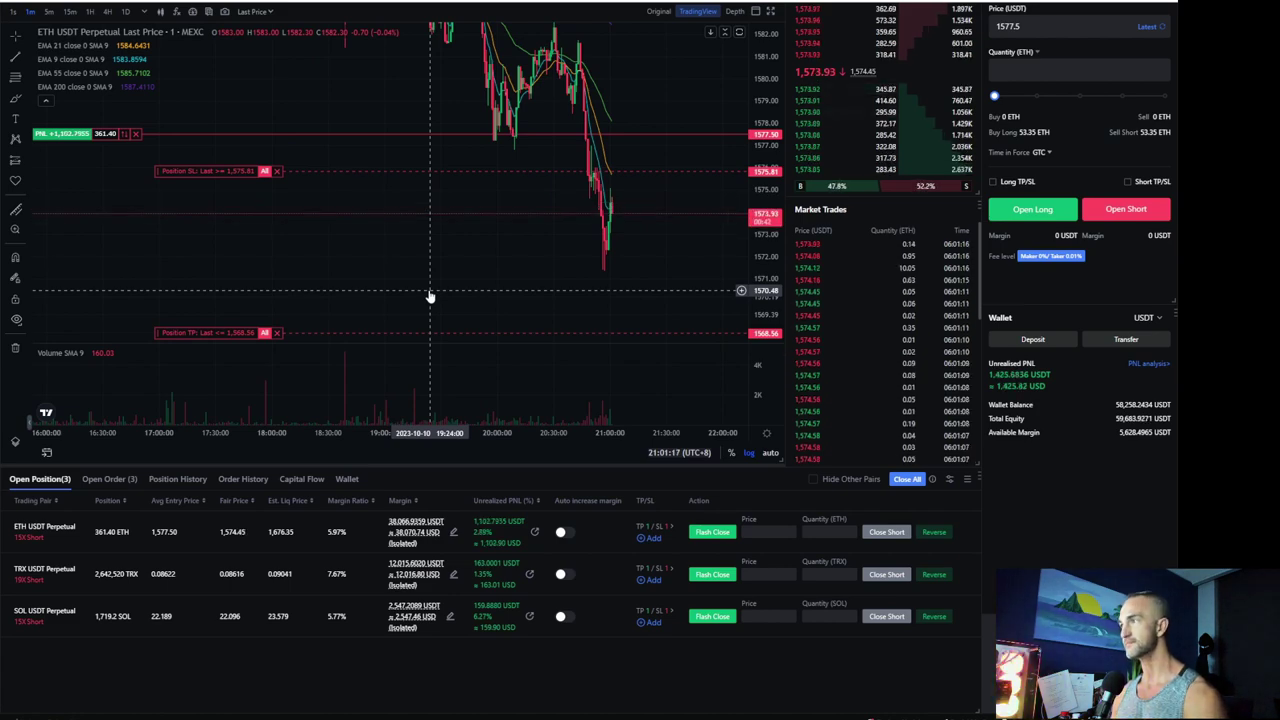
scroll(429, 297, "down", 1)
scroll(429, 297, "down", 1)
scroll(429, 297, "down", 1)
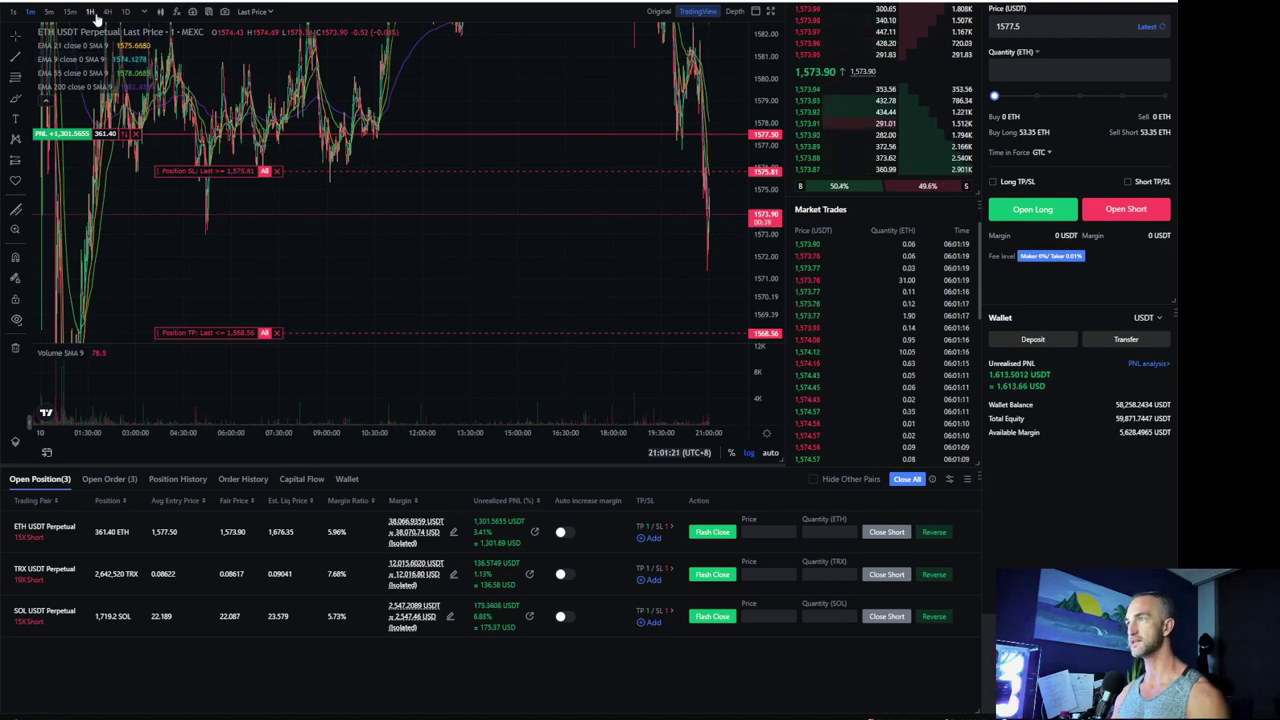
scroll(570, 250, "up", 1)
scroll(563, 263, "up", 1)
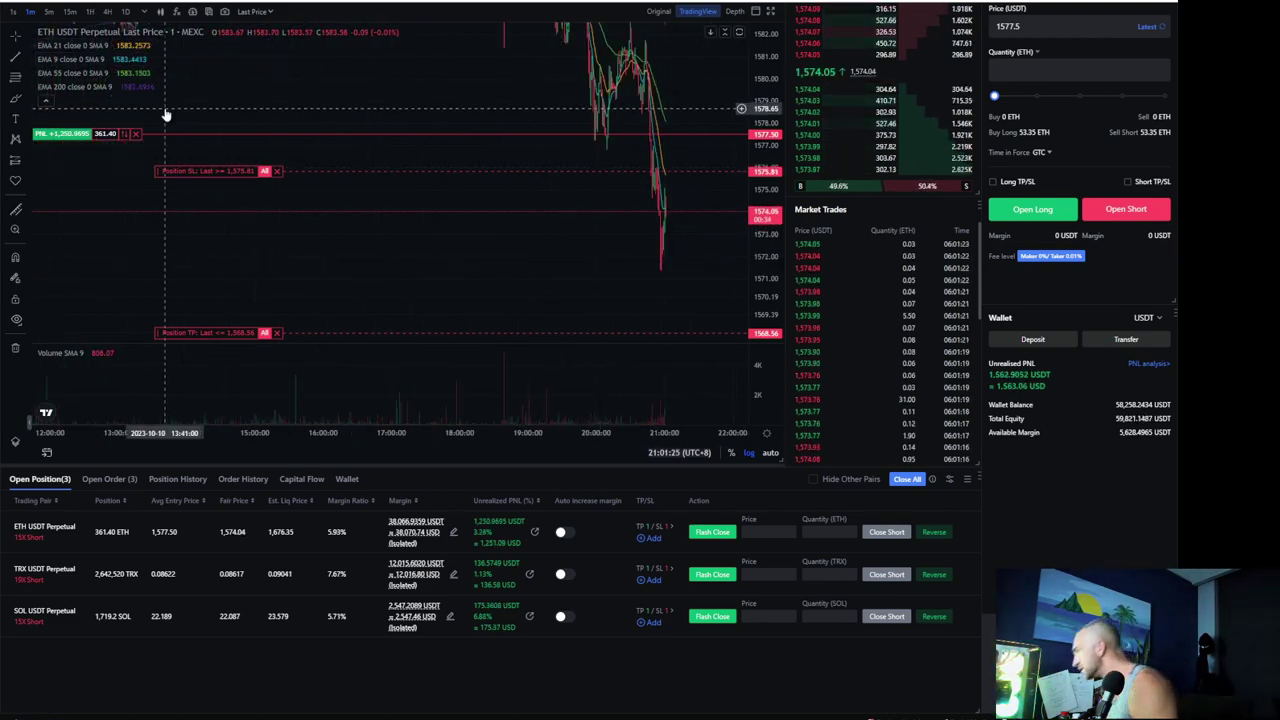
scroll(540, 285, "up", 1)
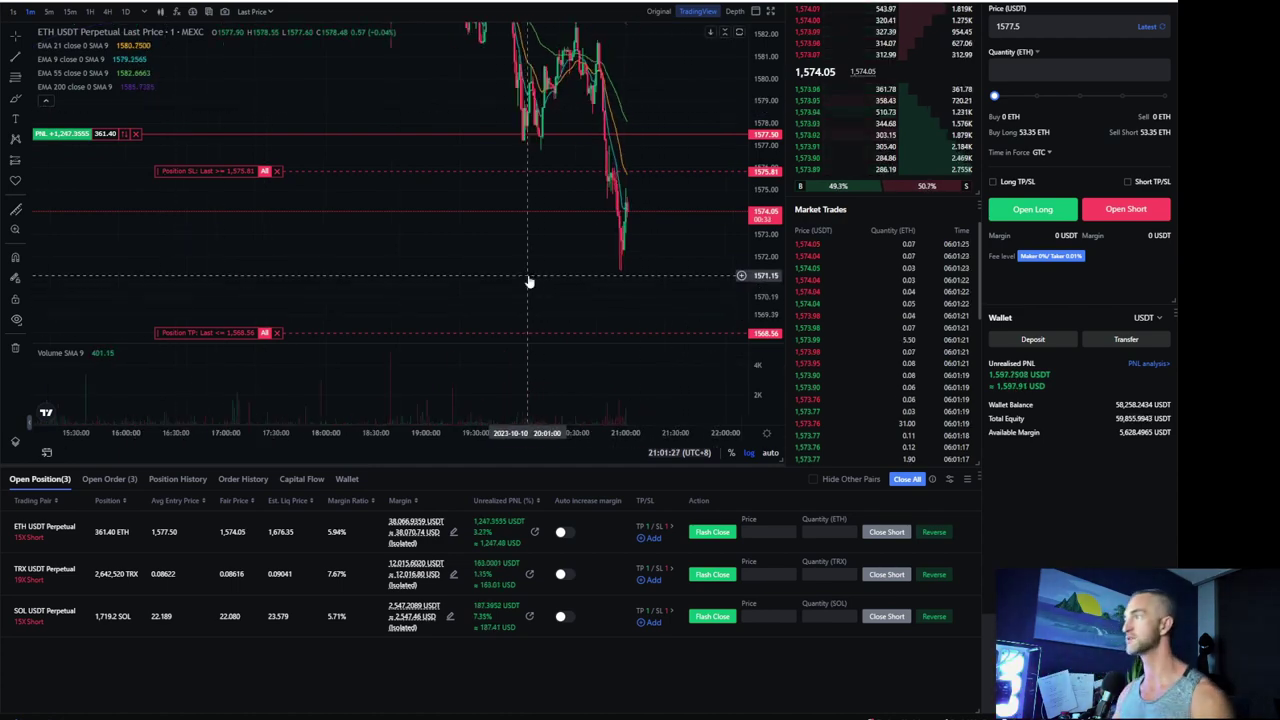
scroll(530, 281, "up", 1)
scroll(530, 281, "up", 1)
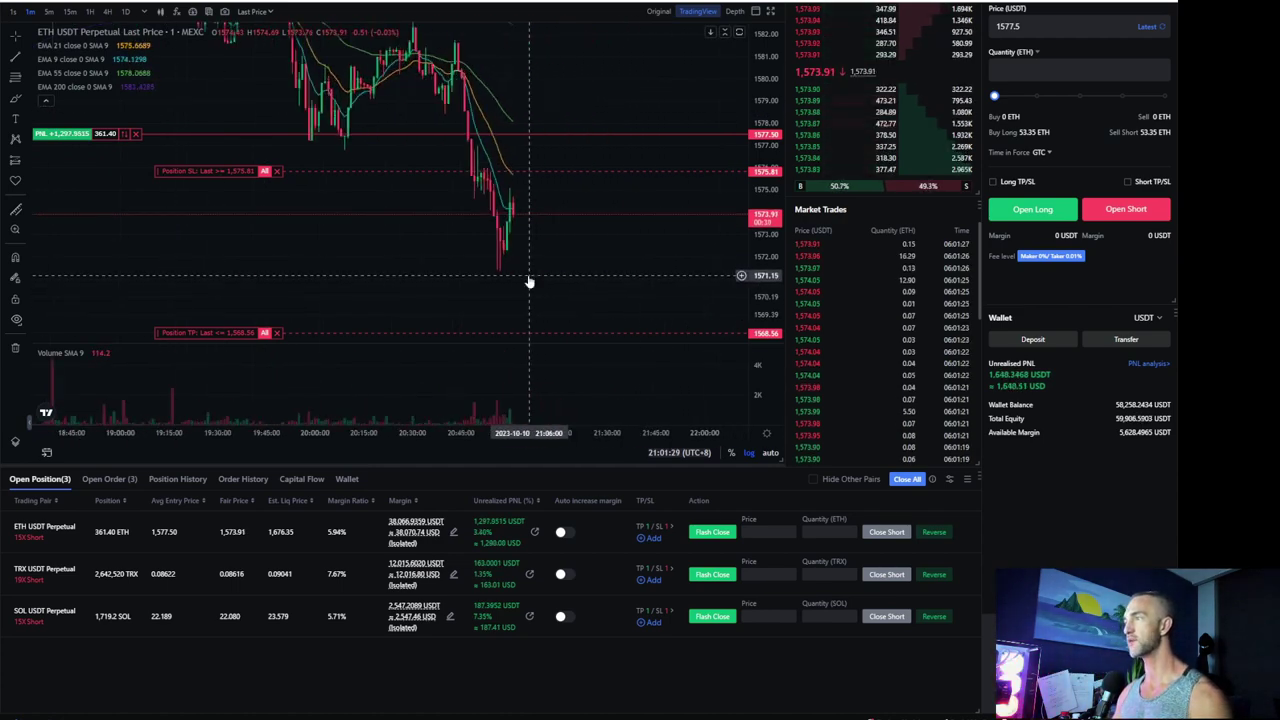
scroll(530, 281, "down", 1)
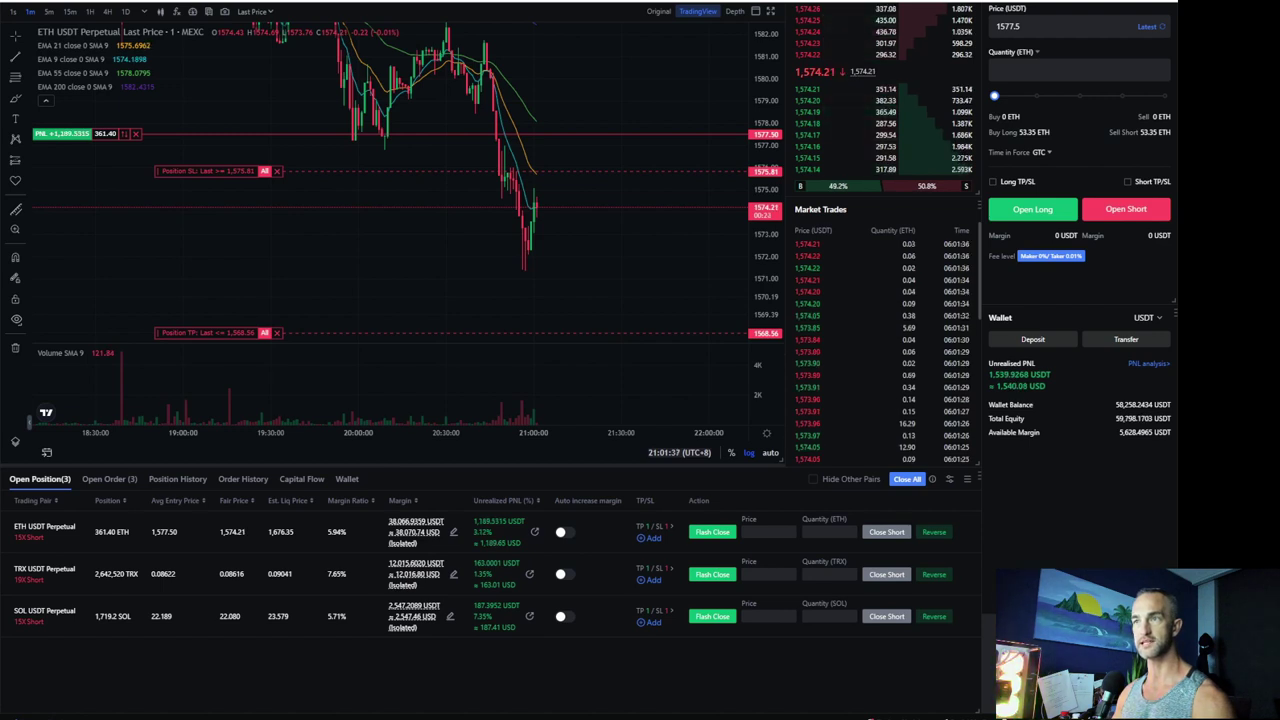
left_click(712, 532)
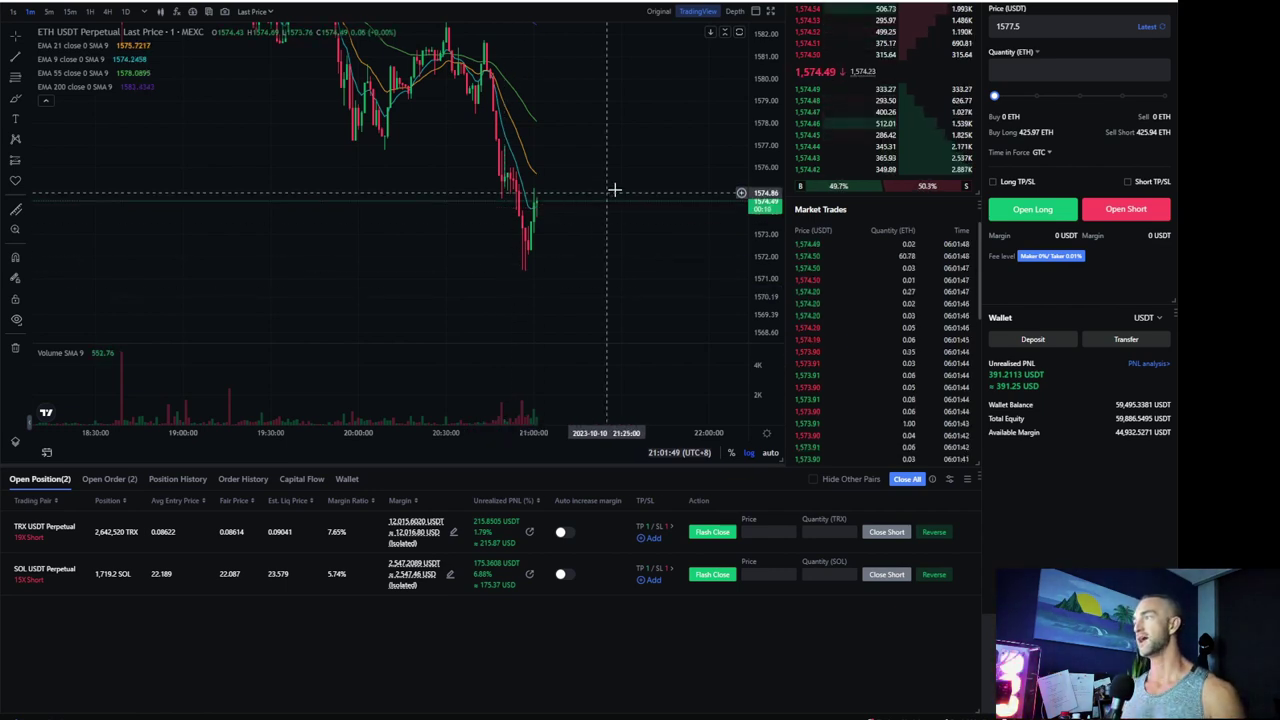
Confirm the closed ETH short in Position History while zooming around recent candles
left_click(180, 479)
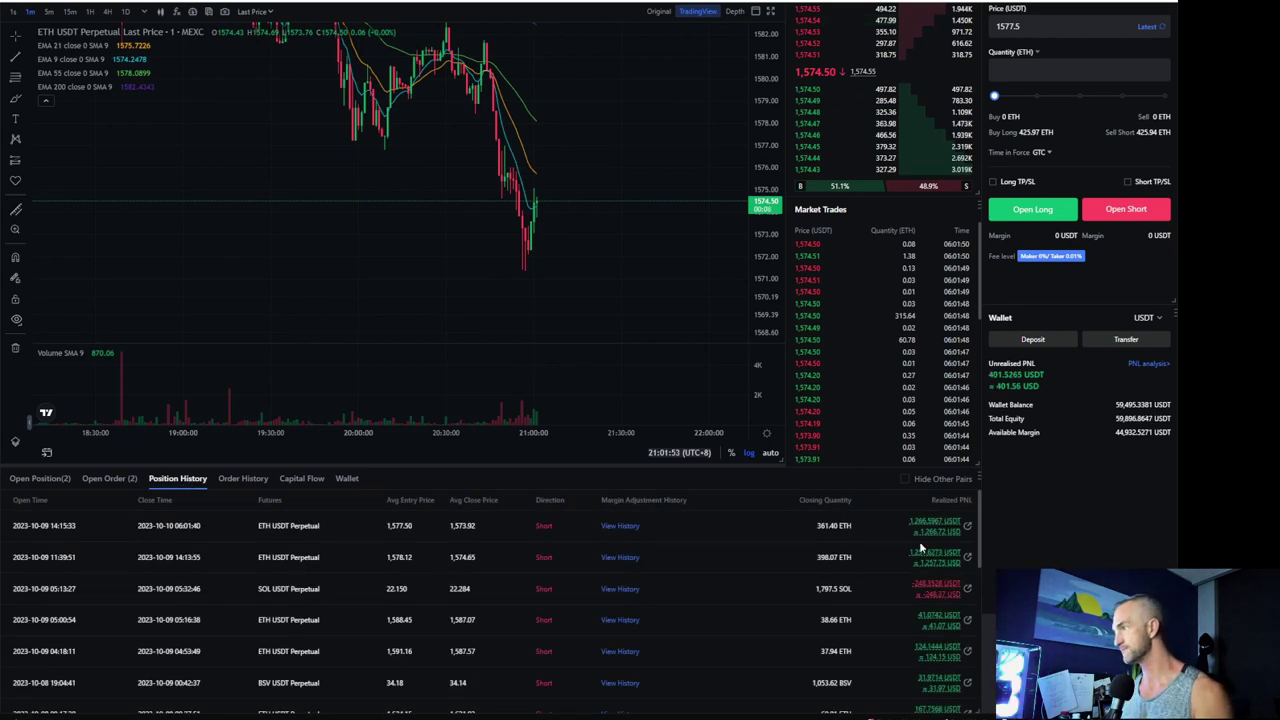
scroll(526, 320, "down", 2)
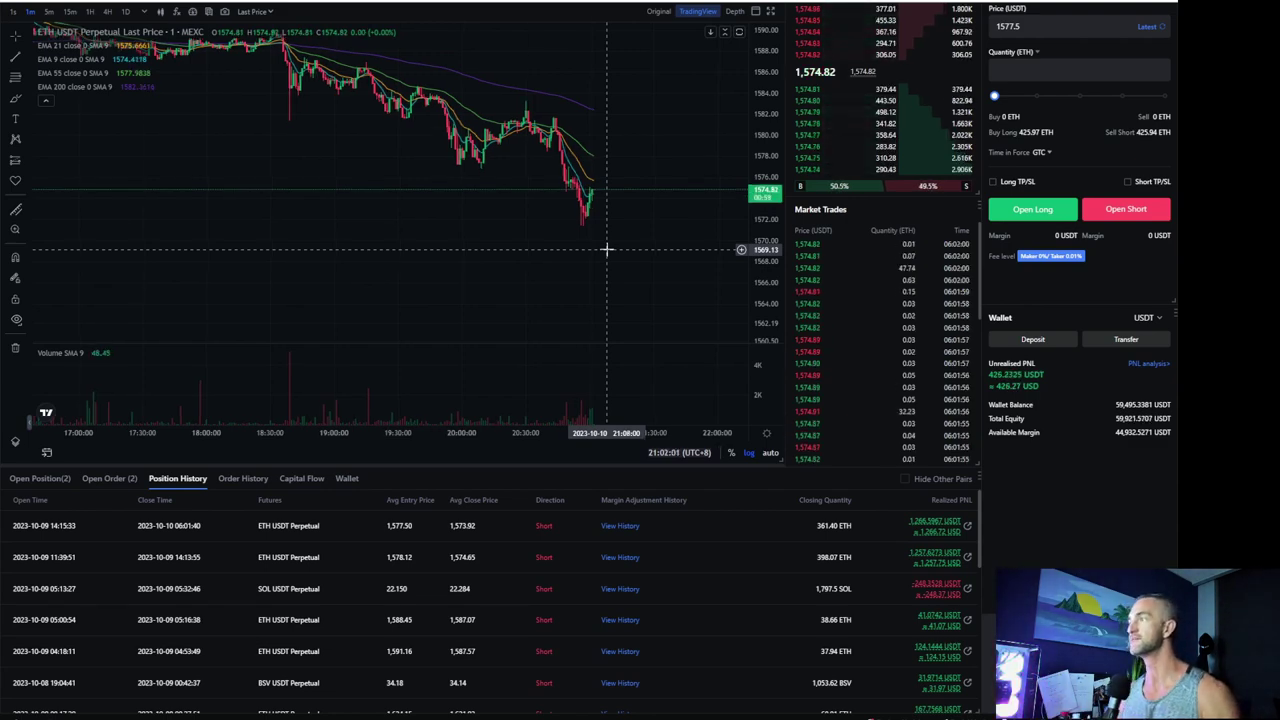
scroll(607, 249, "down", 2)
scroll(607, 249, "down", 2)
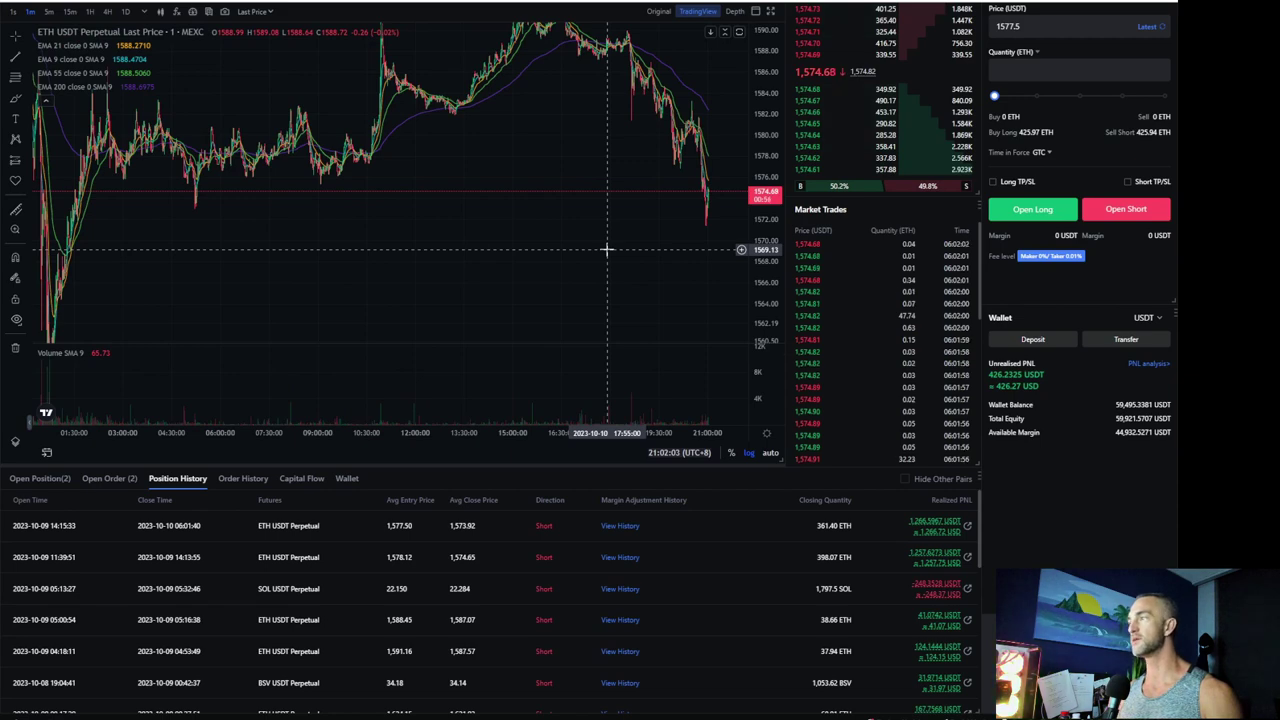
scroll(607, 249, "up", 2)
scroll(607, 249, "up", 2)
scroll(607, 249, "up", 1)
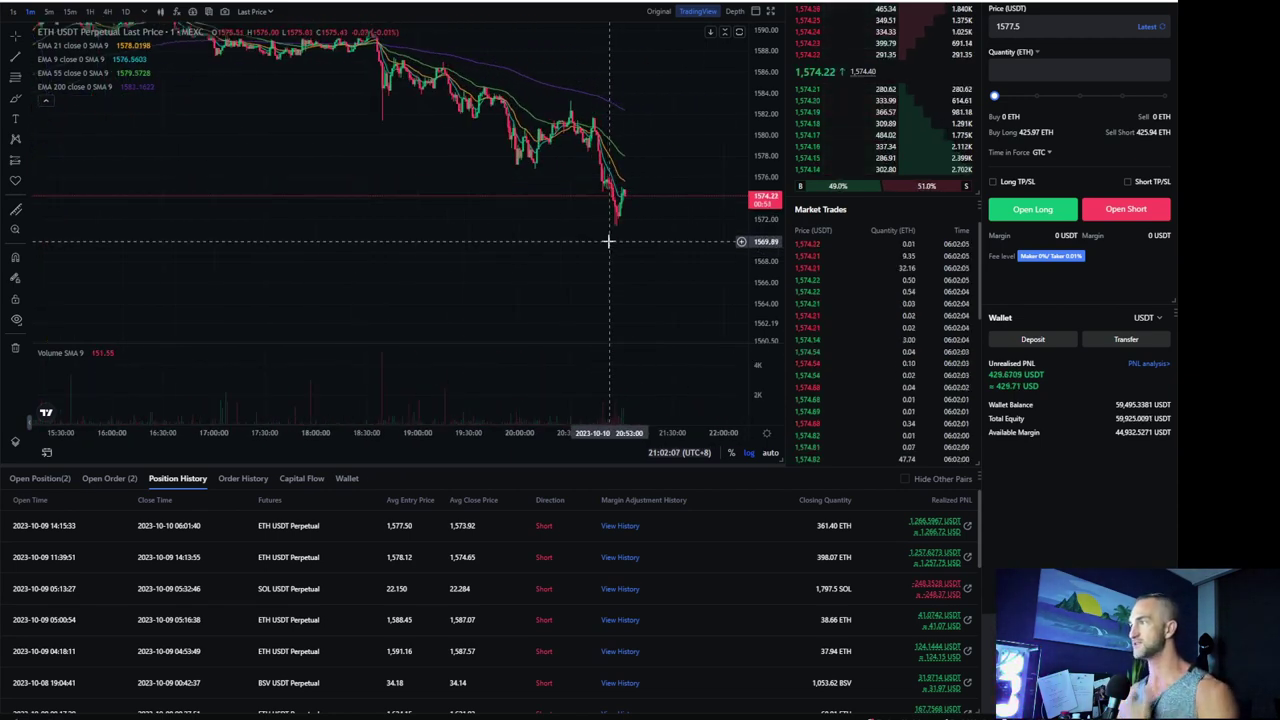
scroll(606, 243, "down", 1)
scroll(600, 246, "down", 1)
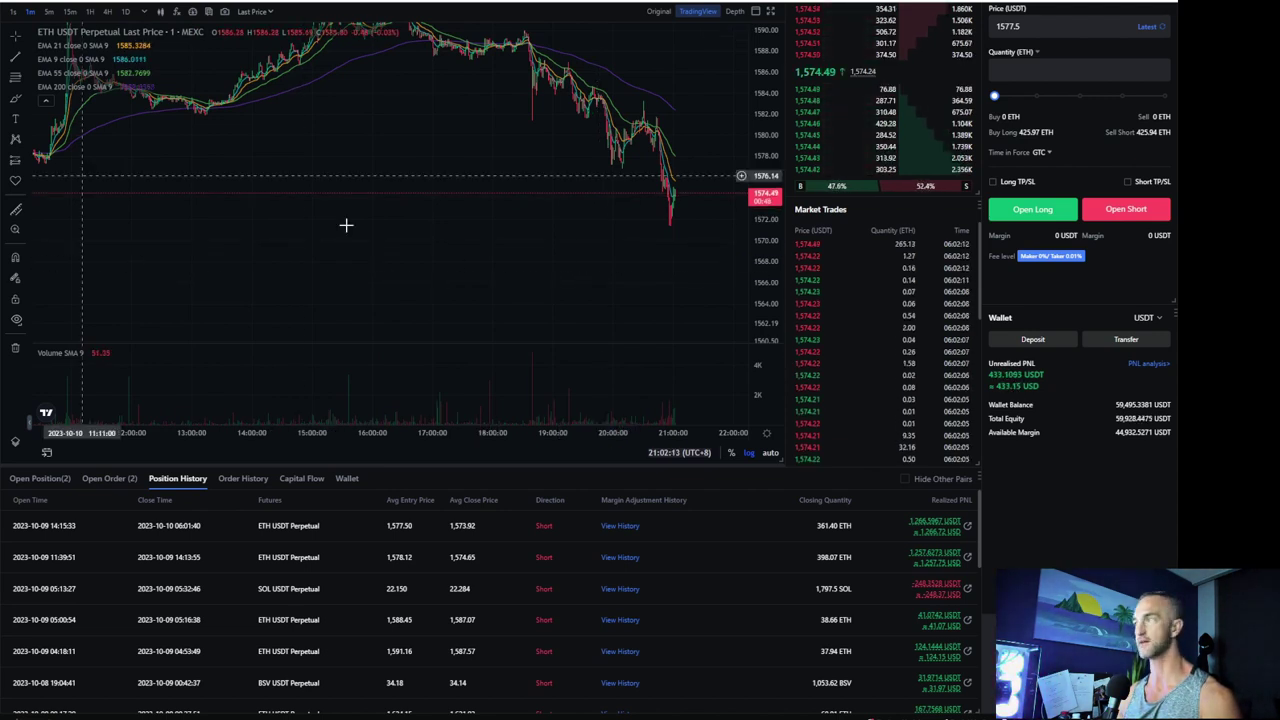
scroll(363, 251, "up", 2)
scroll(363, 251, "up", 1)
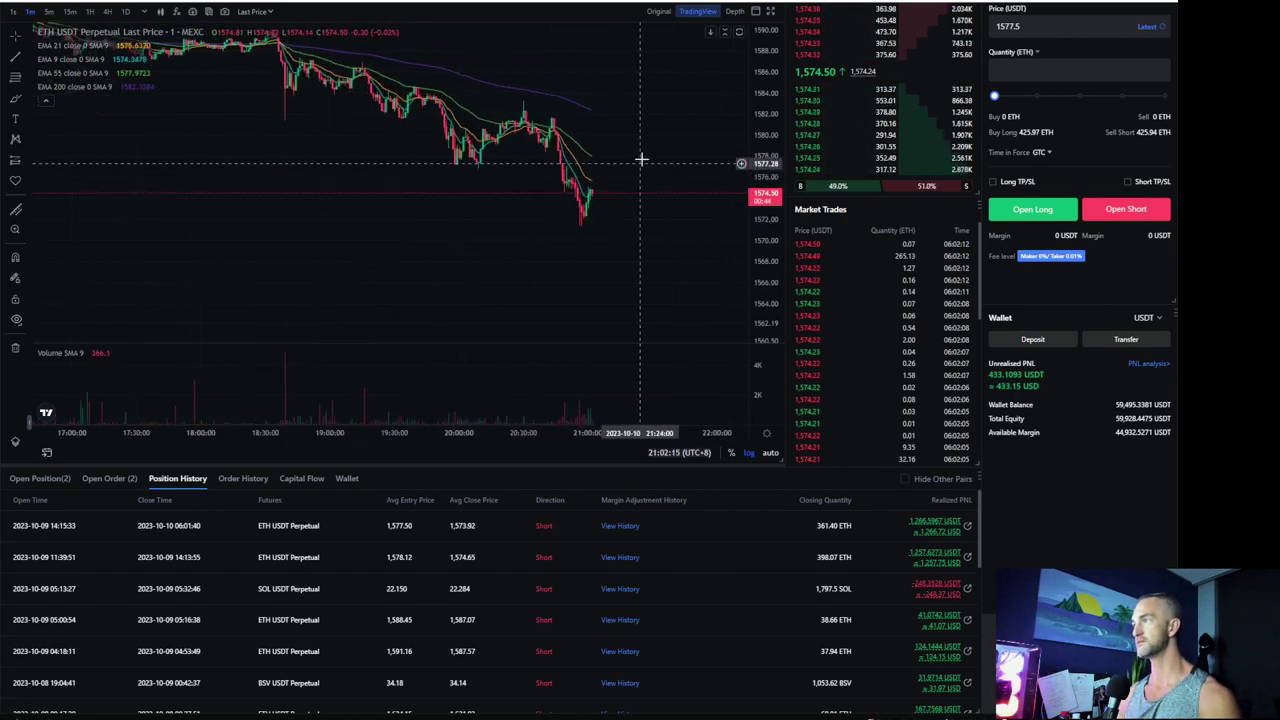
scroll(643, 157, "down", 2)
scroll(643, 160, "down", 2)
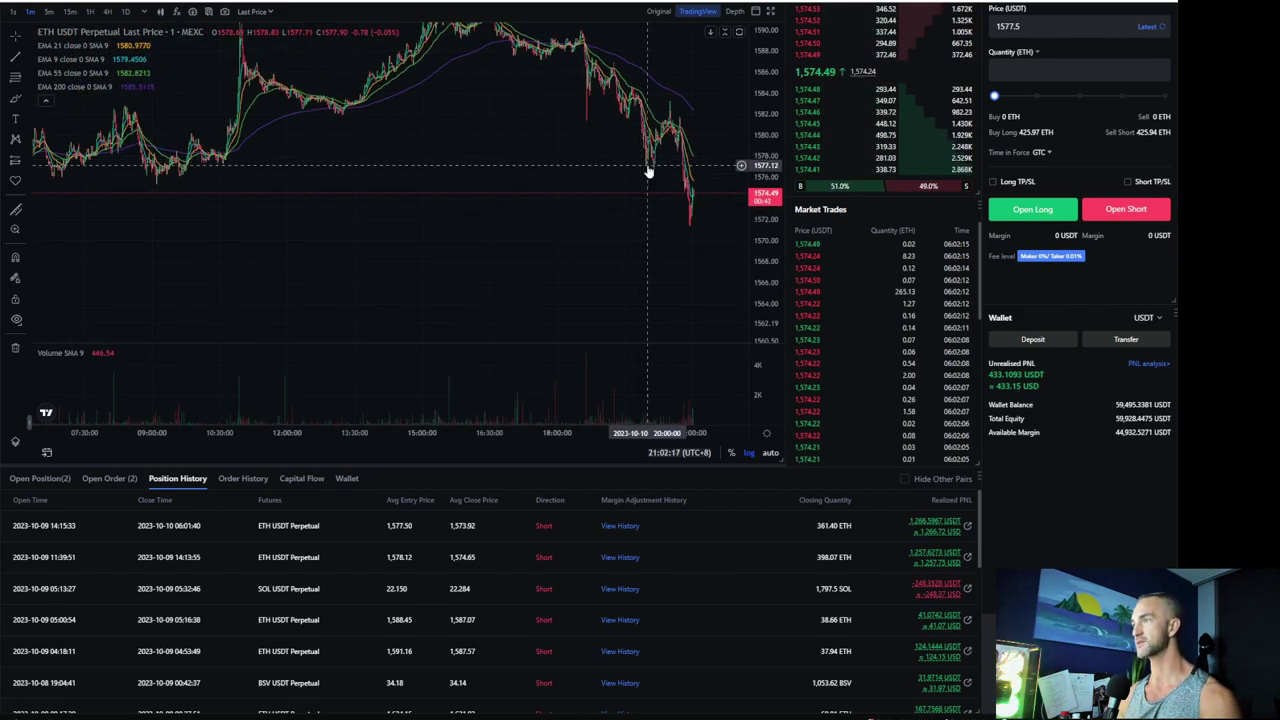
scroll(600, 170, "up", 2)
scroll(523, 180, "up", 2)
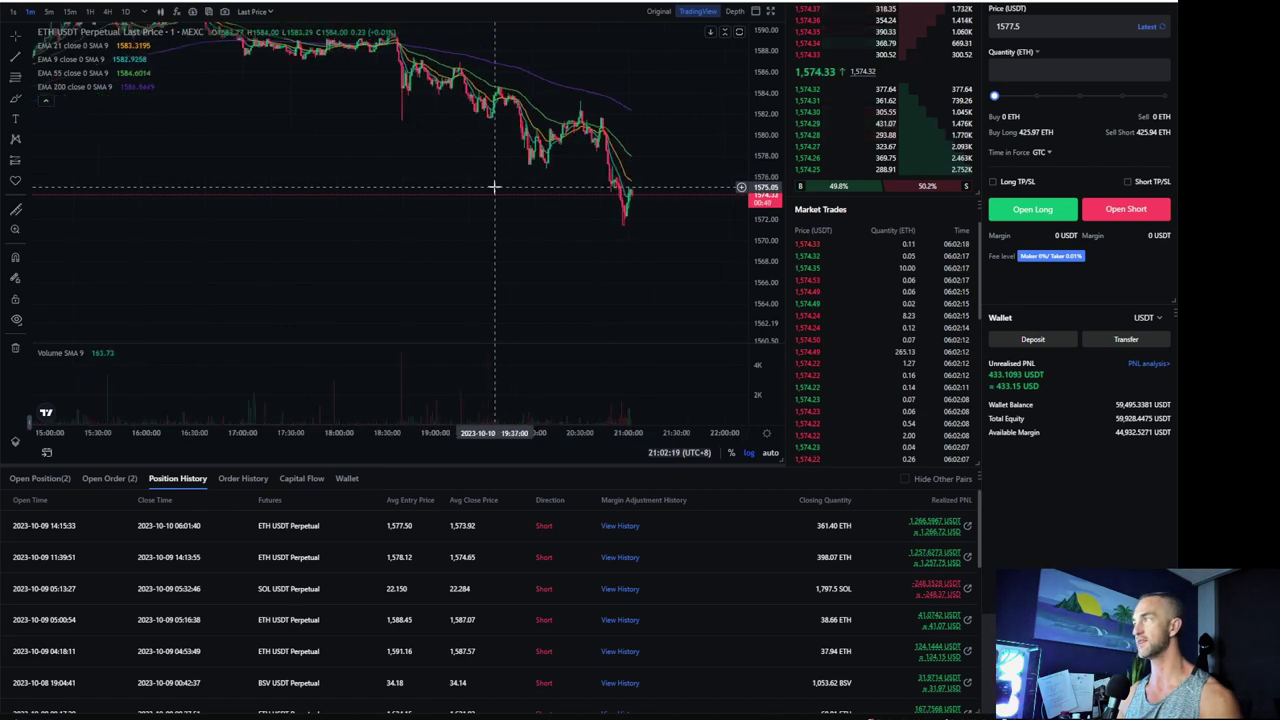
scroll(494, 187, "up", 2)
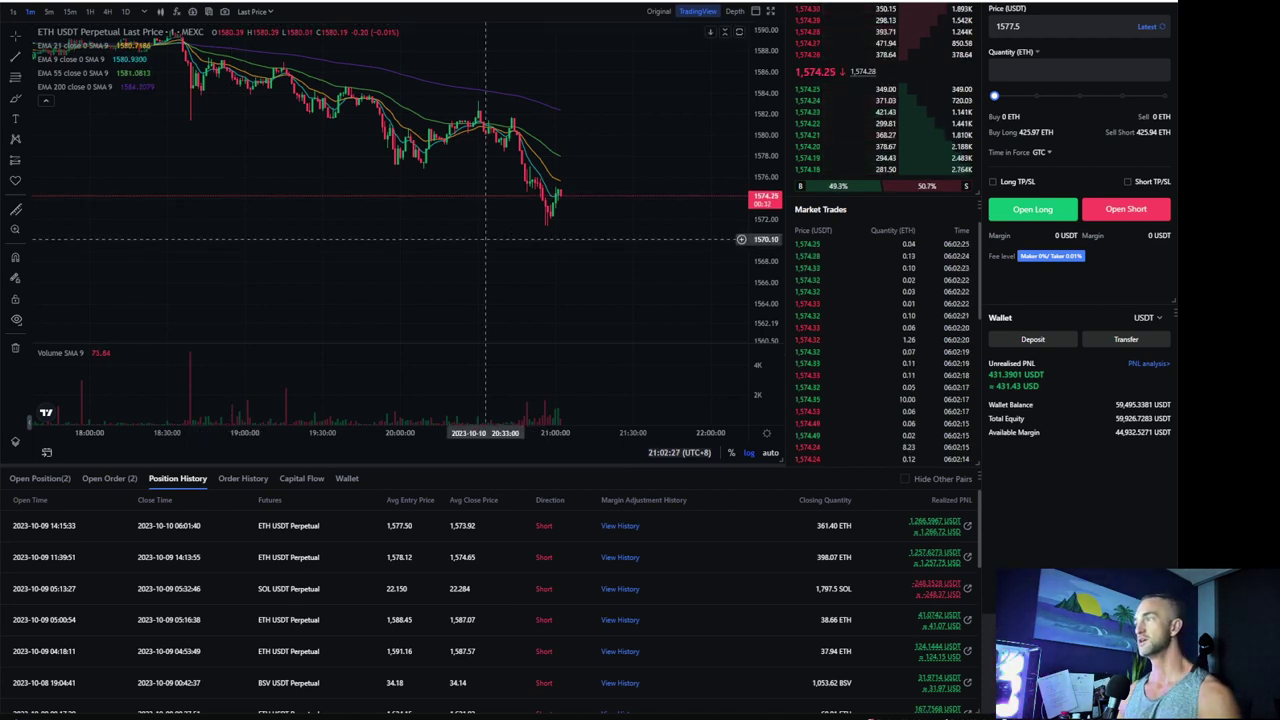
scroll(485, 239, "down", 3)
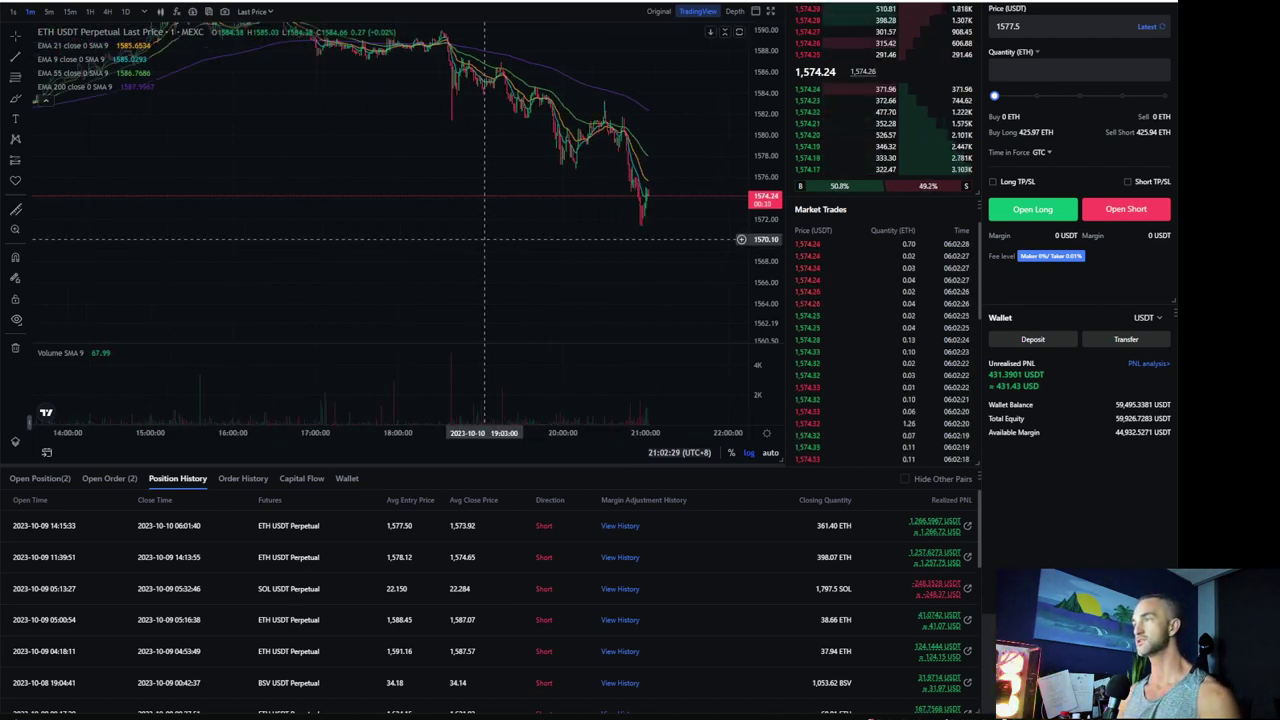
scroll(485, 239, "down", 1)
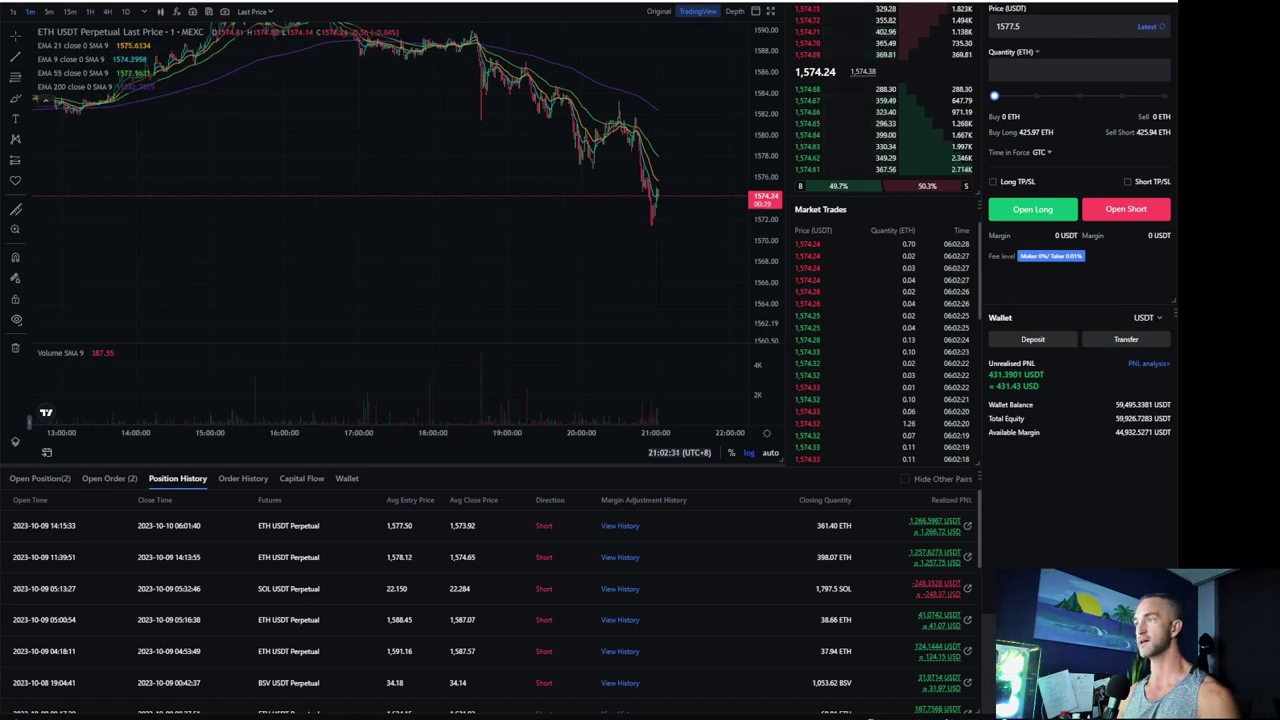
Return to the Open Position(2) list with the TRX and SOL shorts, zooming the chart out and in
left_click(40, 478)
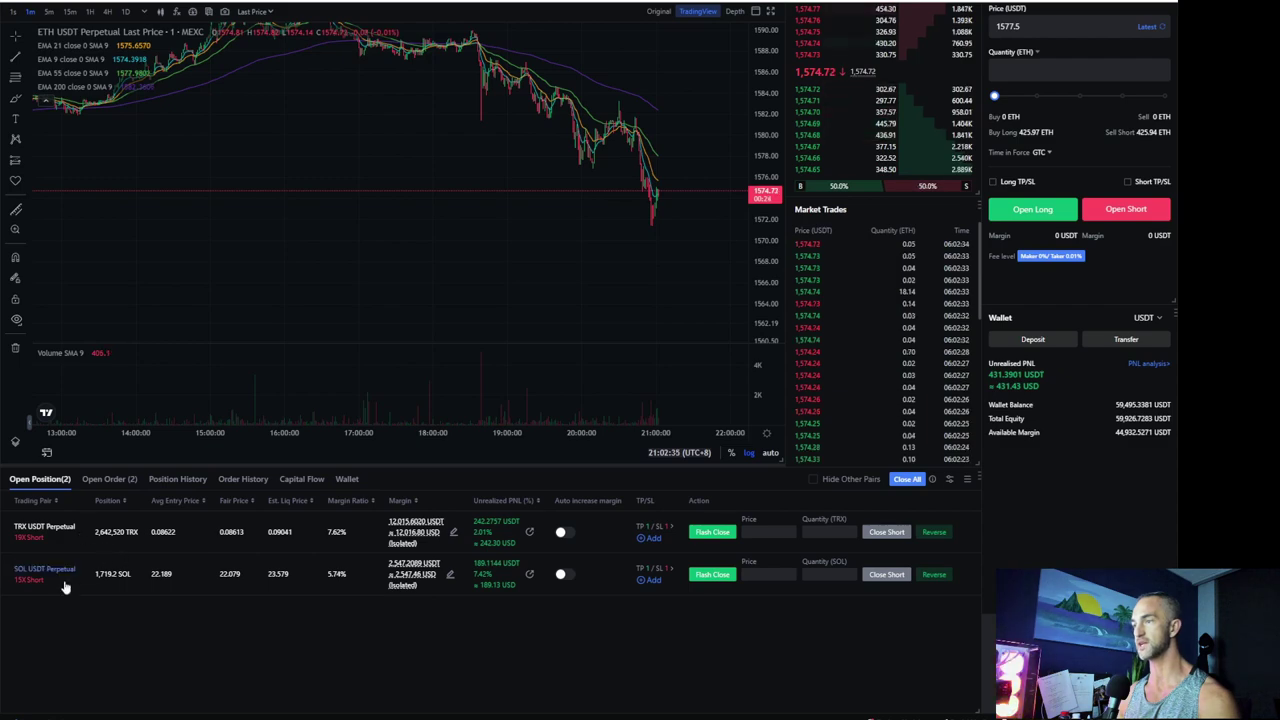
scroll(354, 223, "down", 2)
scroll(354, 223, "down", 2)
scroll(354, 222, "down", 2)
scroll(397, 213, "up", 2)
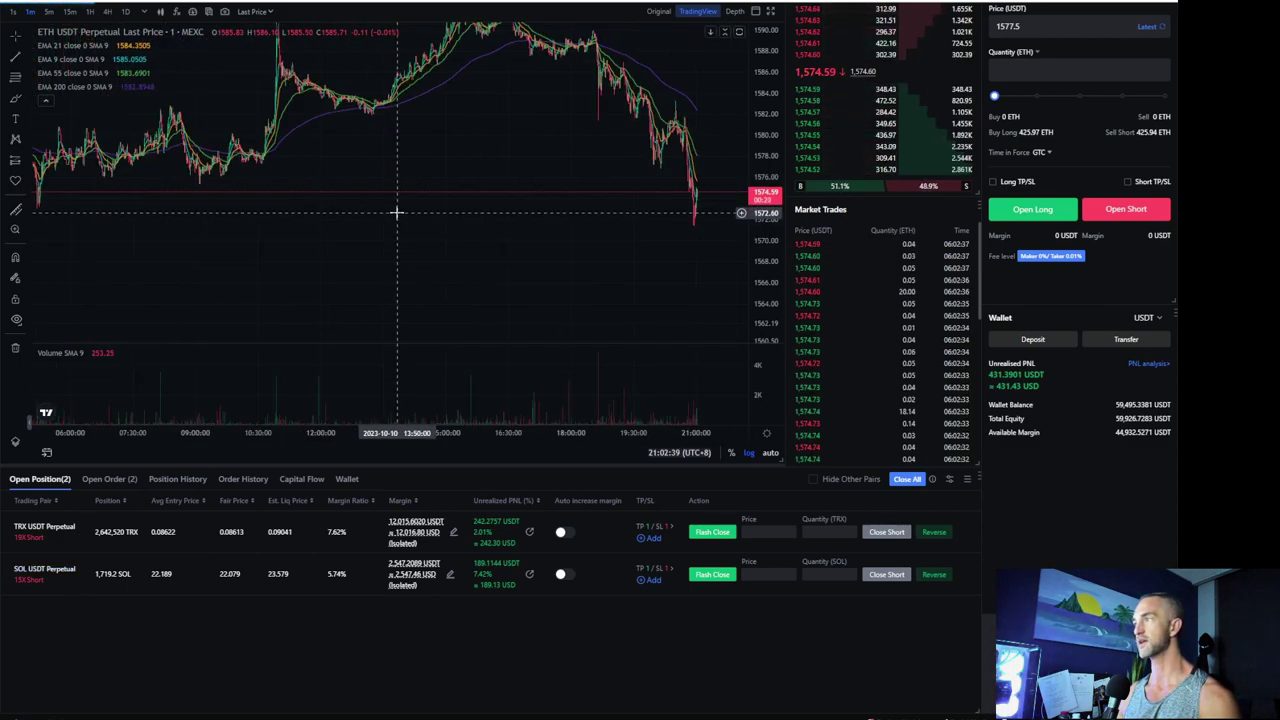
scroll(397, 213, "up", 1)
scroll(397, 213, "up", 2)
scroll(397, 213, "up", 2)
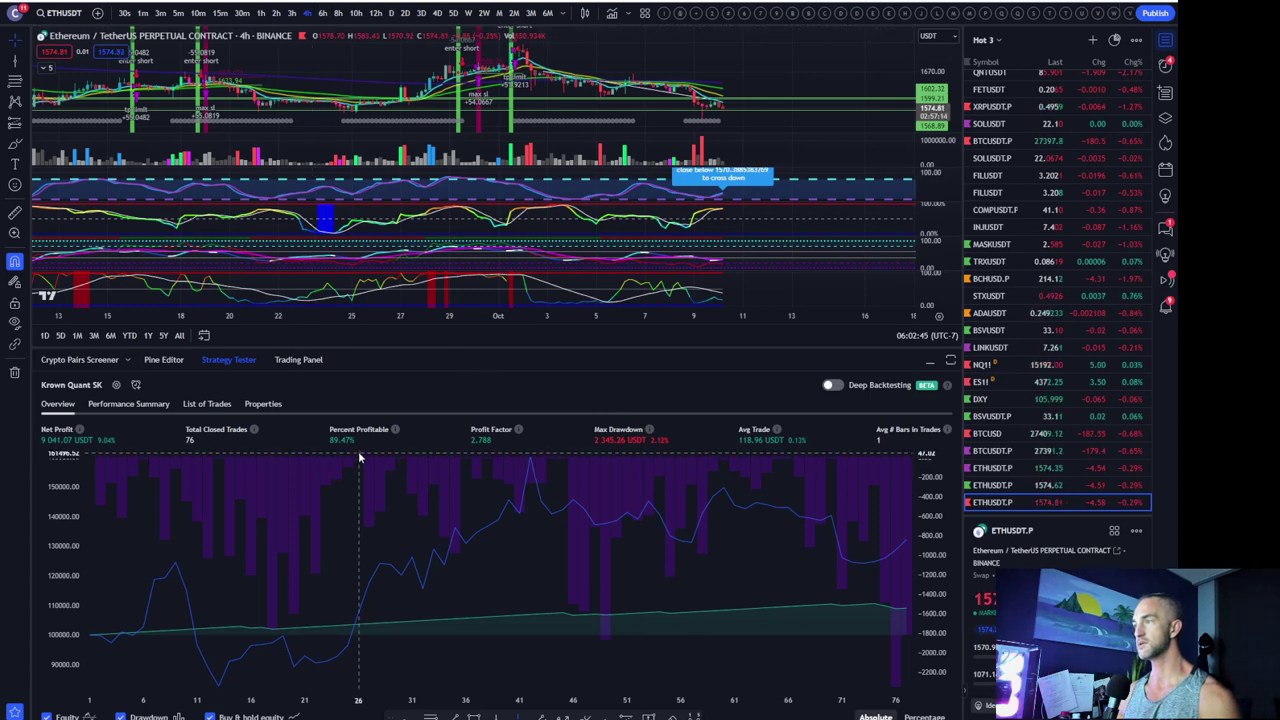
Collapse the Strategy Tester, set ETH perpetual to 1h candles, and pan and zoom onto recent price action
left_click(228, 360)
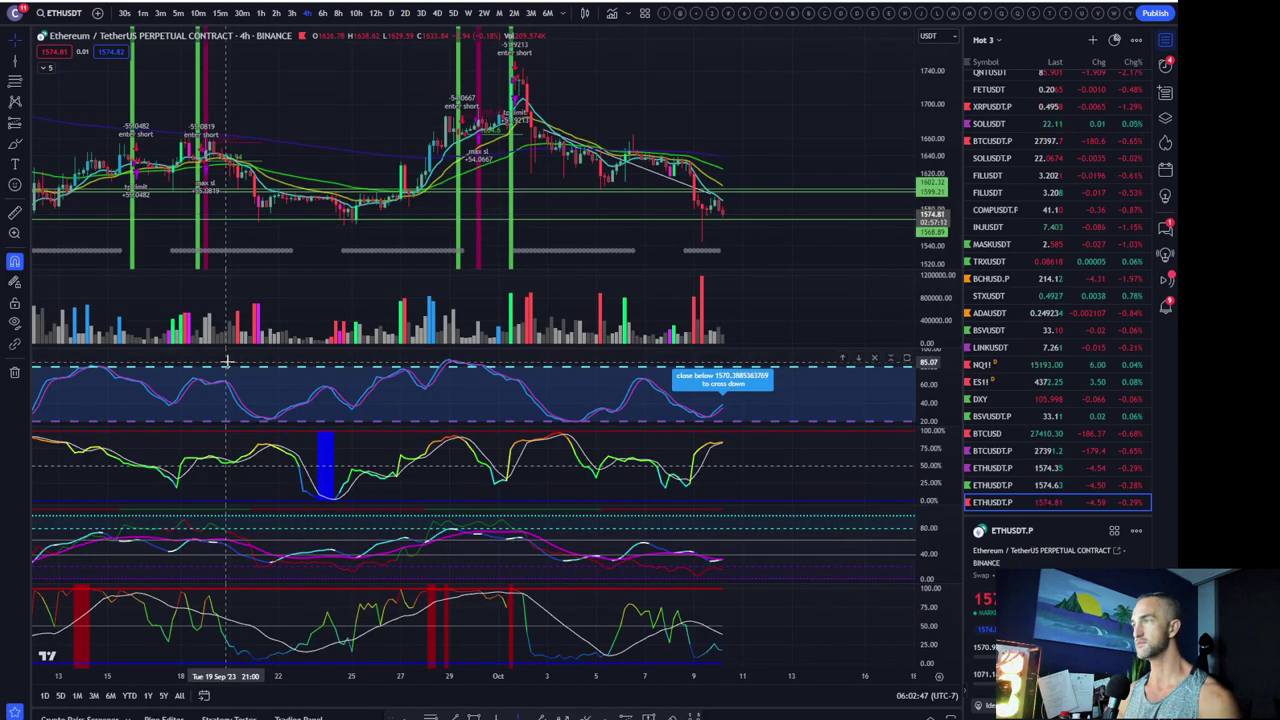
left_click(265, 15)
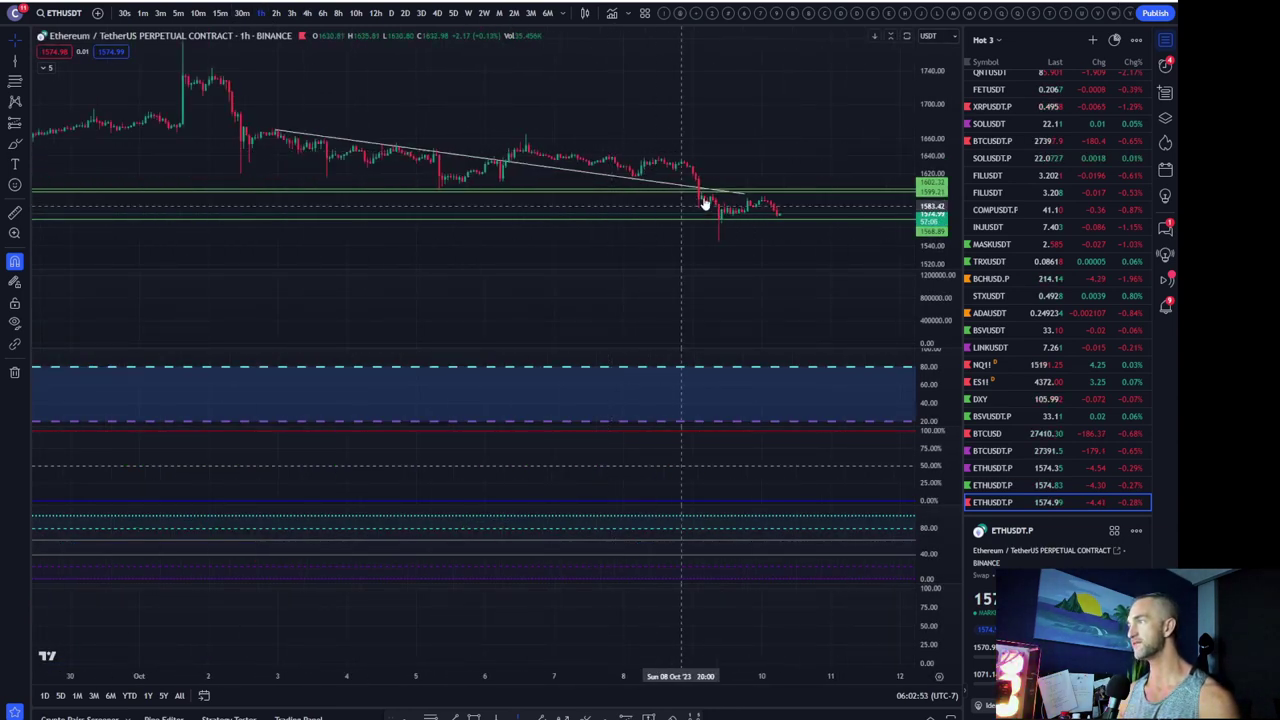
mouse_move(737, 137)
left_mouse_down()
mouse_move(614, 191)
mouse_move(727, 205)
left_mouse_up()
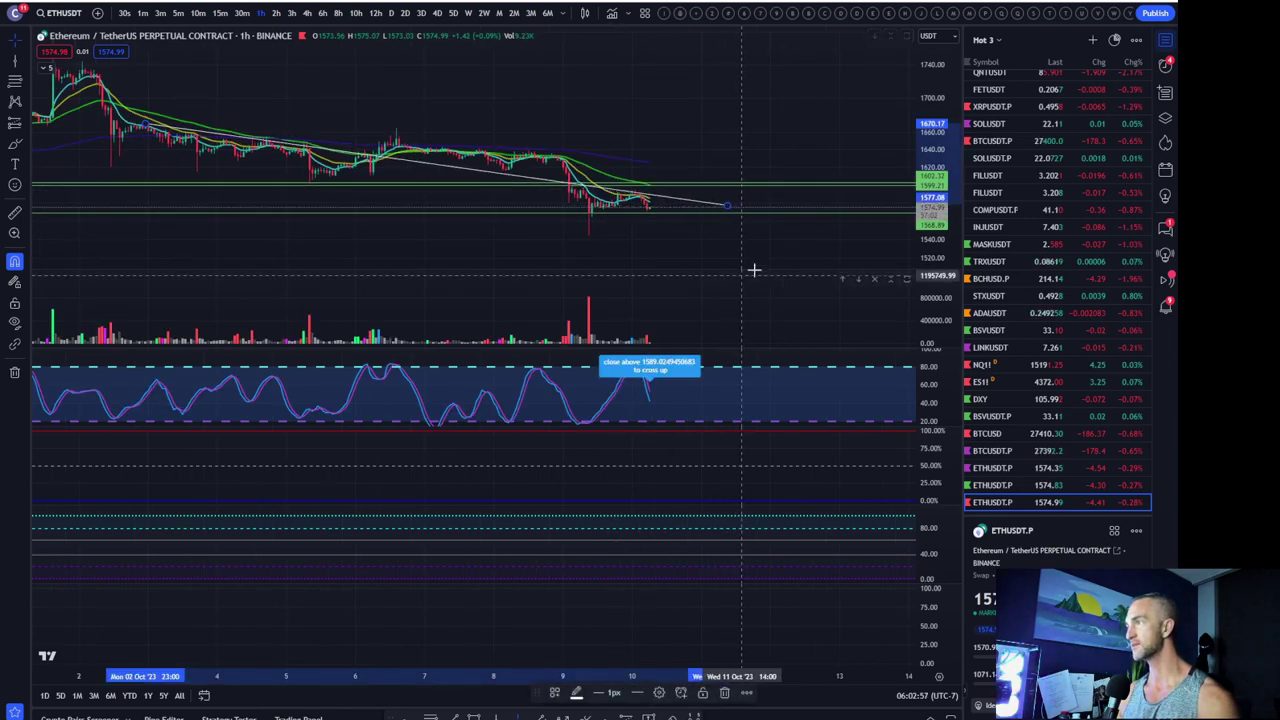
left_click_drag(828, 225, 701, 161)
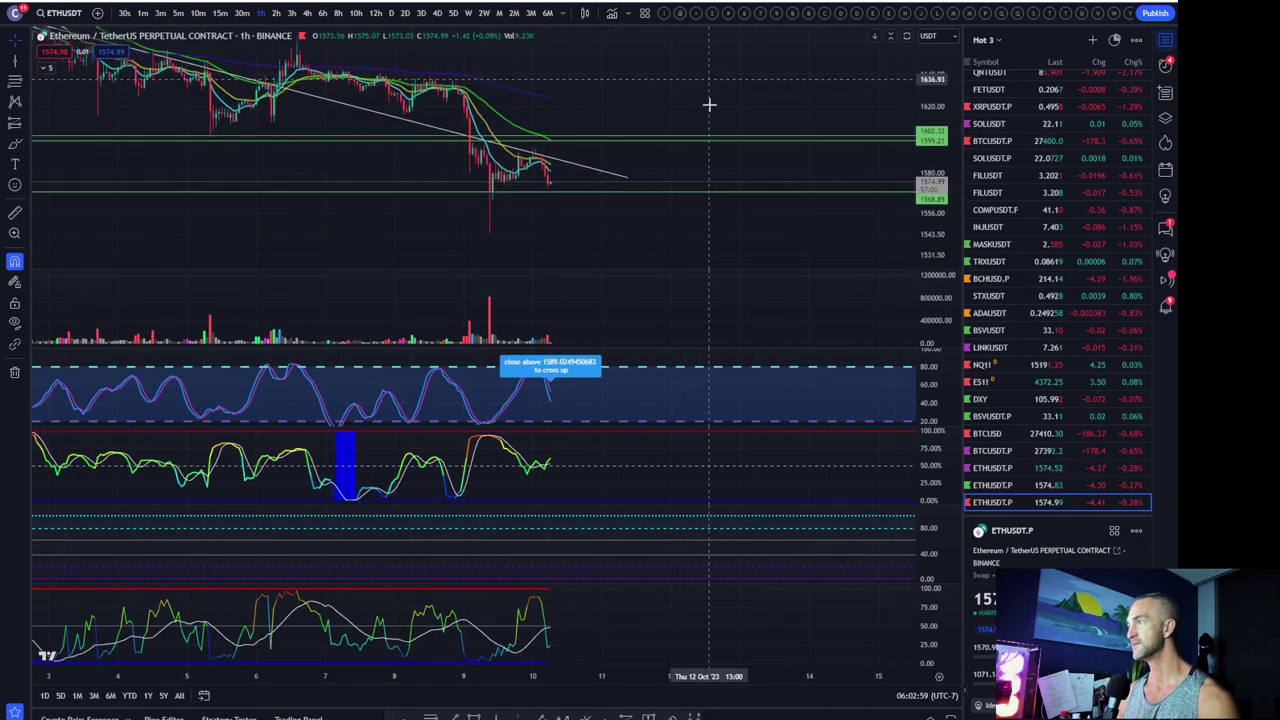
left_click_drag(671, 229, 834, 160)
scroll(912, 157, "up", 2)
scroll(912, 157, "up", 1)
scroll(912, 157, "up", 1)
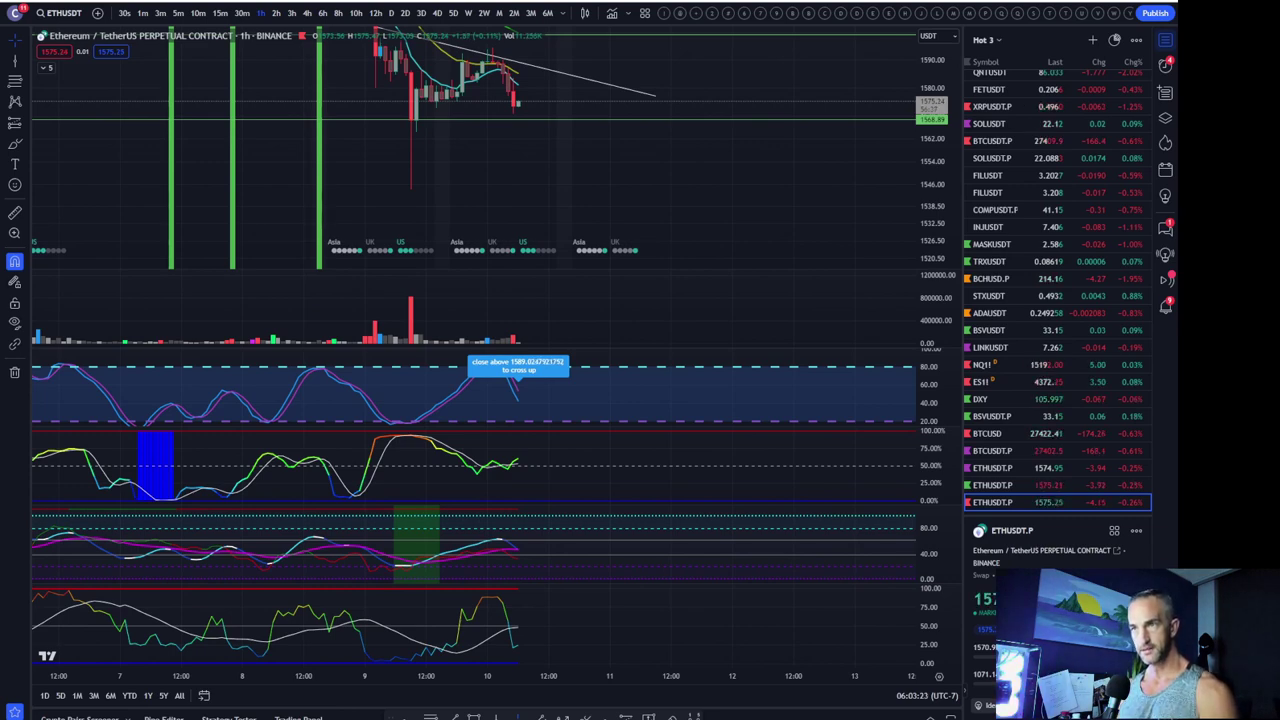
Put the Ethereum chart on 1-minute candles and zoom in and out on it
left_click(143, 13)
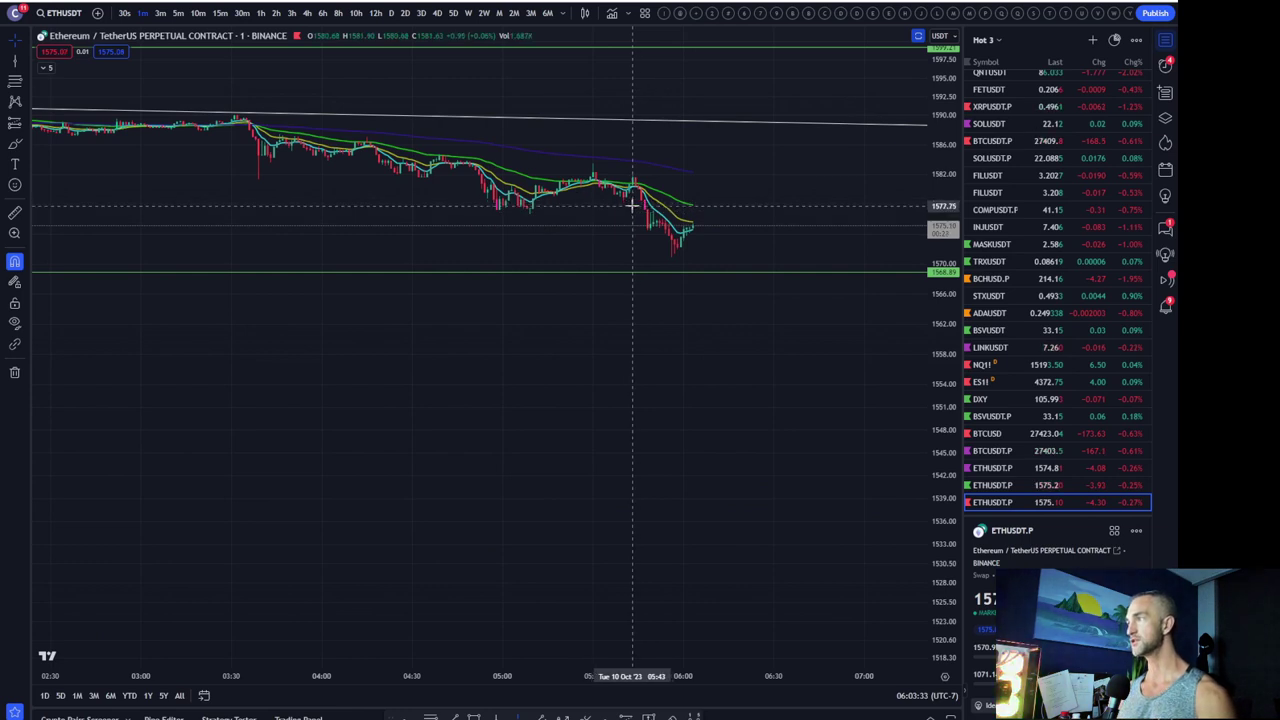
scroll(632, 205, "up", 2)
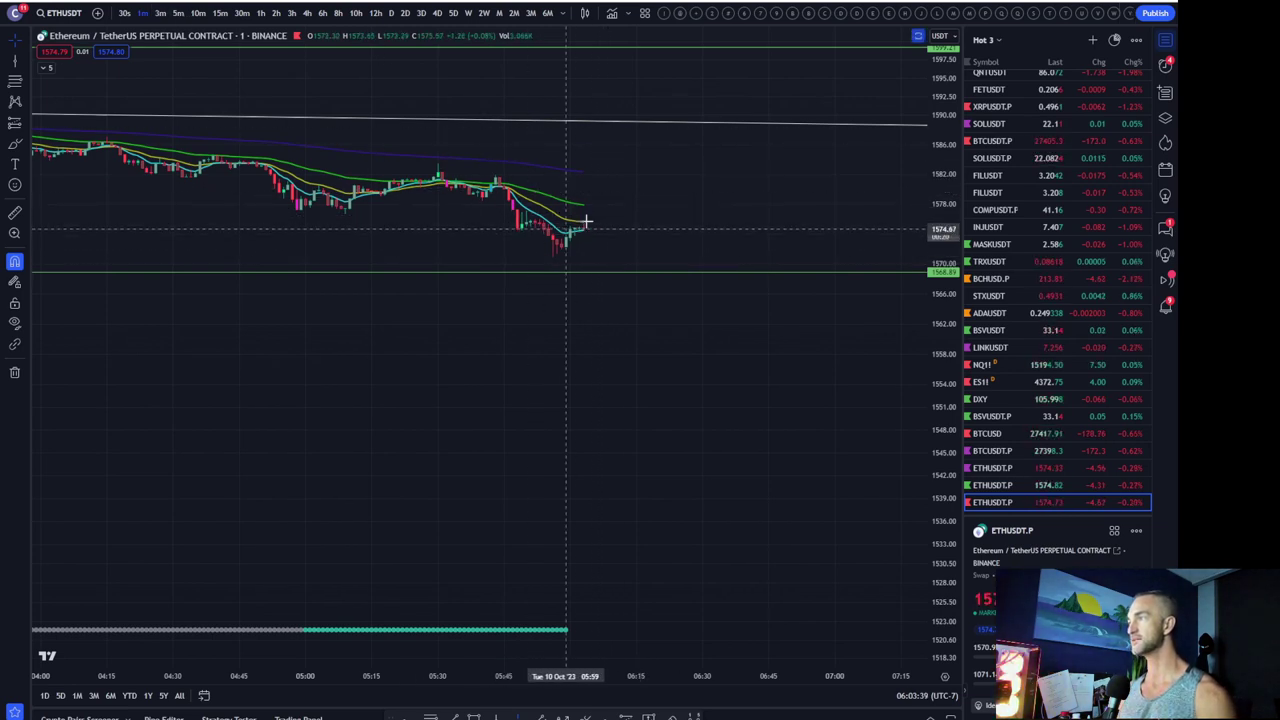
scroll(607, 211, "down", 2)
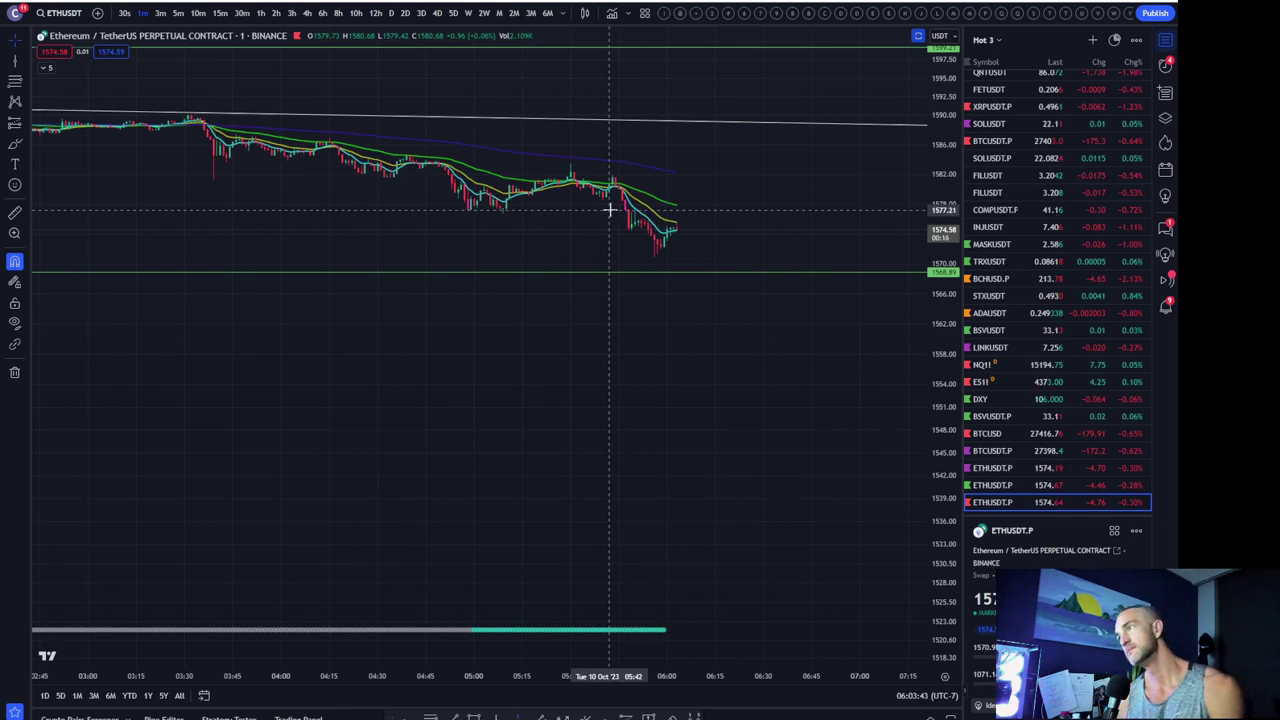
scroll(609, 210, "down", 1)
scroll(609, 210, "down", 1)
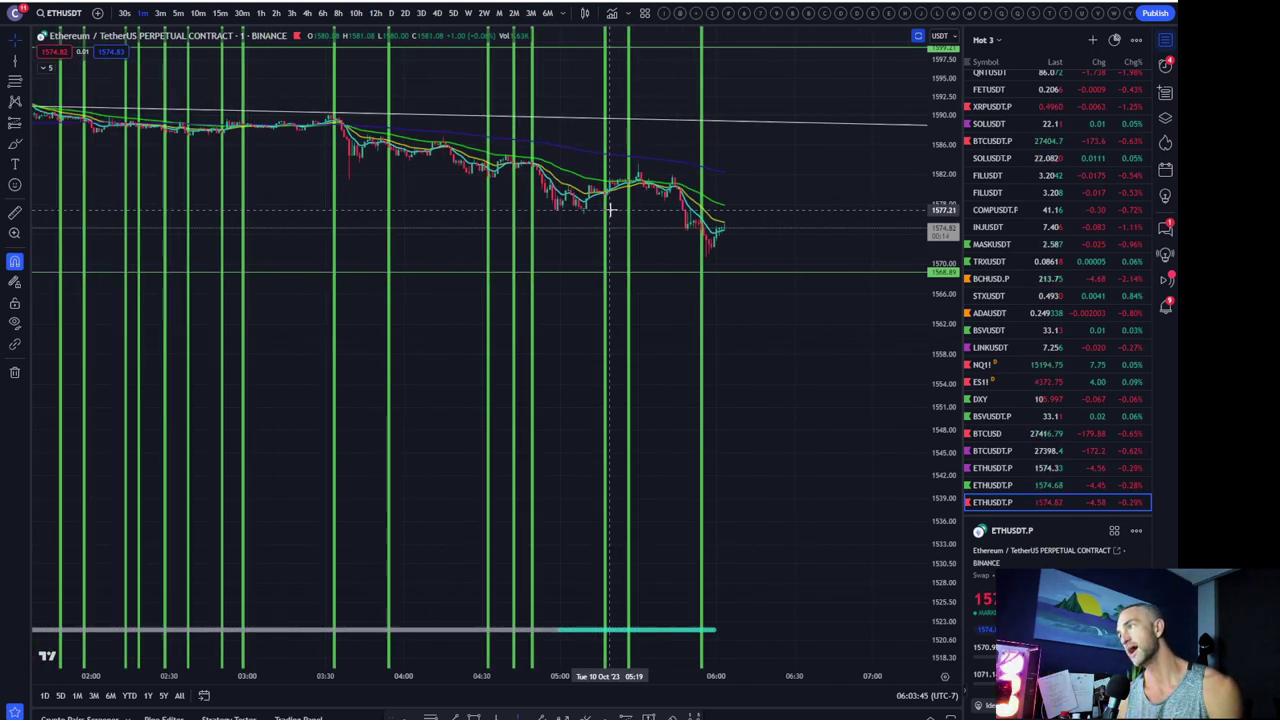
scroll(610, 210, "up", 2)
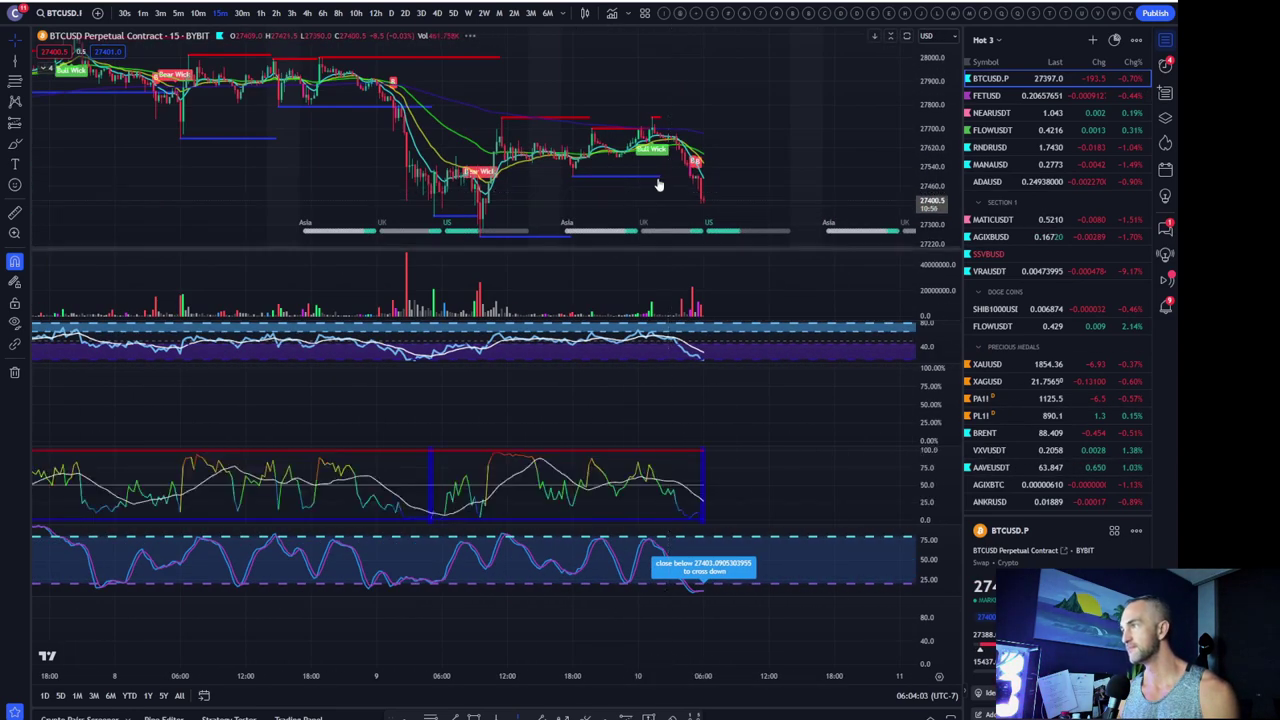
Zoom the Bybit BTCUSD perpetual chart and set it to 1-hour candles
scroll(640, 128, "up", 2)
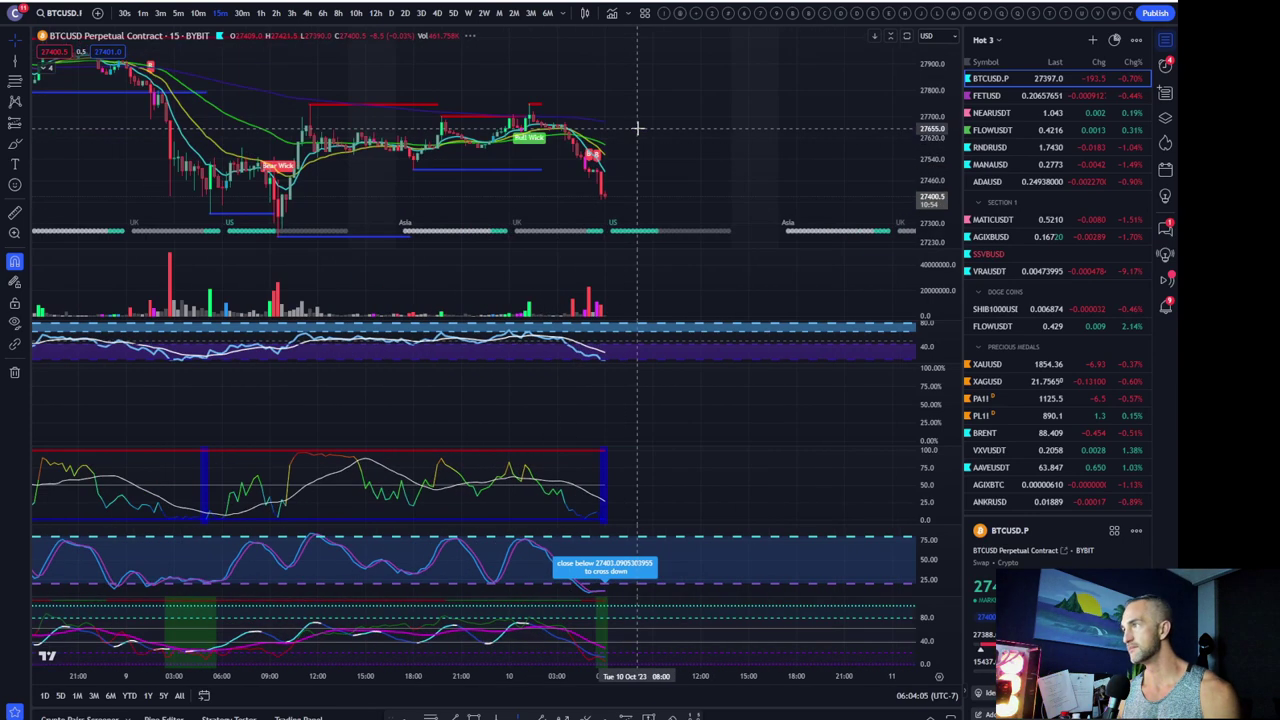
left_click(260, 13)
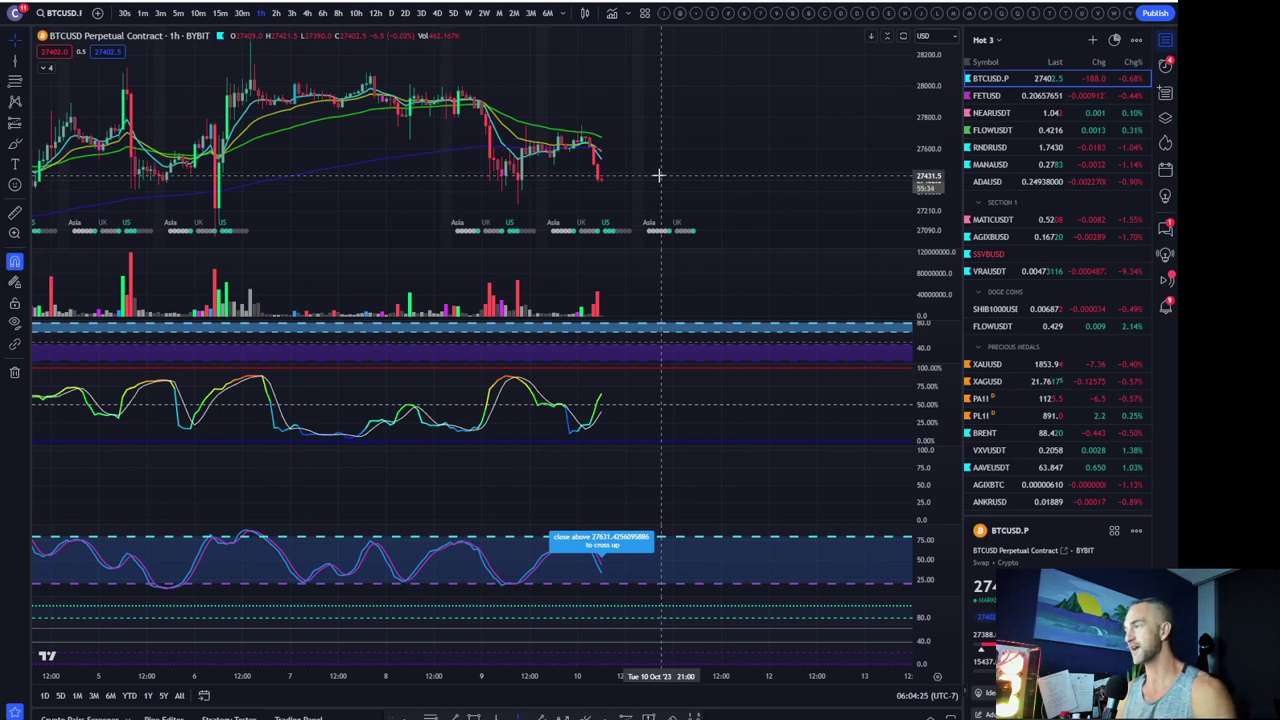
scroll(590, 156, "up", 2)
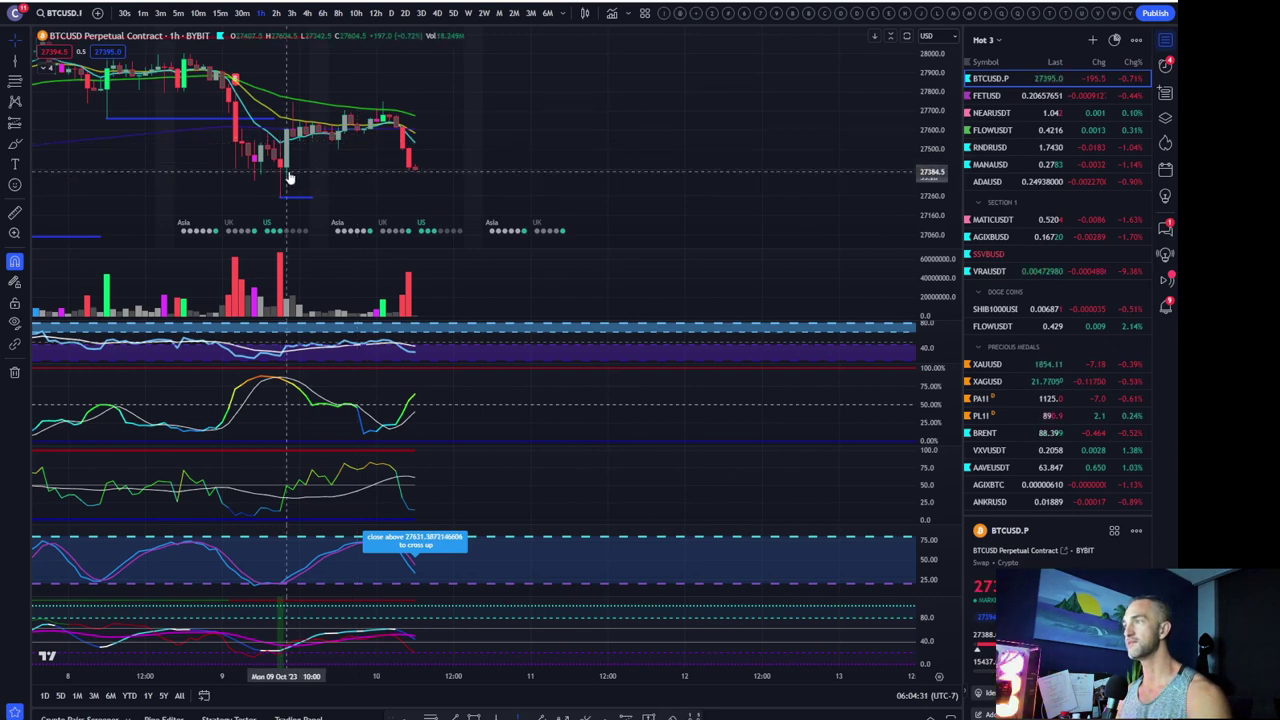
scroll(578, 256, "down", 2)
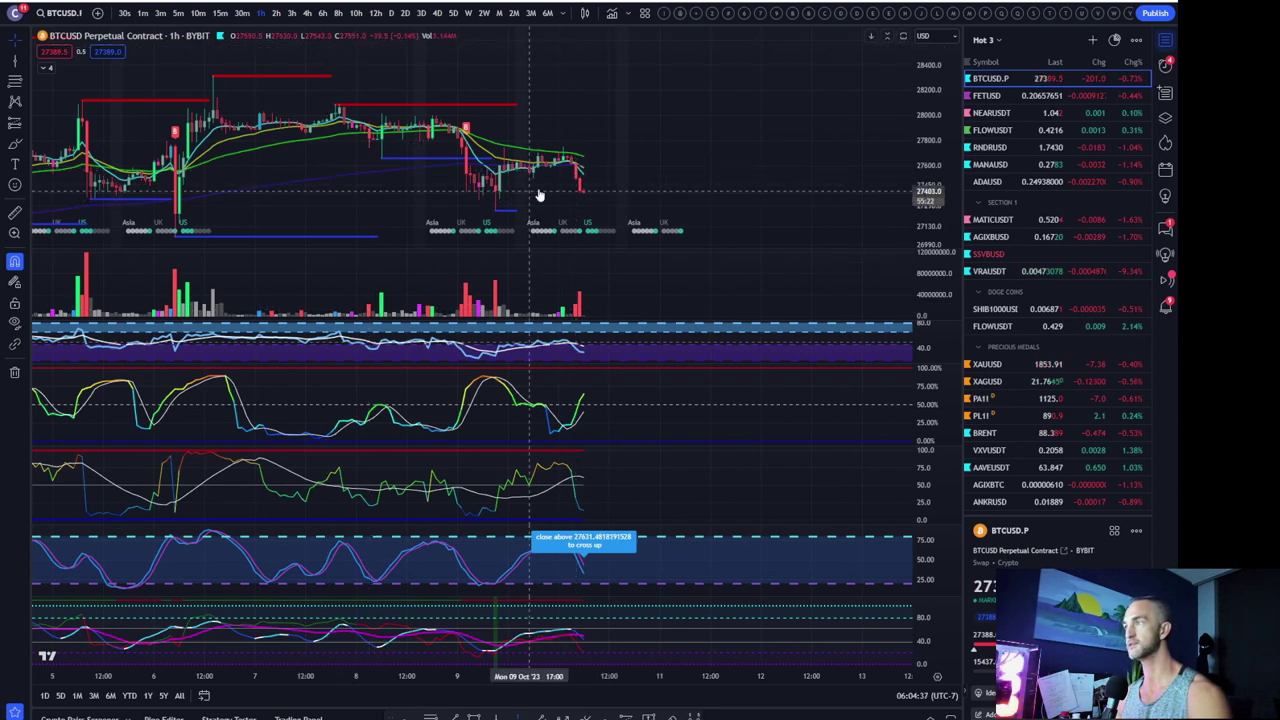
scroll(561, 191, "up", 1)
scroll(561, 191, "up", 2)
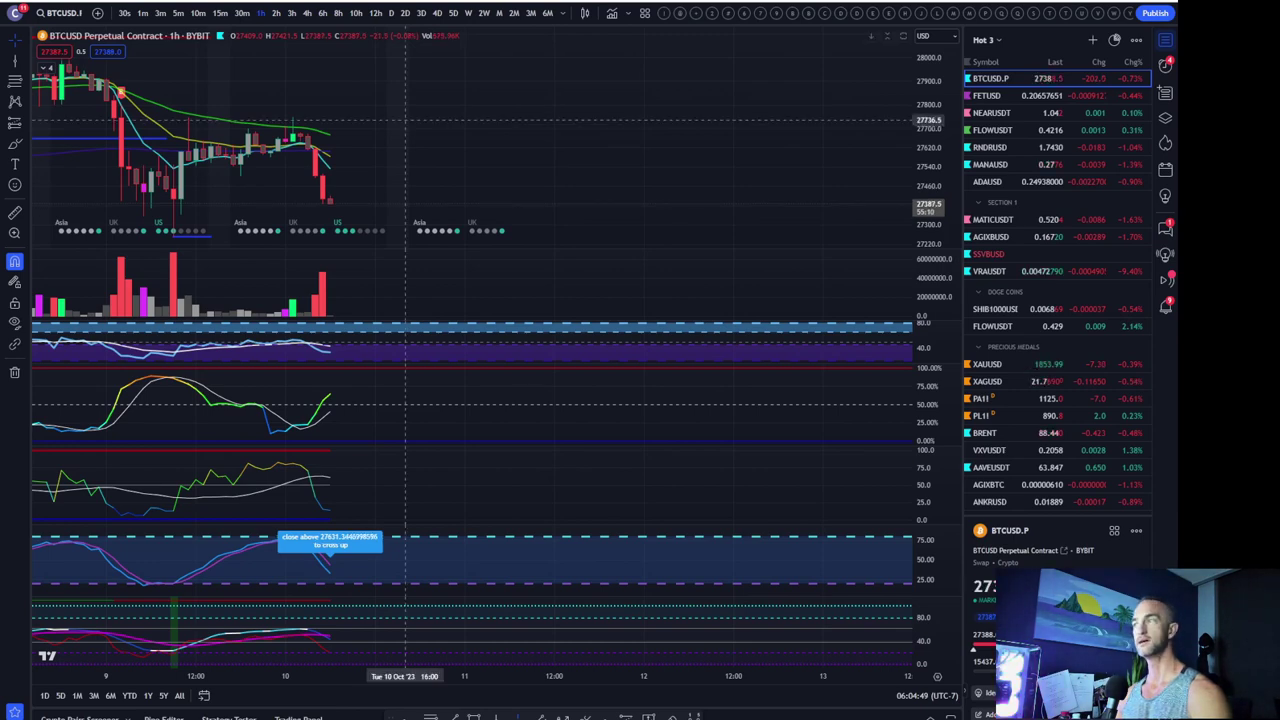
scroll(405, 200, "down", 3)
scroll(706, 167, "up", 3)
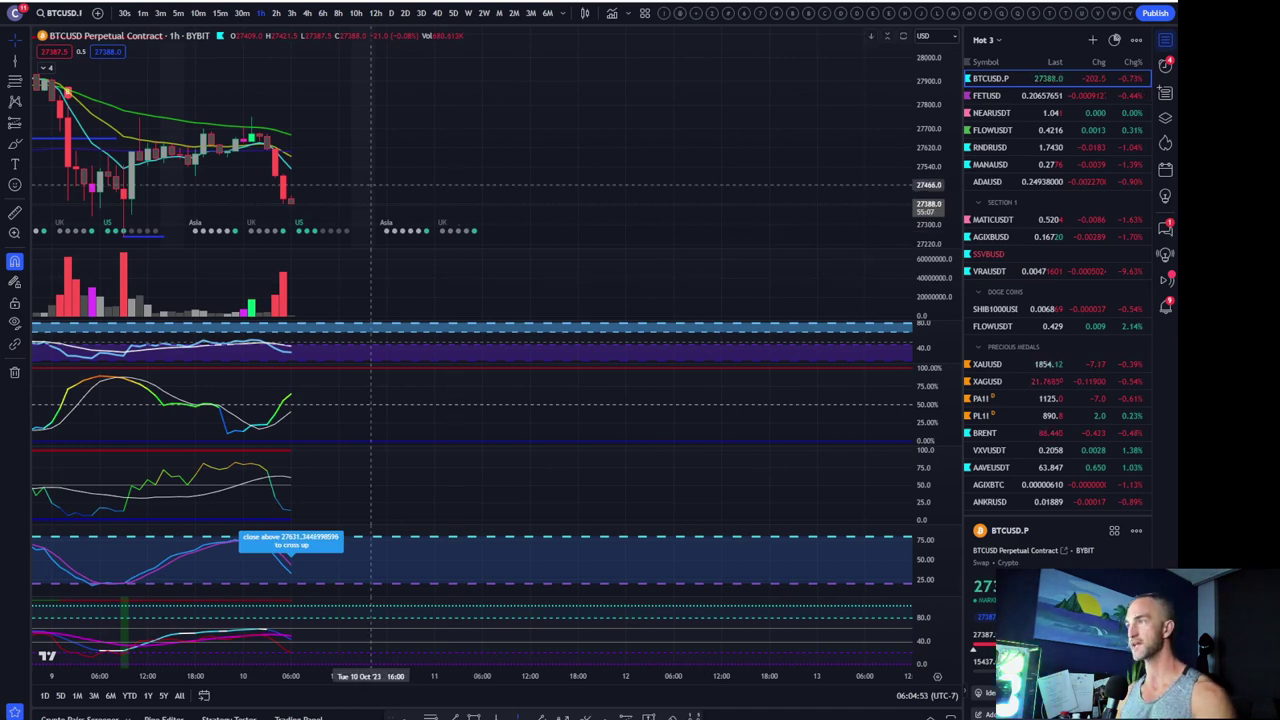
scroll(371, 125, "down", 3)
scroll(588, 125, "down", 2)
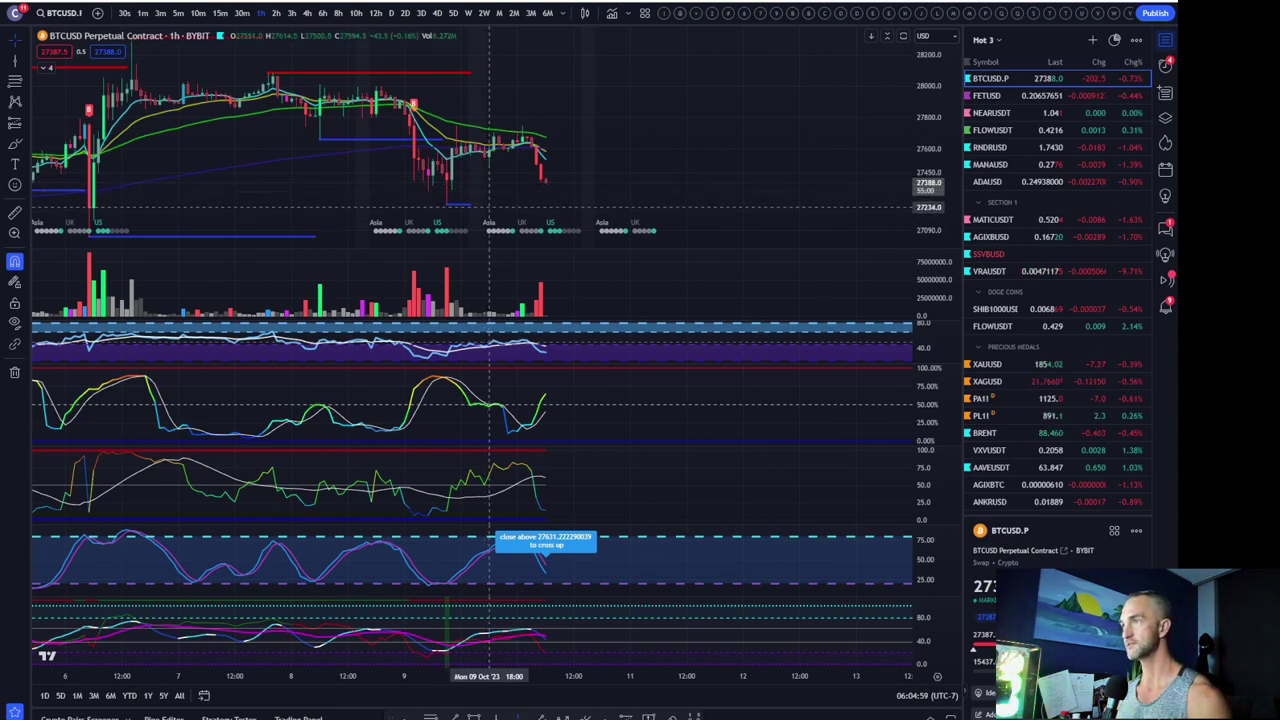
scroll(800, 100, "up", 2)
scroll(814, 163, "down", 1)
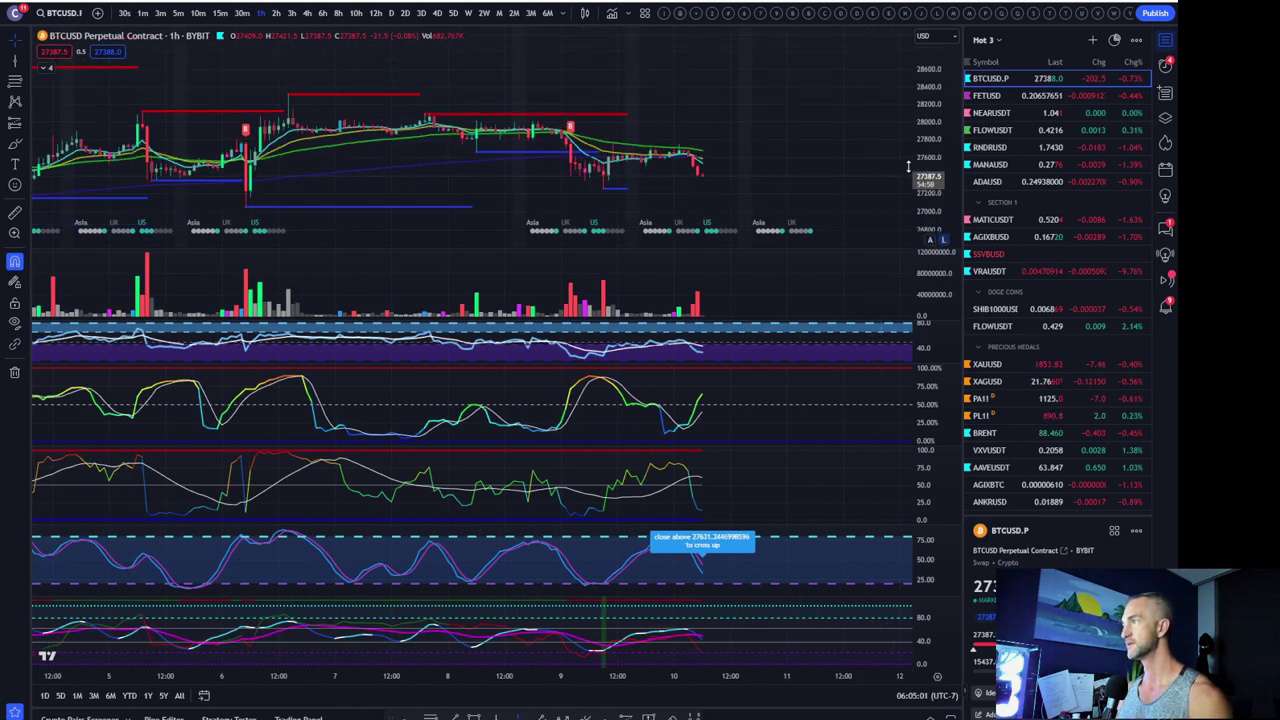
scroll(830, 130, "down", 1)
scroll(808, 168, "down", 1)
scroll(808, 165, "down", 1)
scroll(808, 165, "down", 1)
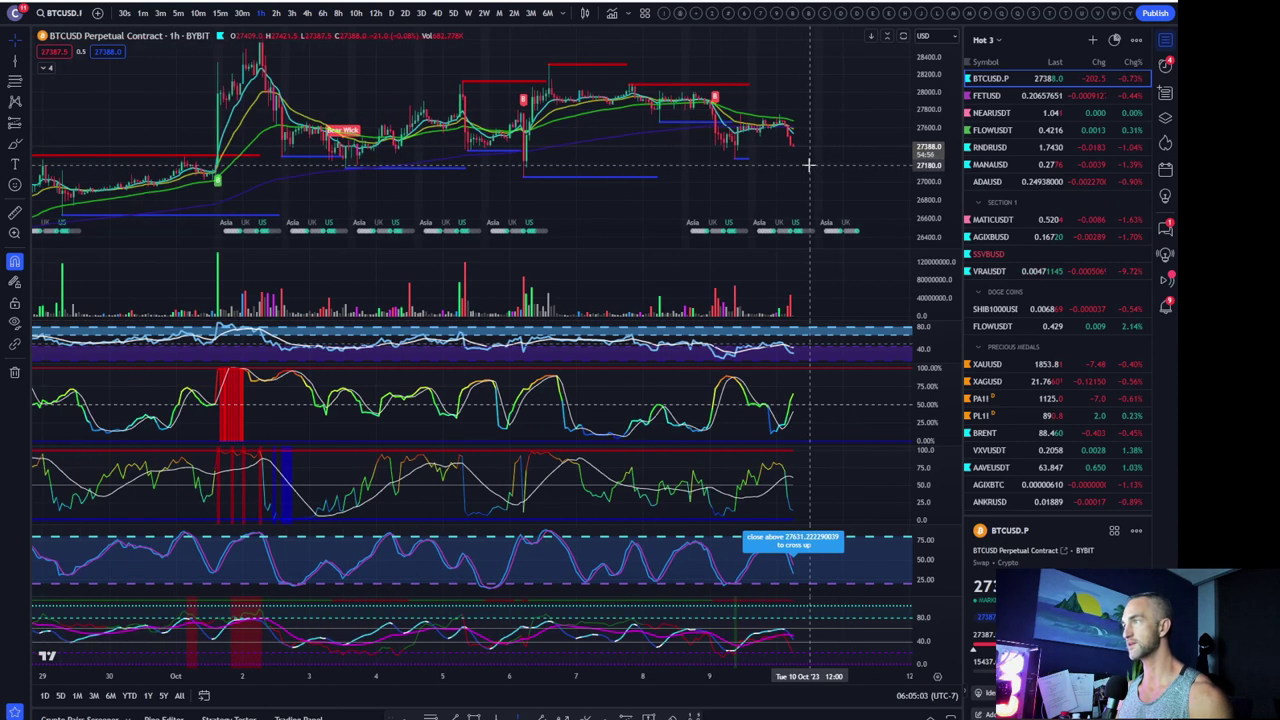
scroll(806, 168, "up", 3)
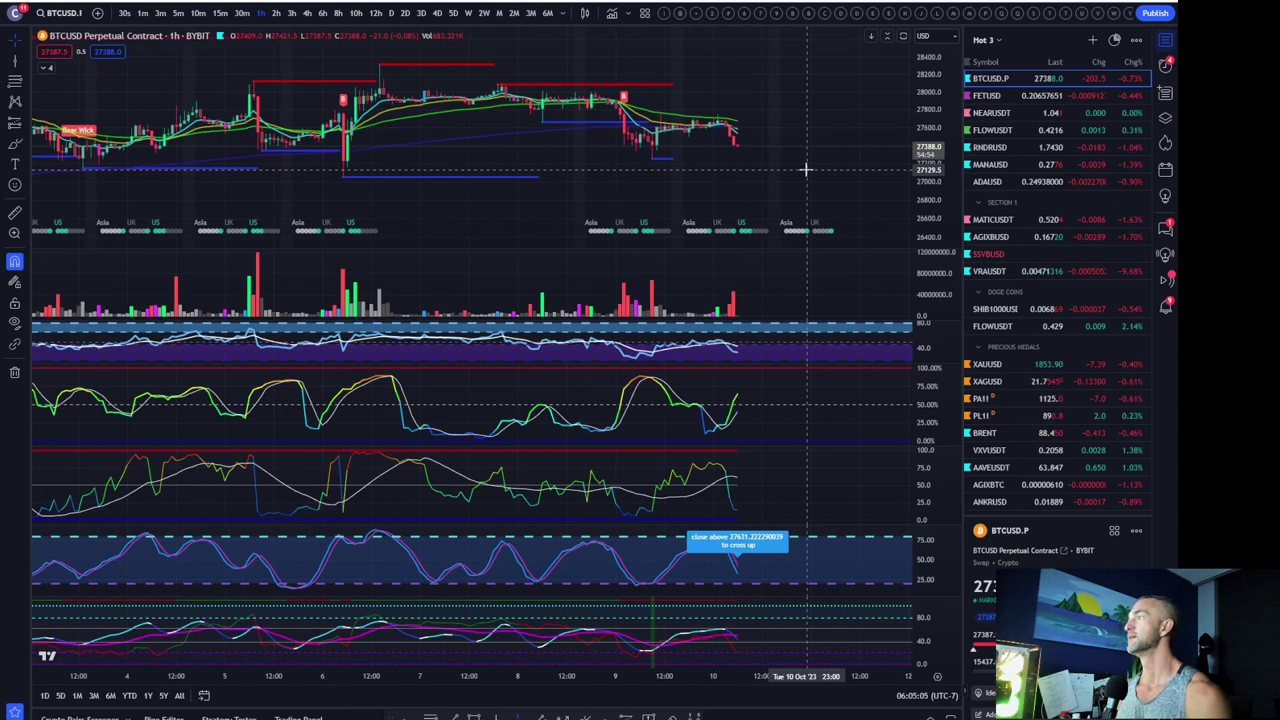
scroll(806, 168, "up", 2)
scroll(806, 168, "up", 1)
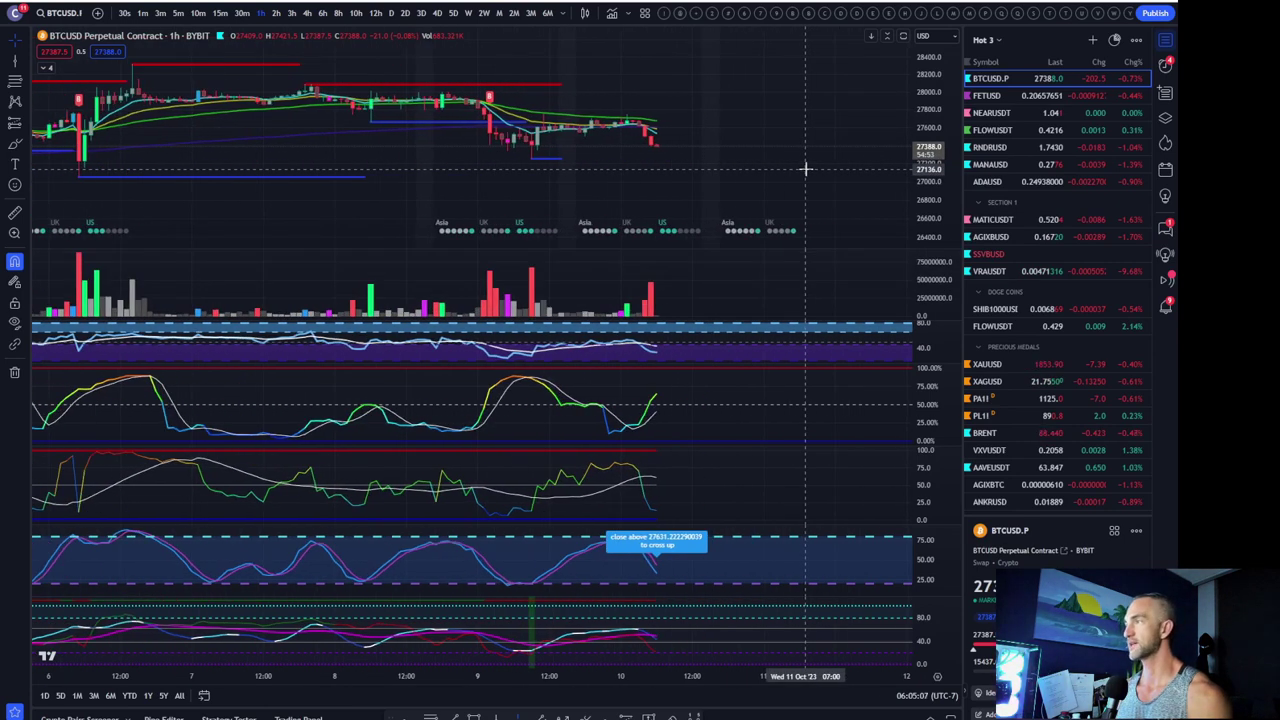
scroll(637, 212, "down", 2)
scroll(829, 106, "down", 1)
scroll(834, 163, "up", 2)
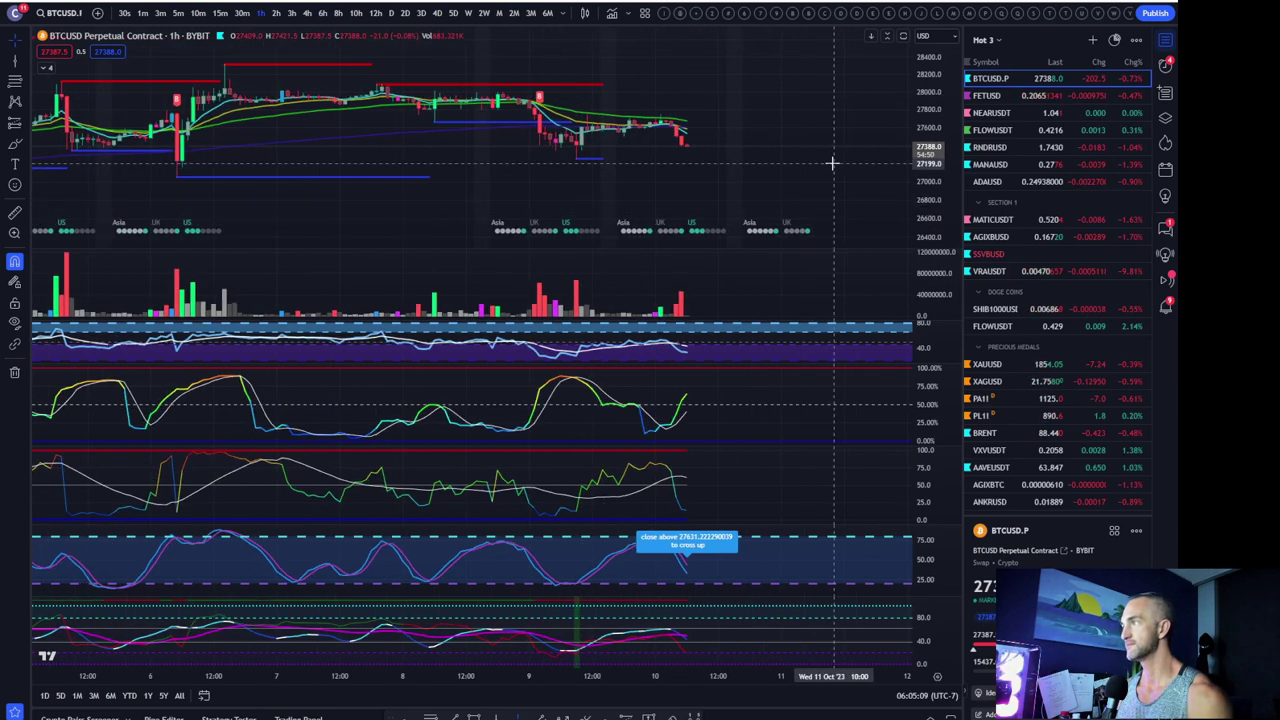
scroll(940, 146, "up", 2)
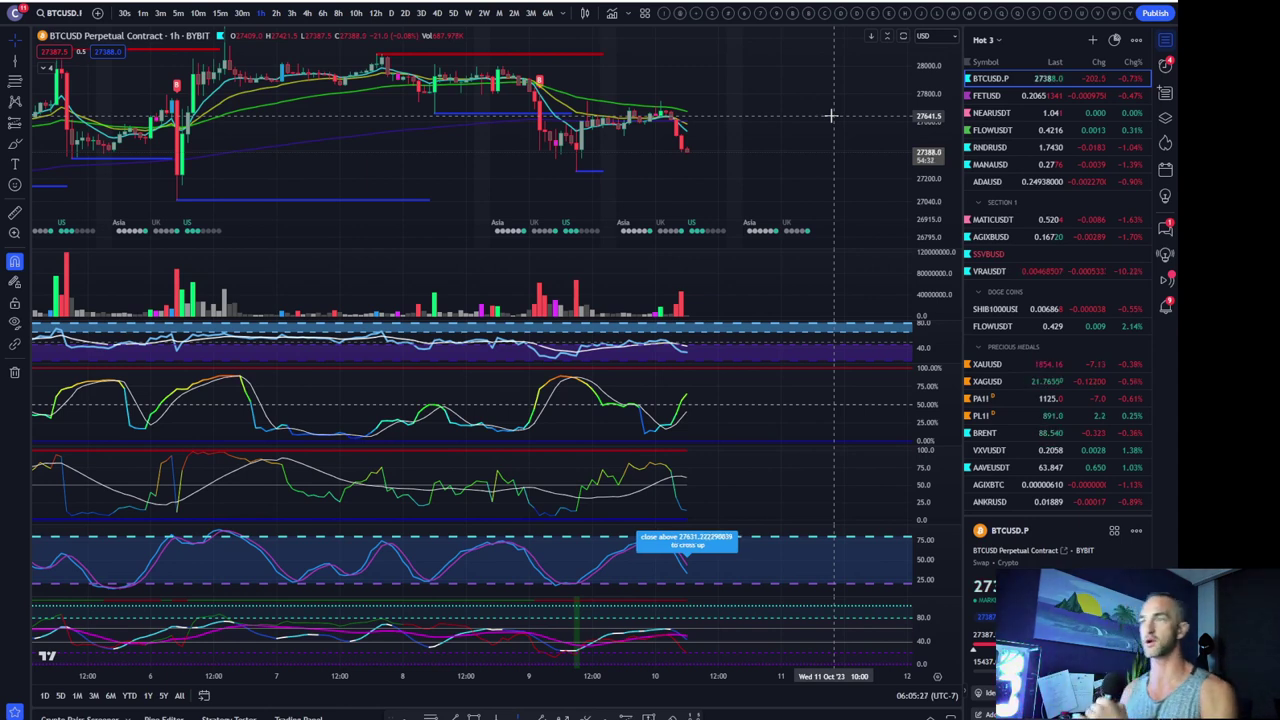
scroll(751, 163, "up", 2)
scroll(751, 163, "down", 2)
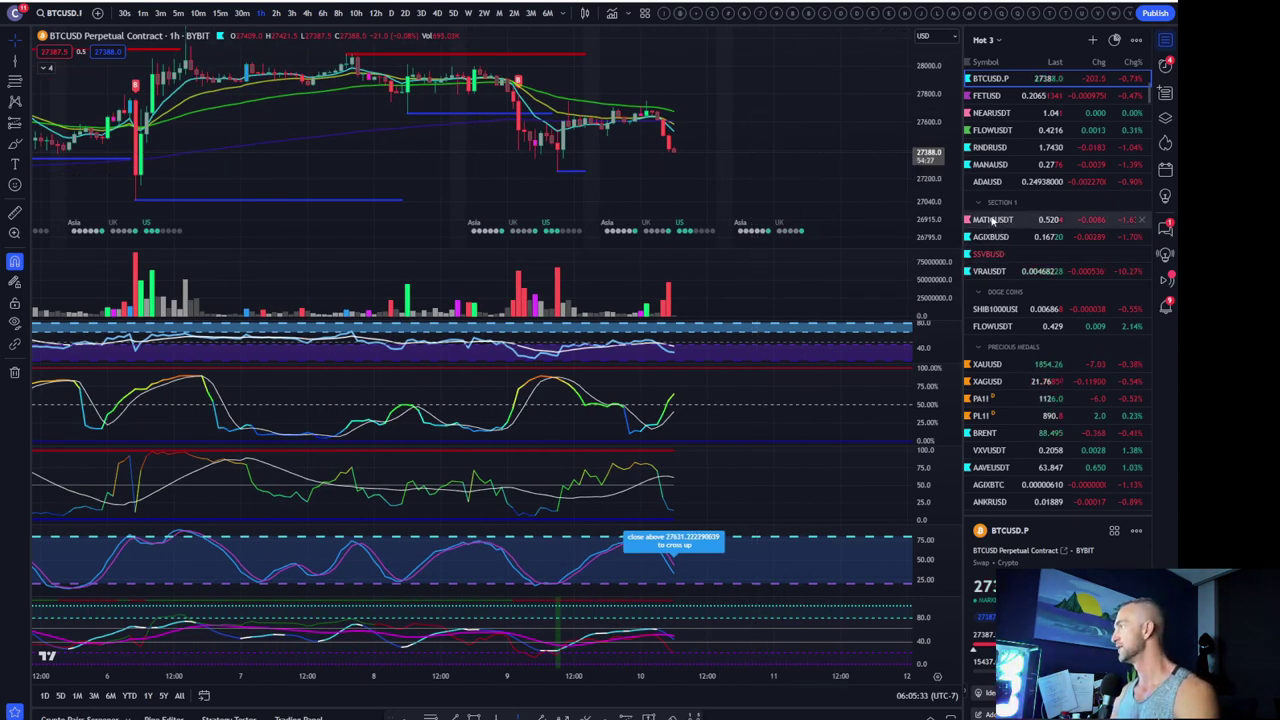
scroll(803, 206, "up", 1)
scroll(797, 204, "up", 1)
scroll(797, 204, "down", 1)
scroll(797, 204, "down", 1)
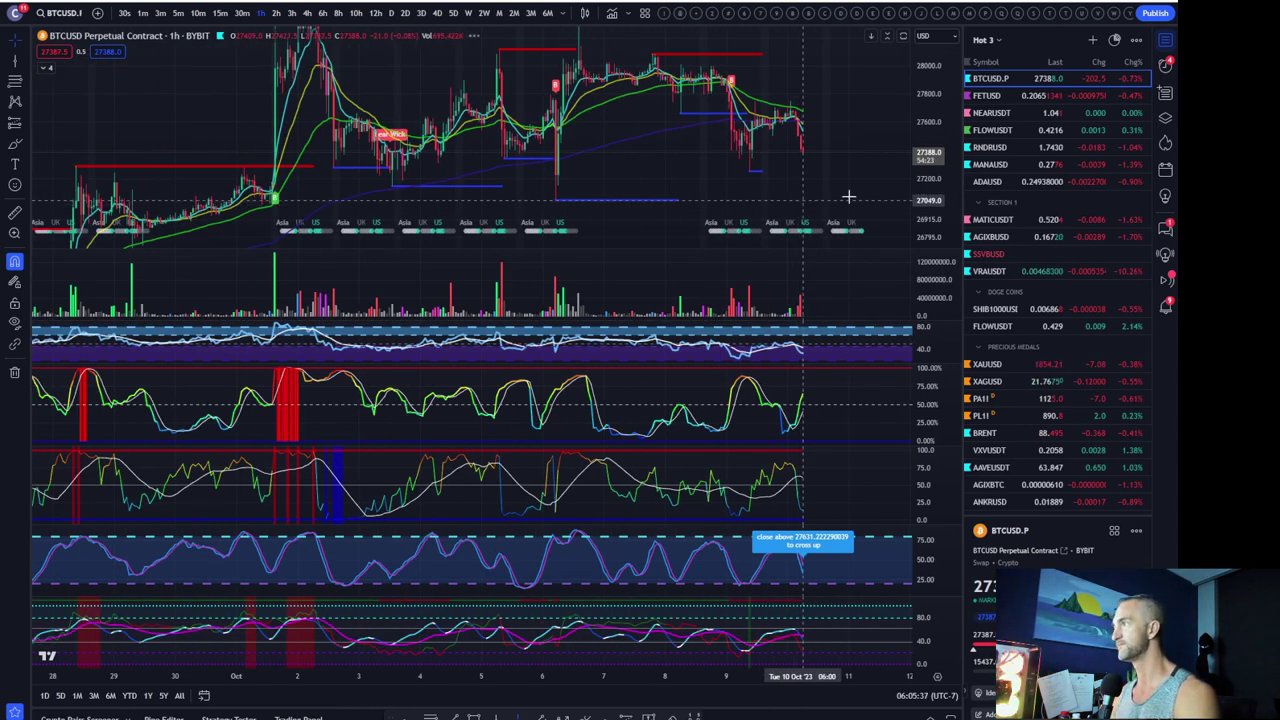
Glance at the gold XAUUSD chart, then switch to silver XAGUSD from the watchlist
left_click(996, 366)
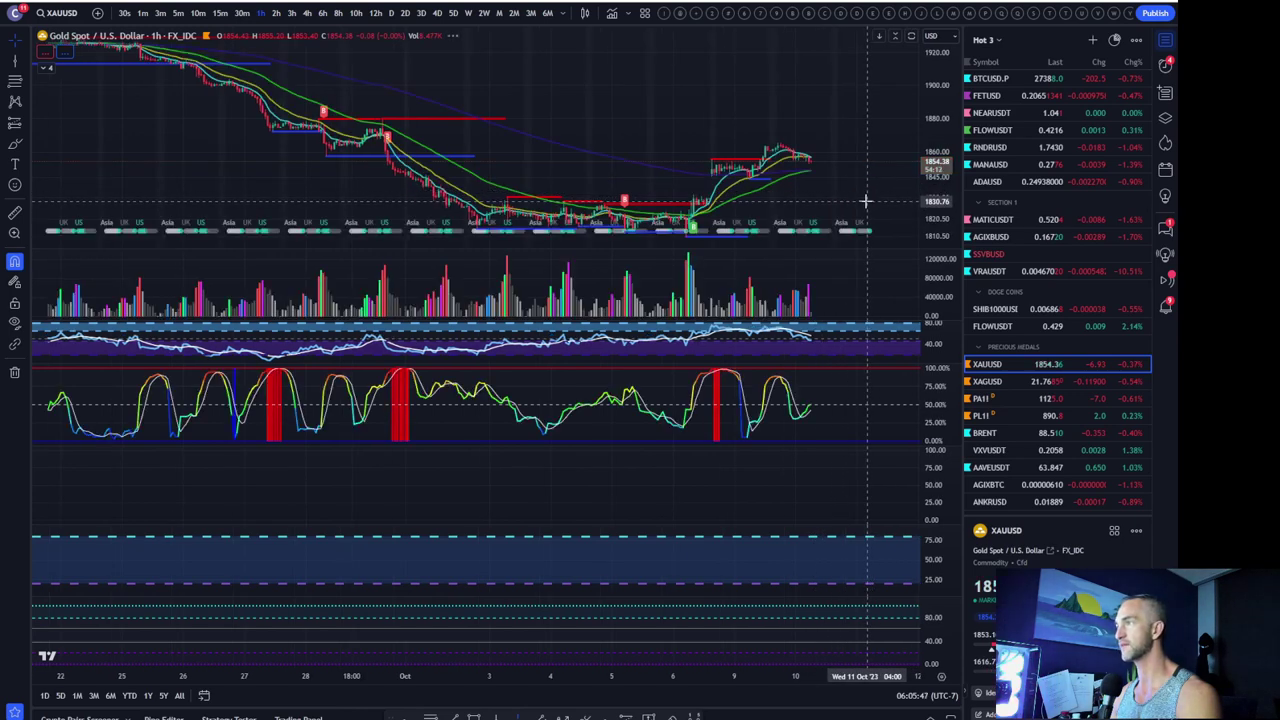
scroll(865, 201, "up", 2)
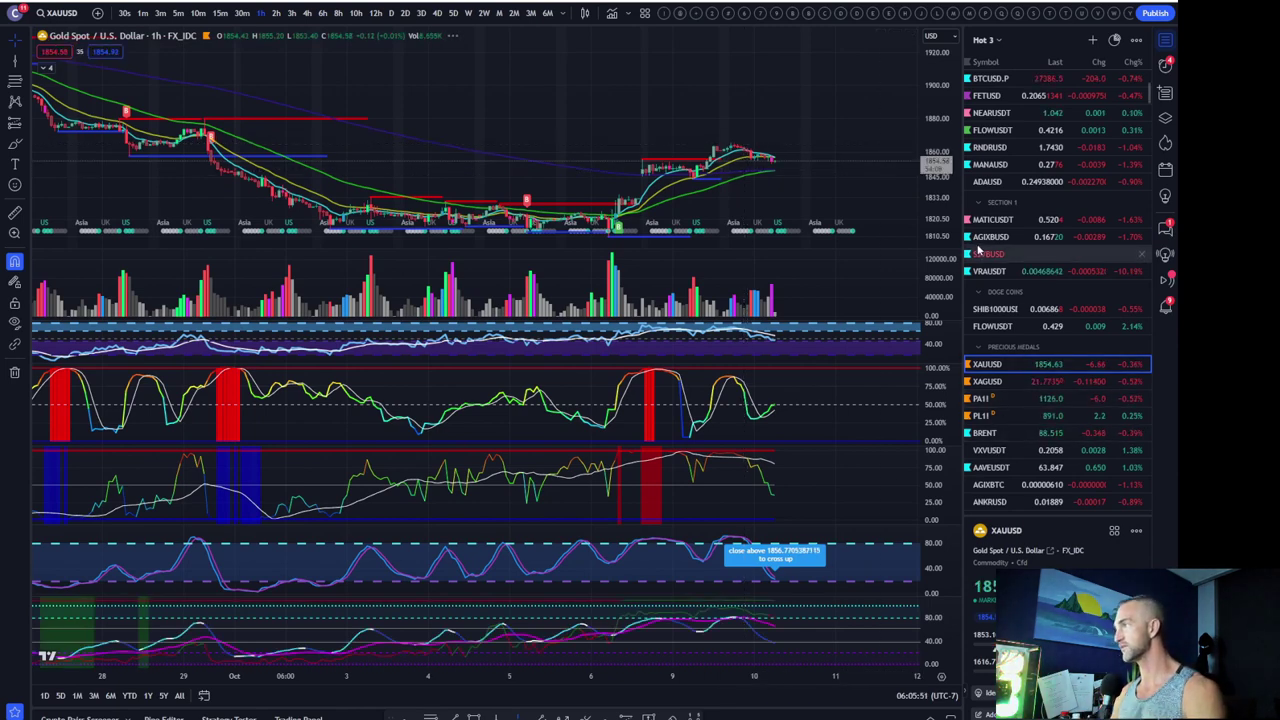
left_click(985, 382)
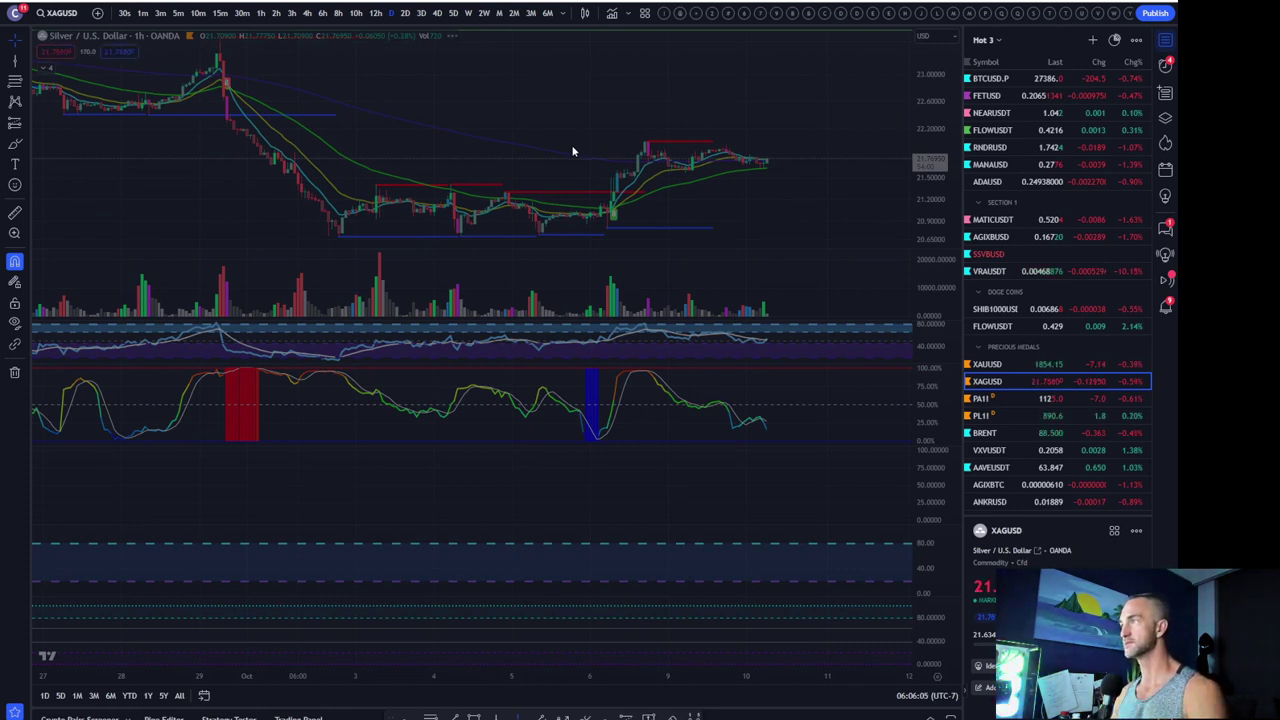
Switch the silver chart to daily candles with 1D and zoom to inspect it
type("1D")
key("Return")
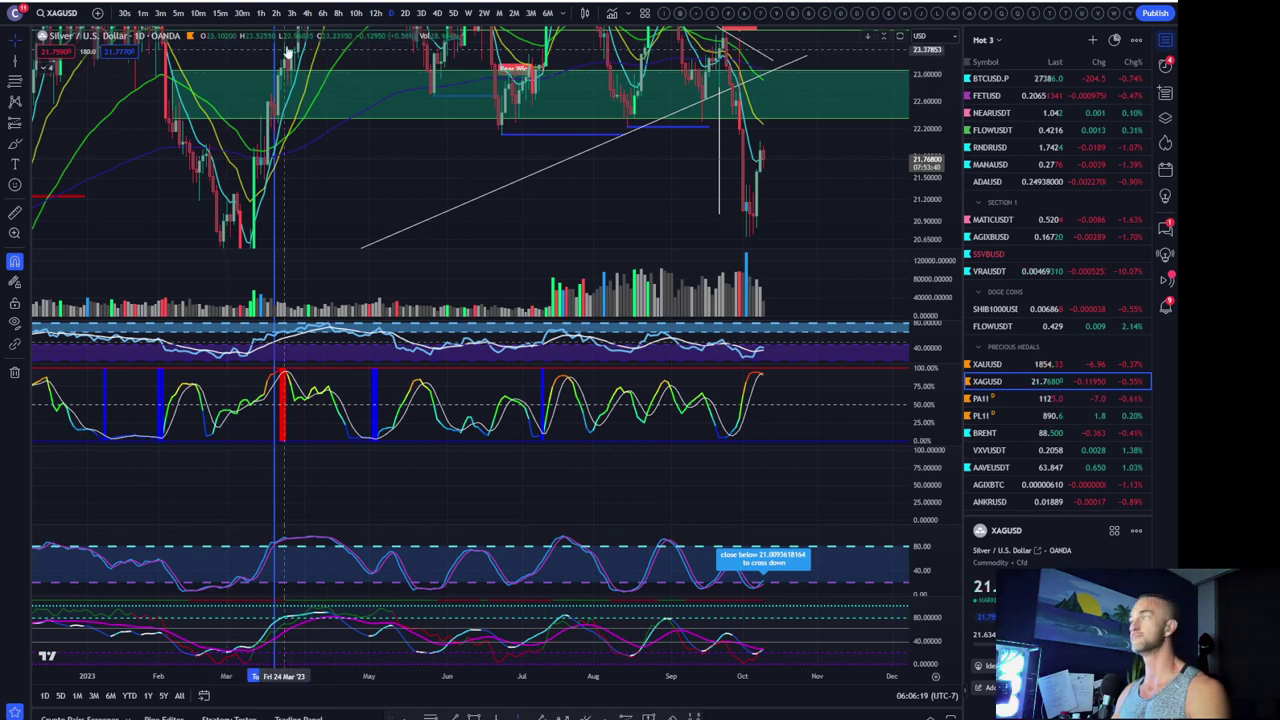
scroll(634, 155, "up", 3)
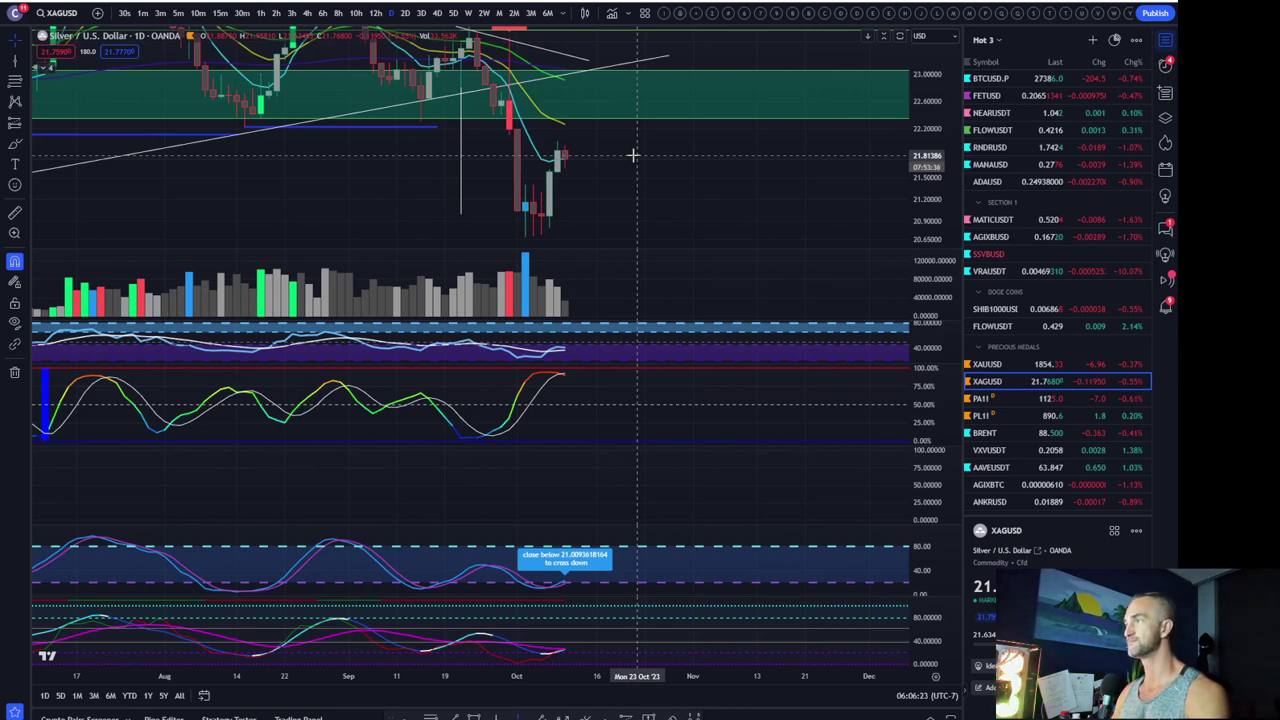
scroll(633, 155, "down", 2)
scroll(633, 155, "down", 1)
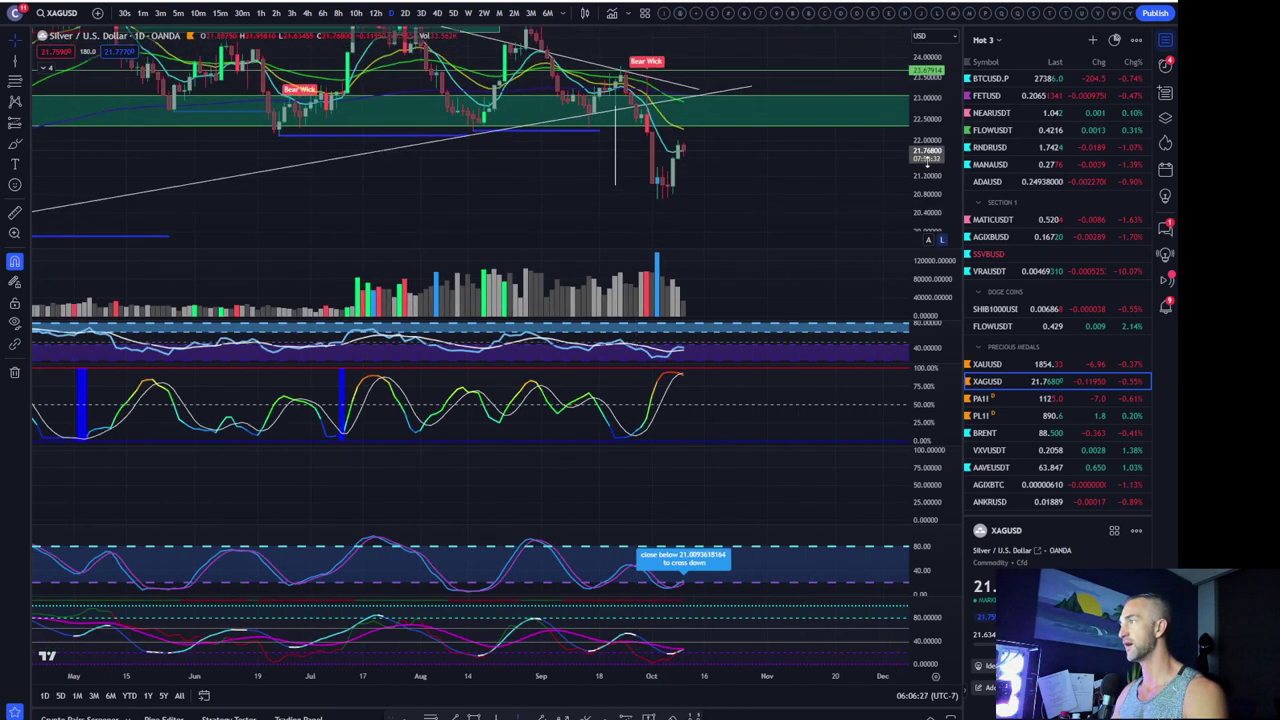
scroll(780, 157, "down", 3)
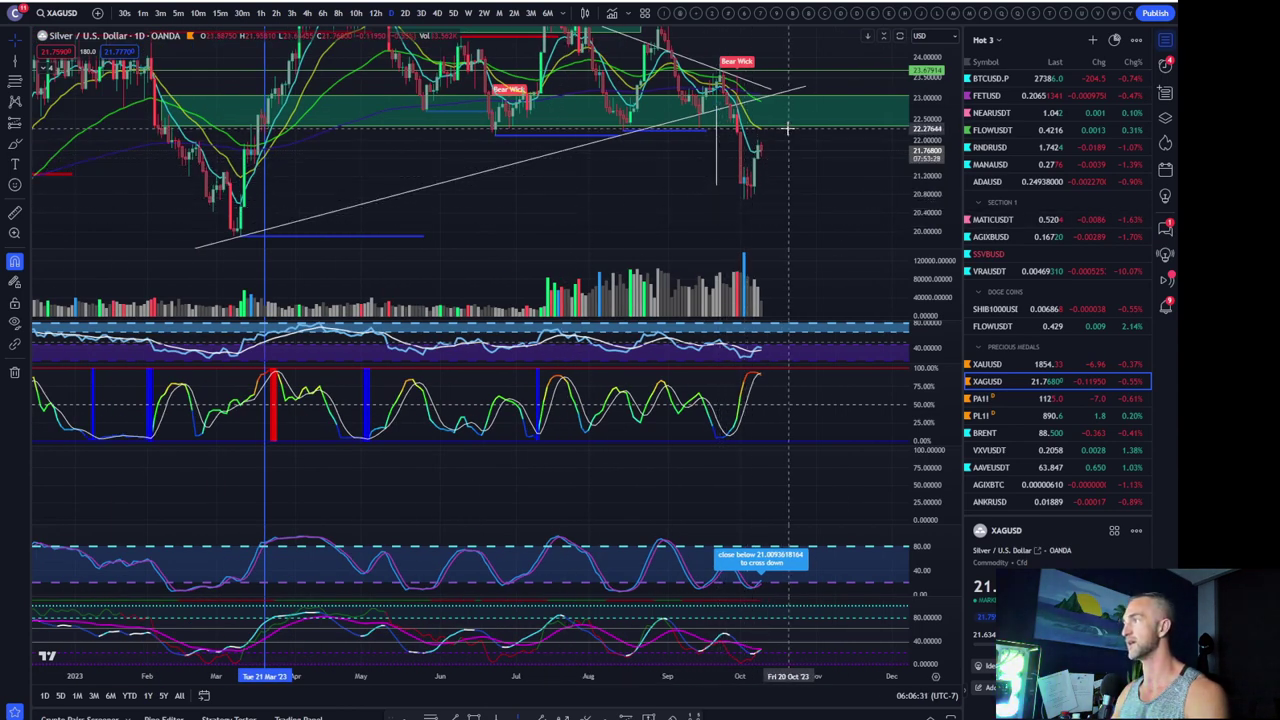
scroll(793, 142, "up", 3)
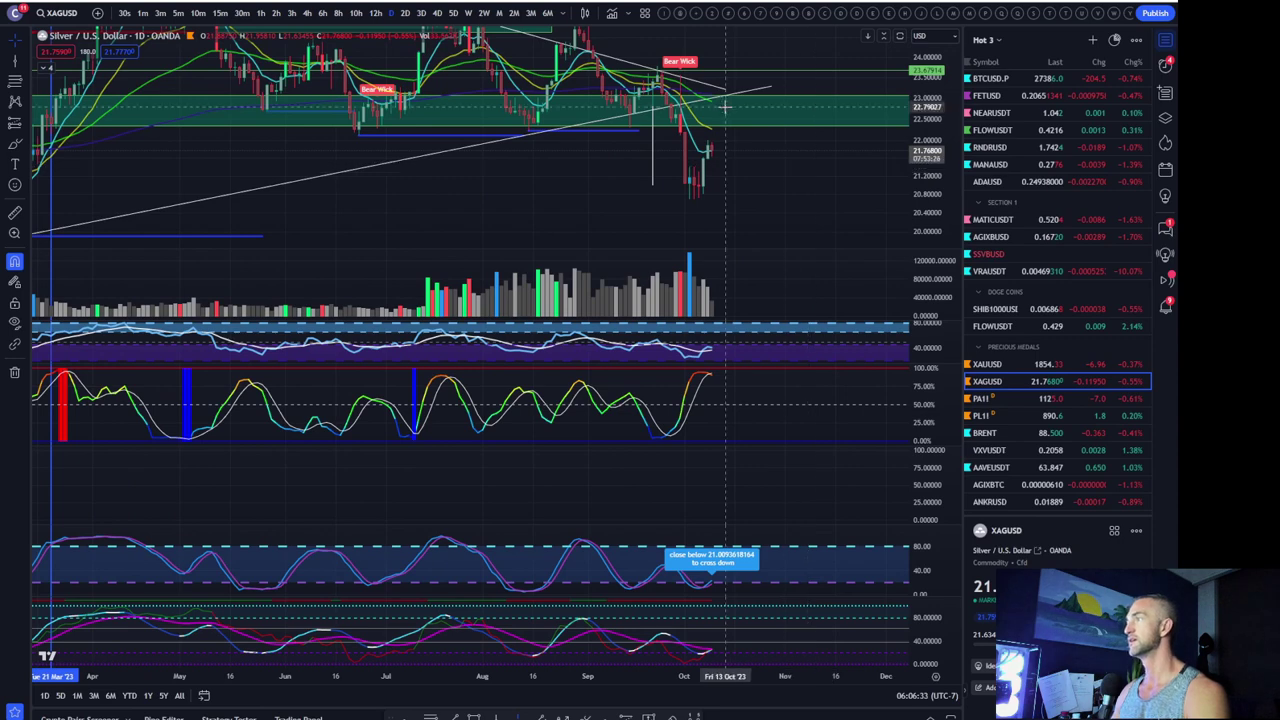
scroll(812, 185, "down", 2)
scroll(850, 160, "down", 2)
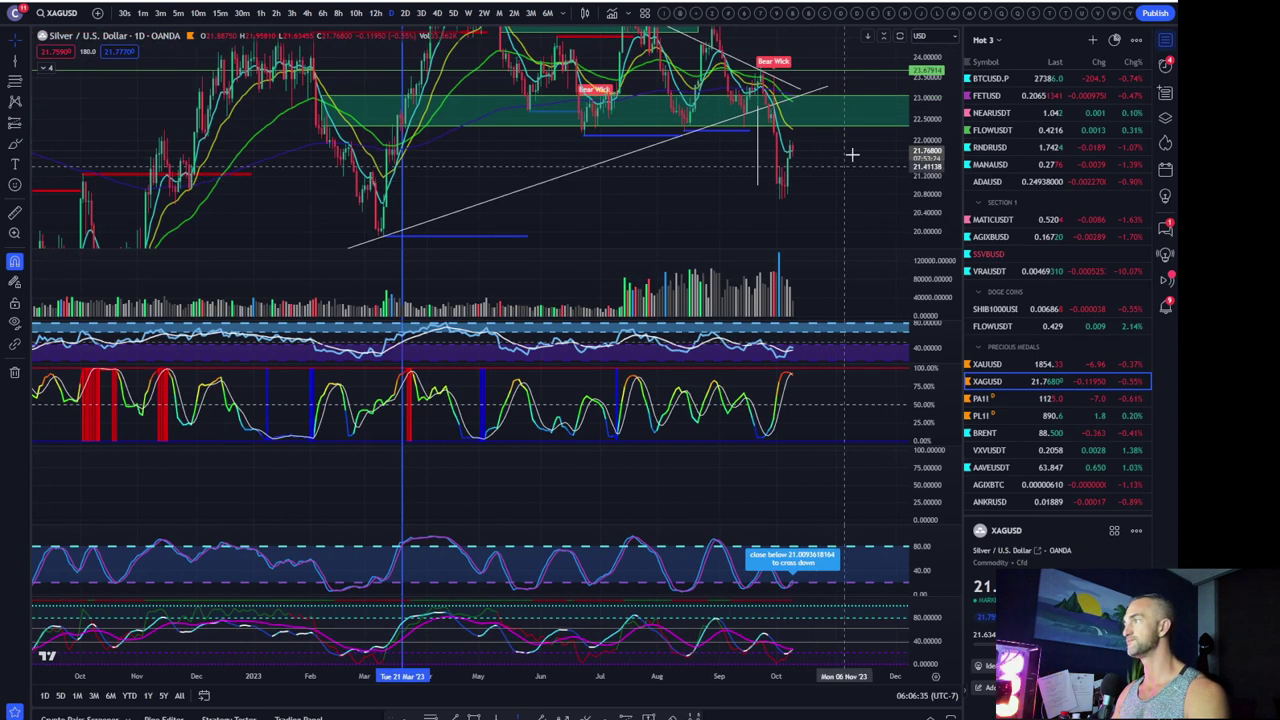
Widen the visible price range on the silver daily chart by rescaling the price axis
left_click_drag(912, 168, 848, 200)
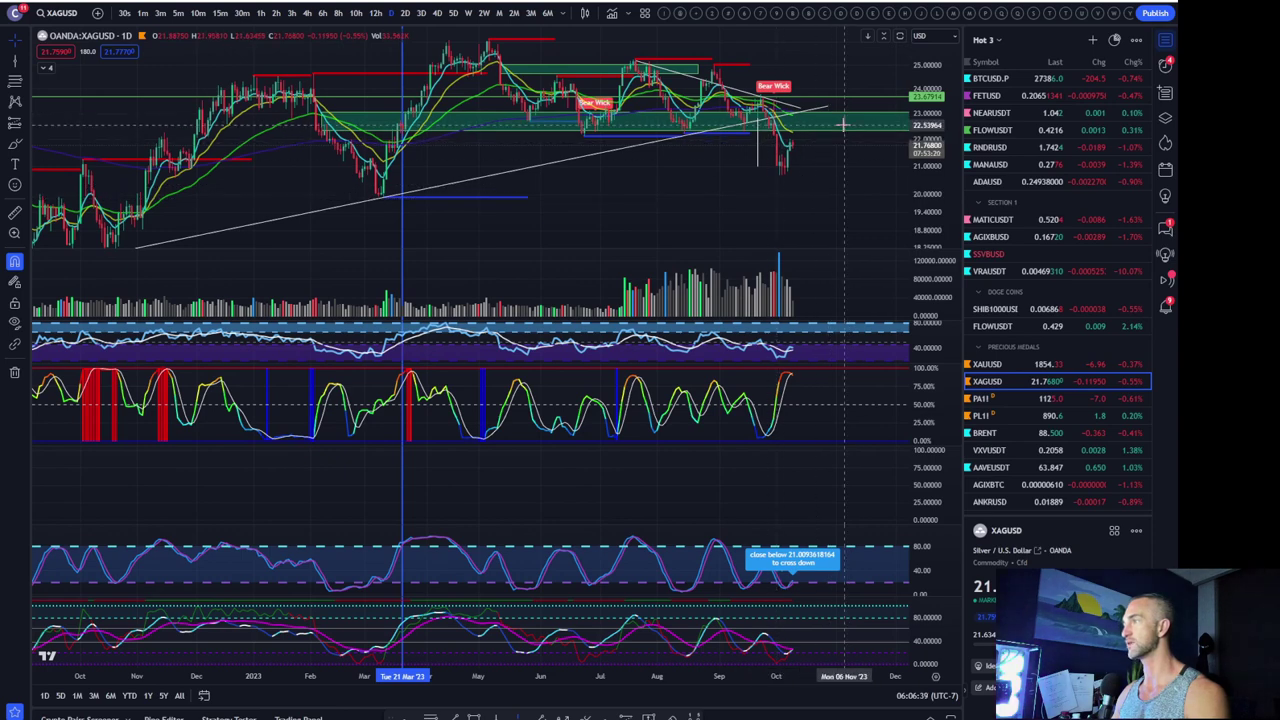
scroll(805, 155, "up", 1)
scroll(810, 162, "up", 1)
scroll(810, 162, "up", 1)
scroll(760, 130, "up", 1)
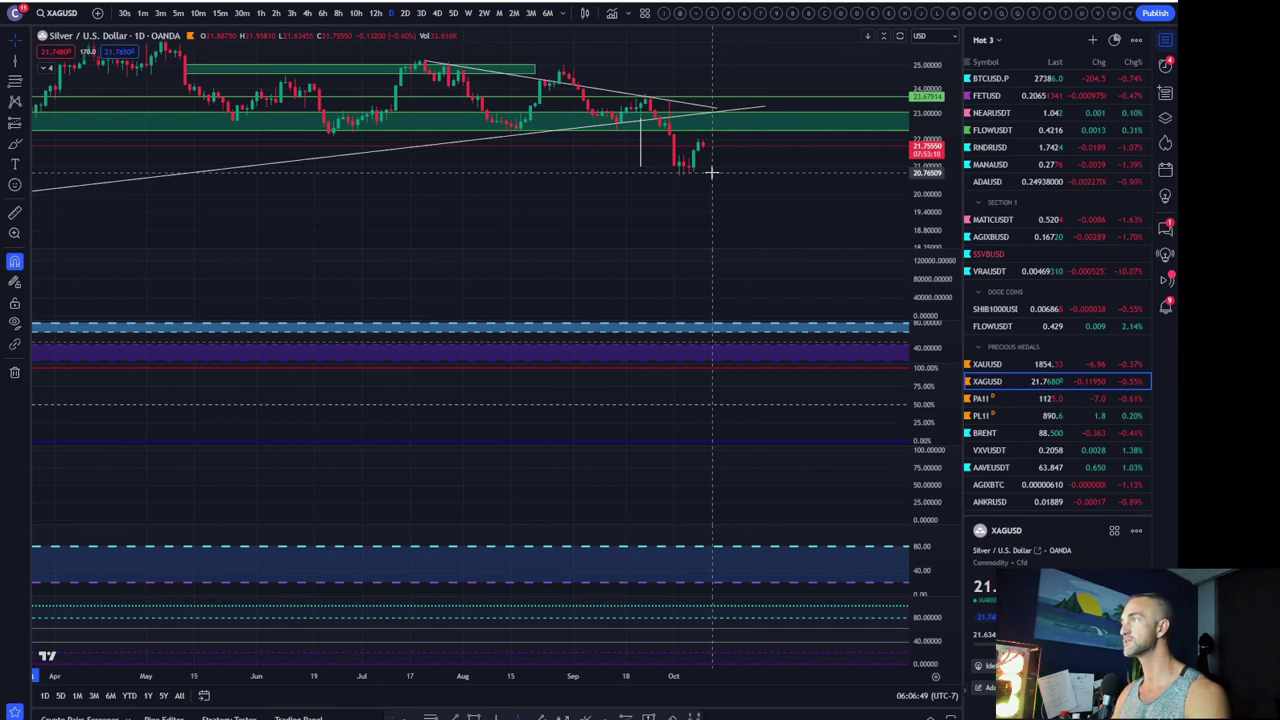
Switch to the gold XAUUSD daily chart and maximize its price pane, hiding the indicators
left_click(993, 366)
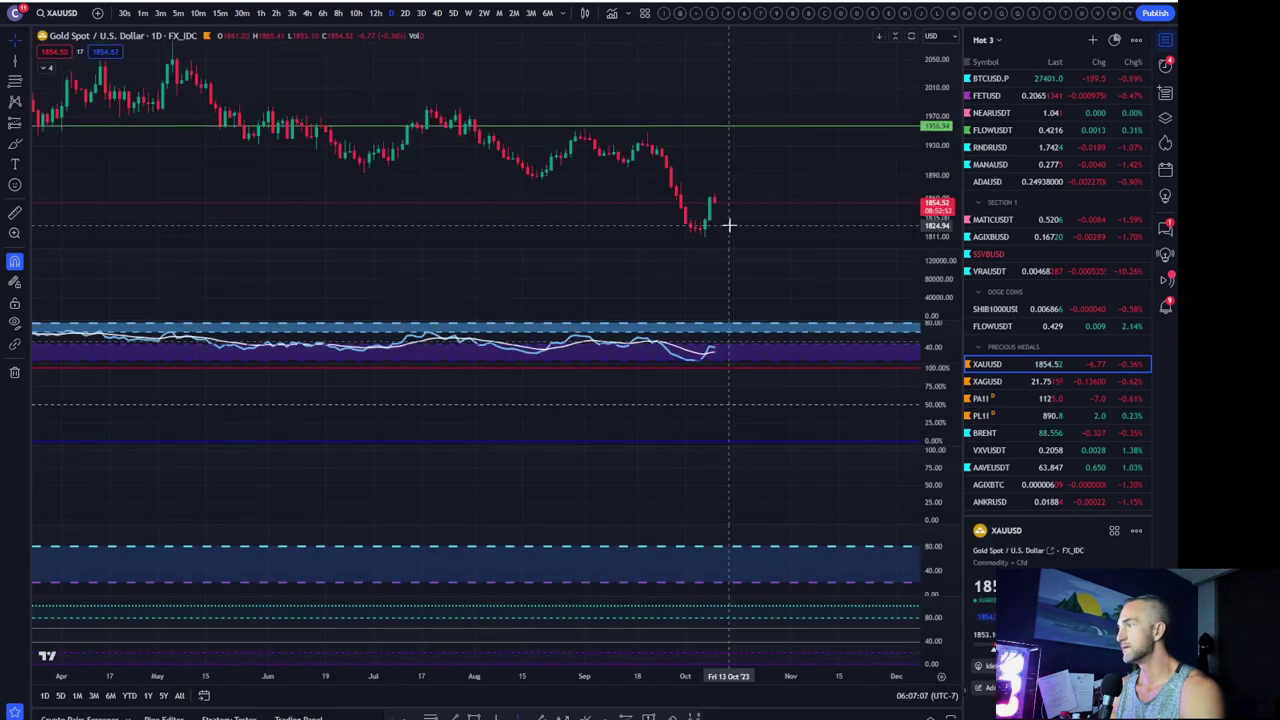
scroll(729, 225, "down", 2)
scroll(729, 225, "down", 2)
scroll(729, 225, "down", 2)
double_click(868, 157)
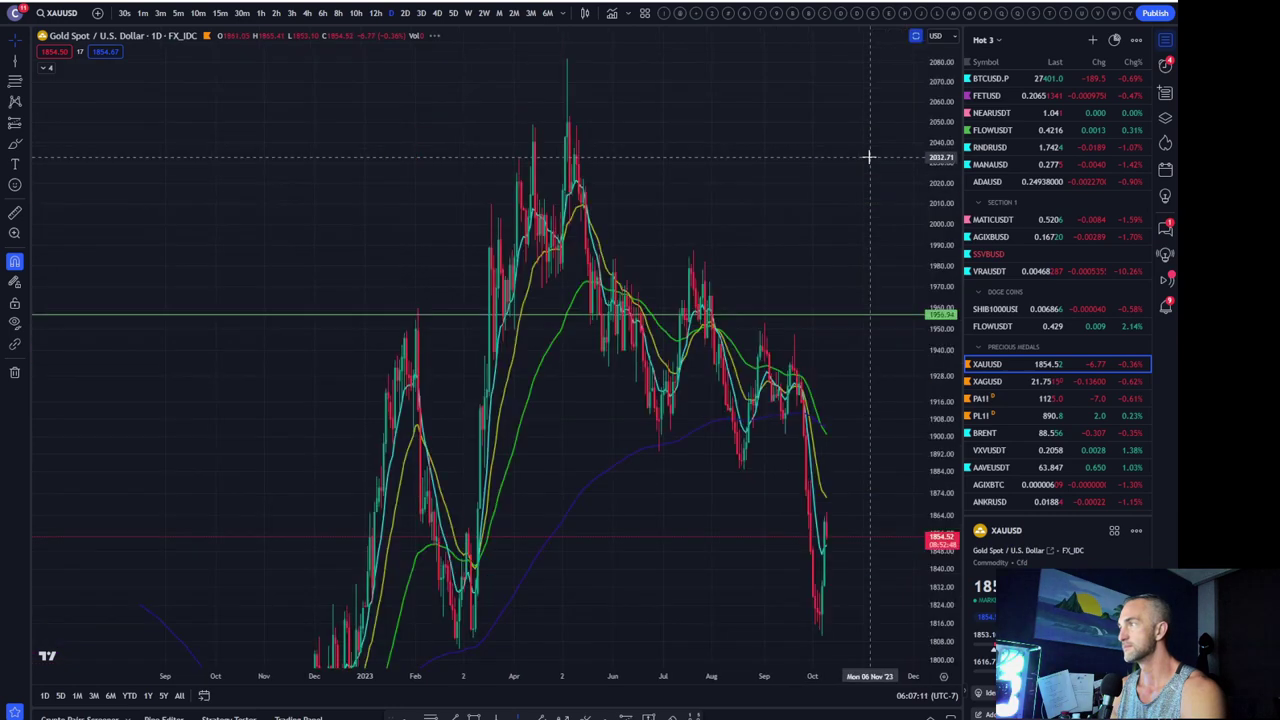
scroll(929, 281, "down", 2)
scroll(929, 281, "down", 2)
scroll(929, 281, "down", 2)
scroll(929, 282, "down", 2)
scroll(929, 281, "down", 2)
scroll(837, 223, "up", 2)
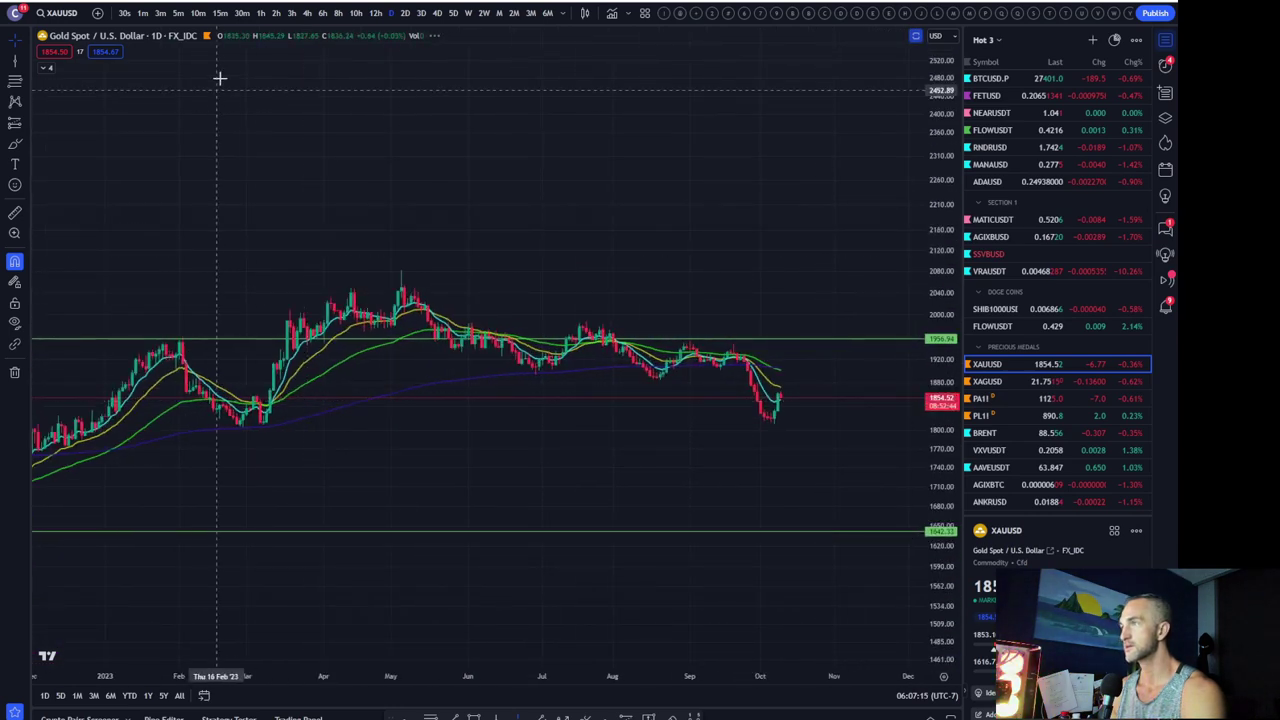
Show the support/resistance levels (Ctrl+Alt+H) and raise the green level to about 1977
key("ctrl+alt+h")
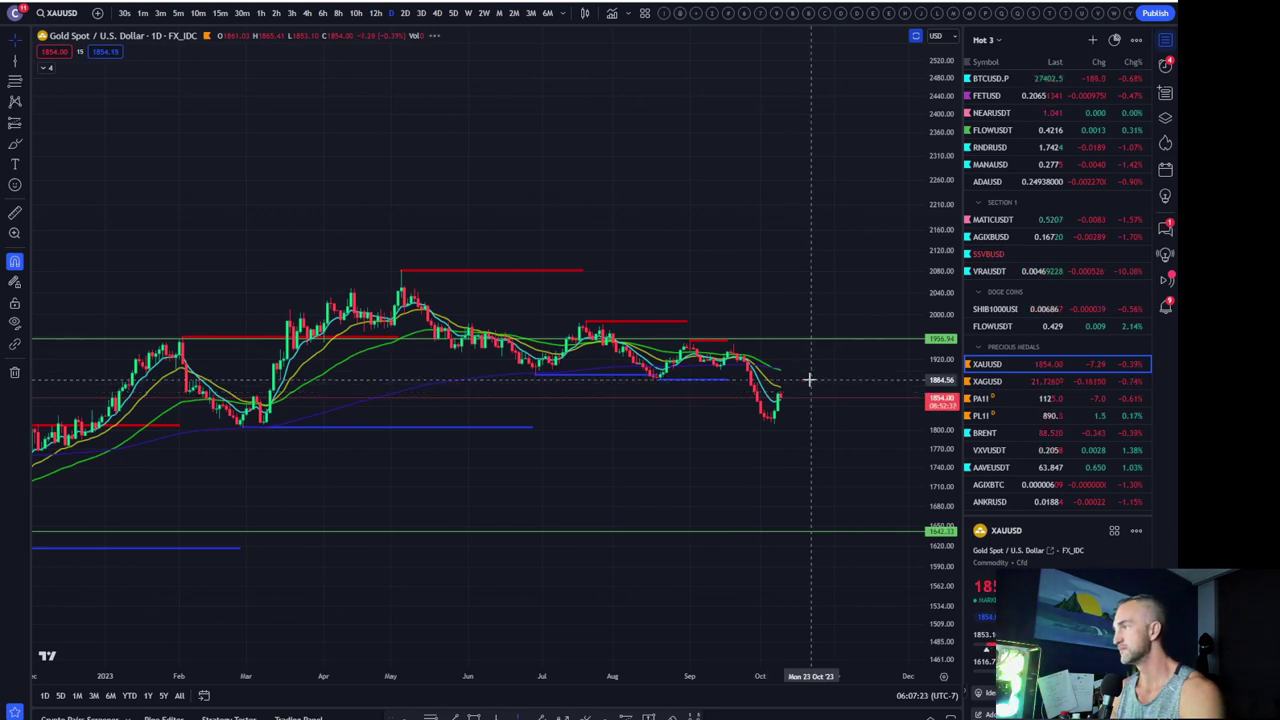
scroll(810, 380, "down", 3)
scroll(810, 382, "up", 2)
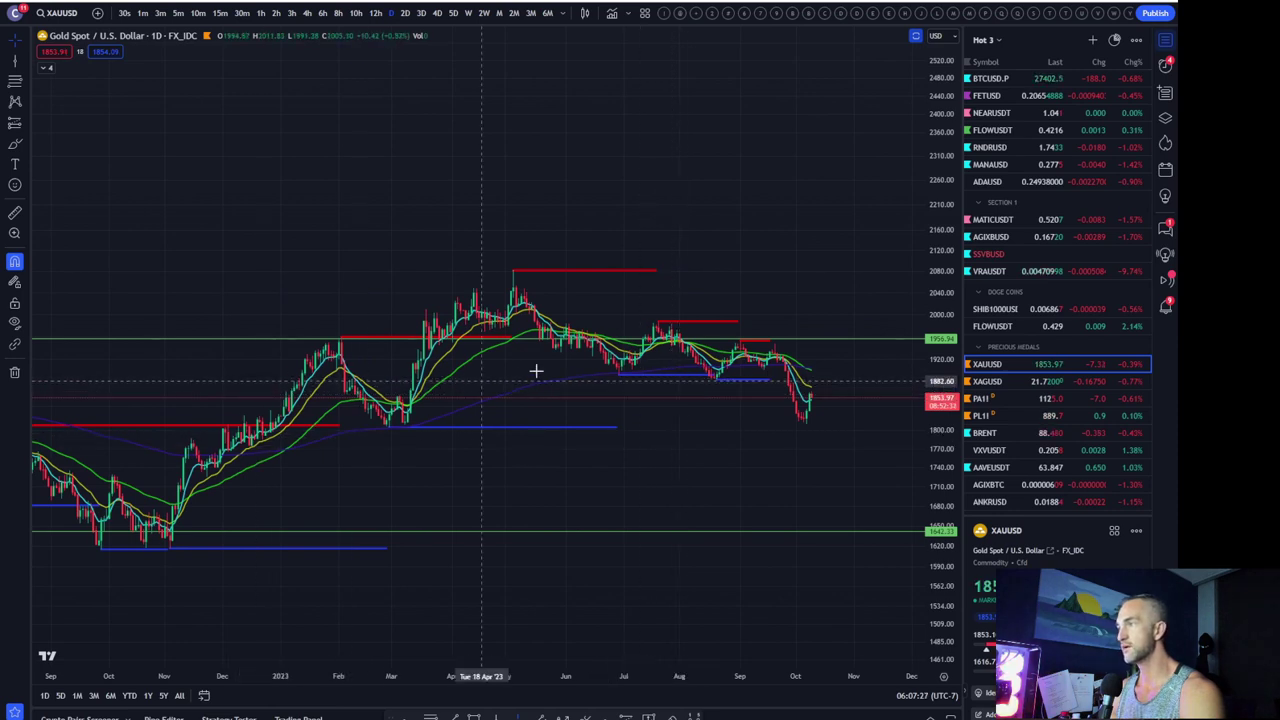
mouse_move(694, 345)
left_click_drag(693, 340, 700, 328)
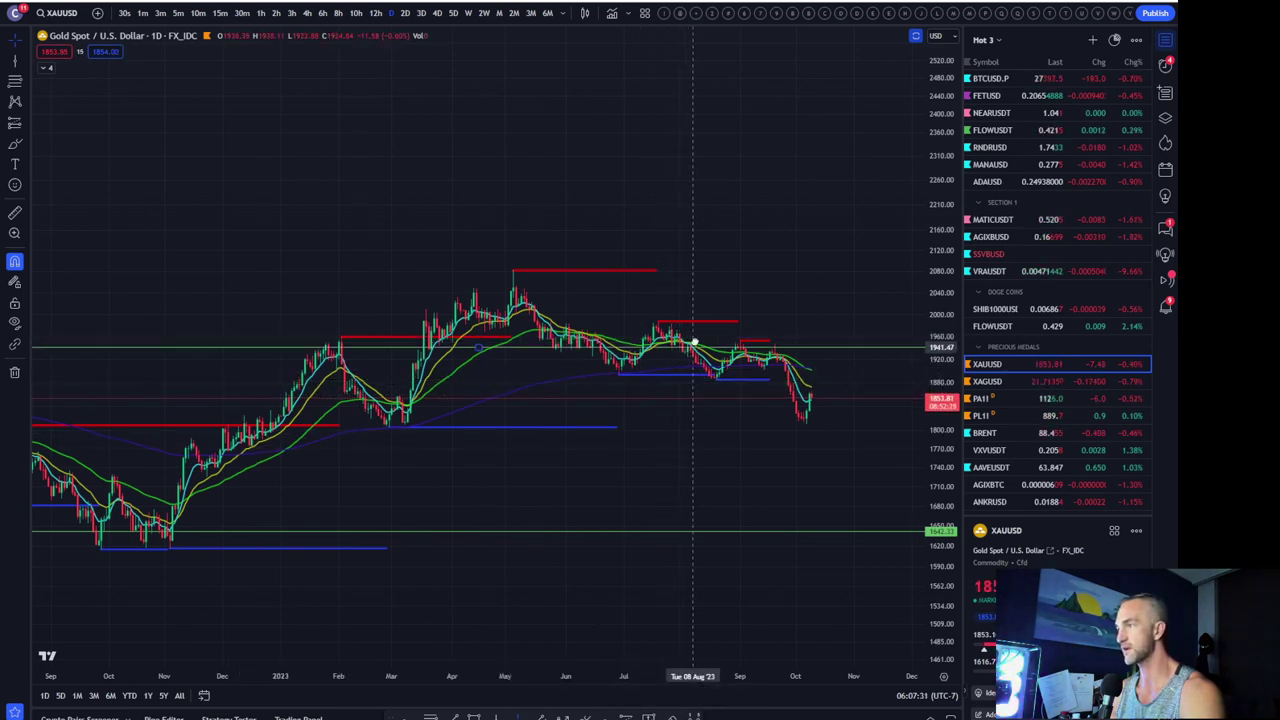
scroll(701, 345, "down", 3)
scroll(688, 365, "down", 3)
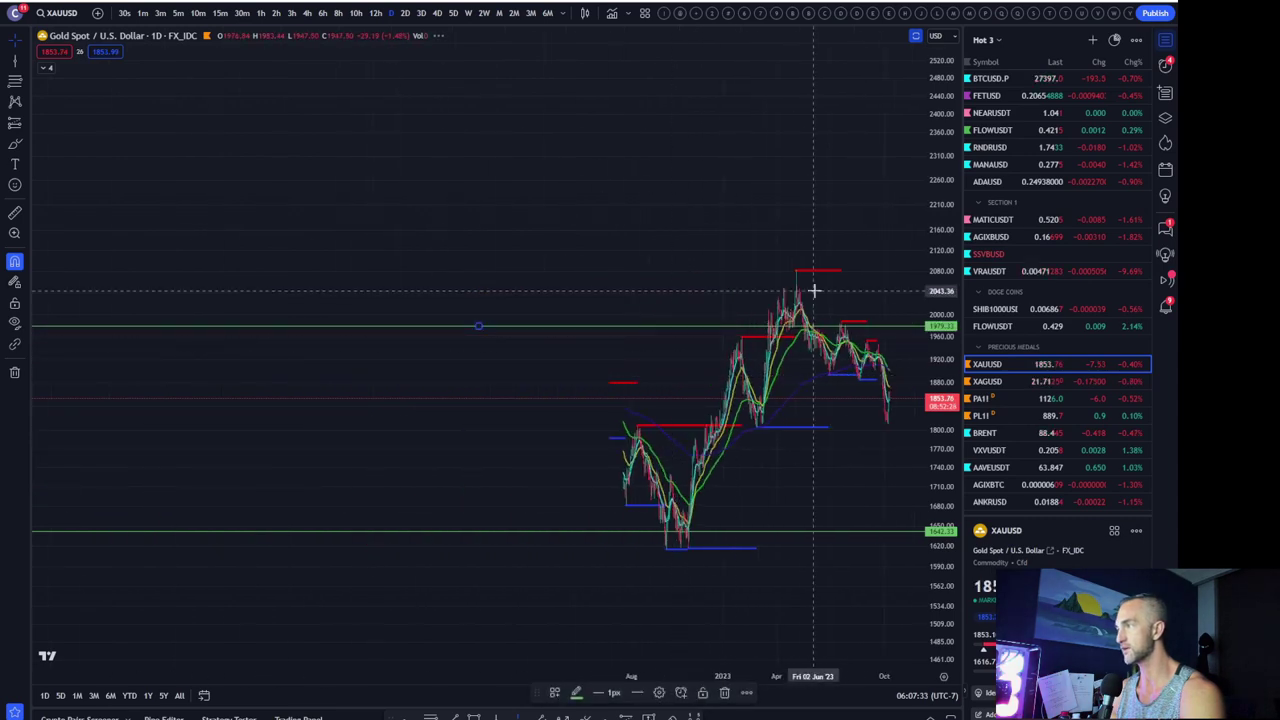
scroll(737, 300, "up", 3)
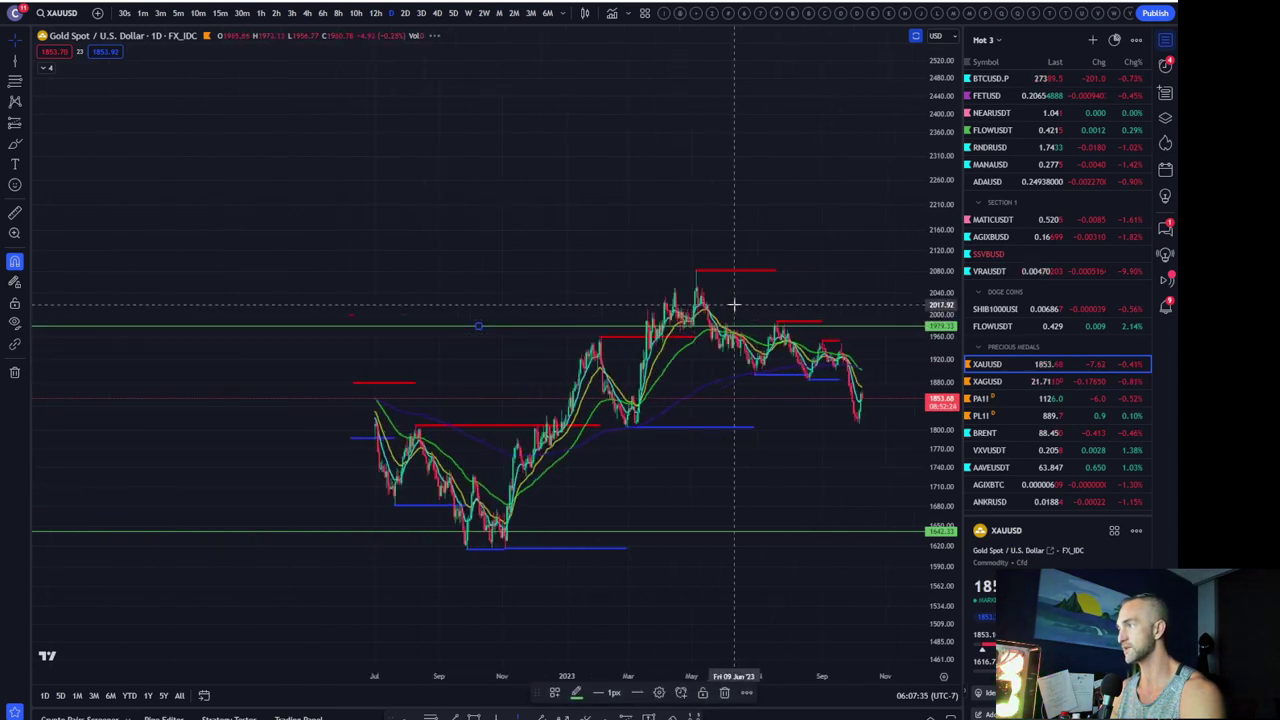
scroll(593, 398, "up", 3)
scroll(593, 398, "up", 3)
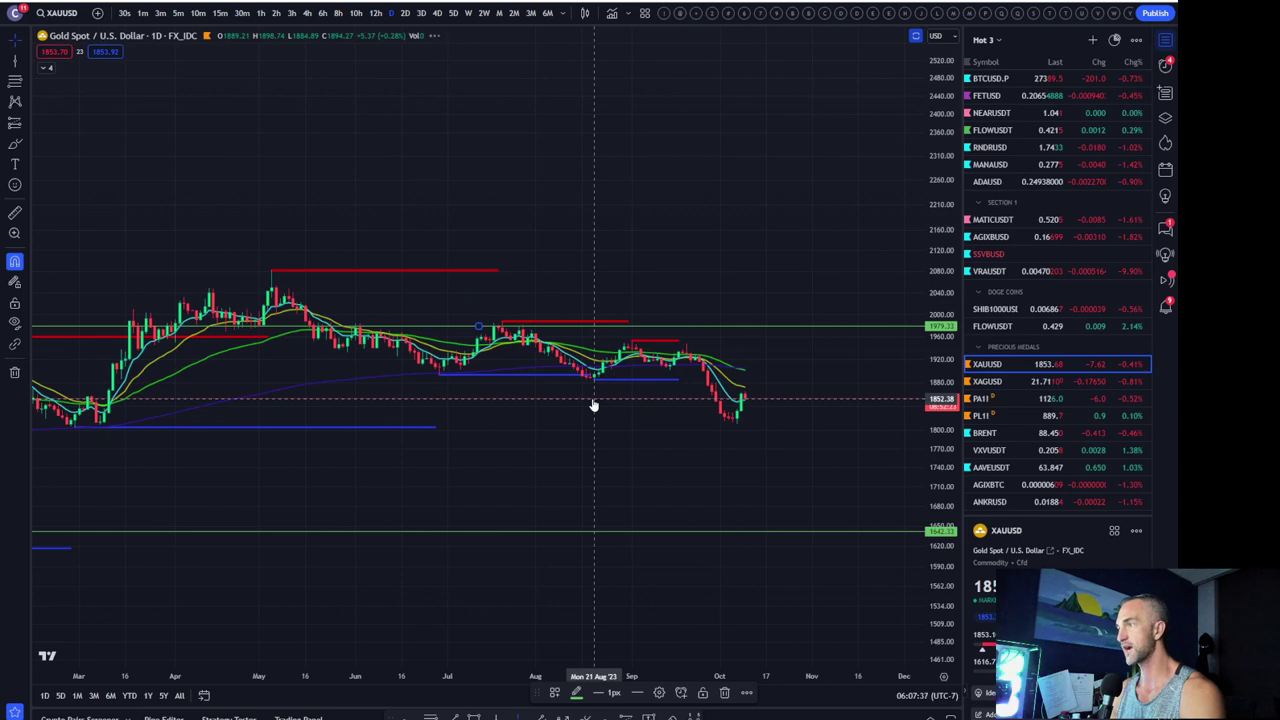
scroll(593, 405, "down", 3)
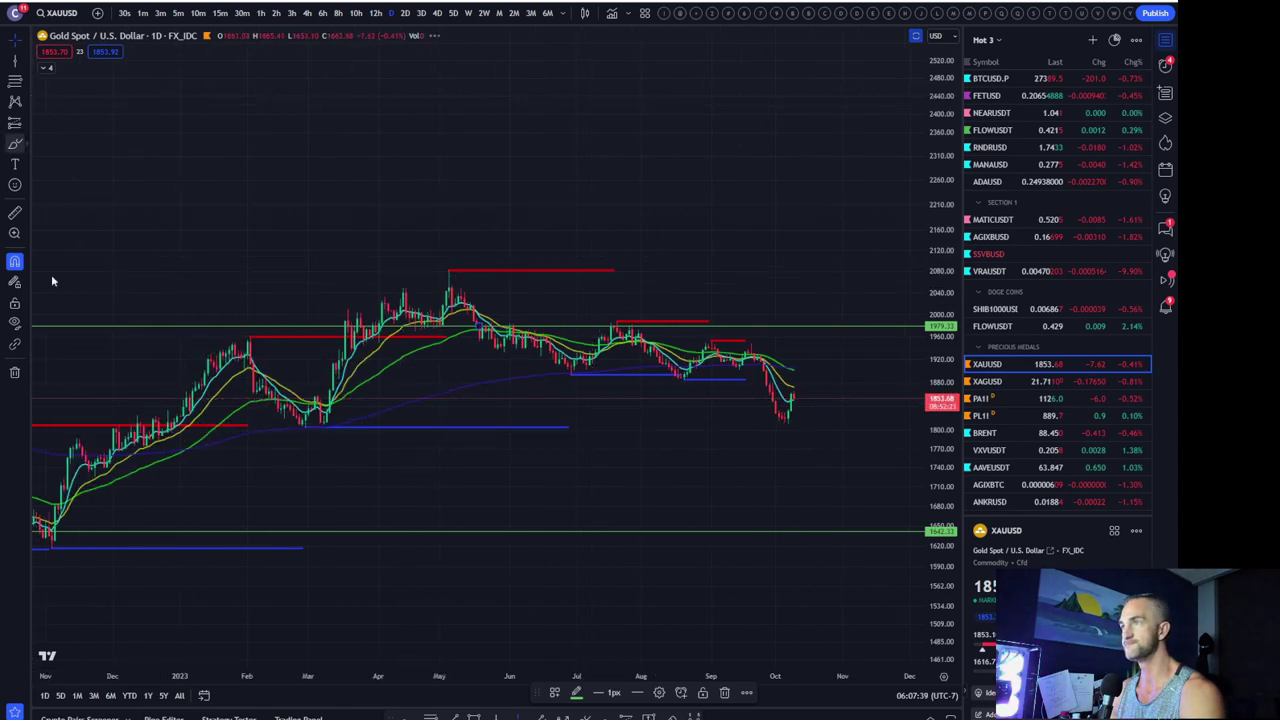
key("Escape")
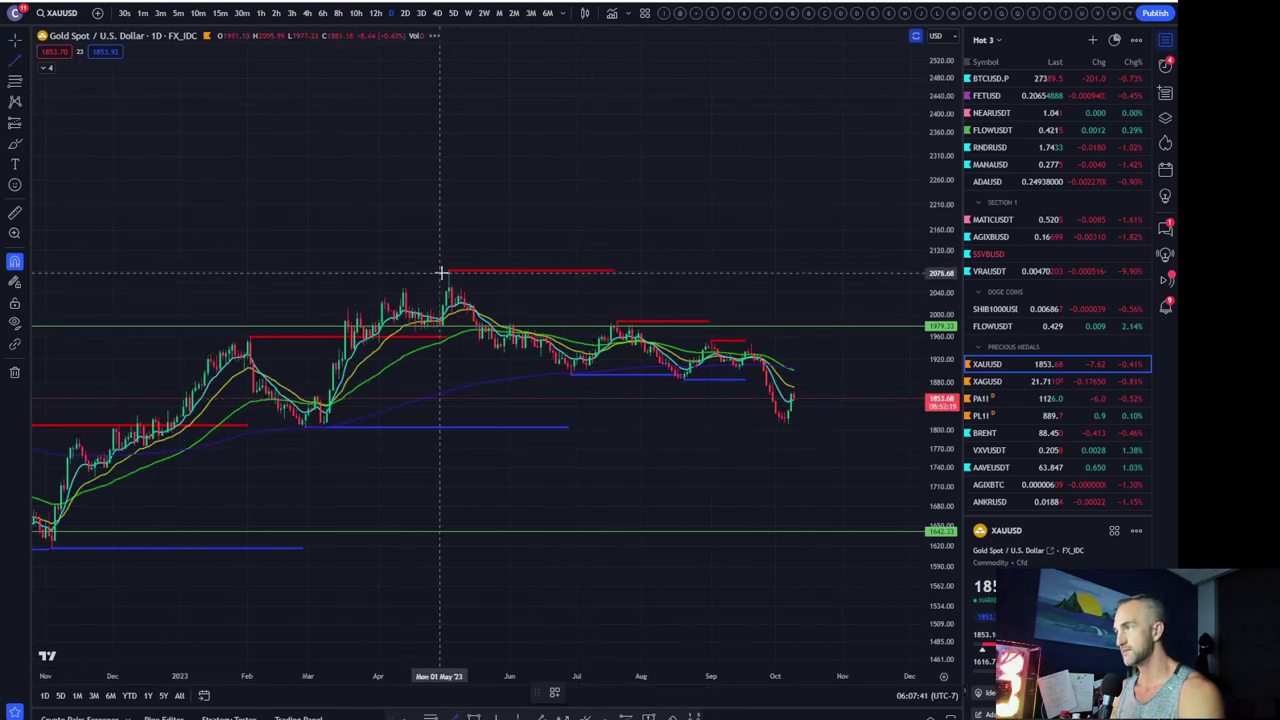
left_click(443, 271)
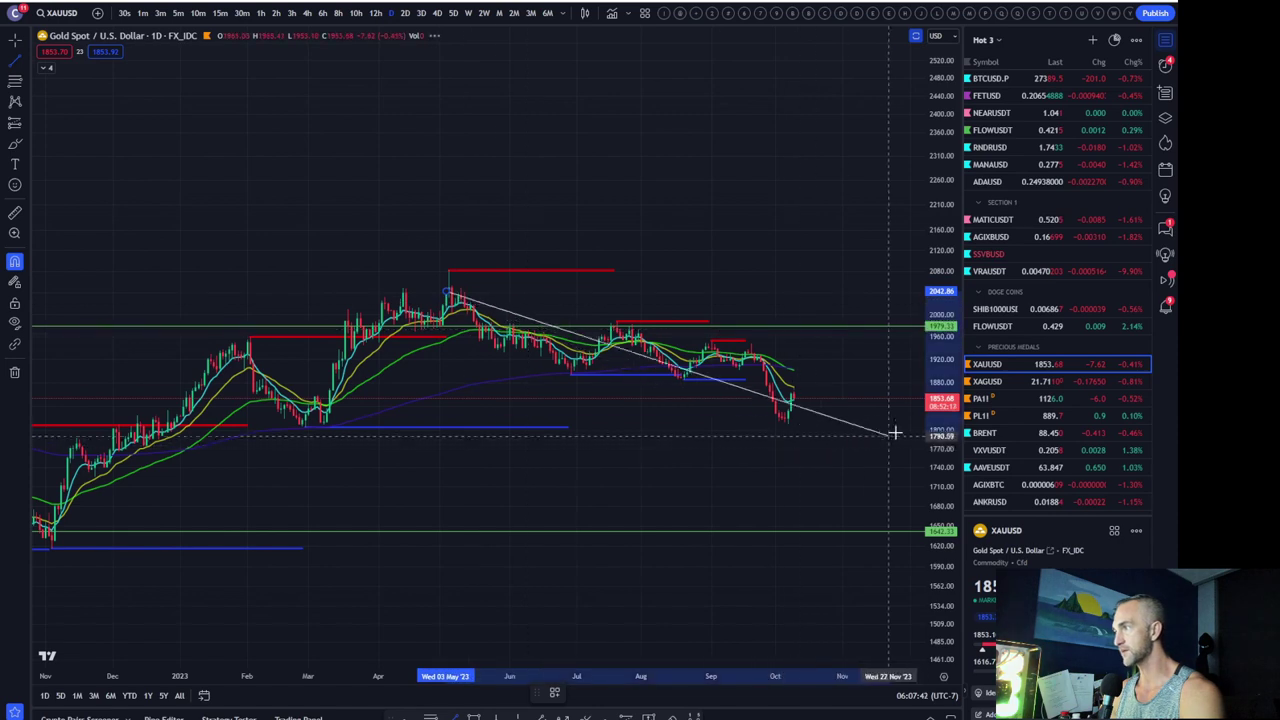
left_click(891, 379)
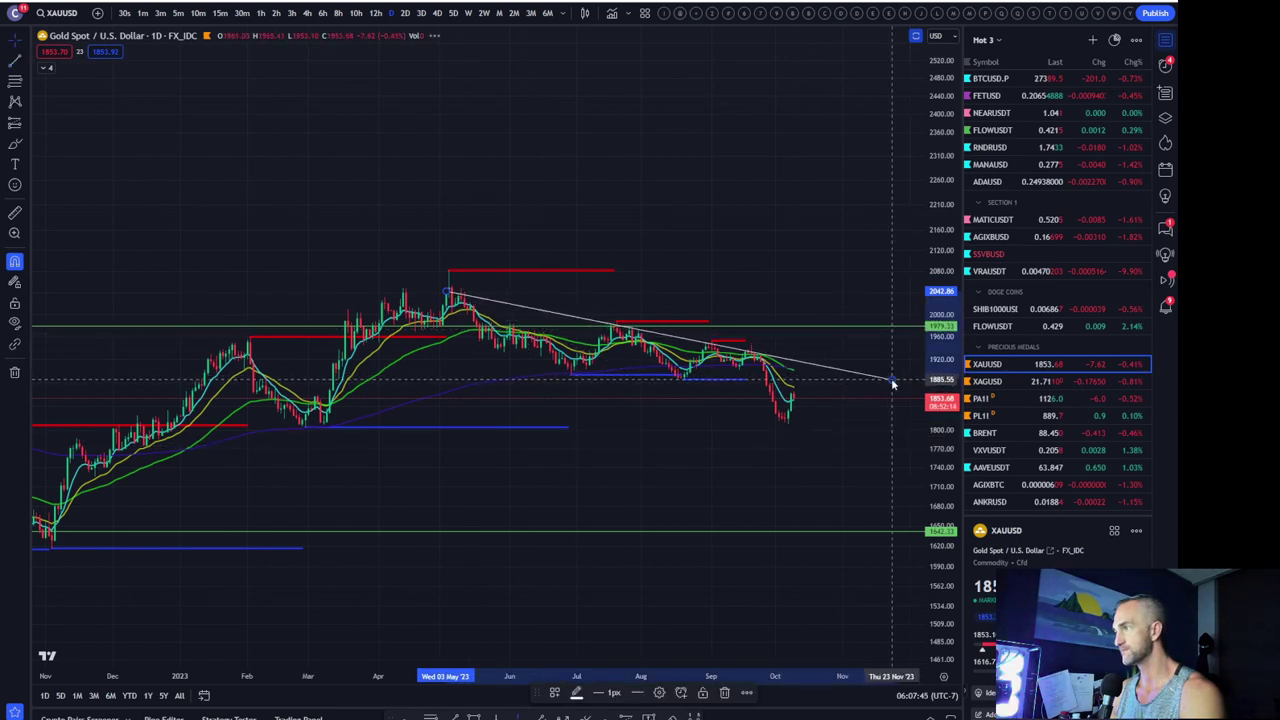
left_click(25, 65)
left_click(80, 213)
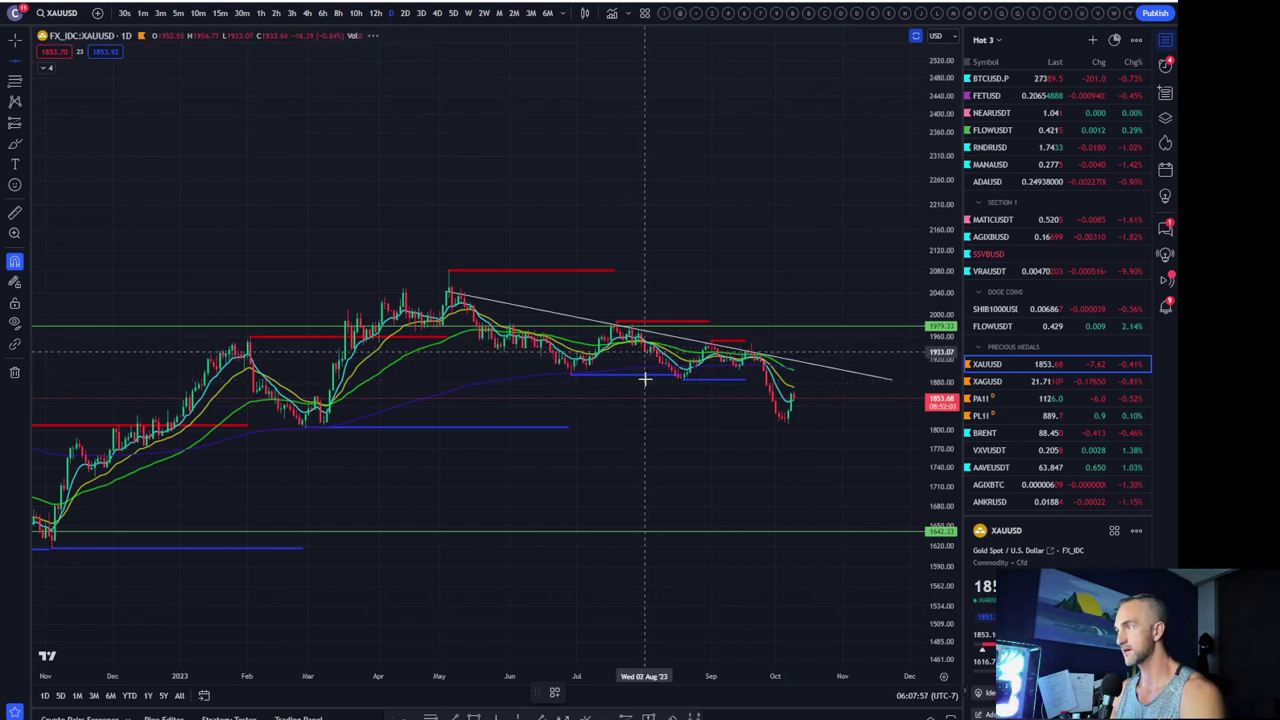
left_click(629, 374)
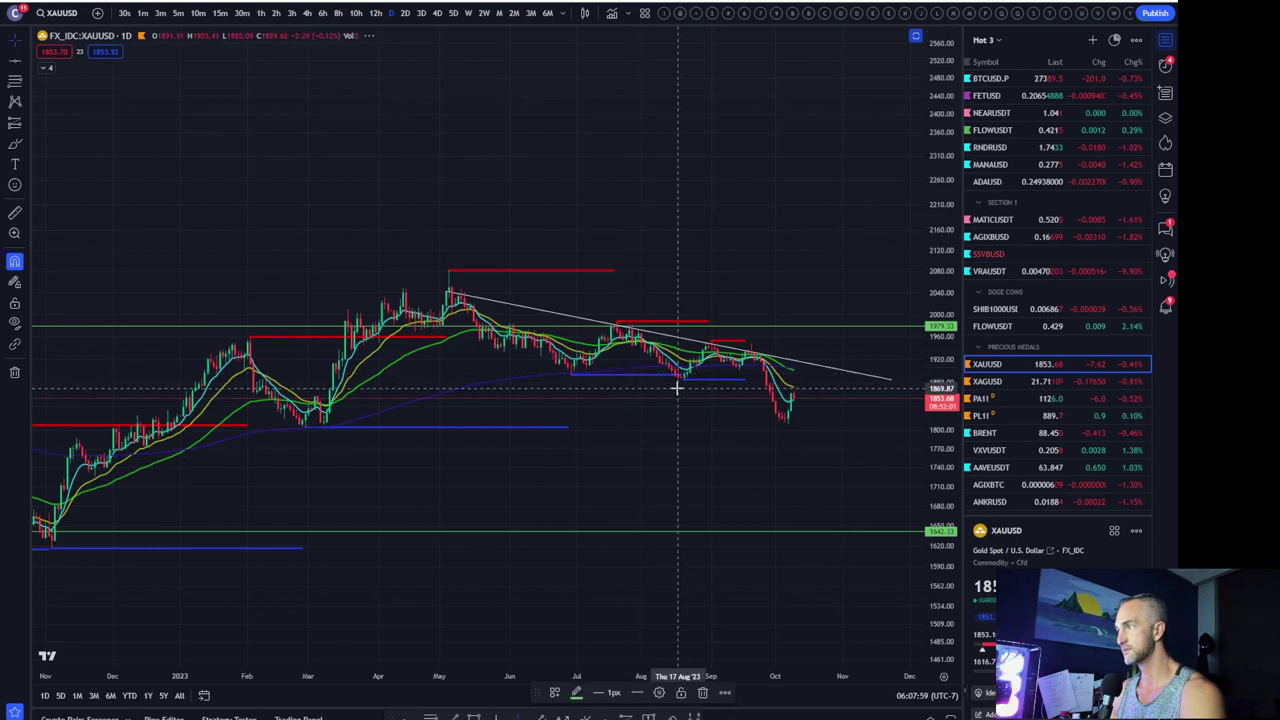
left_click(654, 420)
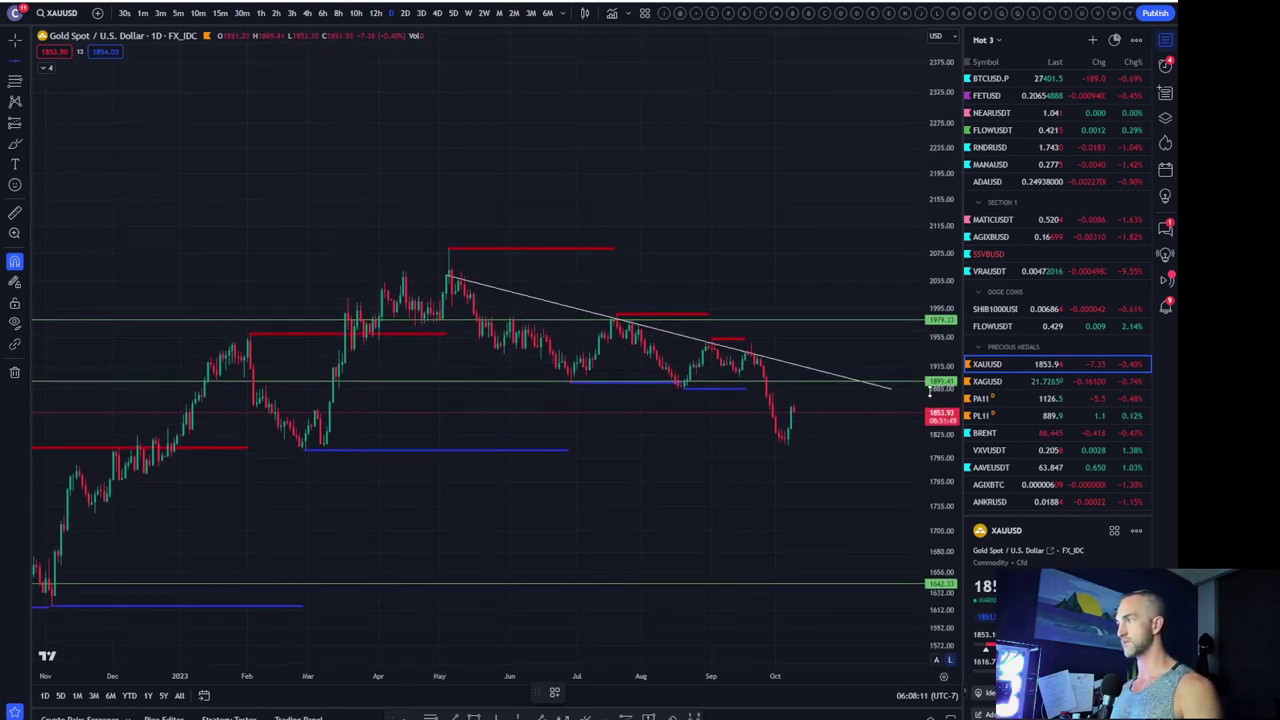
scroll(786, 434, "up", 2)
scroll(786, 434, "up", 2)
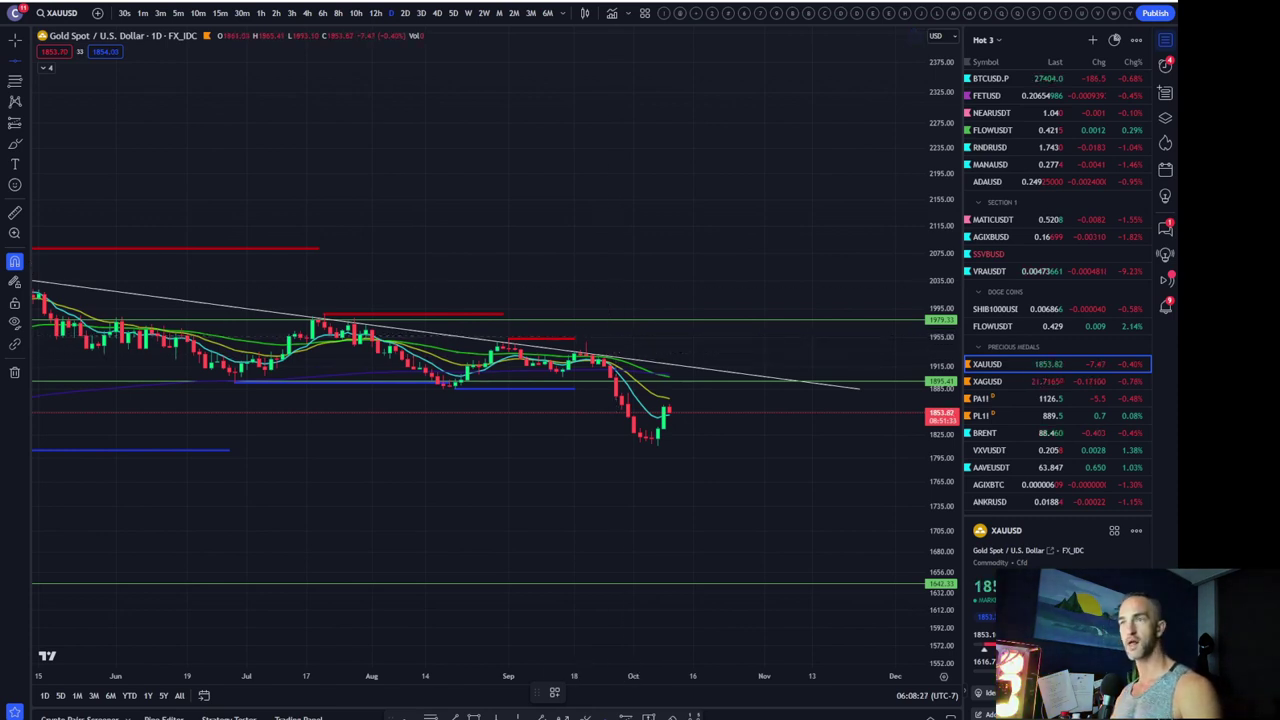
scroll(789, 366, "down", 2)
scroll(775, 370, "down", 2)
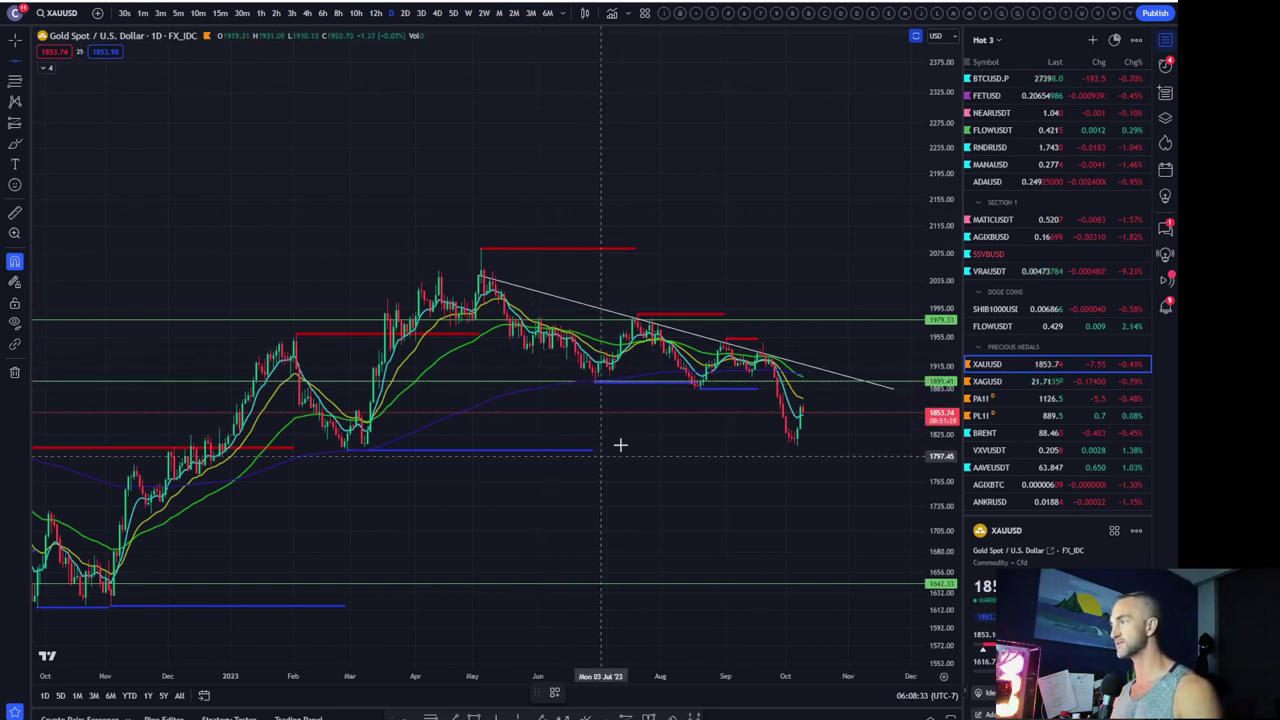
scroll(620, 444, "down", 2)
scroll(620, 444, "down", 2)
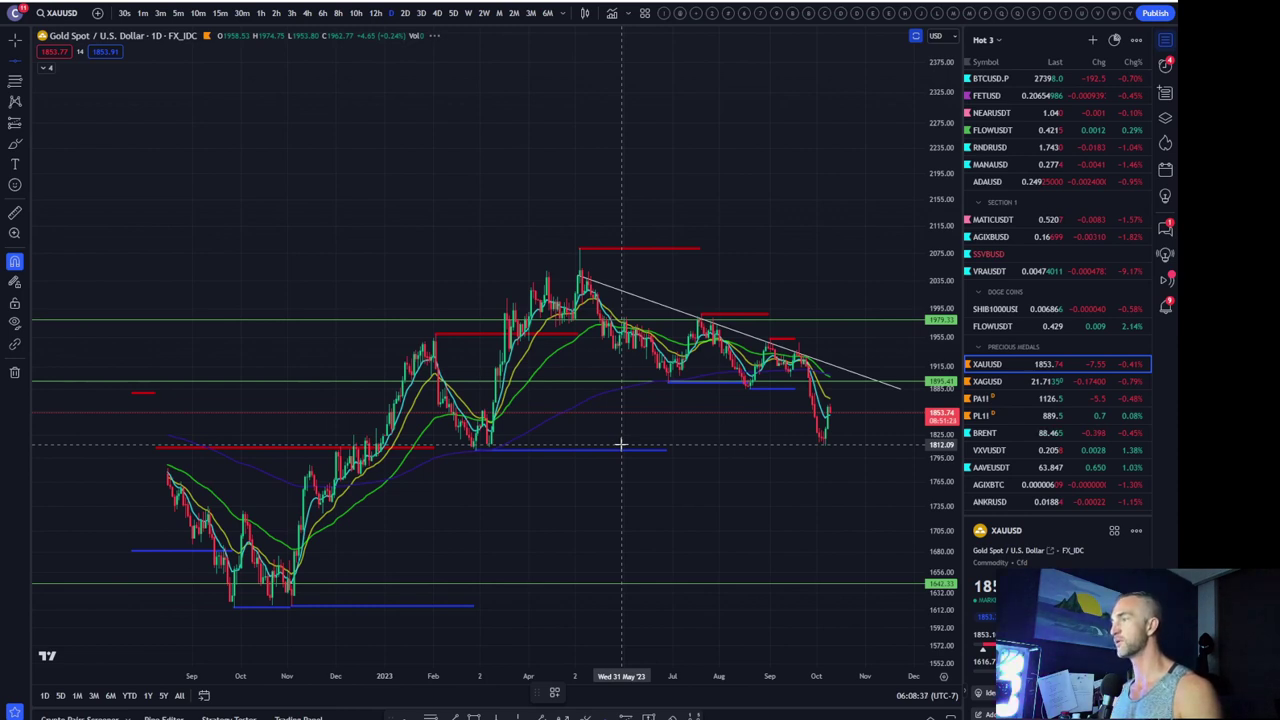
scroll(620, 444, "up", 2)
Draw a short vertical line segment below the gold trendline
scroll(620, 444, "up", 2)
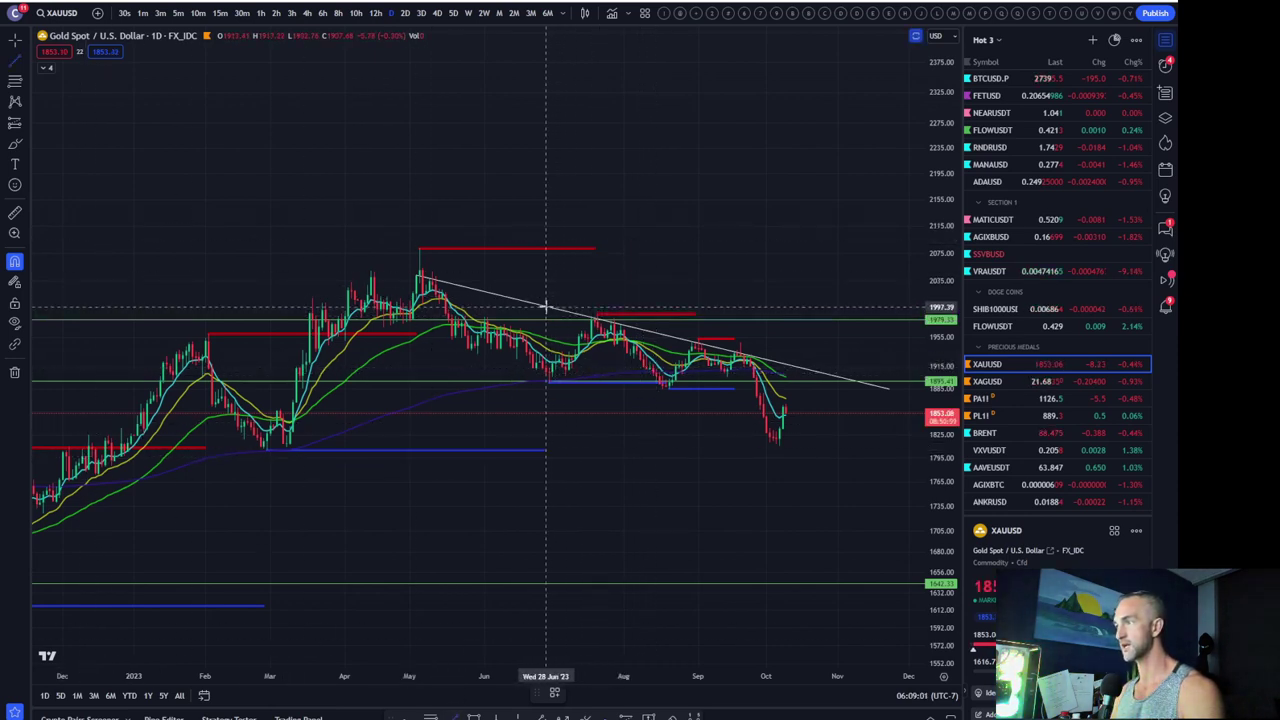
left_click(546, 381)
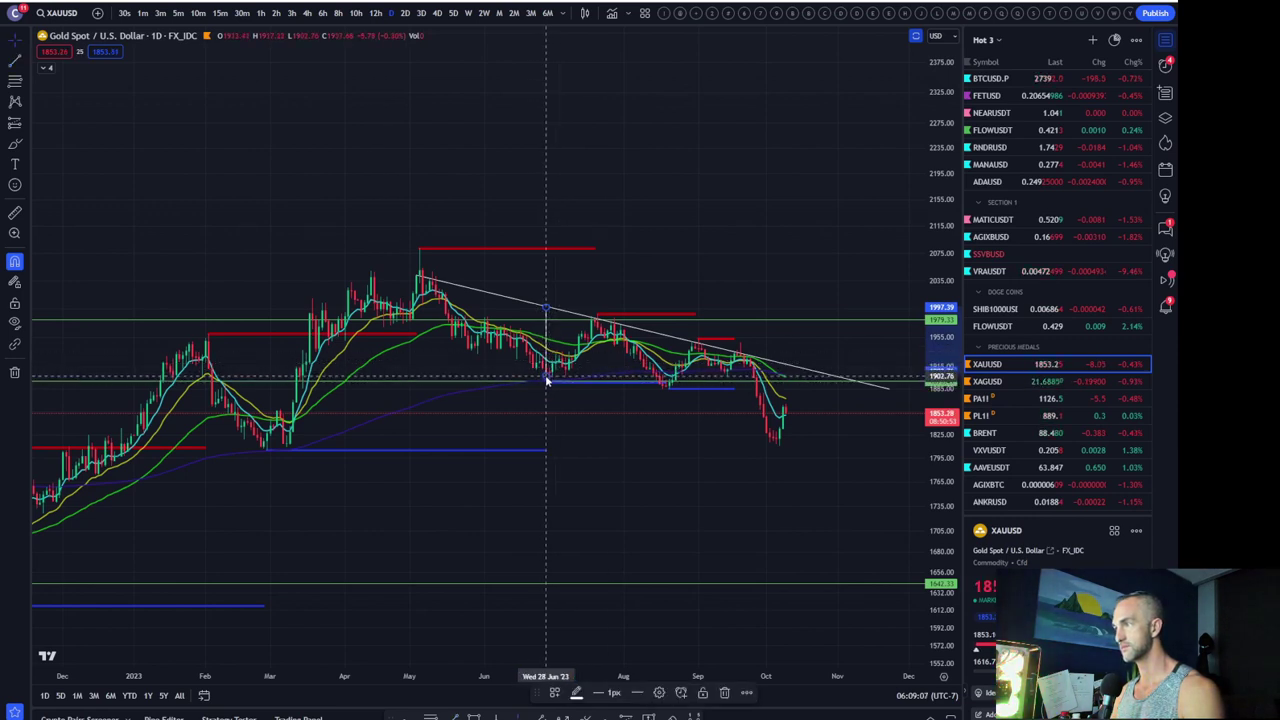
left_click(546, 381)
left_click(544, 381)
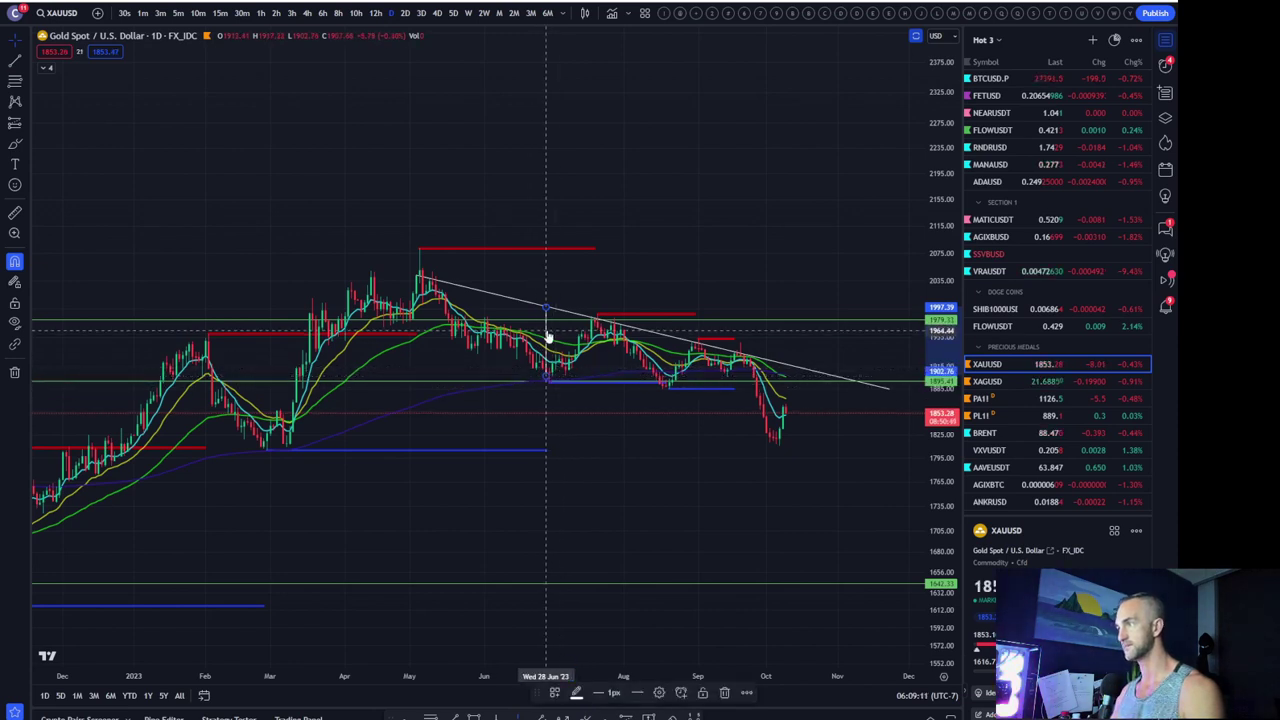
left_click(546, 386)
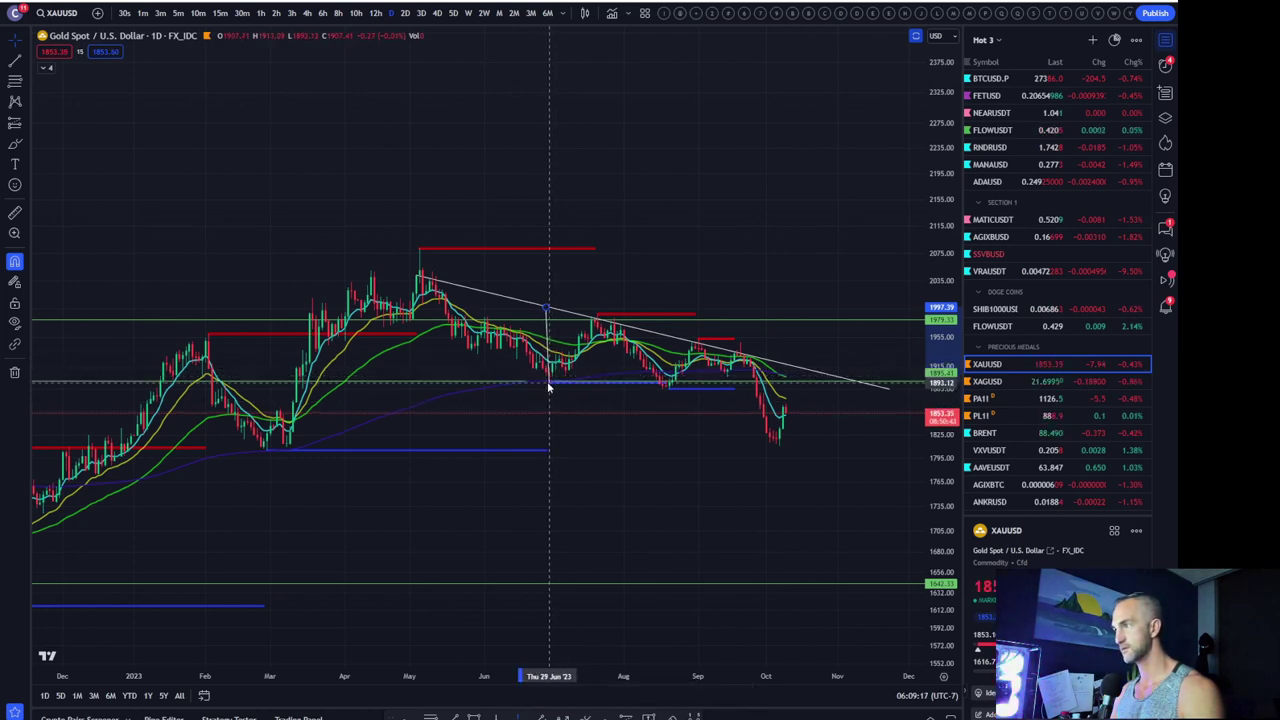
left_click(547, 384)
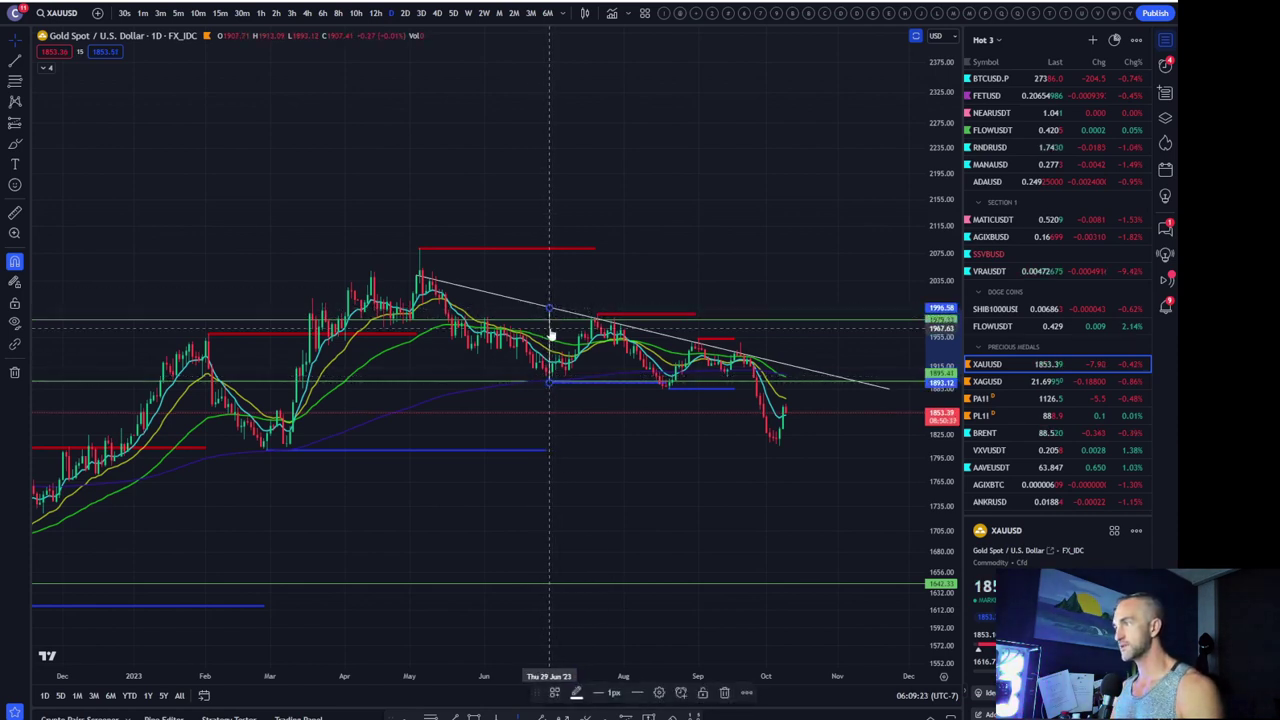
Move the vertical line onto the 26 September candle and extend its lower end to about 1795.99
left_click_drag(551, 325, 754, 405)
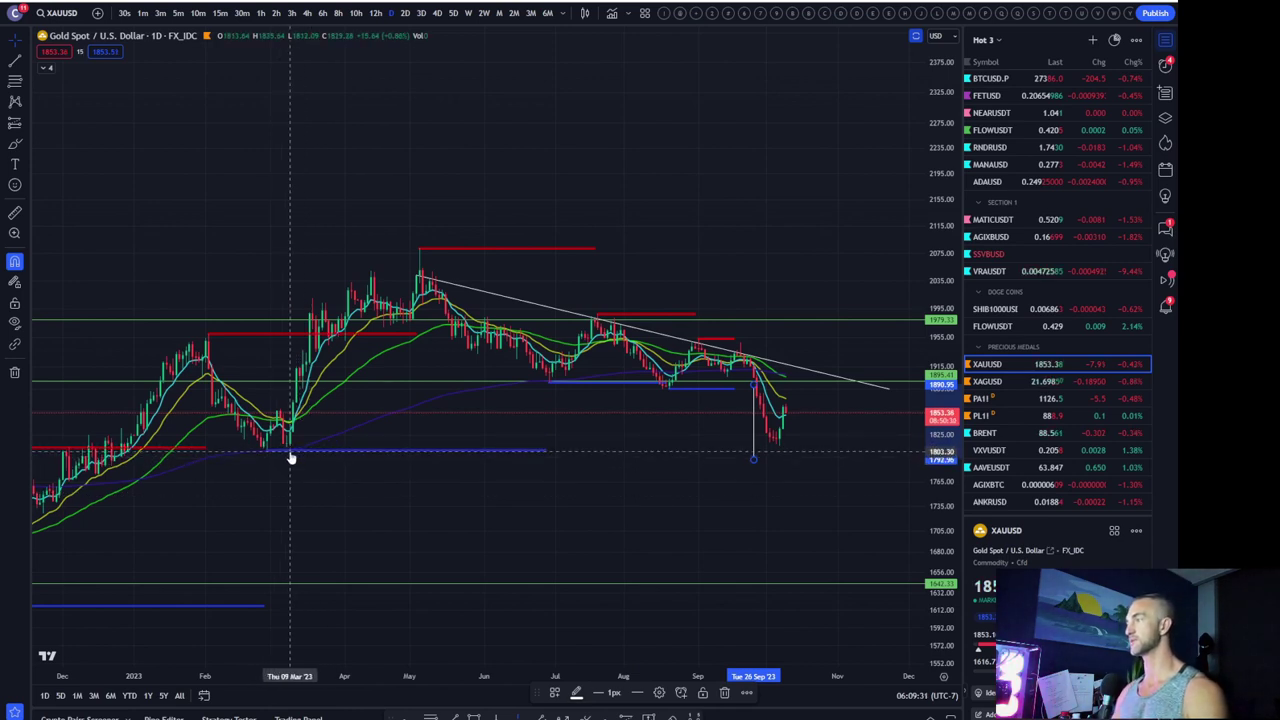
left_click(757, 466)
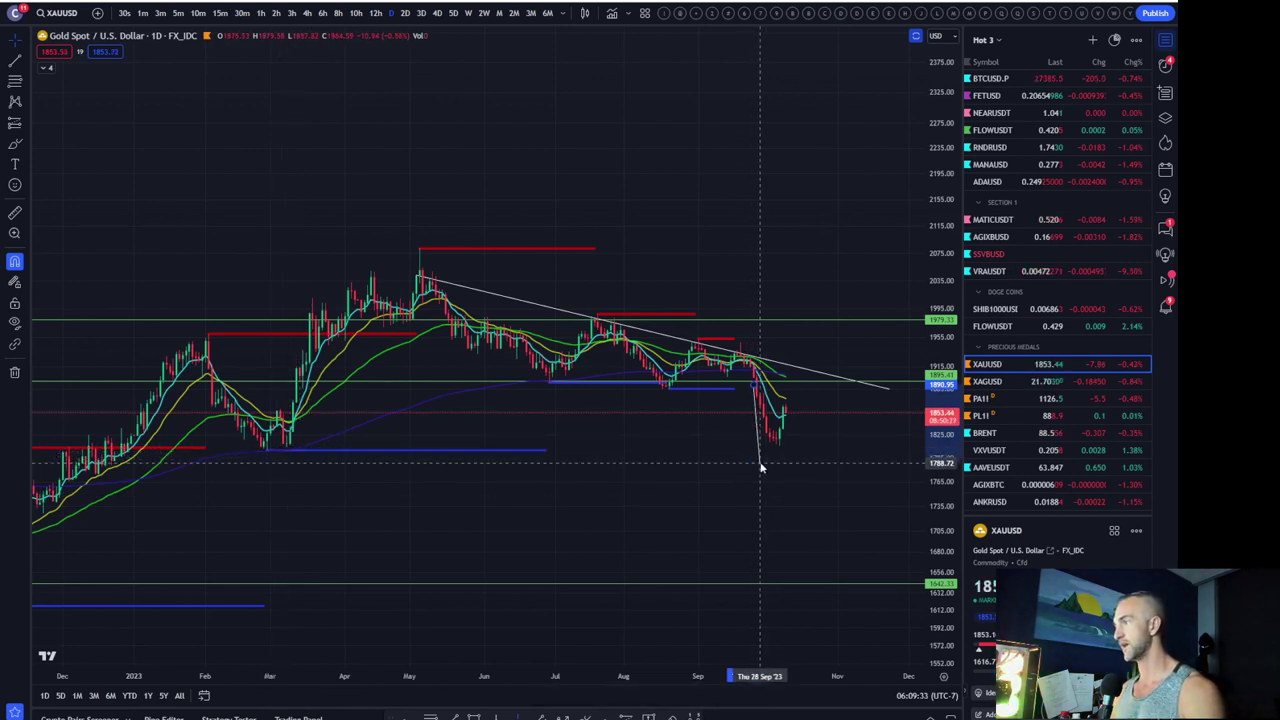
left_click(757, 465)
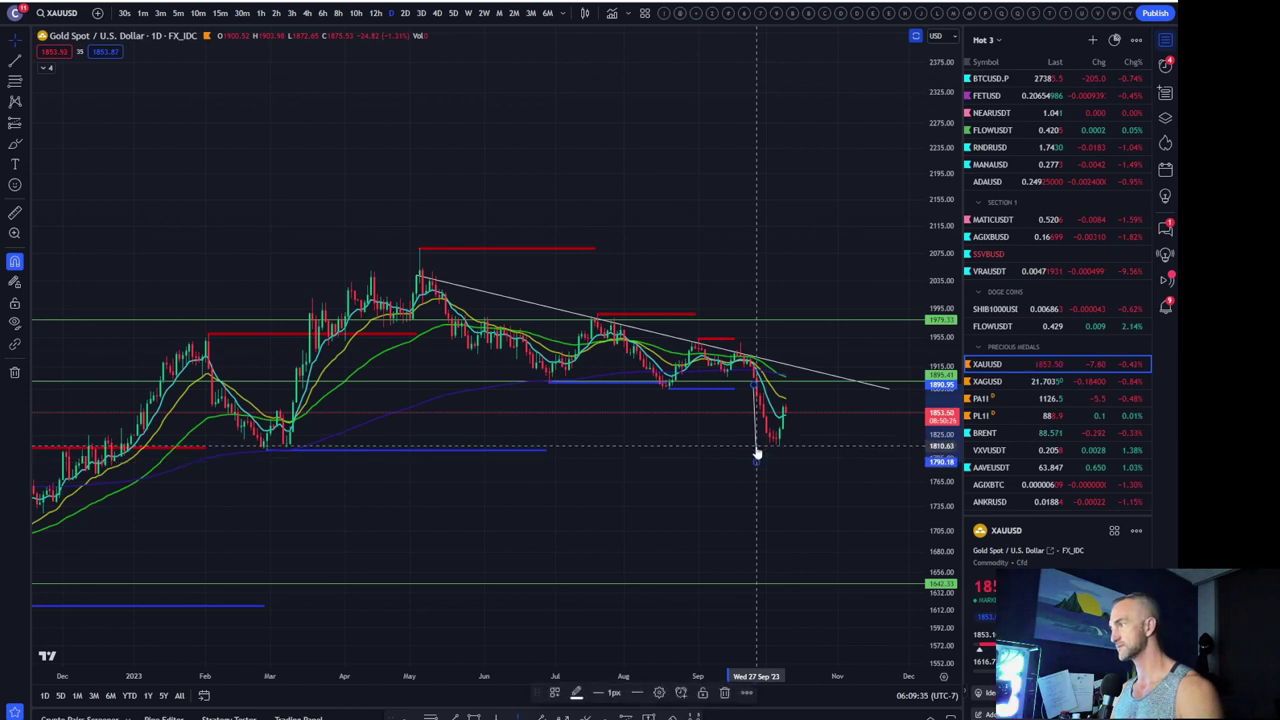
left_click_drag(757, 466, 753, 468)
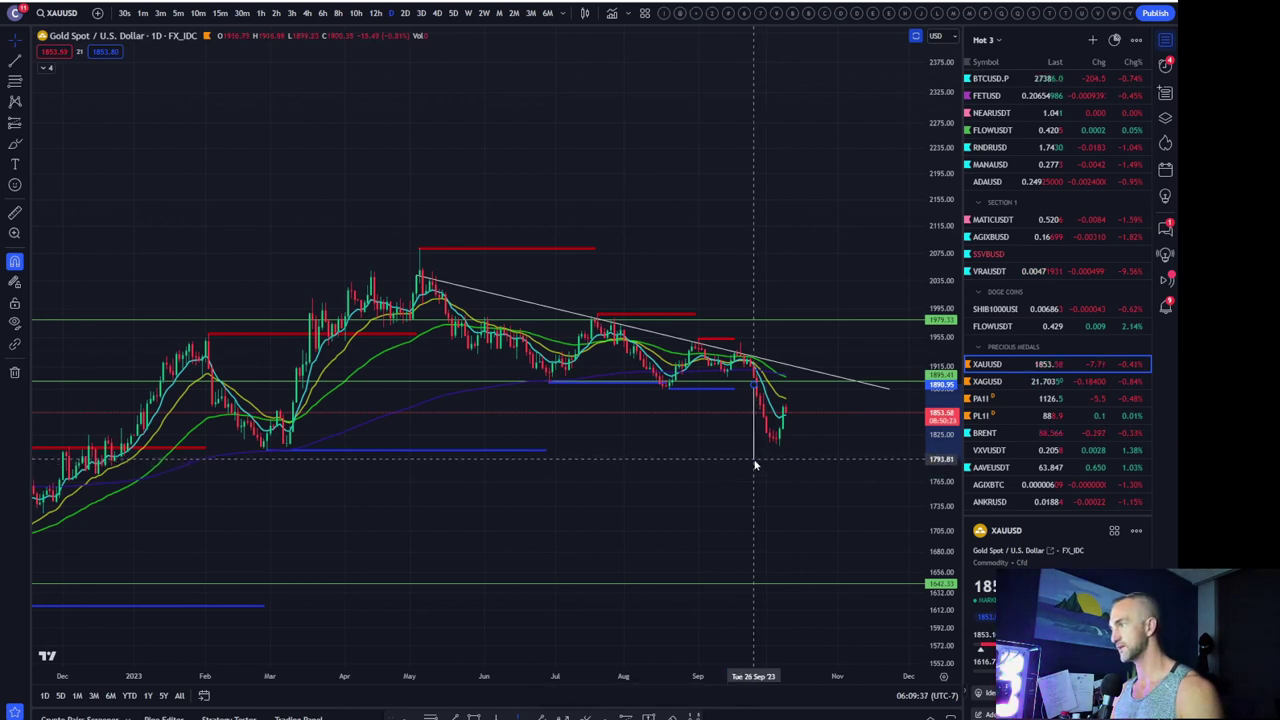
left_click(754, 464)
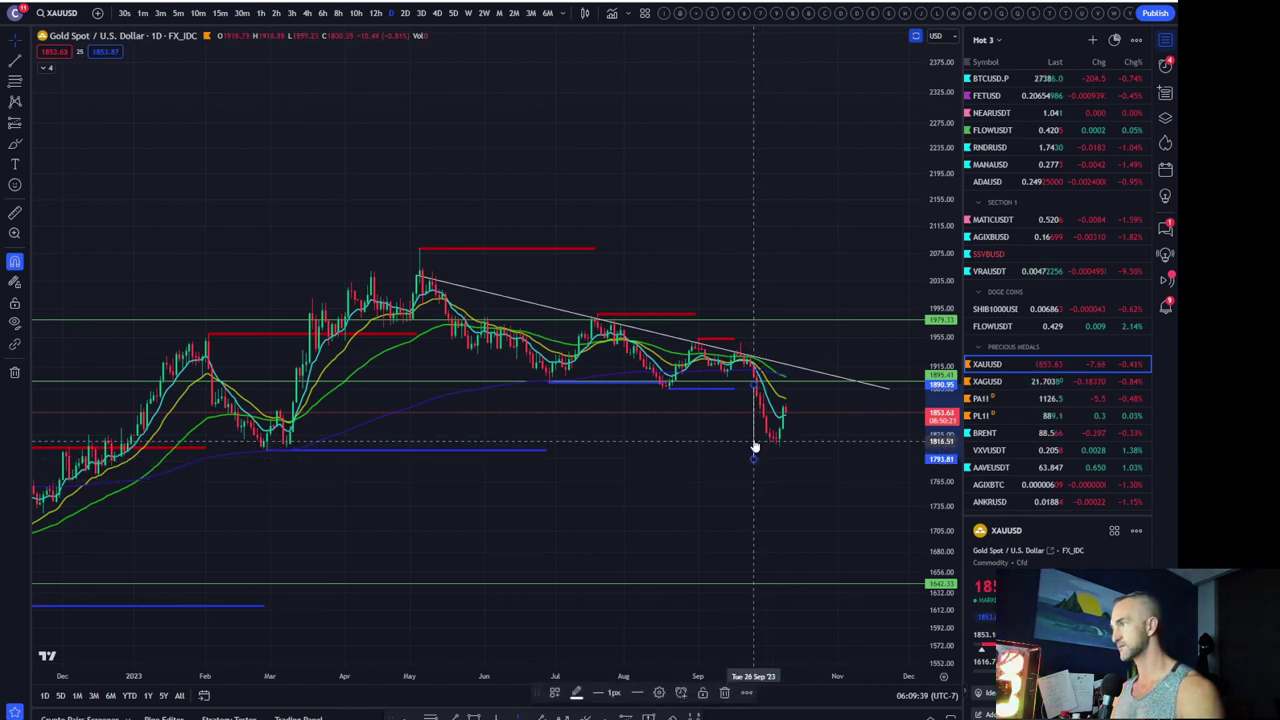
left_click_drag(755, 446, 754, 459)
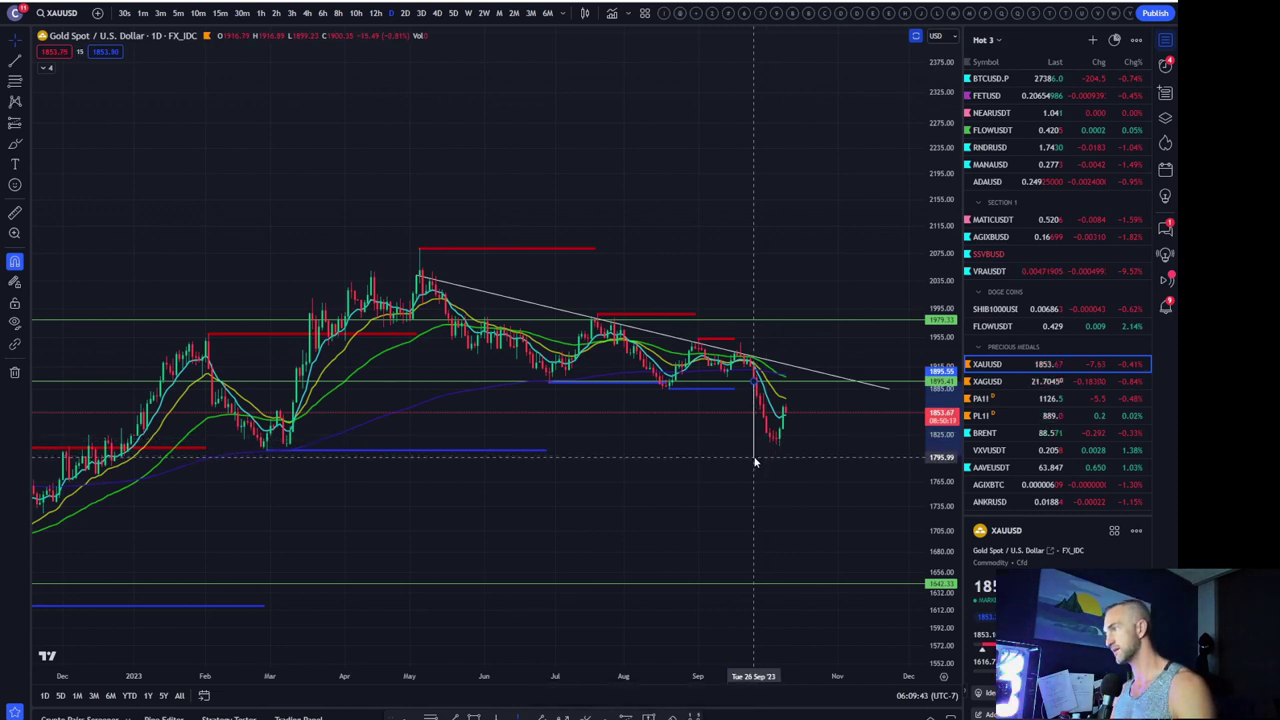
left_click(755, 463)
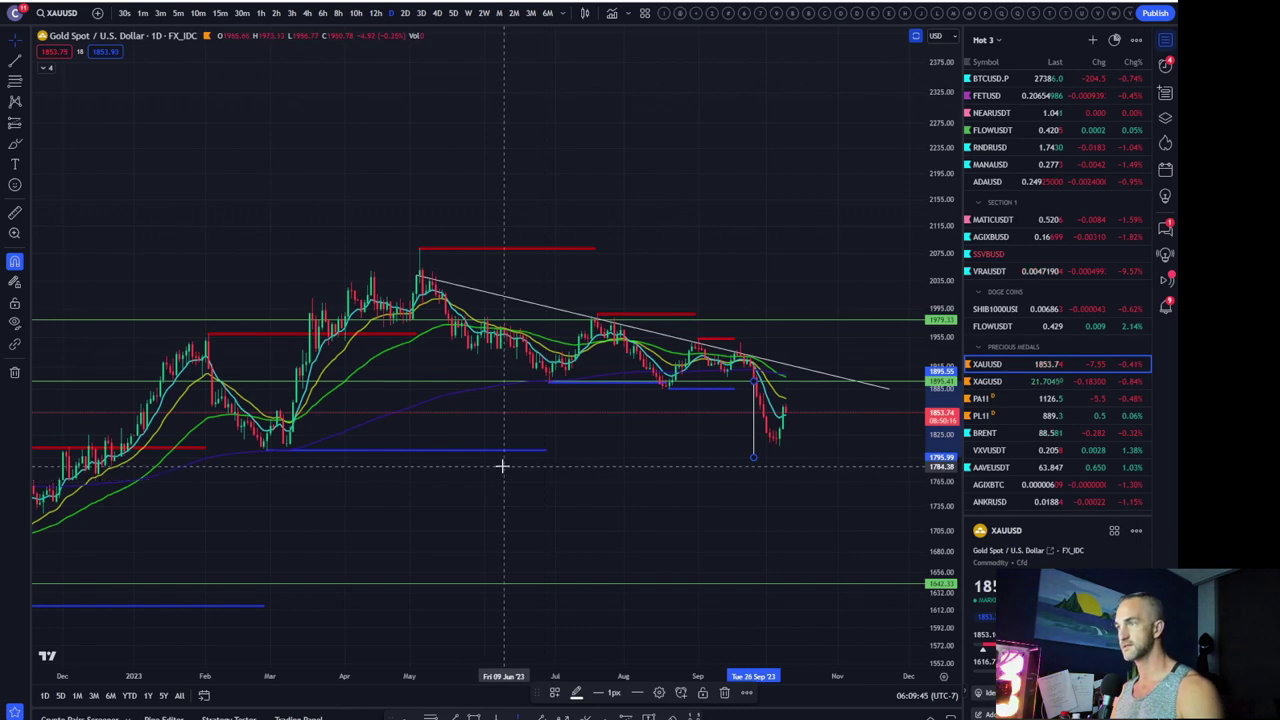
scroll(502, 465, "down", 2)
scroll(560, 437, "down", 2)
scroll(628, 374, "down", 2)
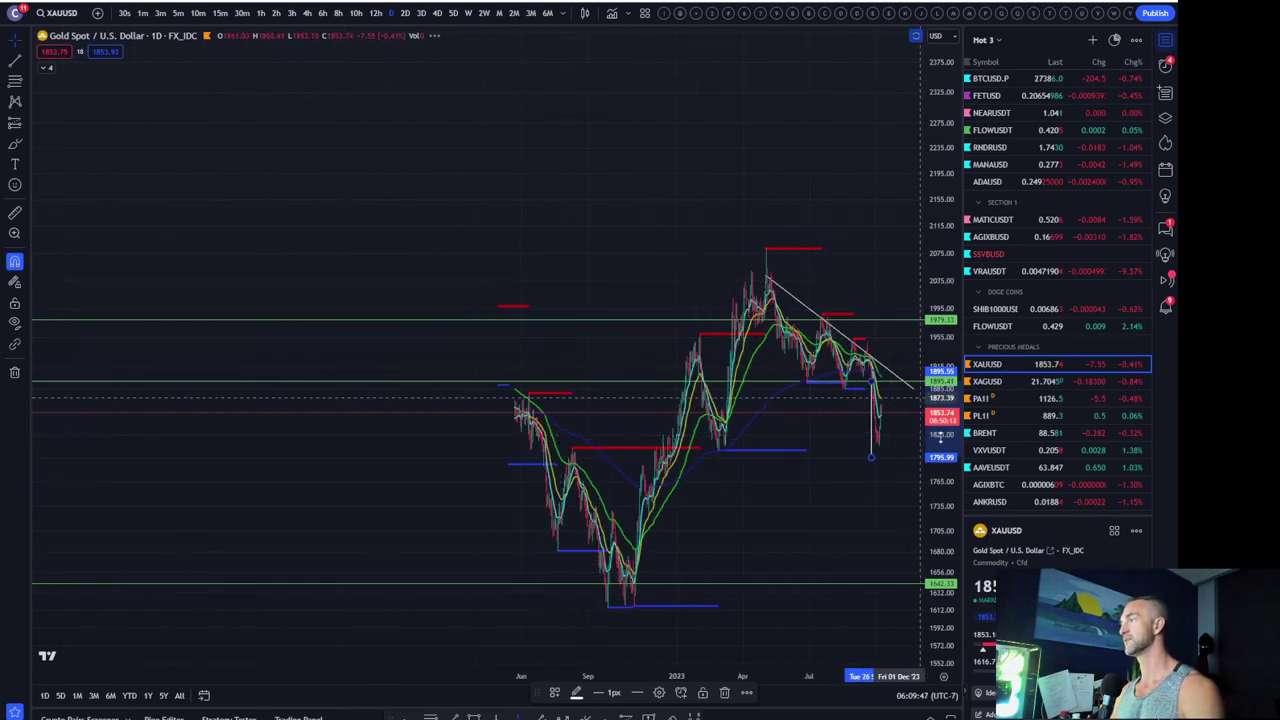
scroll(826, 471, "up", 1)
scroll(826, 471, "up", 2)
scroll(826, 471, "up", 2)
scroll(826, 471, "up", 2)
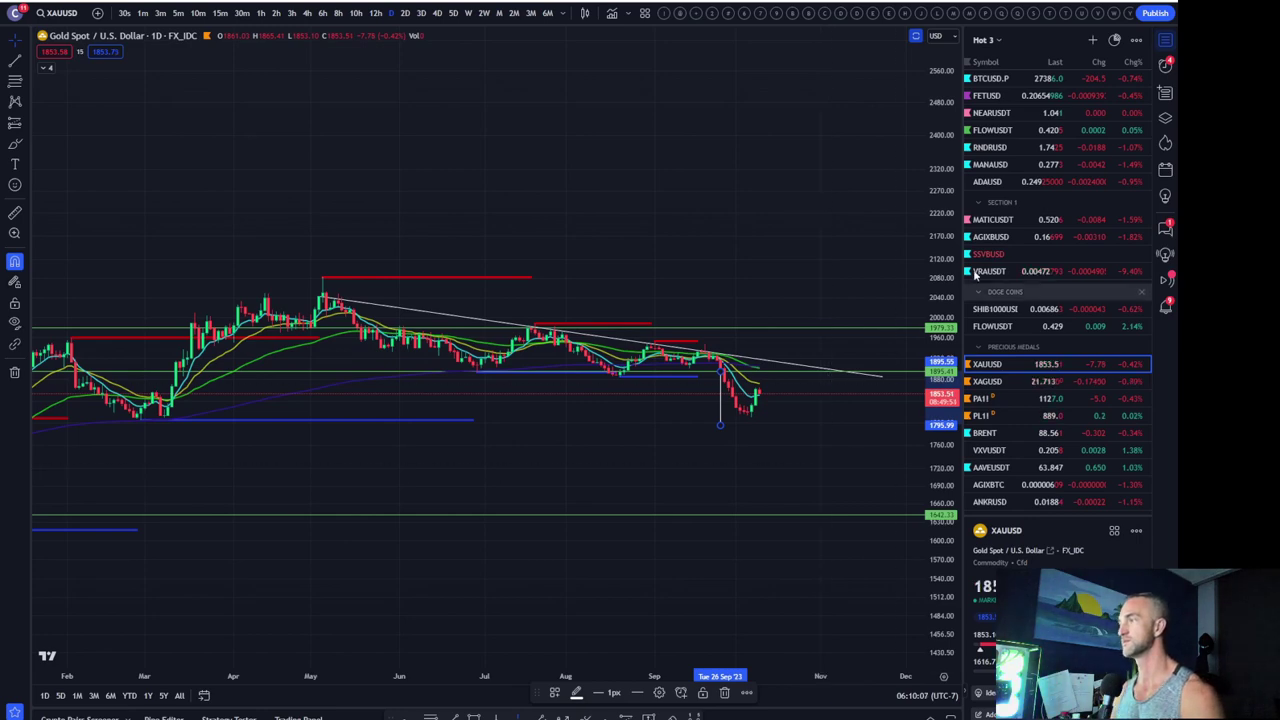
left_click_drag(942, 400, 941, 320)
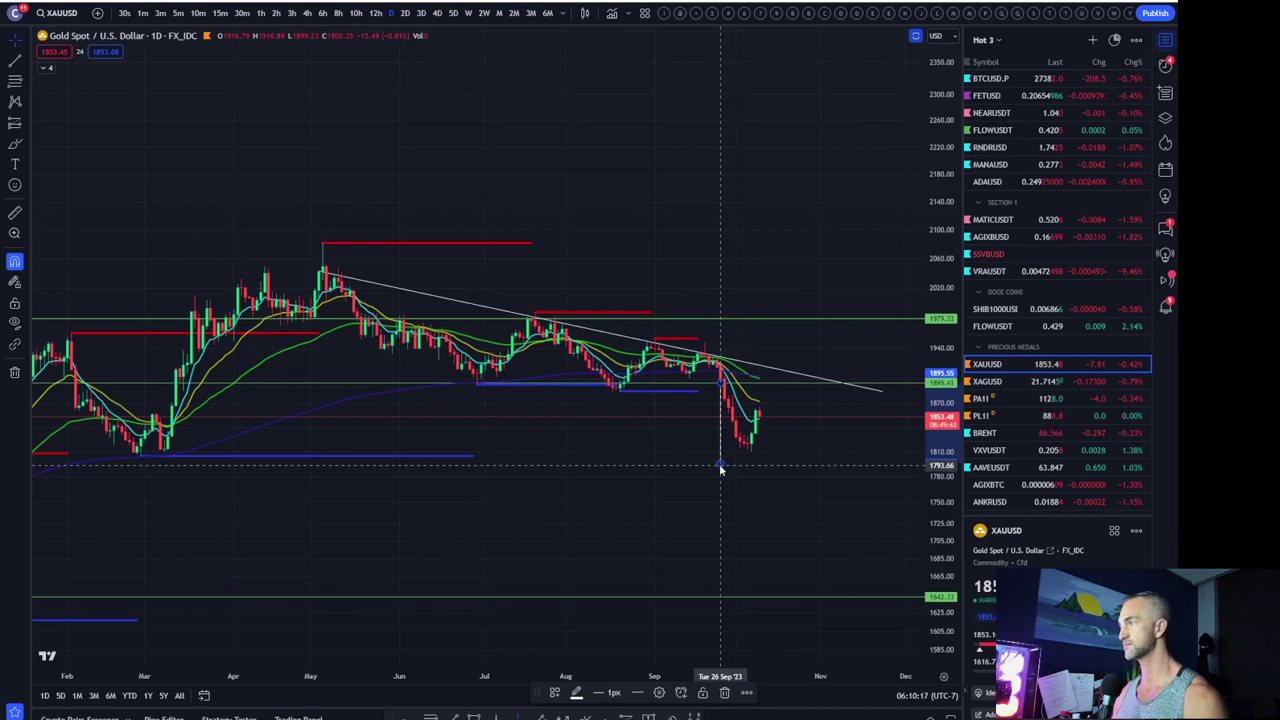
scroll(720, 467, "down", 3)
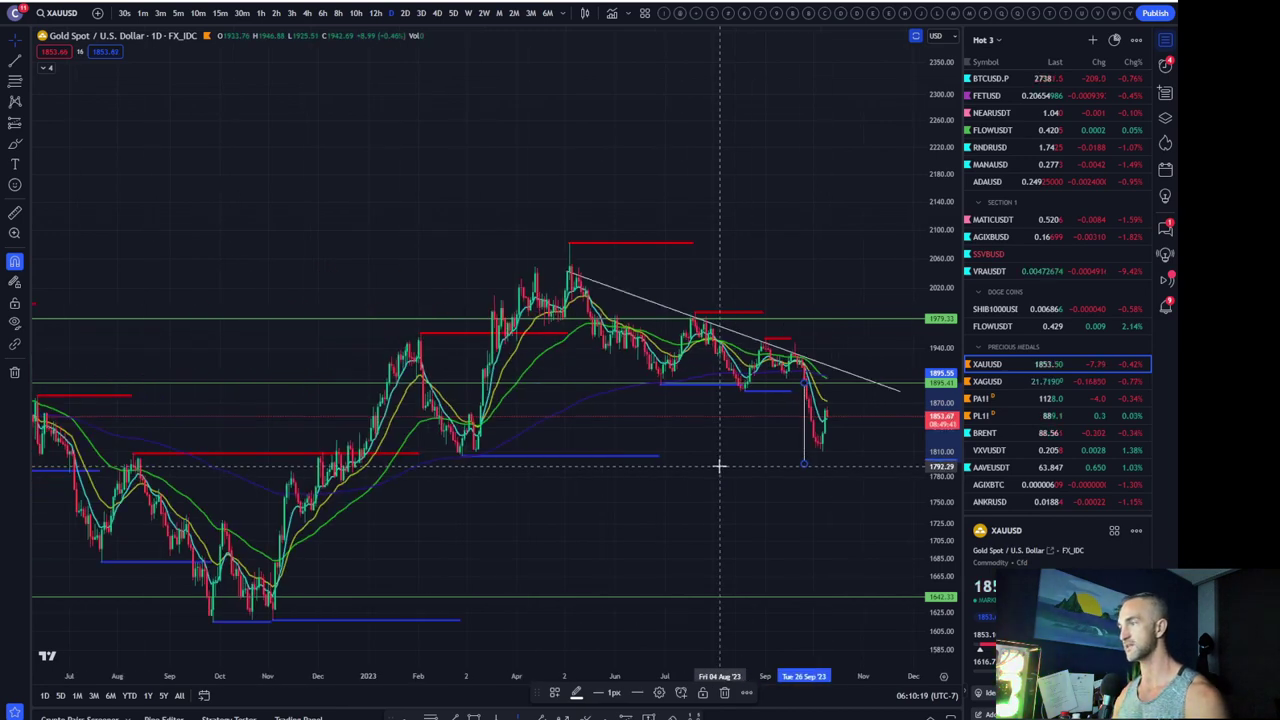
scroll(720, 467, "down", 2)
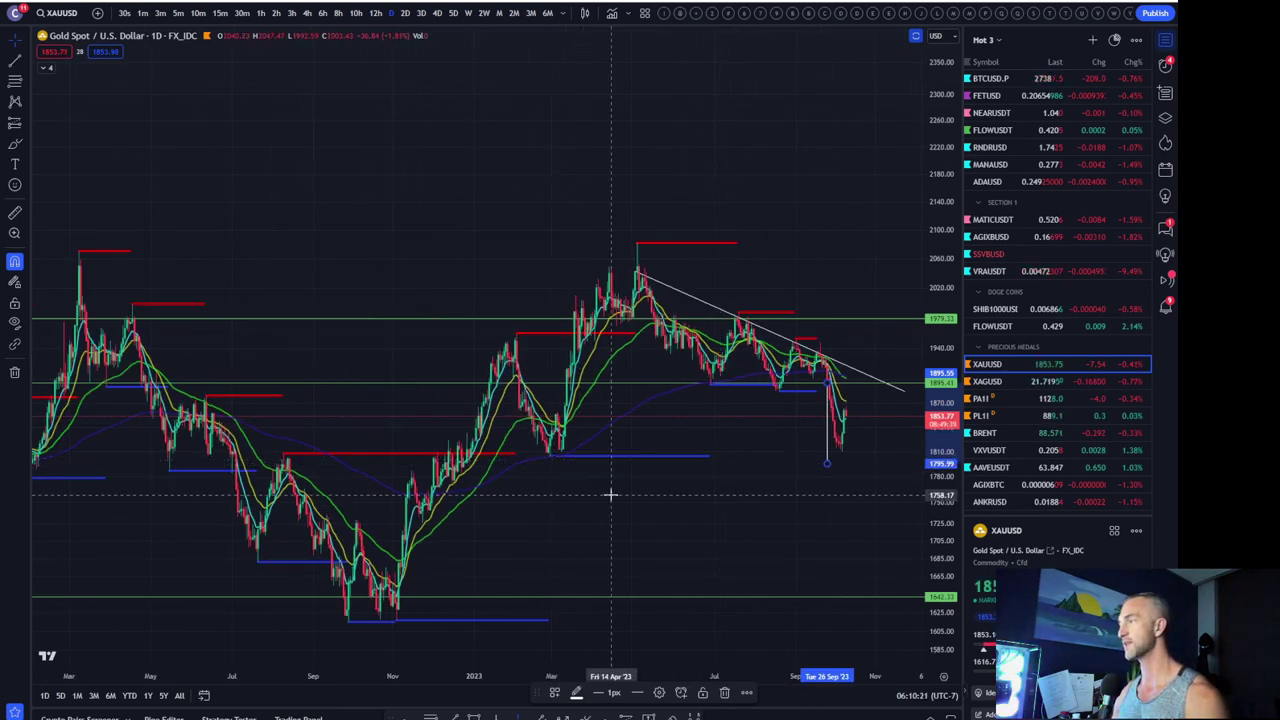
scroll(710, 440, "up", 2)
scroll(718, 461, "up", 2)
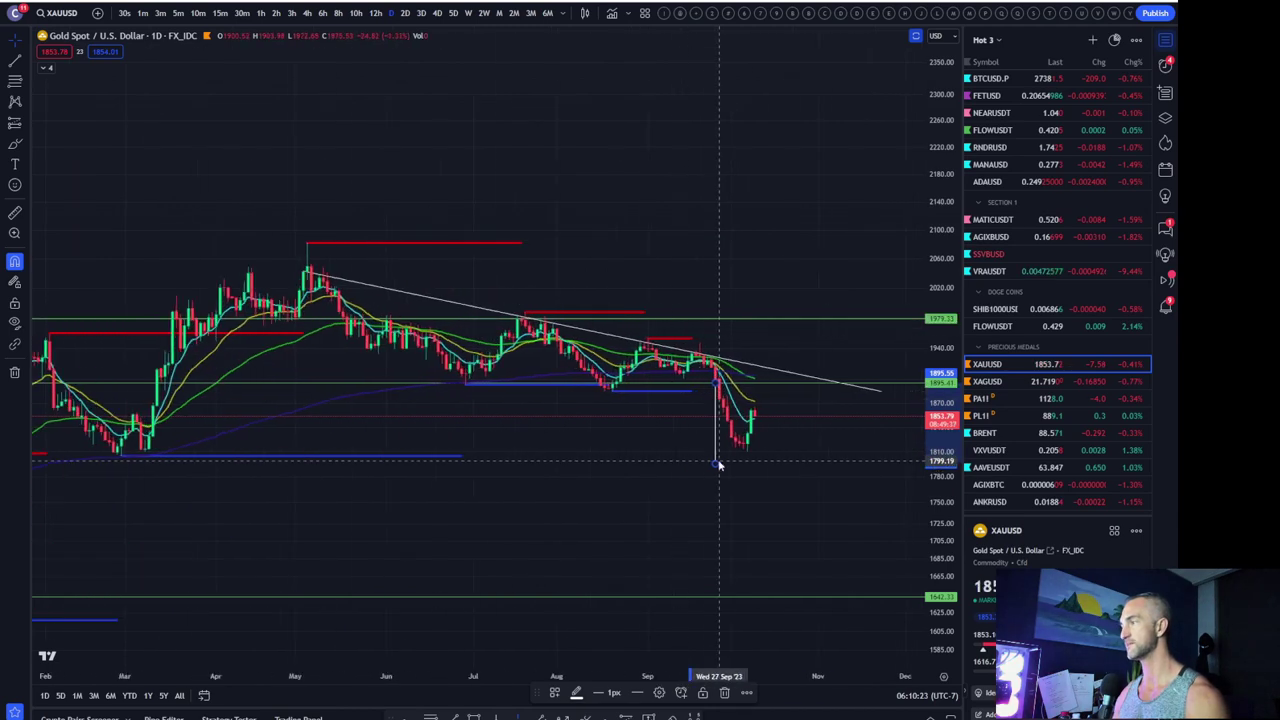
scroll(720, 460, "down", 1)
scroll(725, 458, "down", 1)
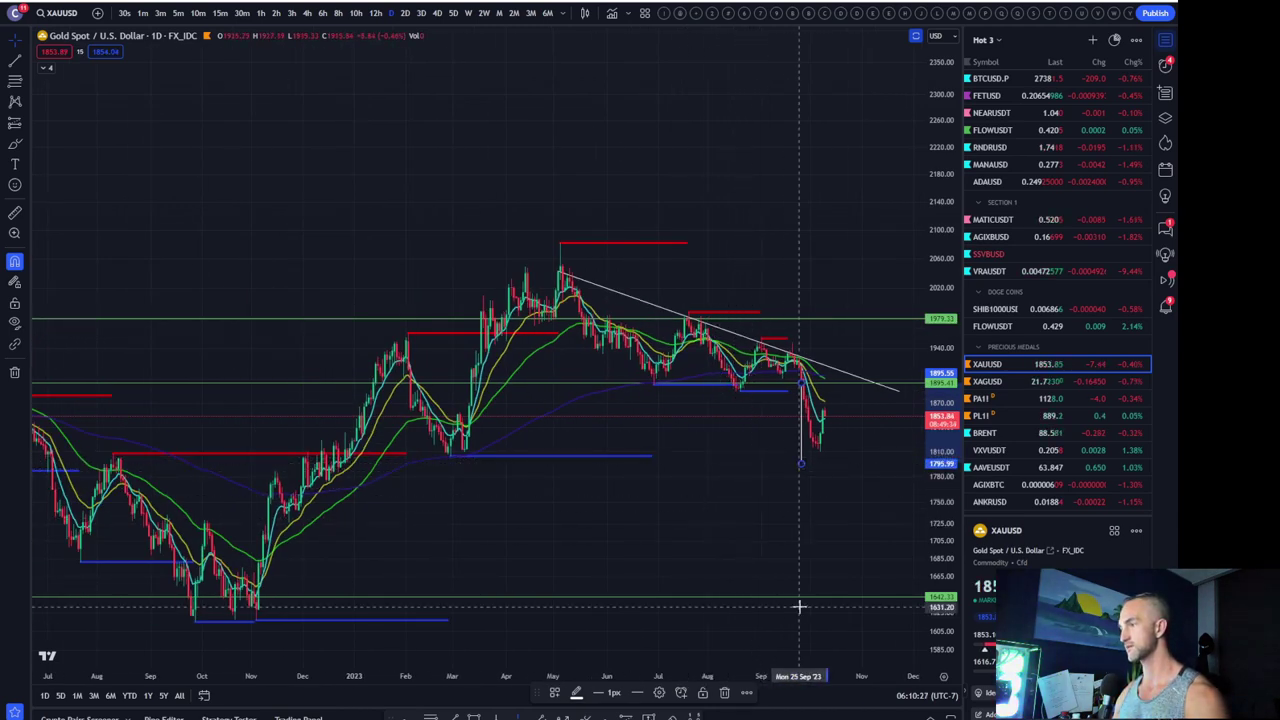
scroll(835, 517, "down", 1)
scroll(835, 515, "down", 1)
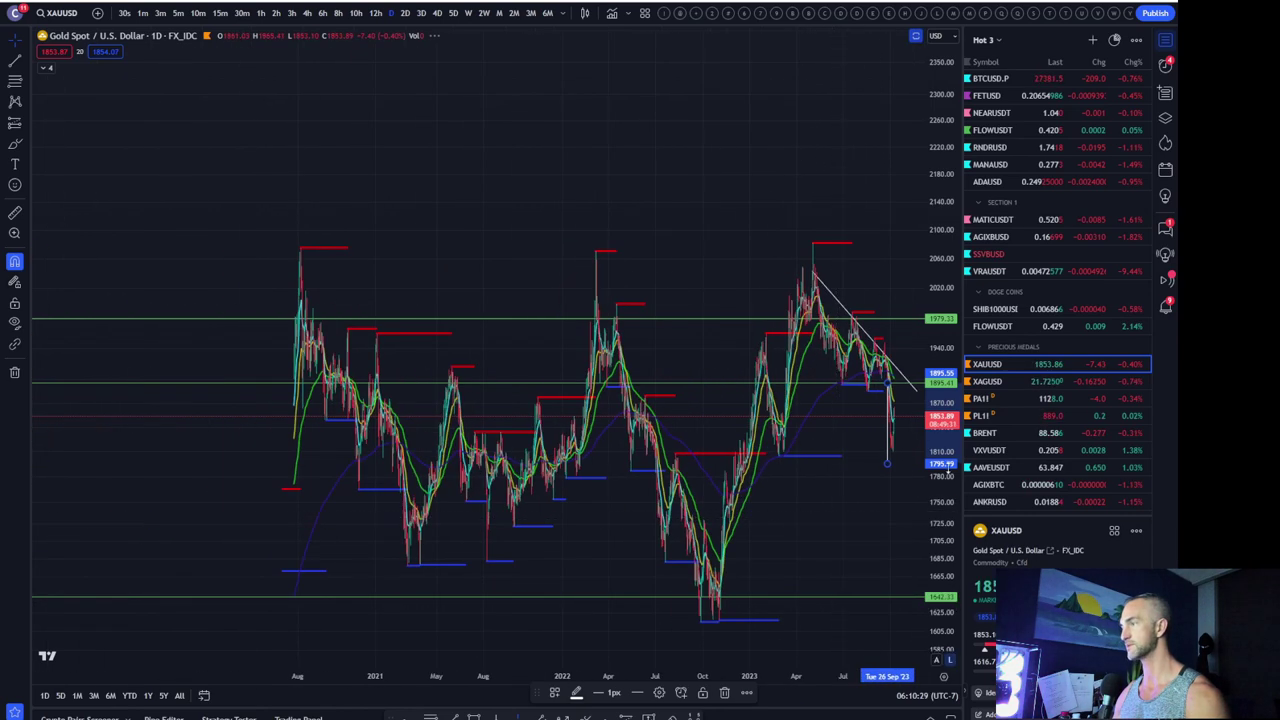
scroll(726, 210, "down", 1)
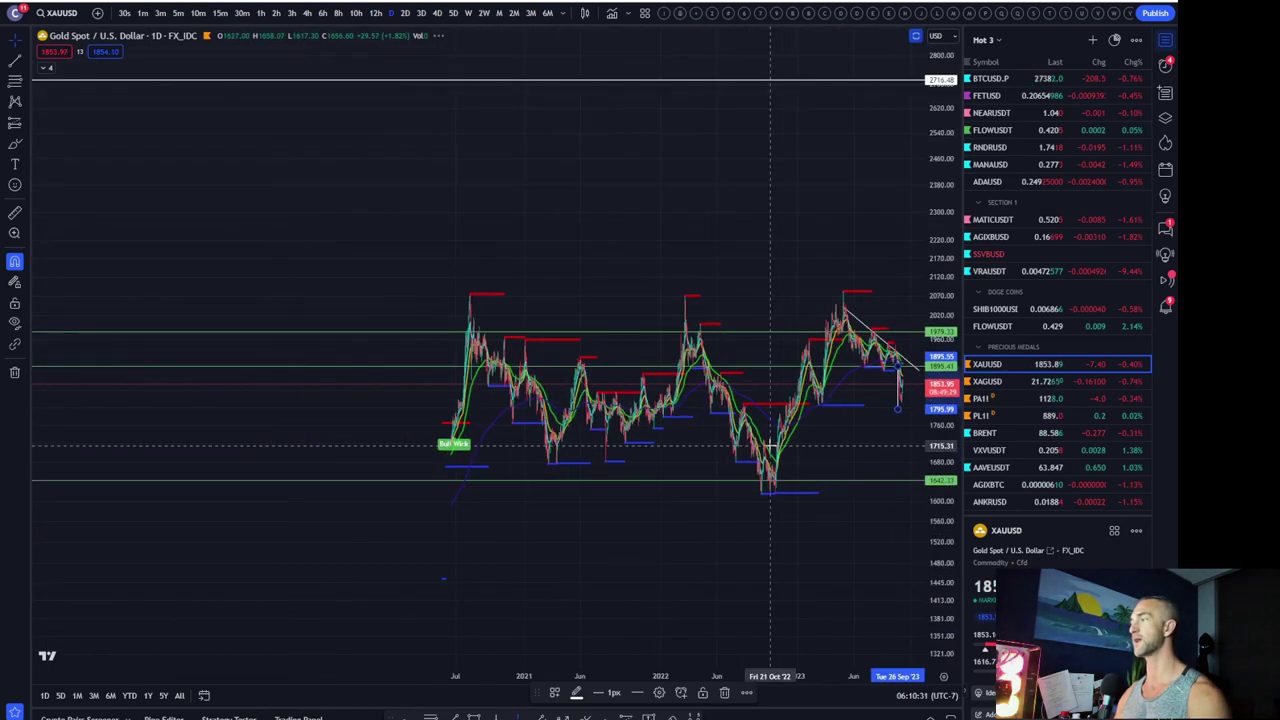
scroll(697, 233, "up", 2)
Scroll through the watchlist to find the TLT row in the Bonds section
scroll(697, 233, "up", 2)
scroll(697, 233, "up", 2)
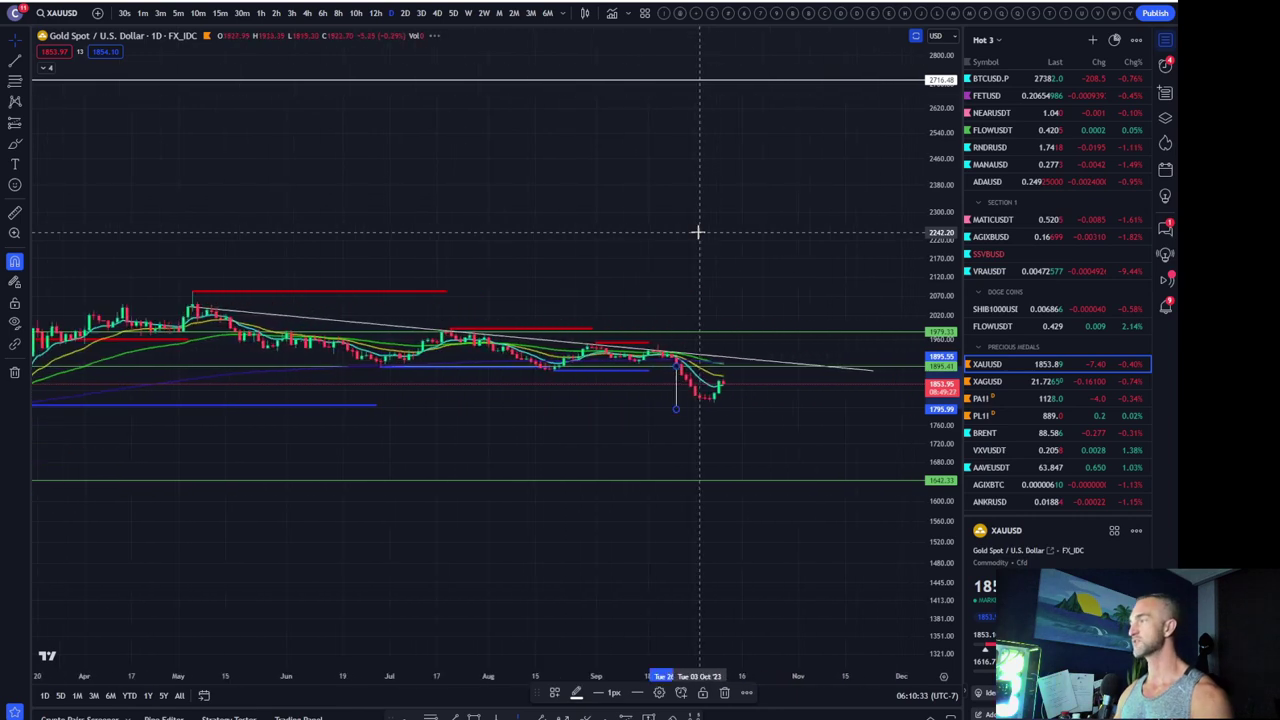
scroll(1021, 376, "up", 3)
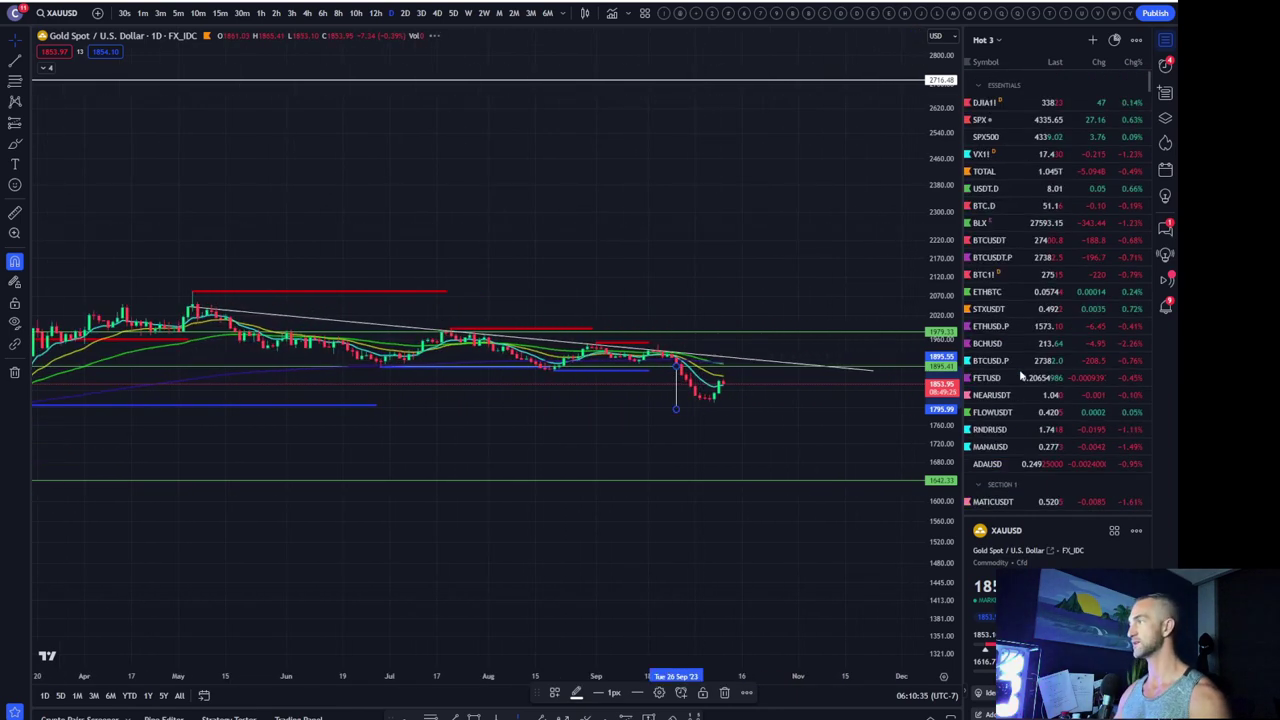
scroll(1021, 376, "down", 3)
scroll(1021, 376, "down", 3)
scroll(1021, 376, "down", 3)
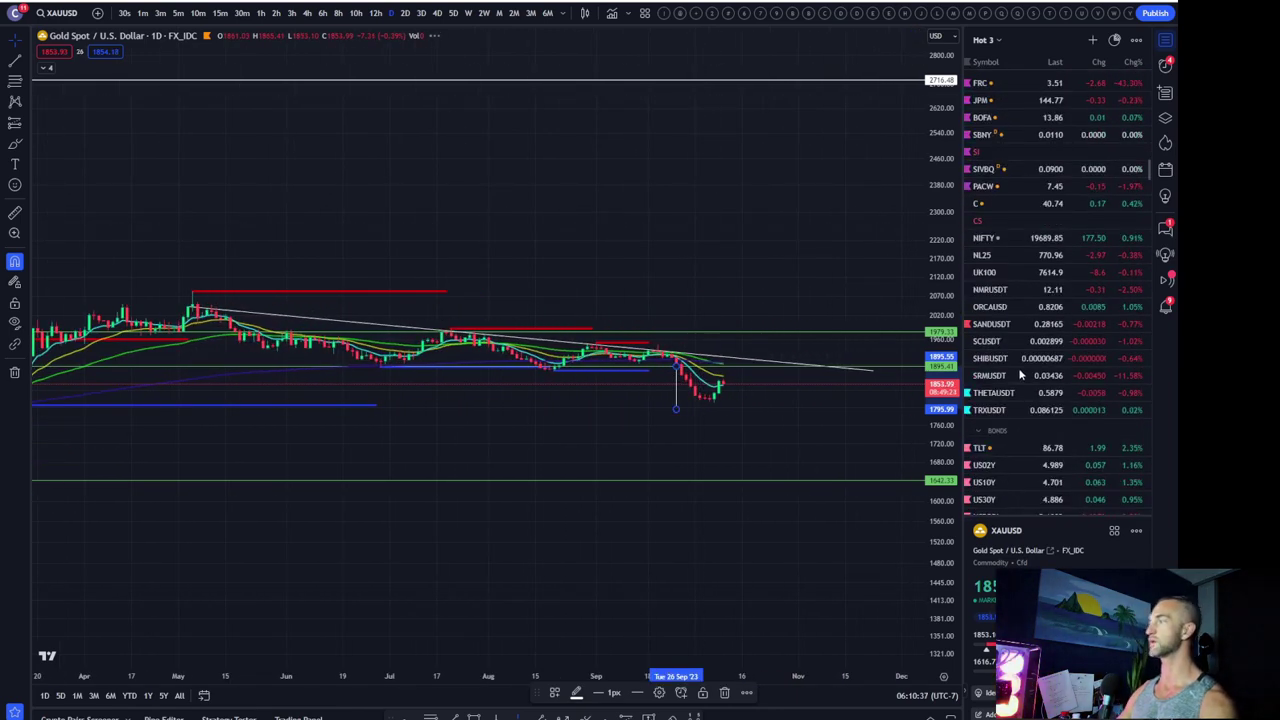
scroll(1021, 376, "down", 3)
scroll(1021, 374, "down", 3)
scroll(1021, 374, "down", 3)
scroll(1021, 374, "down", 3)
scroll(1019, 368, "up", 2)
scroll(1019, 368, "up", 2)
scroll(1019, 370, "up", 2)
scroll(1020, 375, "up", 2)
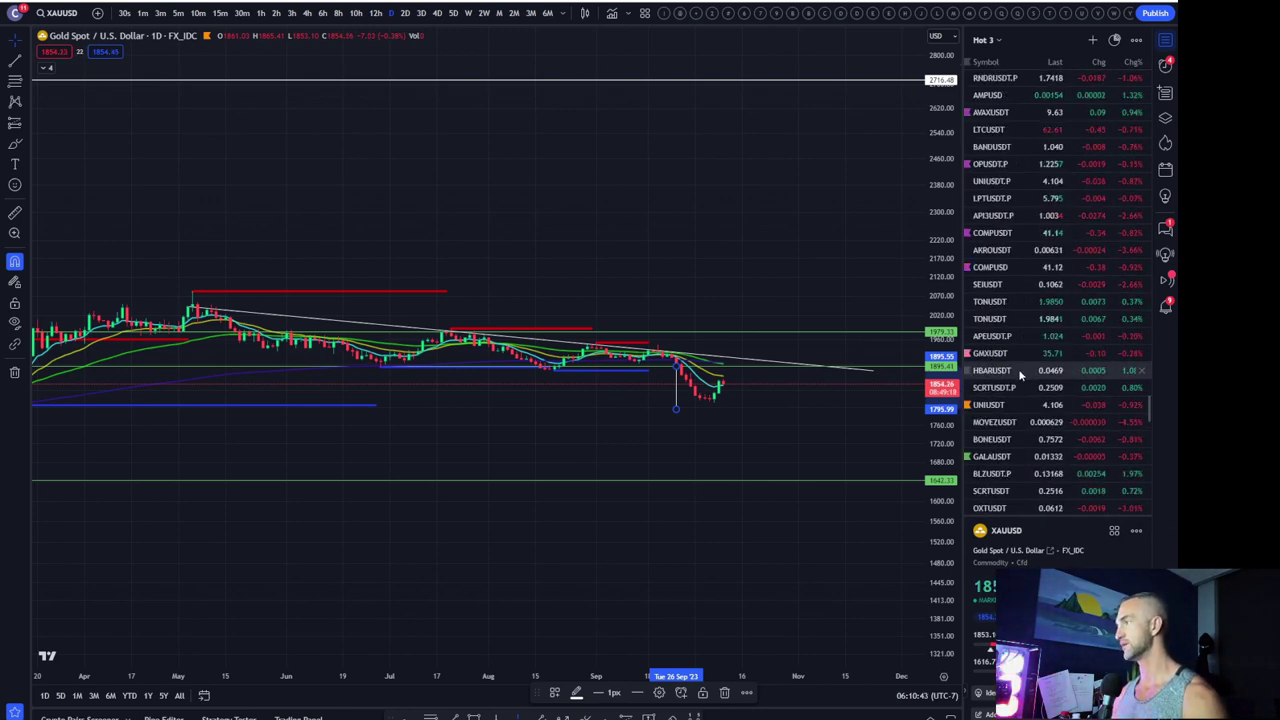
scroll(1020, 374, "down", 5)
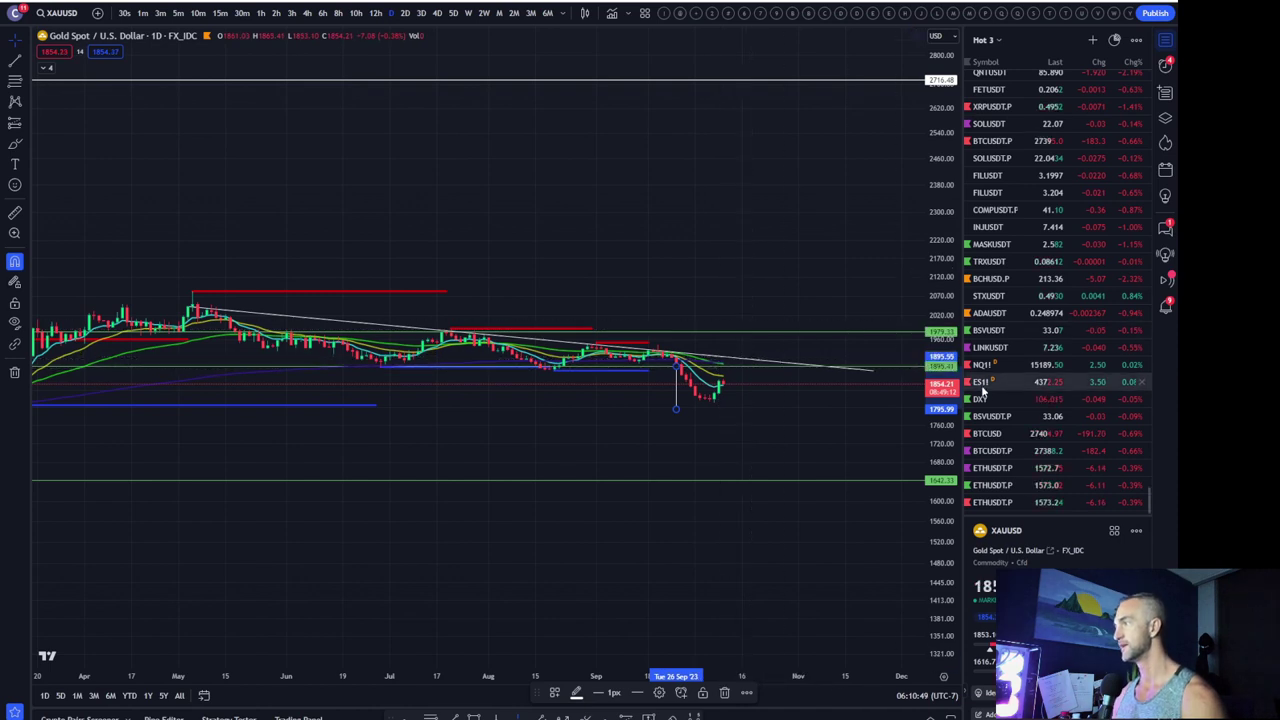
scroll(1010, 220, "up", 4)
scroll(1011, 216, "down", 4)
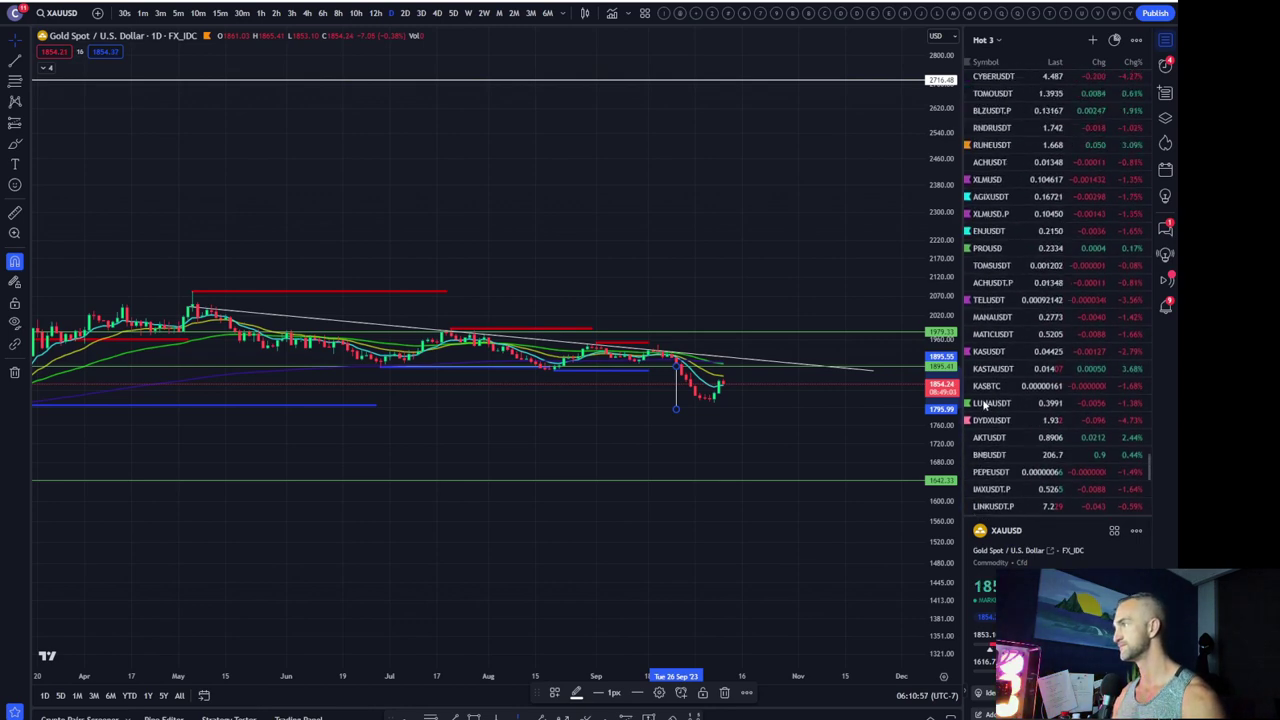
scroll(983, 401, "up", 5)
scroll(983, 401, "up", 5)
scroll(983, 401, "up", 5)
scroll(984, 402, "up", 5)
scroll(984, 402, "up", 5)
scroll(984, 404, "up", 5)
scroll(985, 406, "up", 5)
scroll(984, 404, "up", 5)
scroll(984, 404, "up", 5)
scroll(1025, 315, "up", 5)
scroll(1025, 312, "up", 5)
scroll(1025, 312, "up", 5)
scroll(1010, 270, "up", 5)
Load the TLT bond fund chart and show it as weekly candles
left_click(1009, 212)
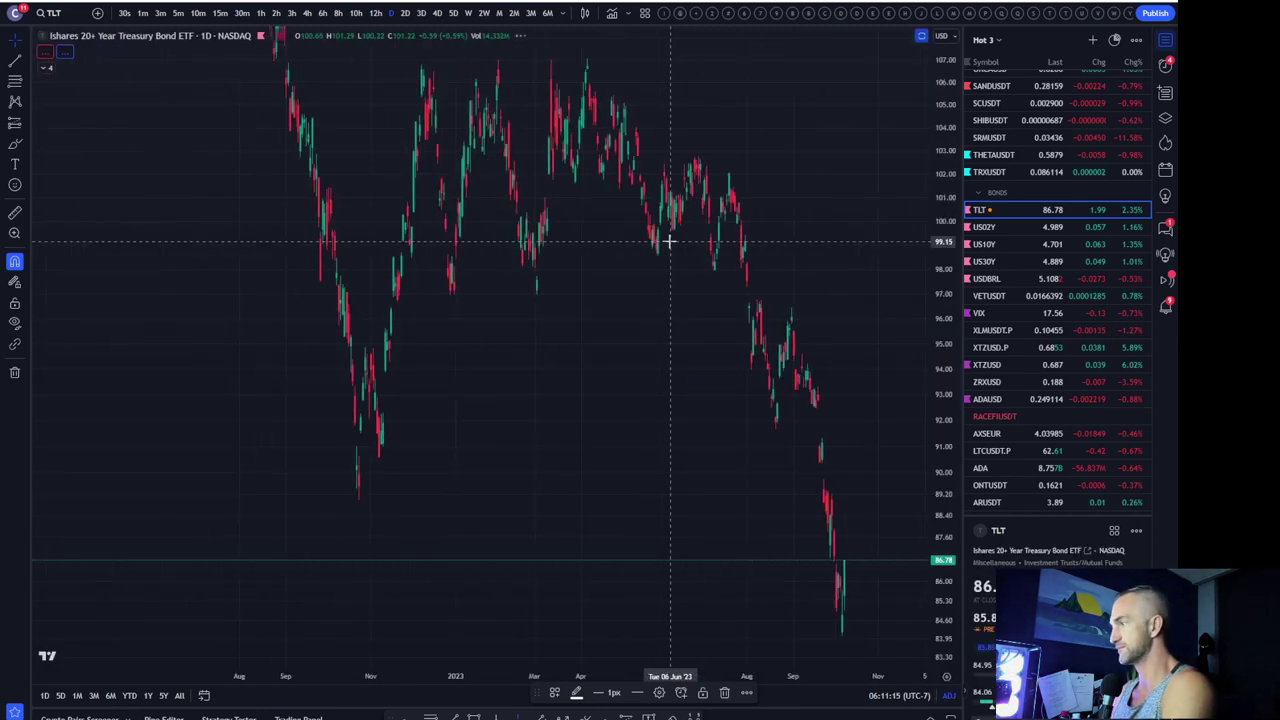
scroll(941, 435, "down", 2)
scroll(941, 435, "down", 2)
scroll(941, 435, "down", 2)
scroll(941, 435, "down", 2)
scroll(941, 435, "down", 2)
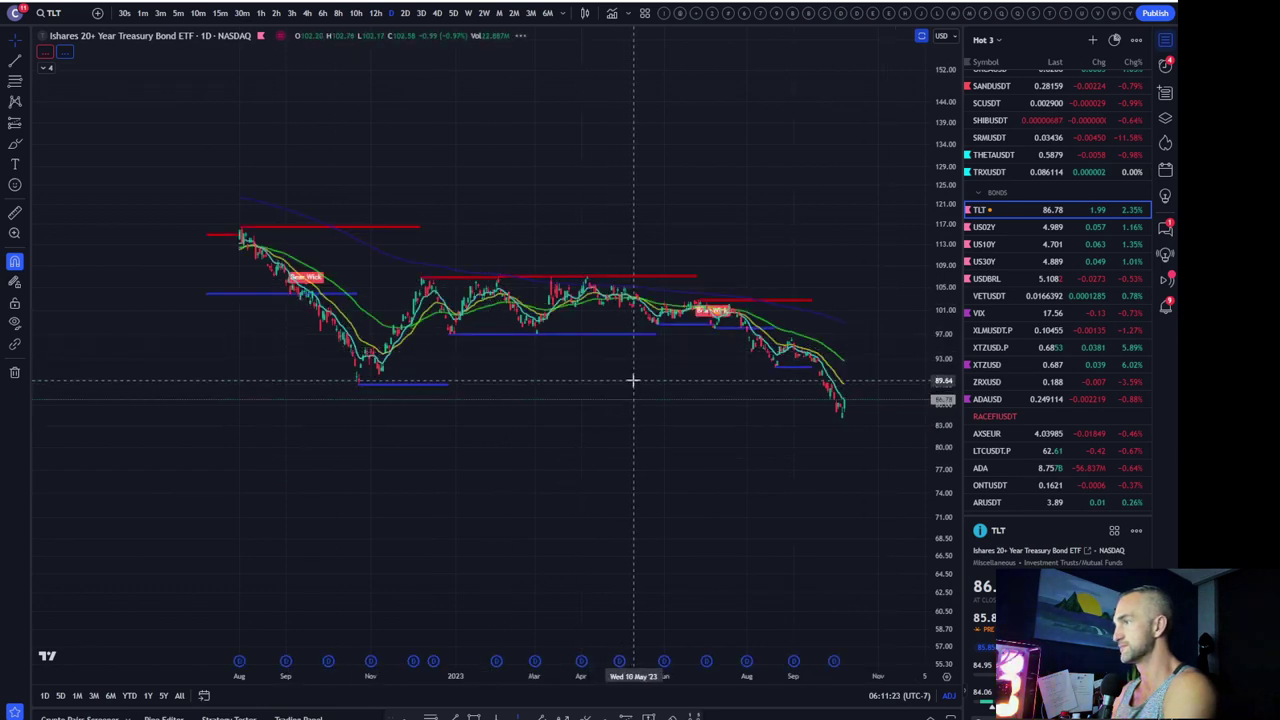
scroll(638, 374, "down", 3)
scroll(640, 375, "down", 3)
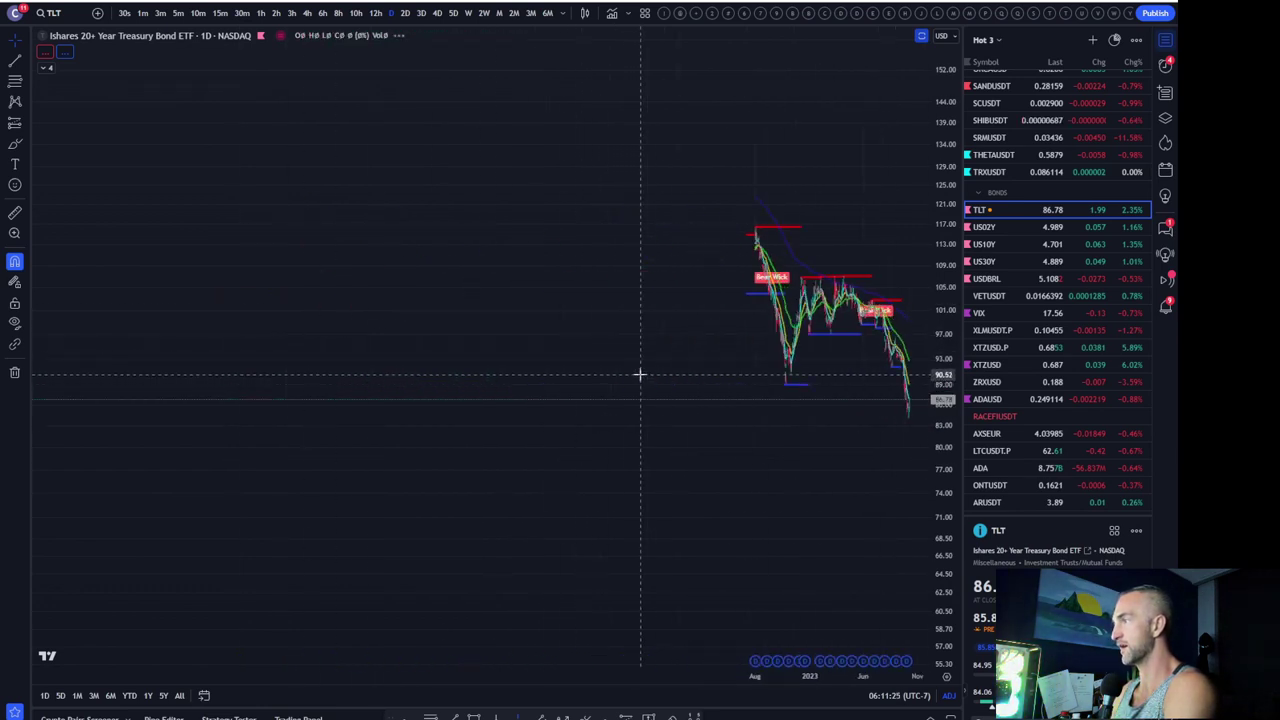
left_click(467, 16)
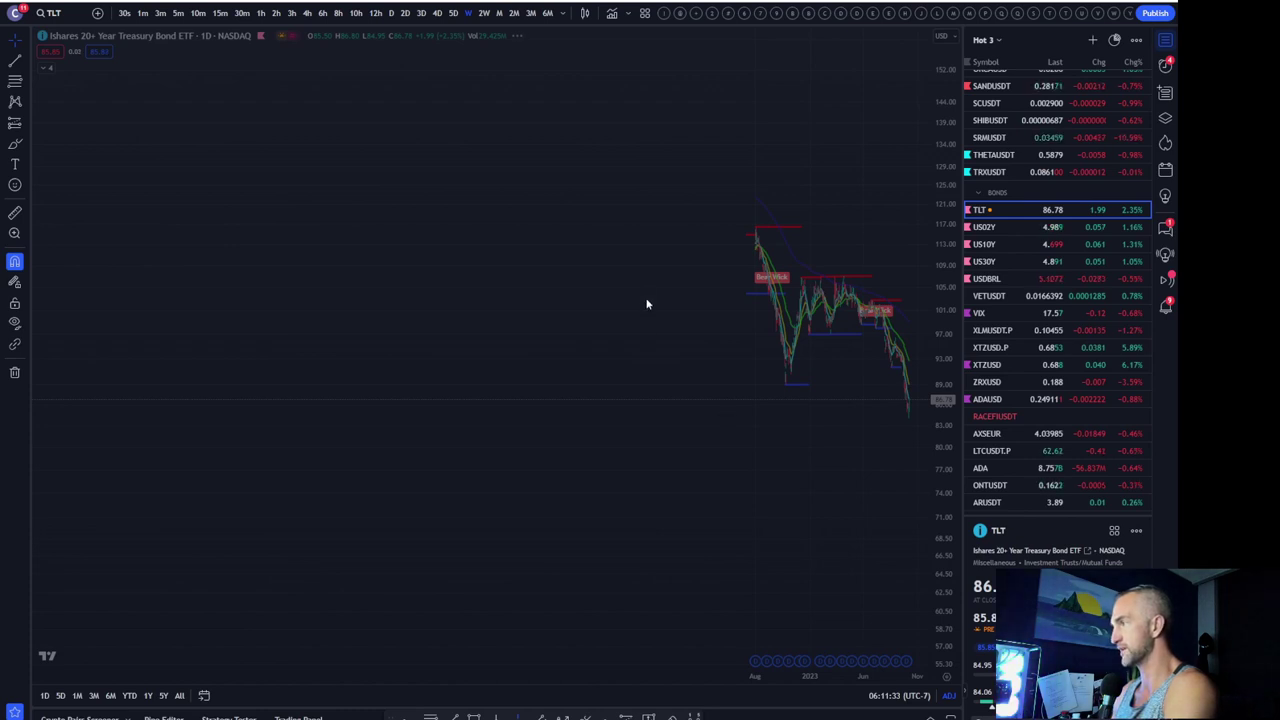
Fit the Fibonacci retracement over the 2022–2023 range, extending it to the latest low (107.10 to 60.94)
scroll(634, 297, "down", 1)
scroll(632, 302, "down", 2)
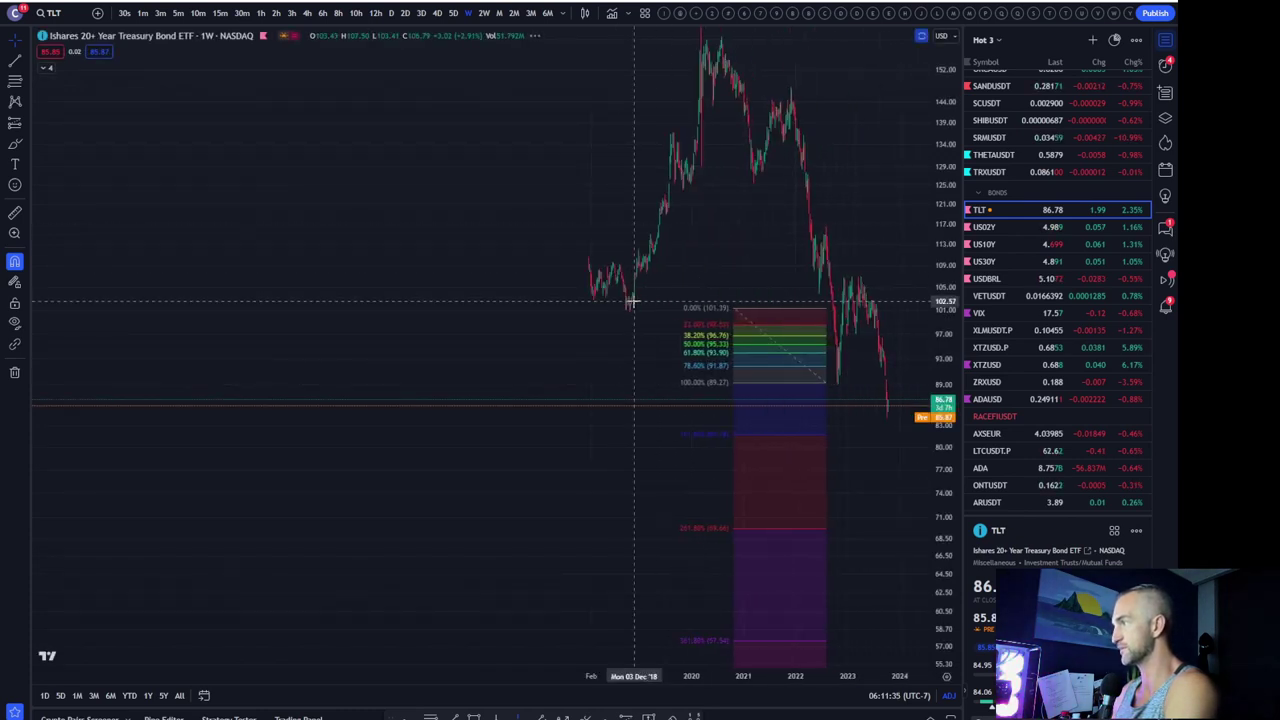
scroll(633, 300, "down", 3)
scroll(634, 304, "up", 3)
scroll(634, 305, "up", 2)
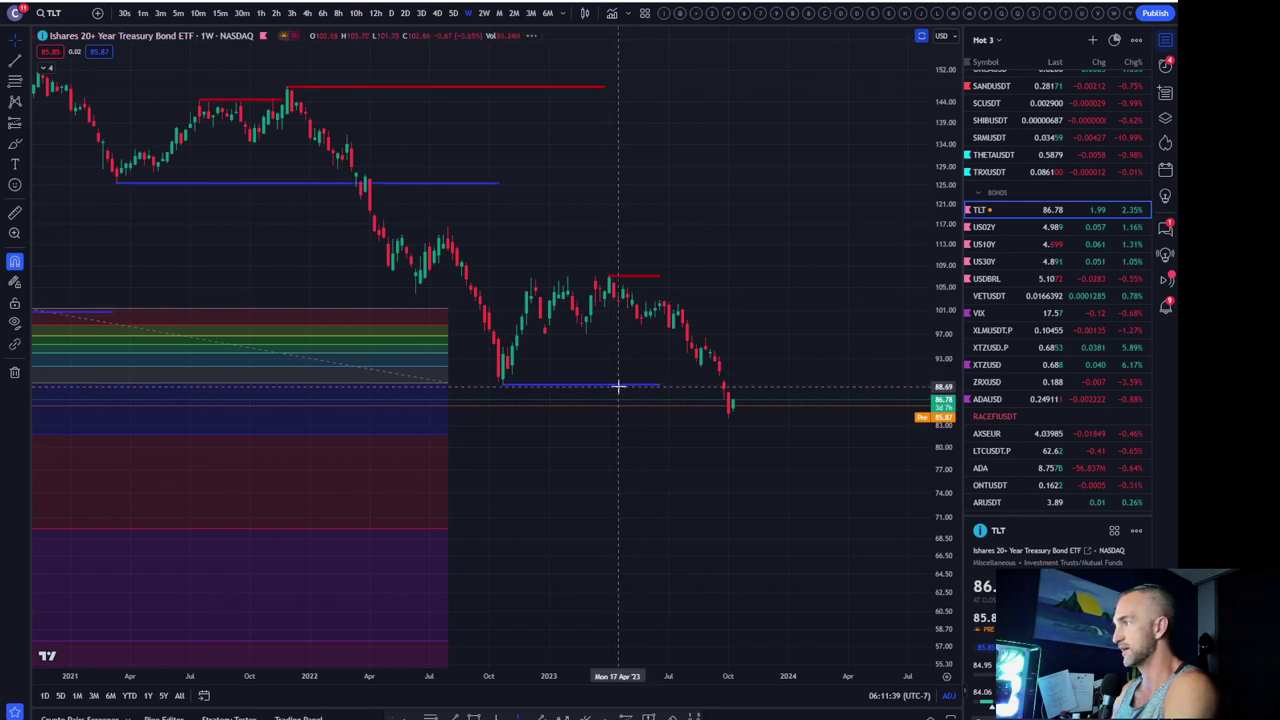
scroll(636, 378, "up", 1)
scroll(650, 360, "up", 1)
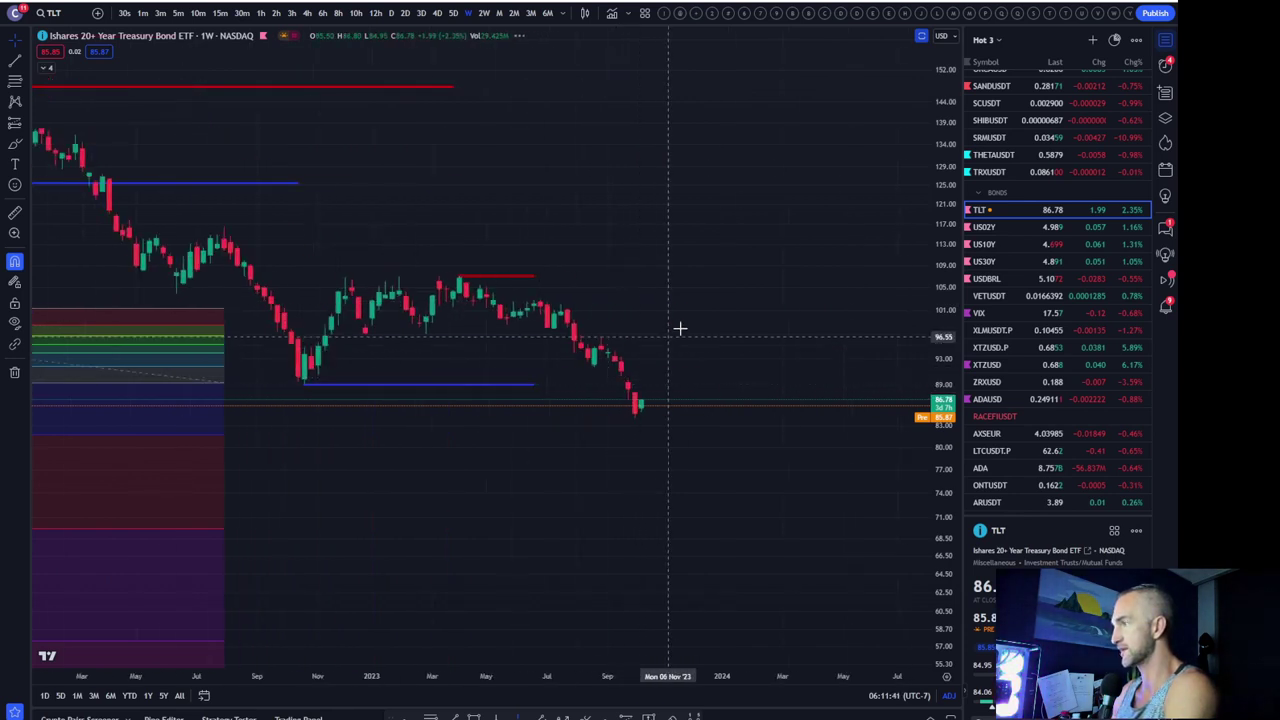
scroll(750, 292, "up", 1)
scroll(575, 330, "down", 1)
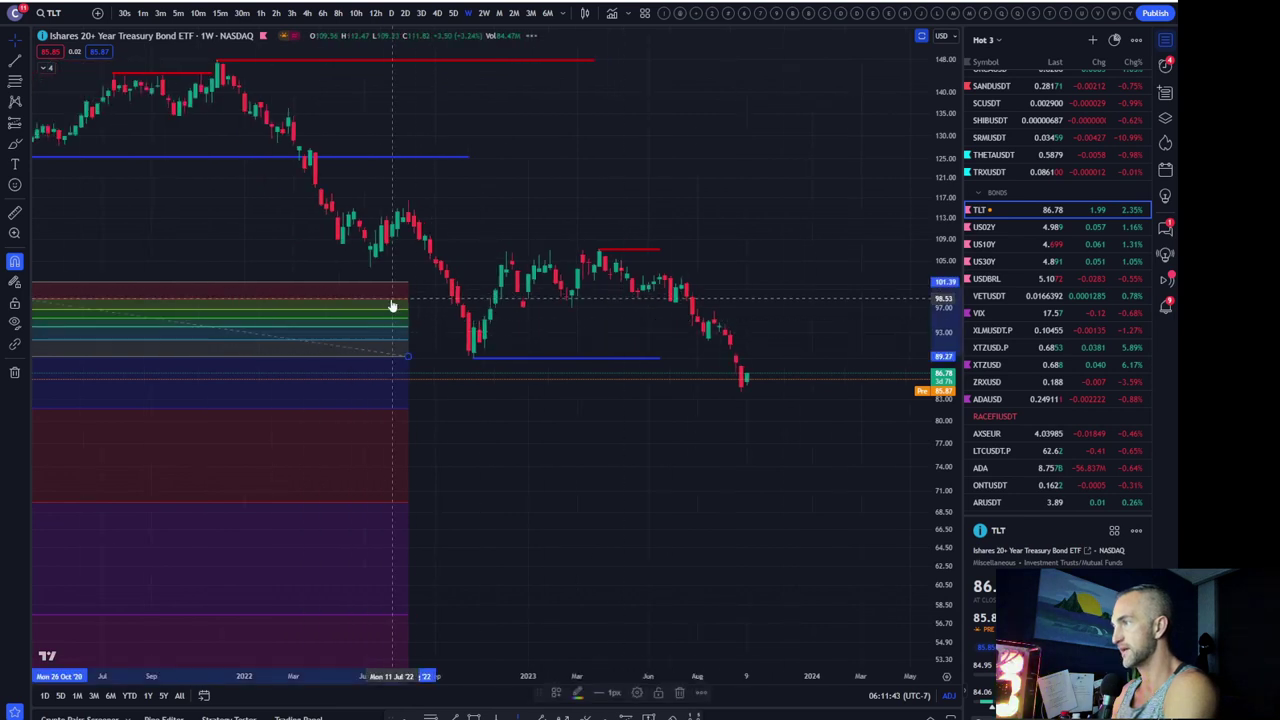
left_click_drag(392, 297, 778, 266)
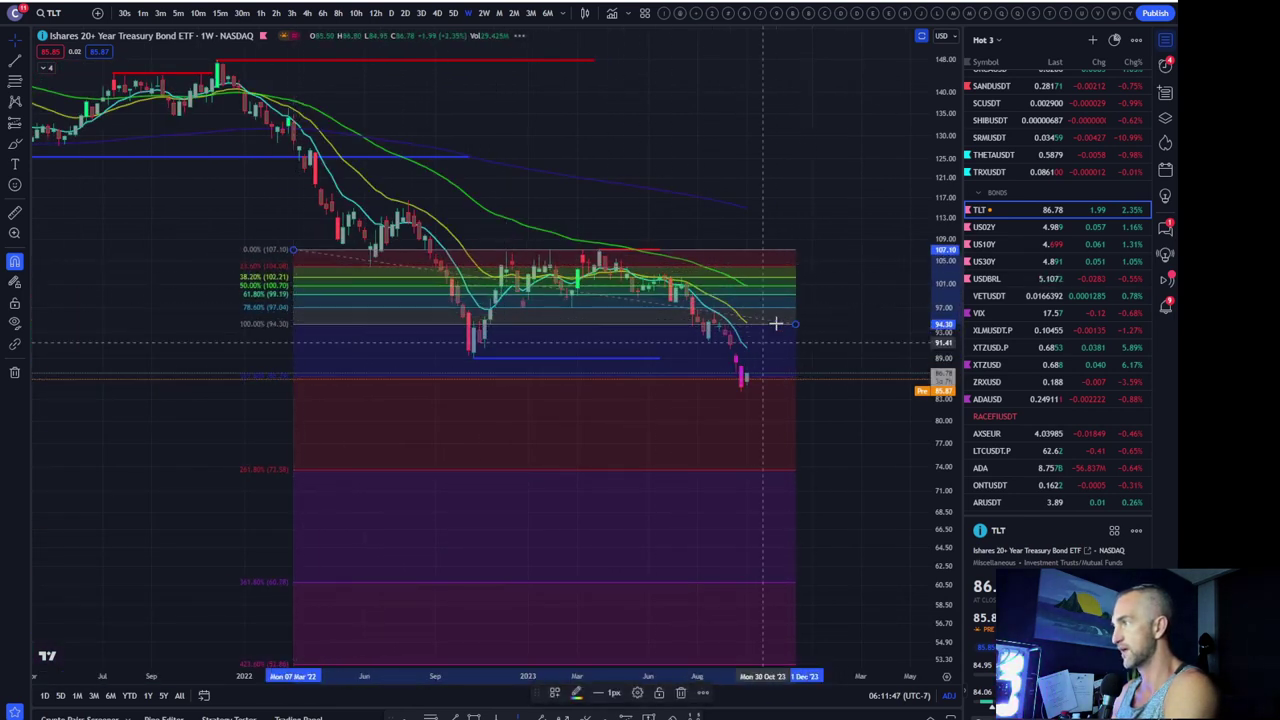
left_click_drag(797, 327, 817, 359)
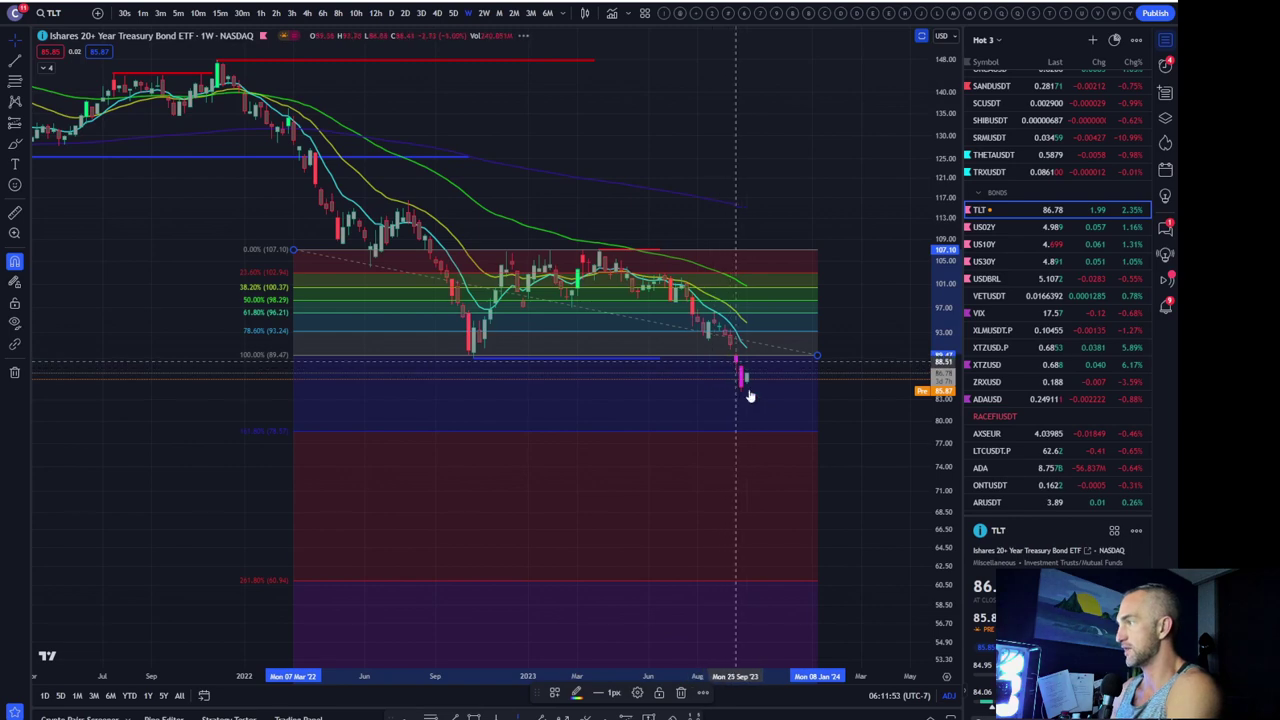
scroll(748, 392, "left", 5)
scroll(748, 392, "down", 3)
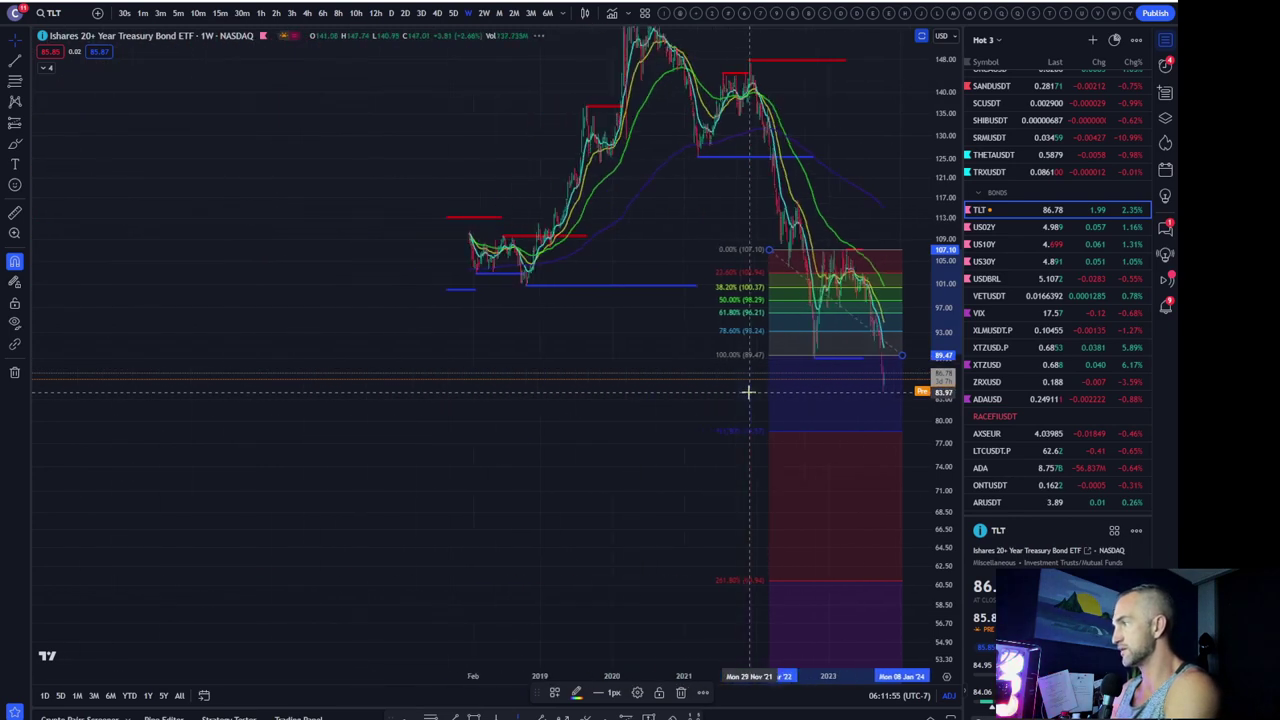
scroll(748, 392, "down", 2)
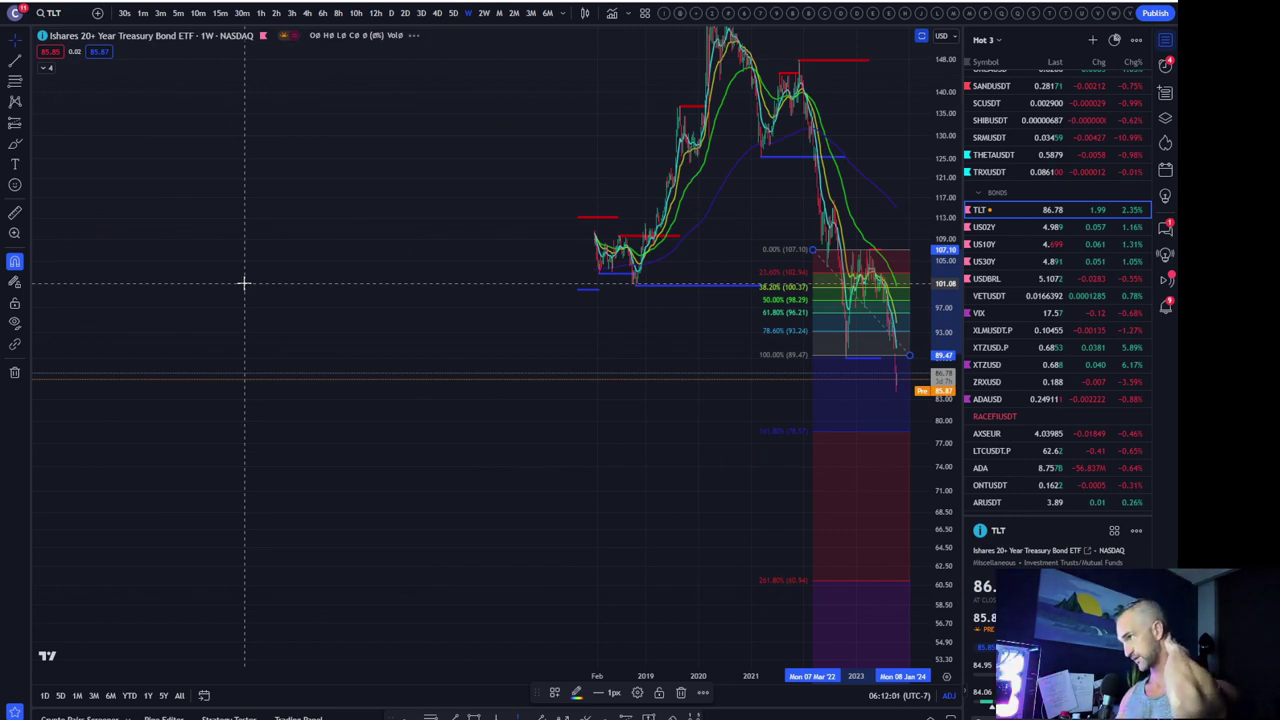
scroll(391, 331, "up", 2)
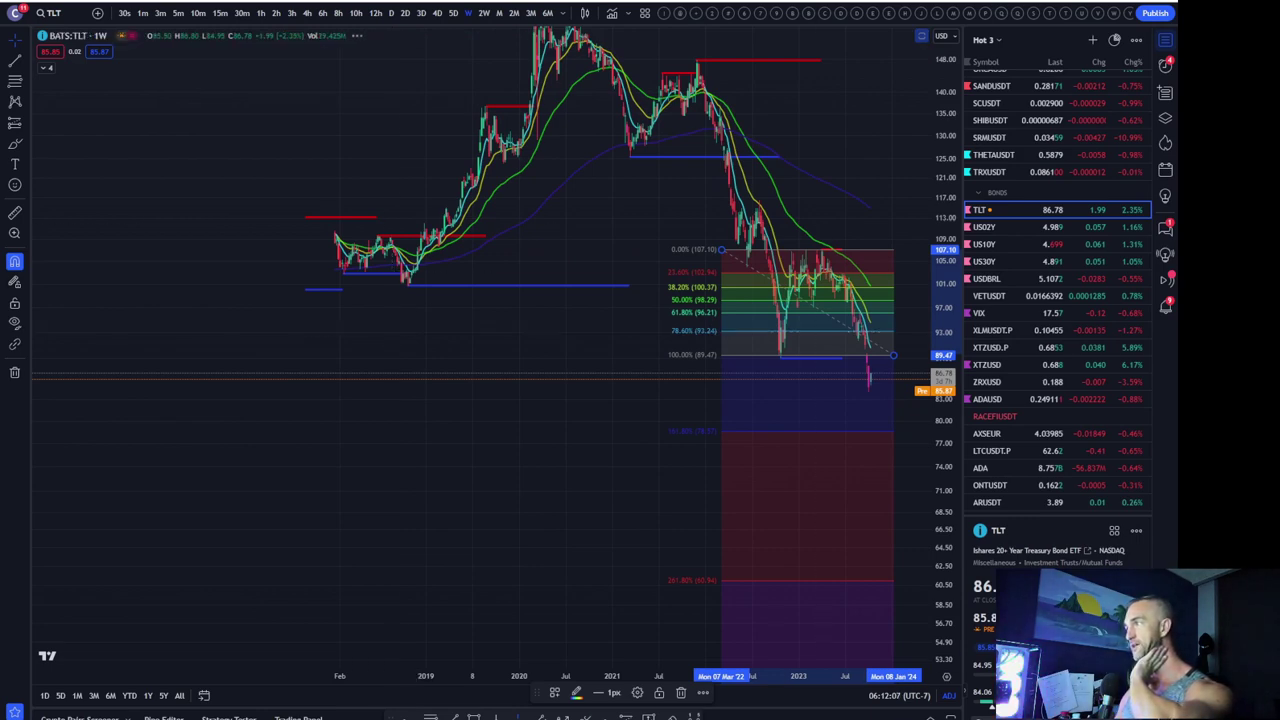
scroll(1050, 300, "up", 2)
scroll(1050, 300, "up", 2)
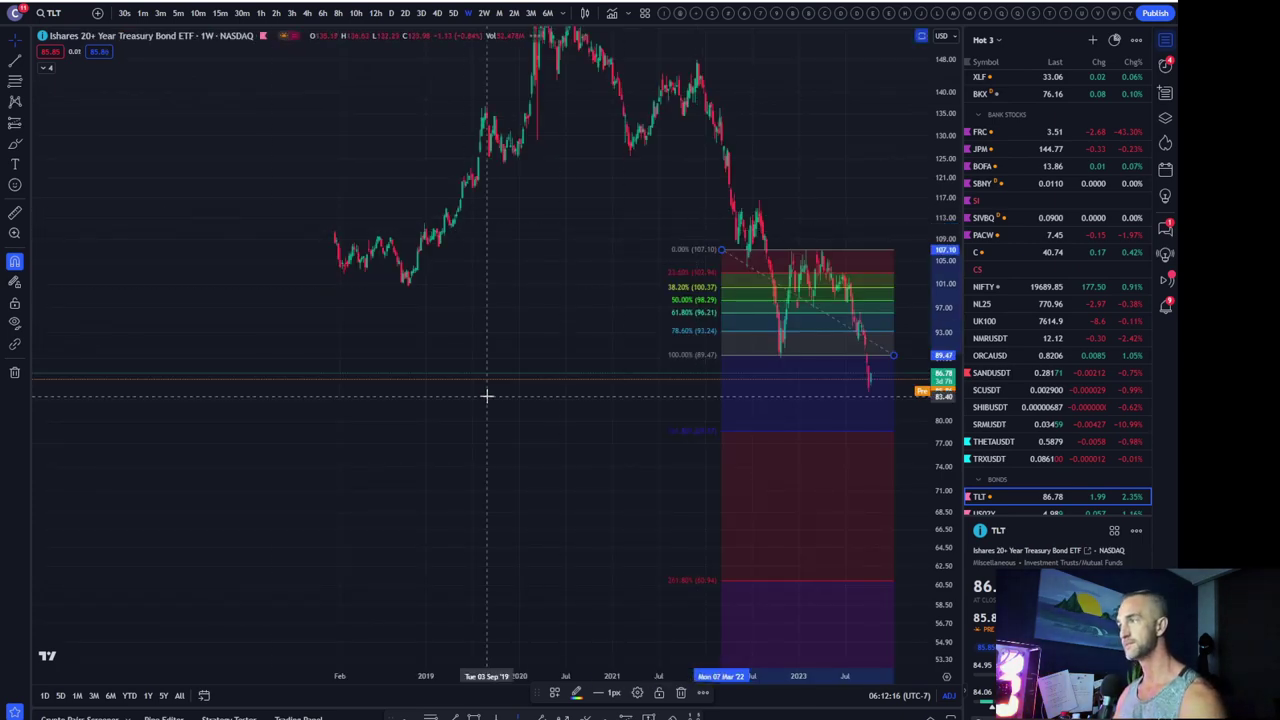
Select the DXY dollar index from lower in the watchlist
scroll(1010, 485, "down", 5)
scroll(1010, 485, "down", 5)
scroll(1010, 485, "down", 10)
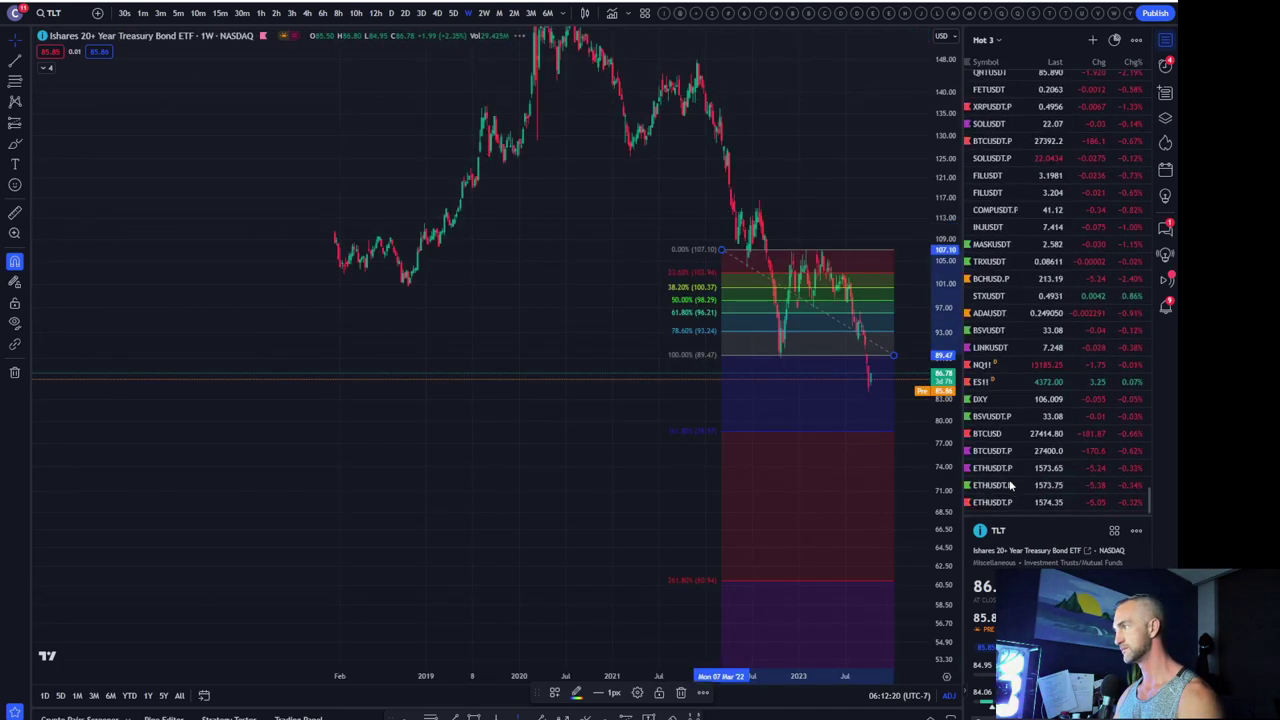
mouse_move(1050, 450)
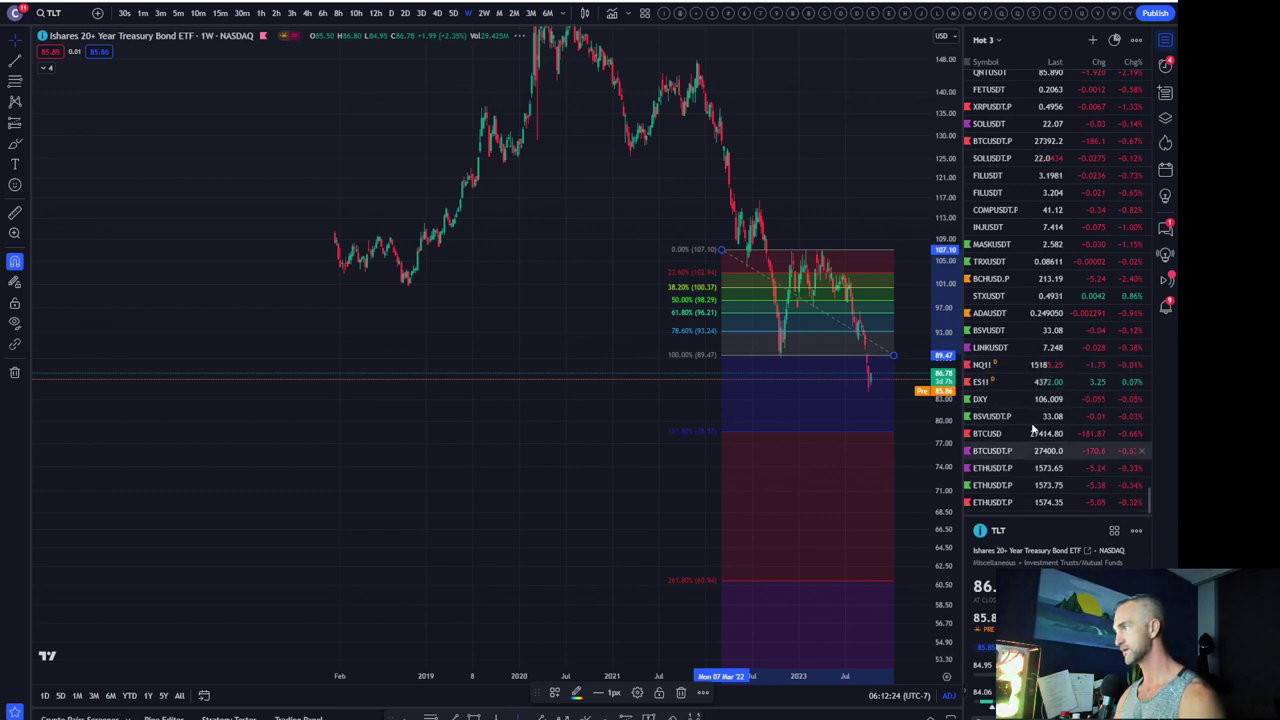
left_click(1004, 397)
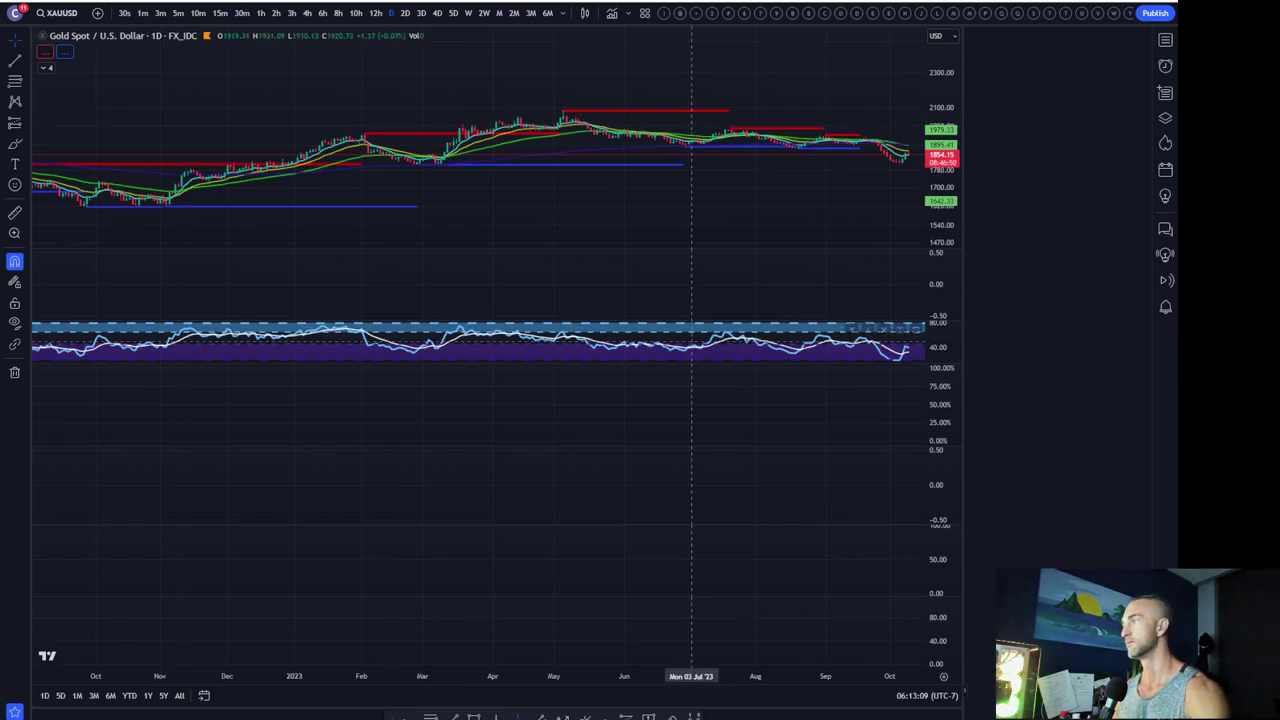
Zoom out the daily gold chart
scroll(691, 228, "down", 5)
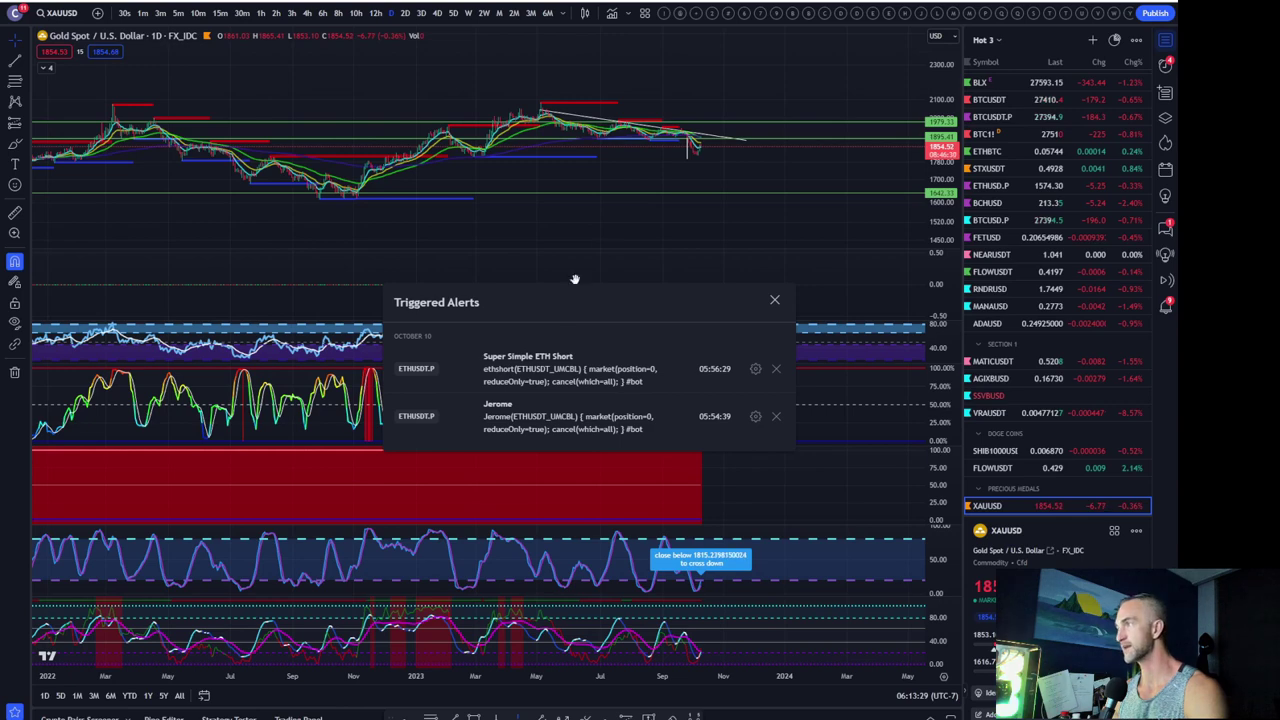
Dismiss the triggered alerts list and stretch the gold price pane vertically
left_click(776, 301)
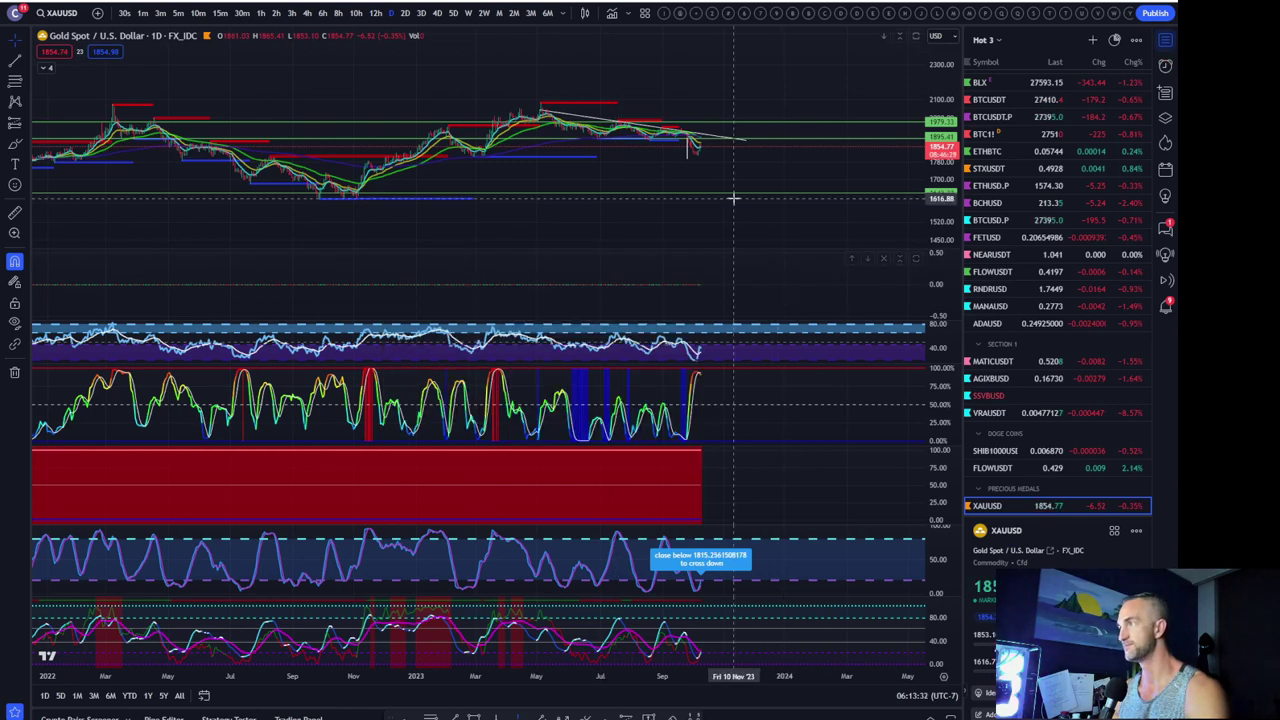
left_click_drag(934, 160, 934, 120)
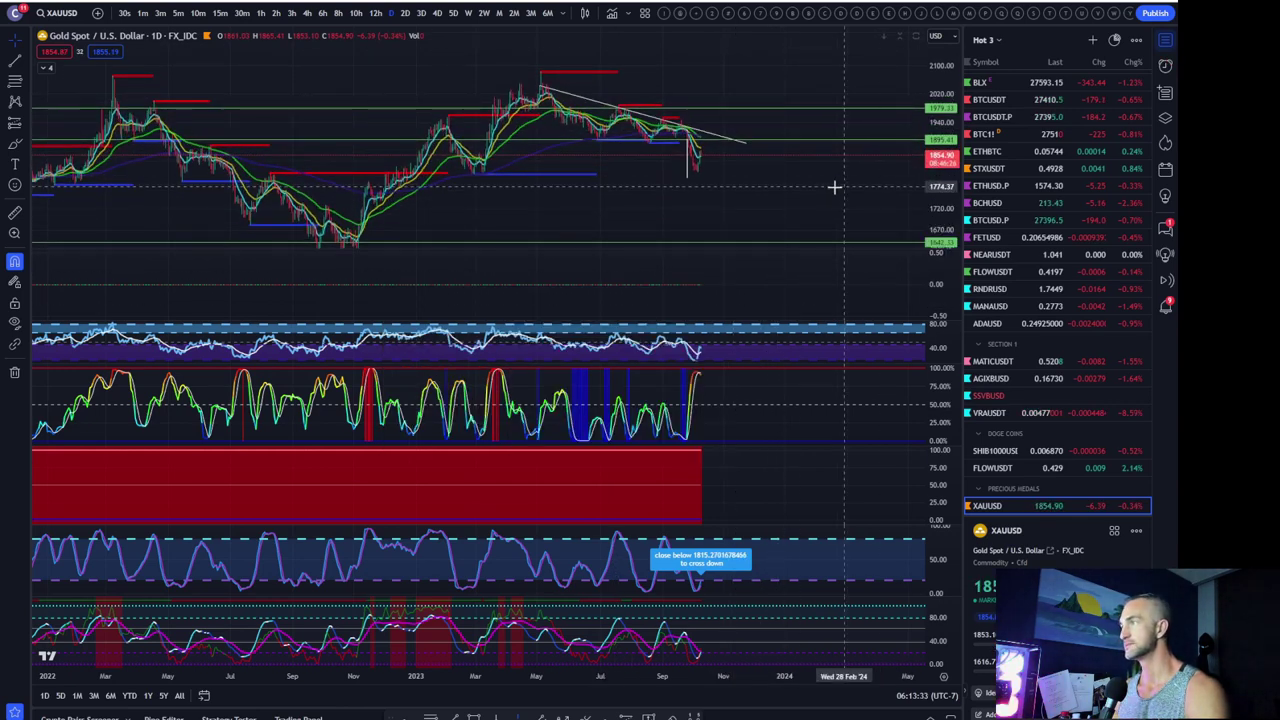
scroll(834, 186, "up", 3)
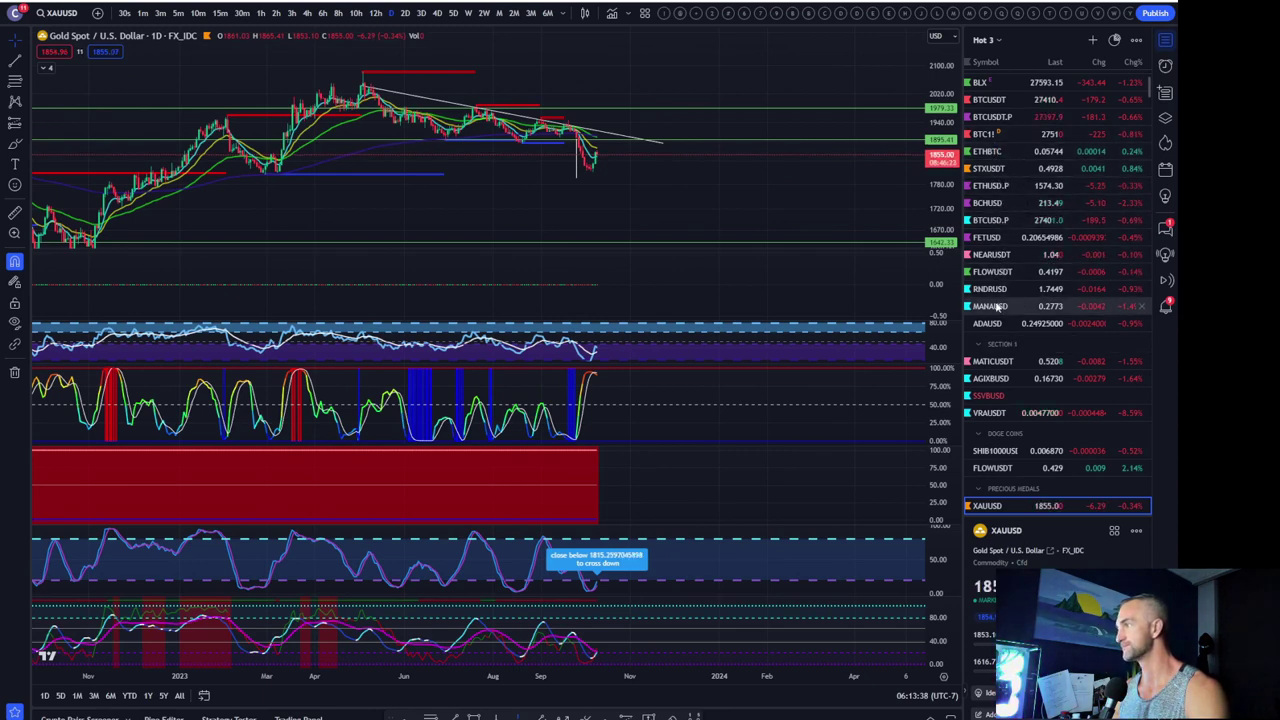
scroll(1005, 325, "down", 5)
scroll(1017, 337, "down", 5)
scroll(1017, 337, "down", 5)
scroll(1017, 337, "down", 5)
scroll(1017, 340, "down", 5)
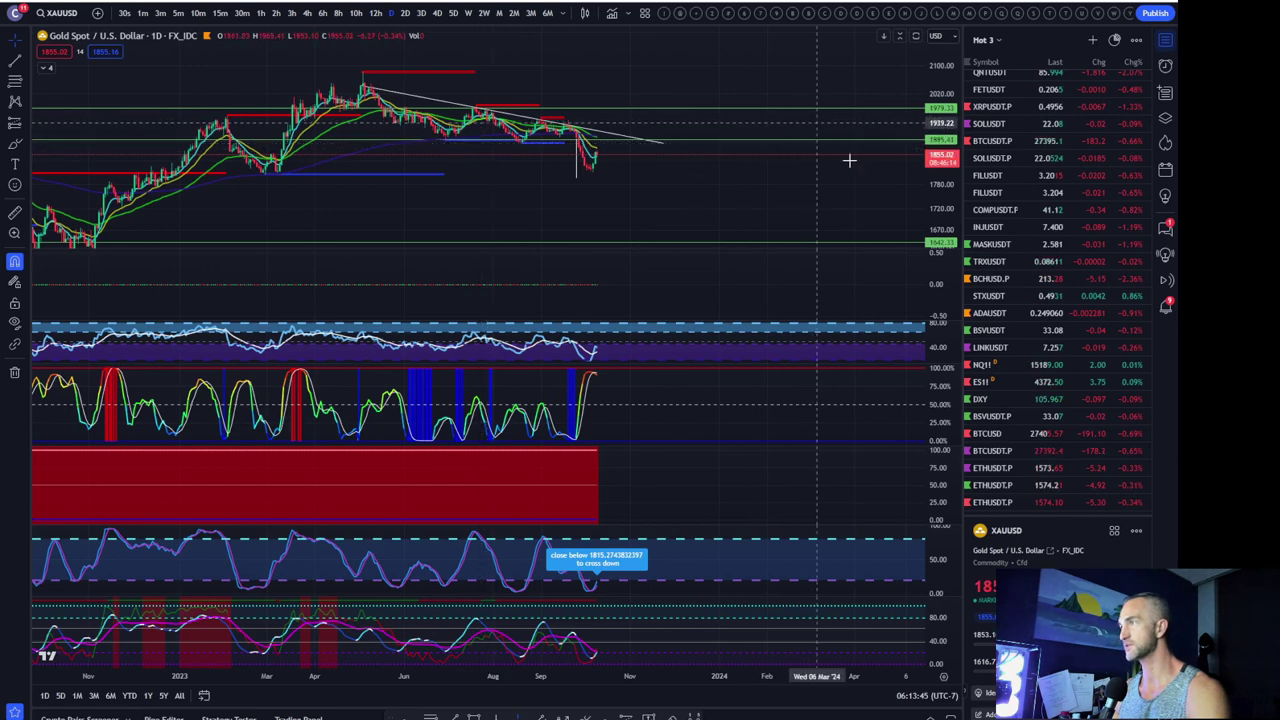
Stretch the gold price scale further and zoom the time axis around the late-September drop
left_click_drag(930, 185, 930, 145)
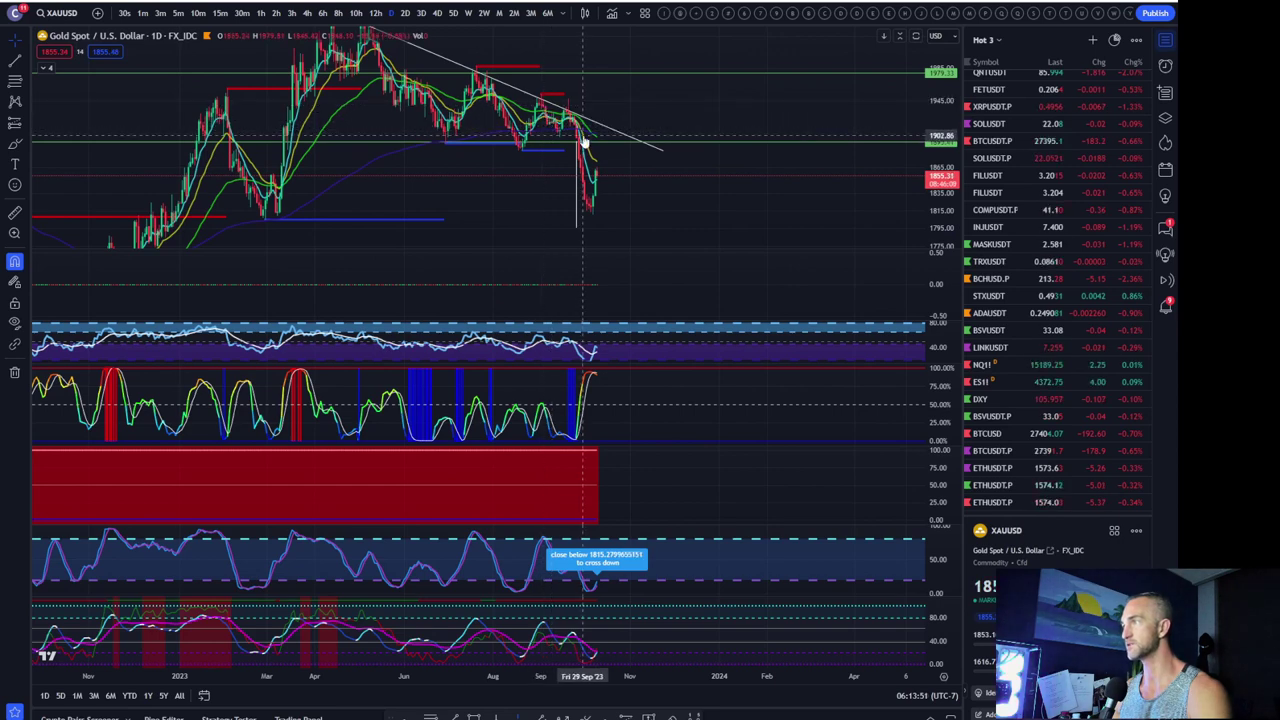
scroll(640, 205, "down", 3)
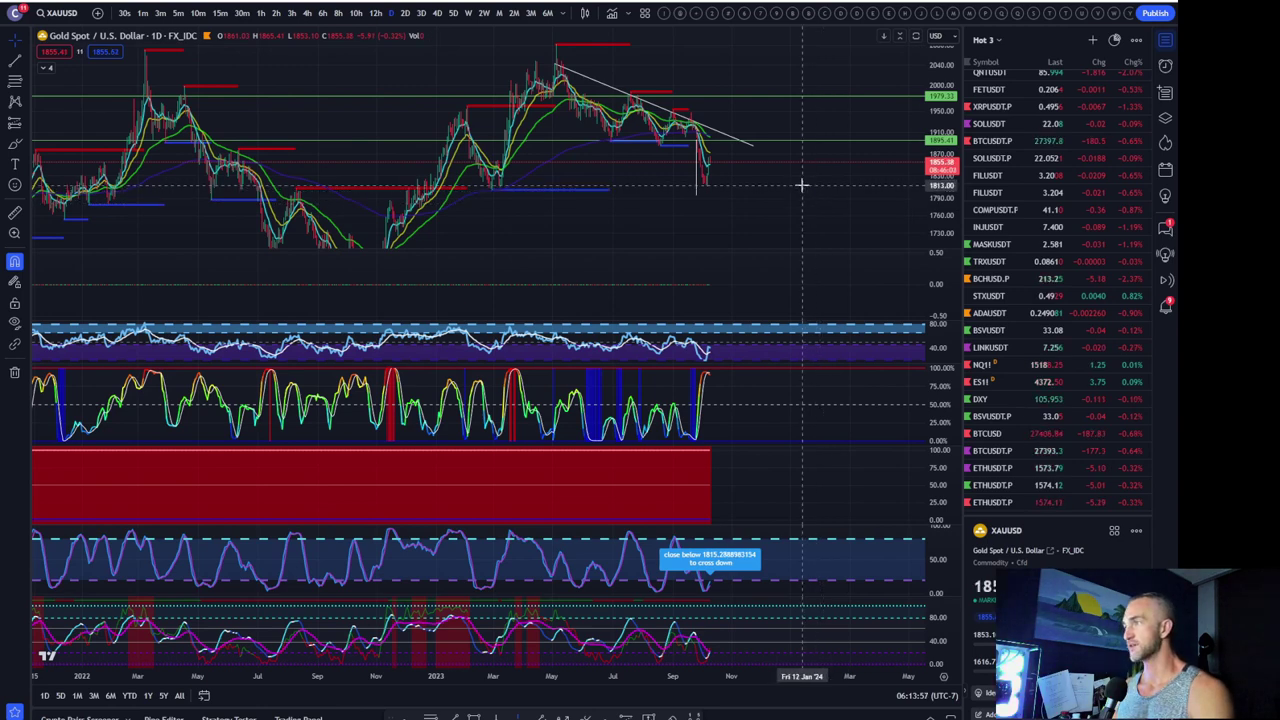
scroll(802, 185, "up", 5)
scroll(802, 185, "down", 3)
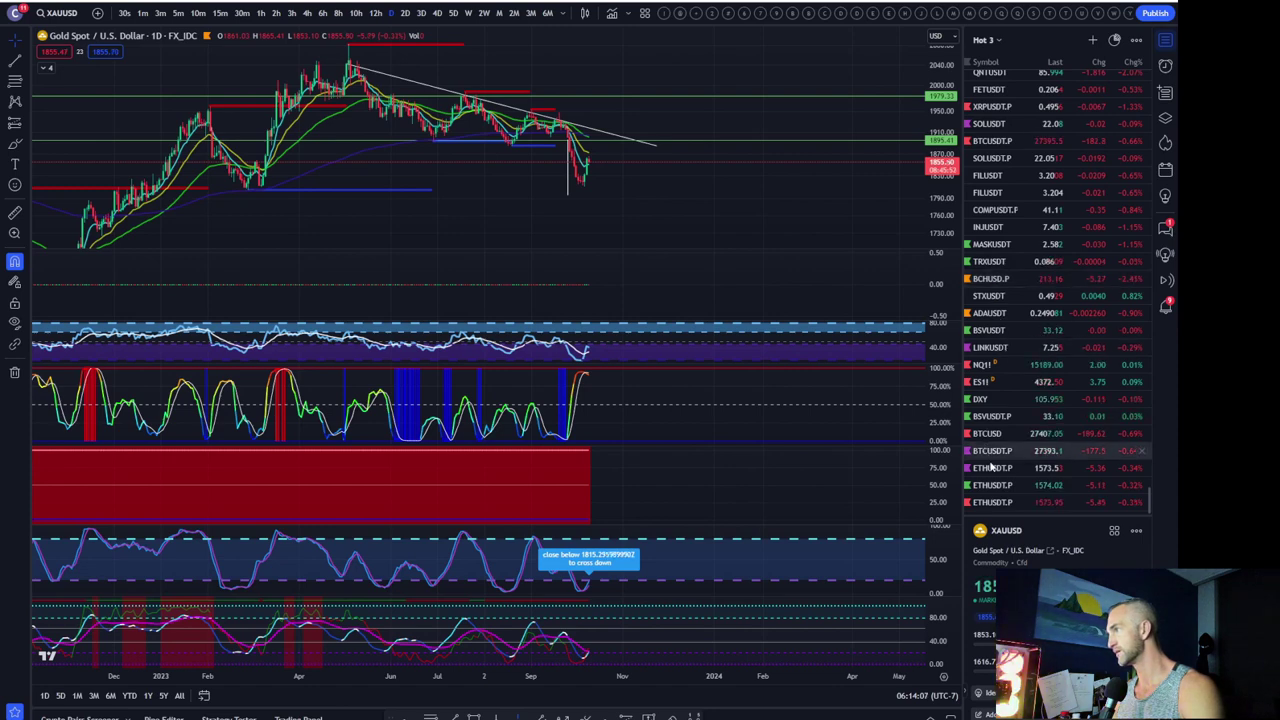
left_click(993, 503)
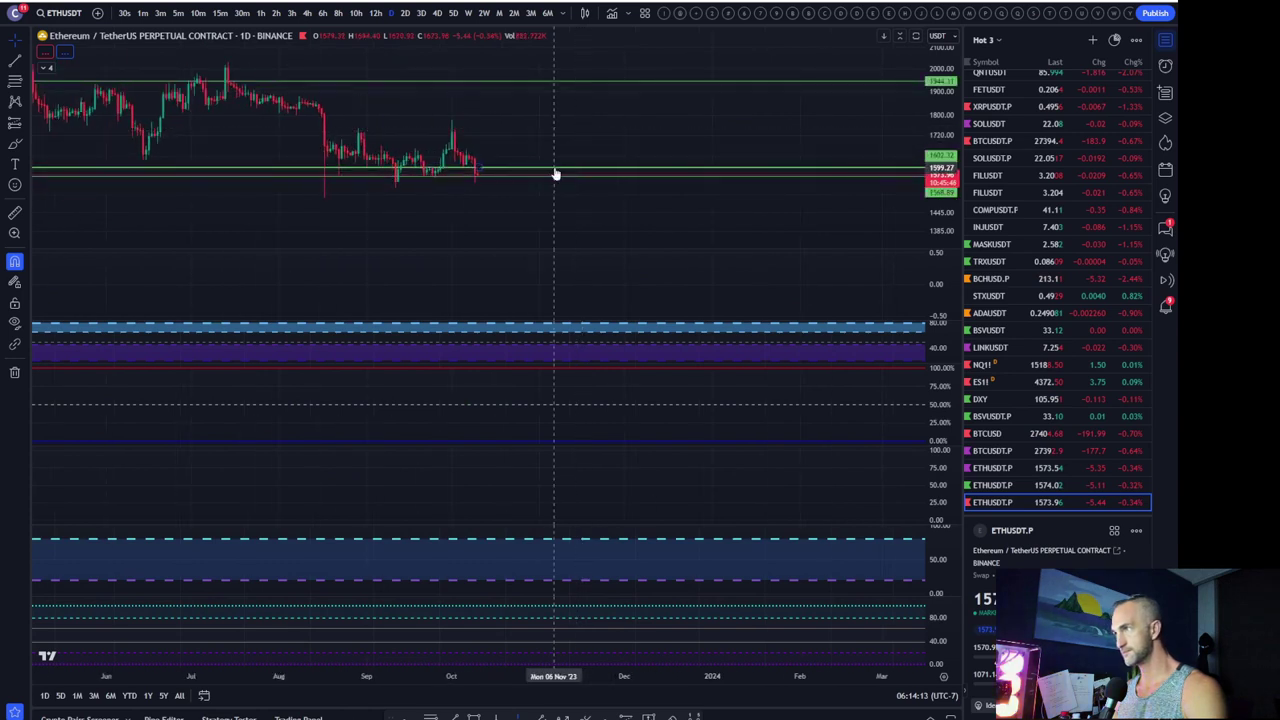
left_click_drag(569, 126, 569, 132)
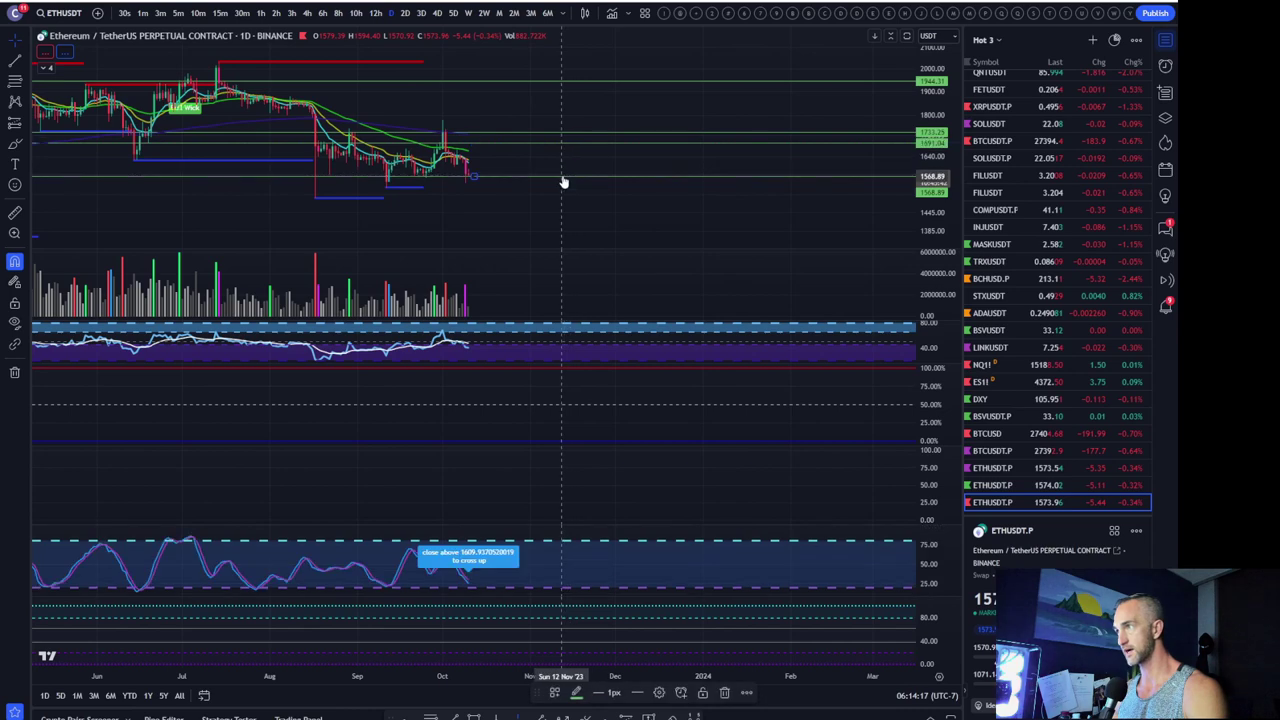
scroll(563, 191, "down", 5)
scroll(563, 195, "up", 3)
left_click_drag(600, 157, 757, 157)
scroll(757, 198, "up", 1)
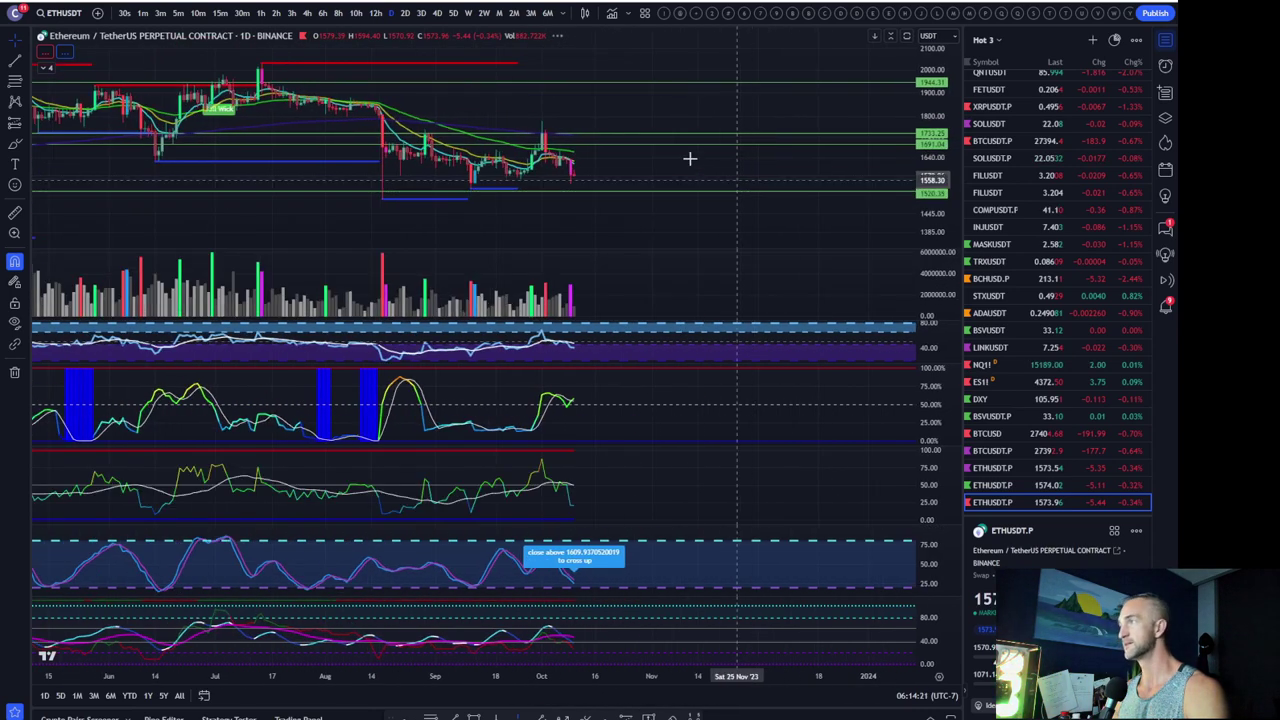
scroll(757, 199, "up", 1)
scroll(758, 201, "up", 2)
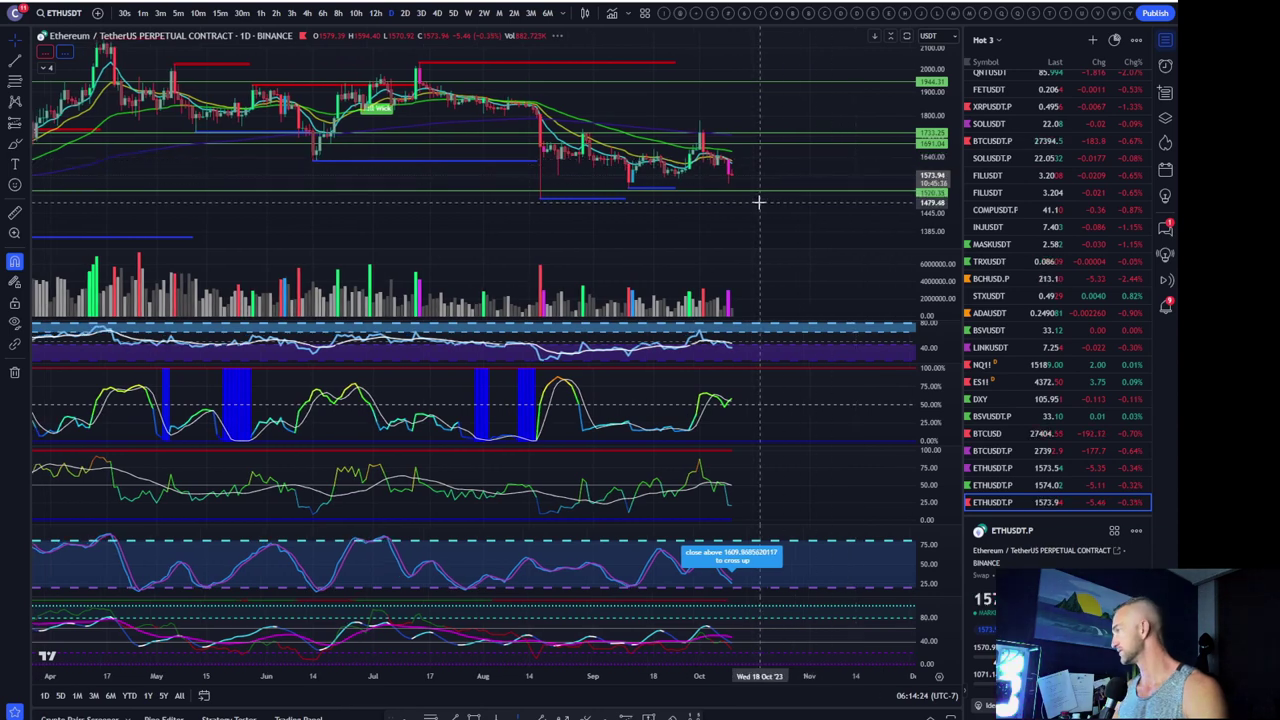
scroll(808, 203, "up", 2)
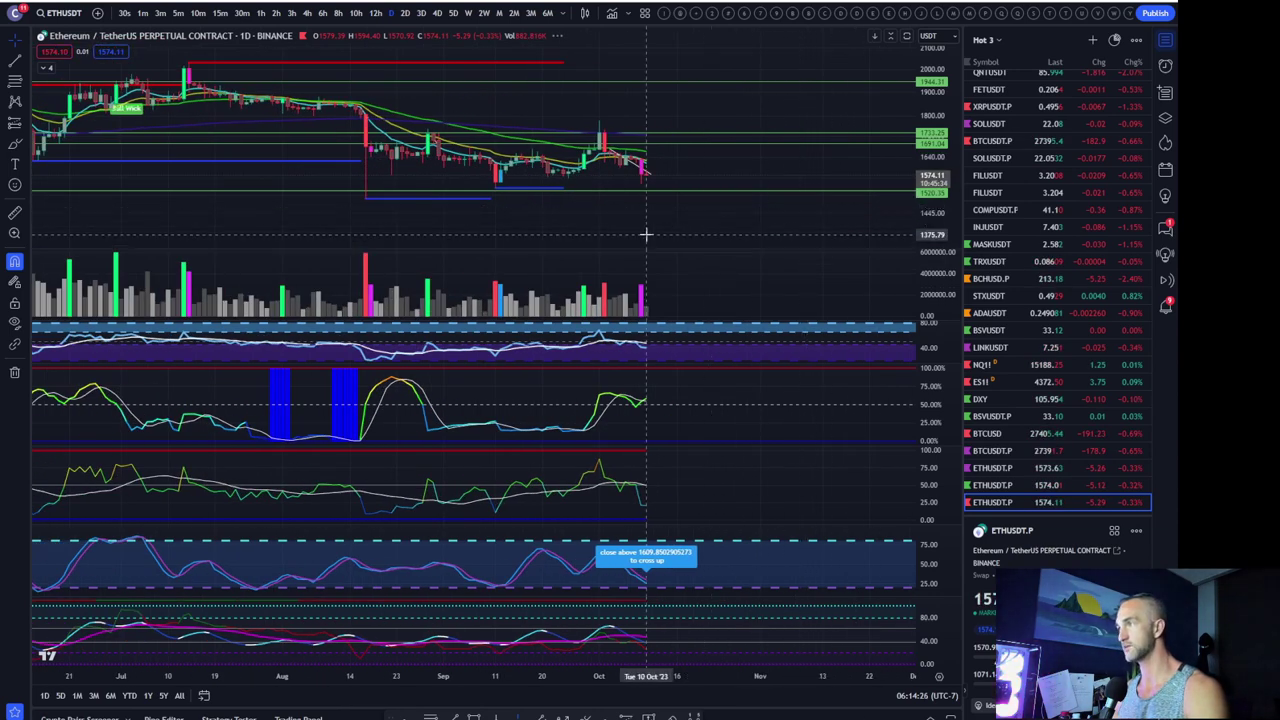
scroll(645, 235, "down", 3)
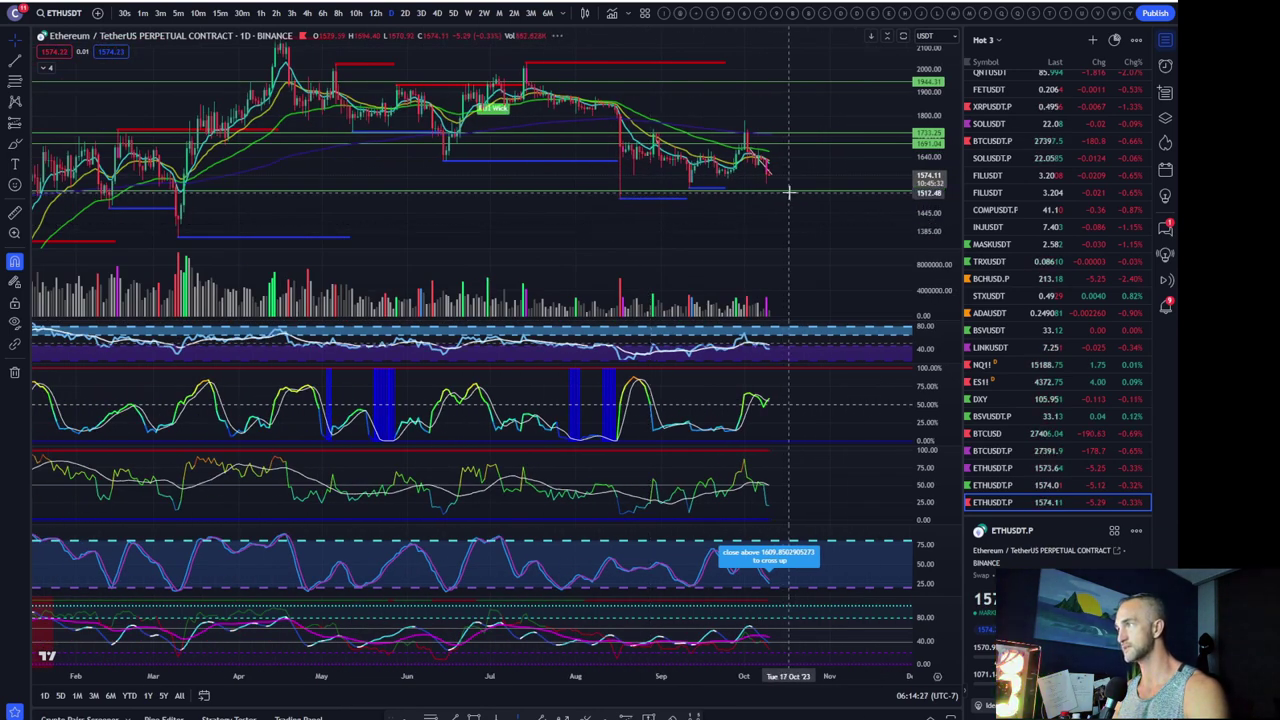
left_click_drag(789, 192, 792, 218)
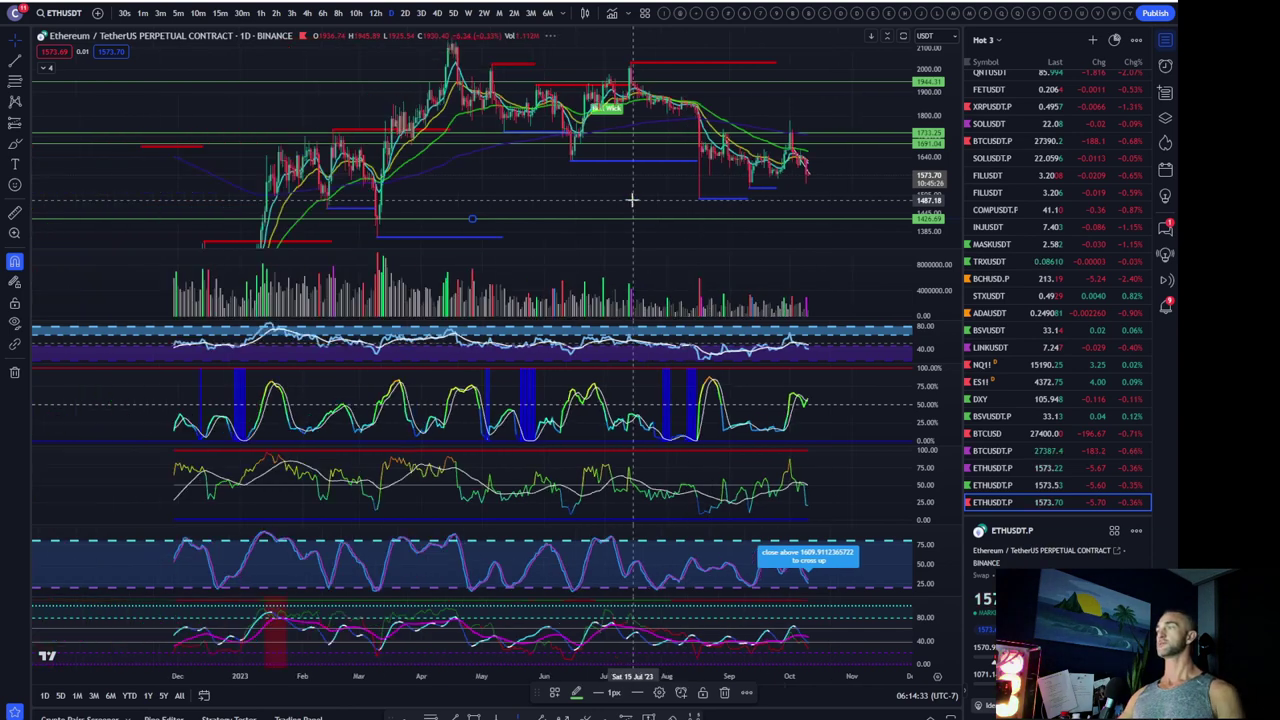
scroll(633, 205, "down", 3)
scroll(634, 152, "up", 2)
scroll(634, 152, "up", 2)
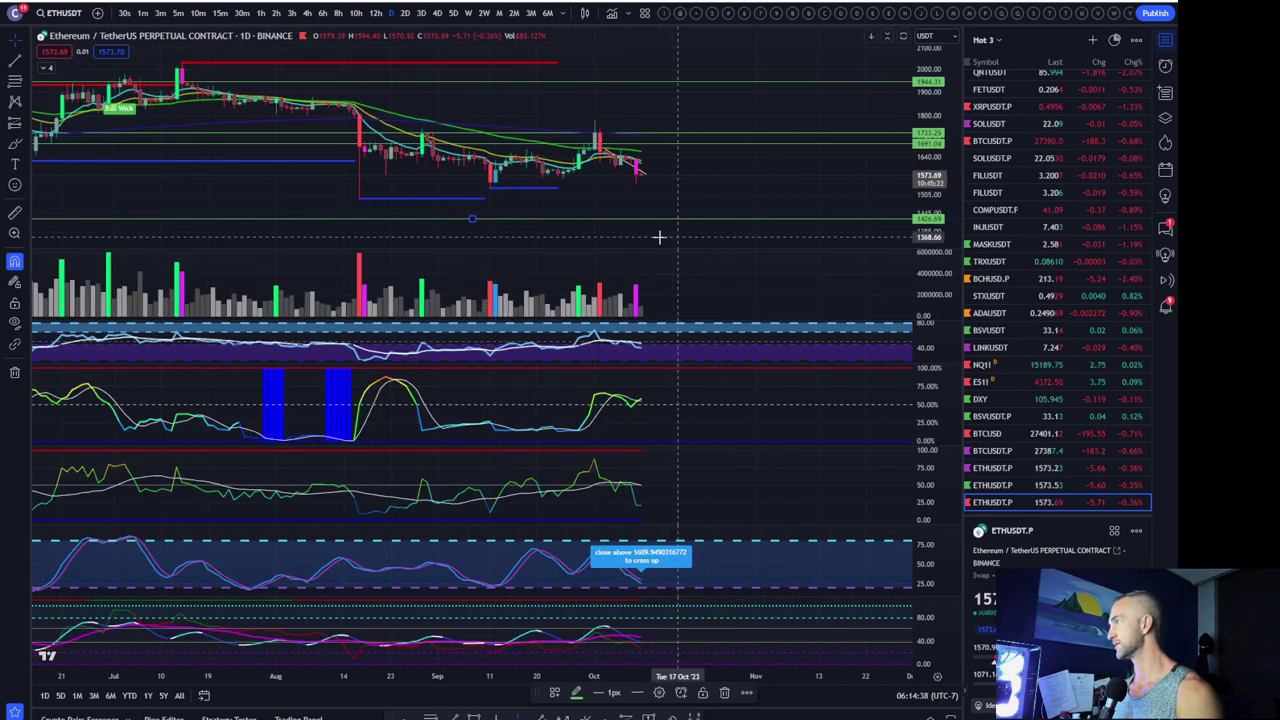
scroll(646, 234, "up", 2)
scroll(646, 234, "up", 1)
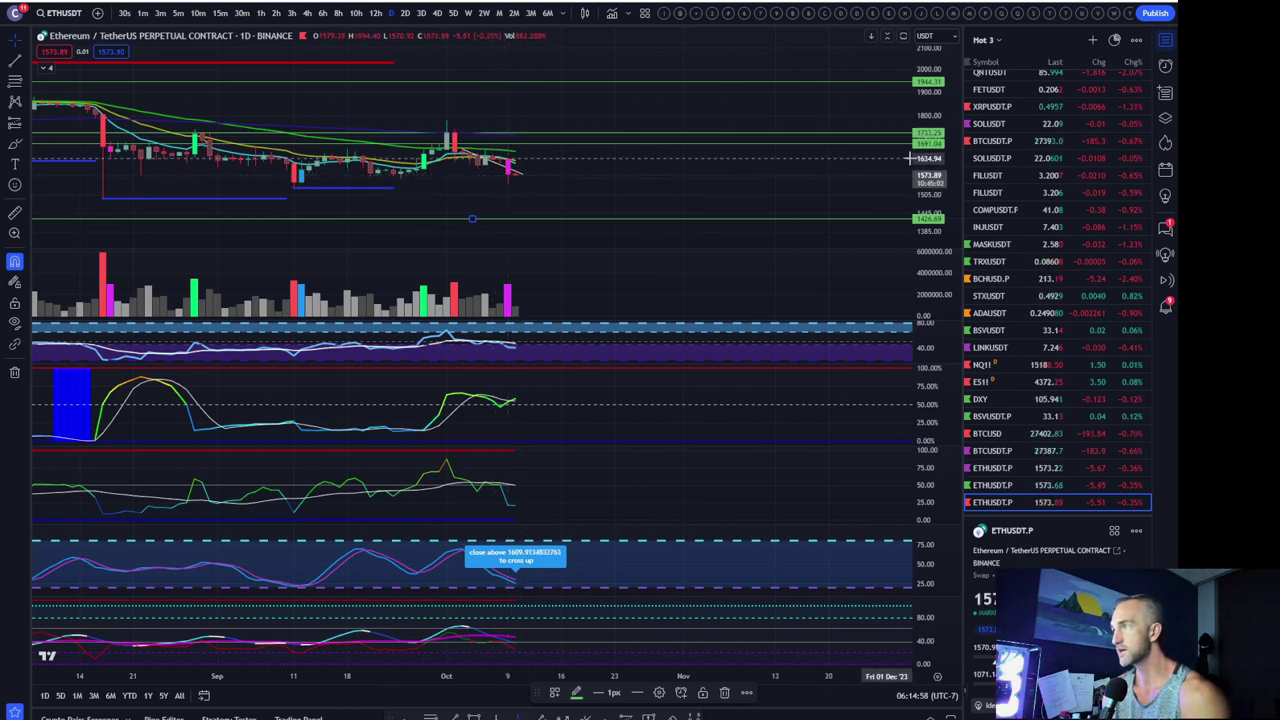
scroll(930, 160, "up", 3)
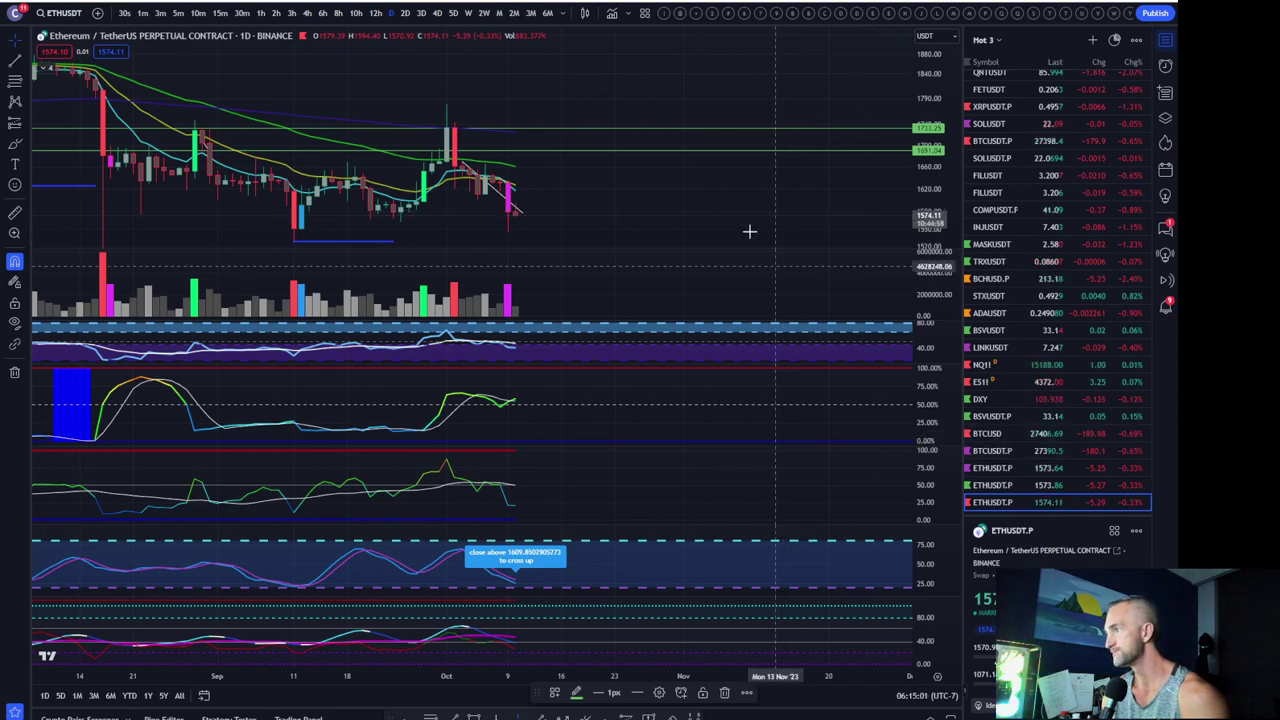
scroll(743, 224, "down", 2)
scroll(740, 224, "down", 2)
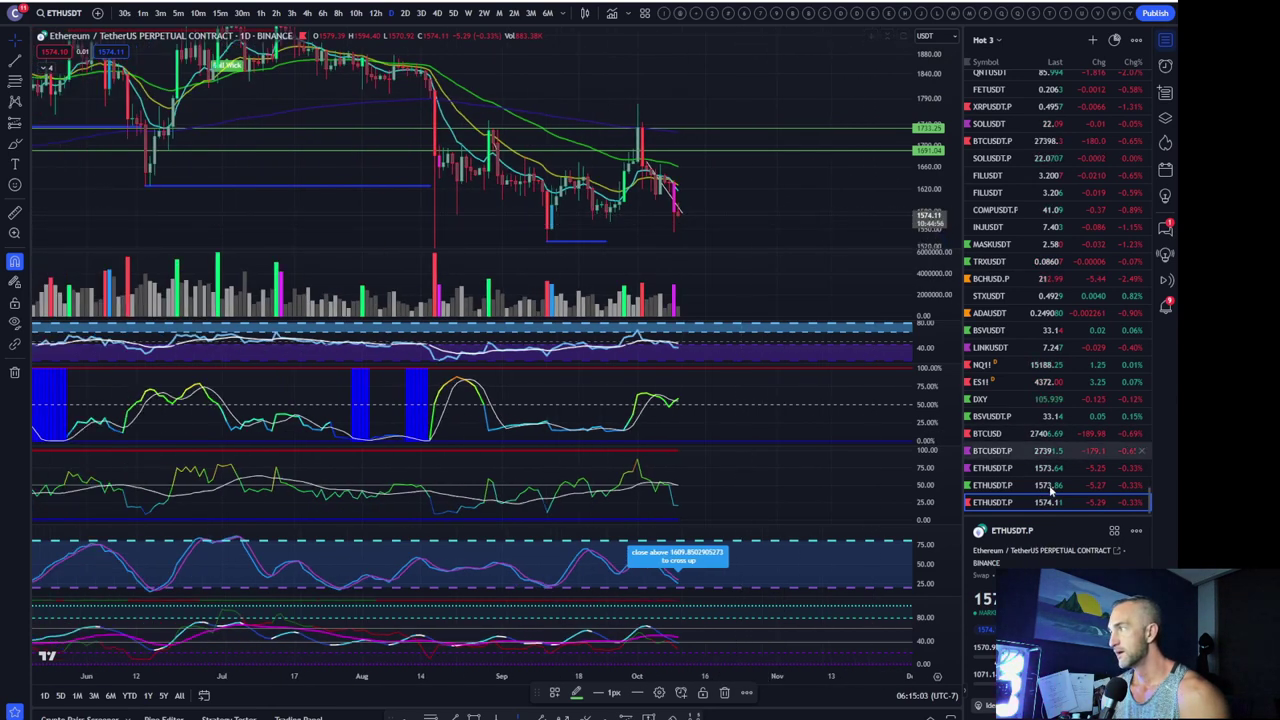
Switch the chart to the BTCUSDT perpetual contract
left_click(993, 452)
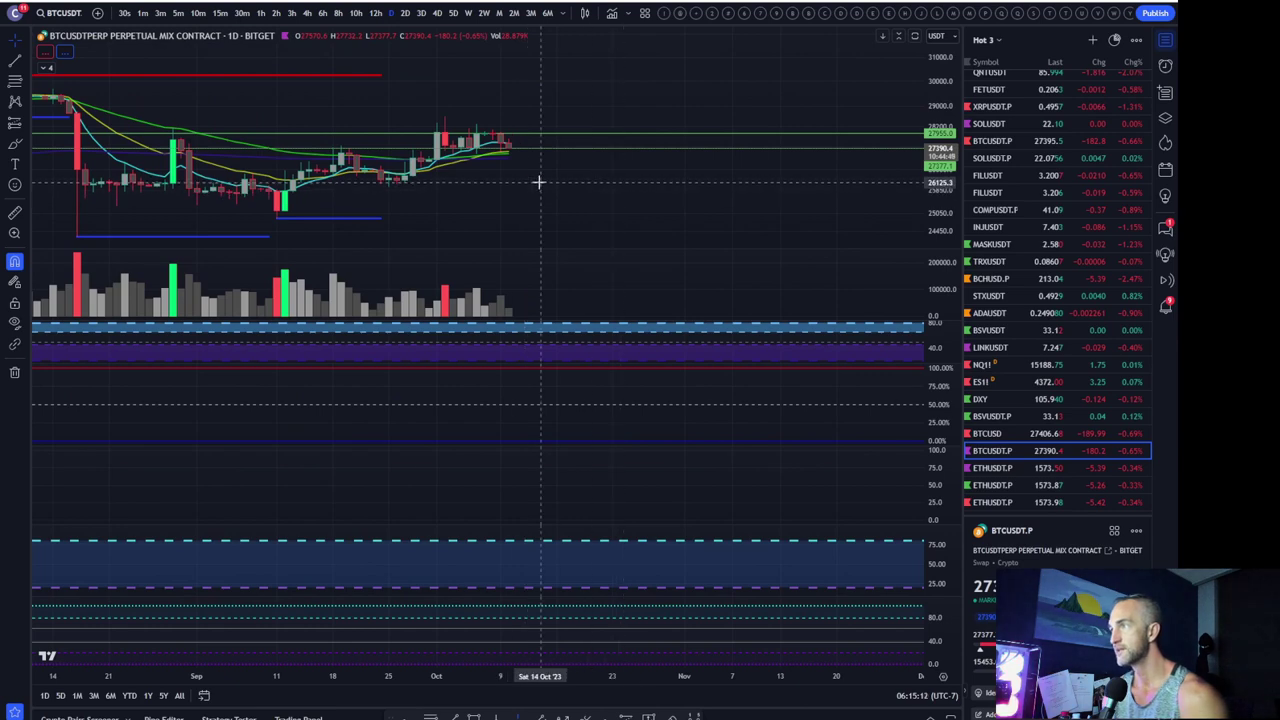
scroll(539, 181, "down", 3)
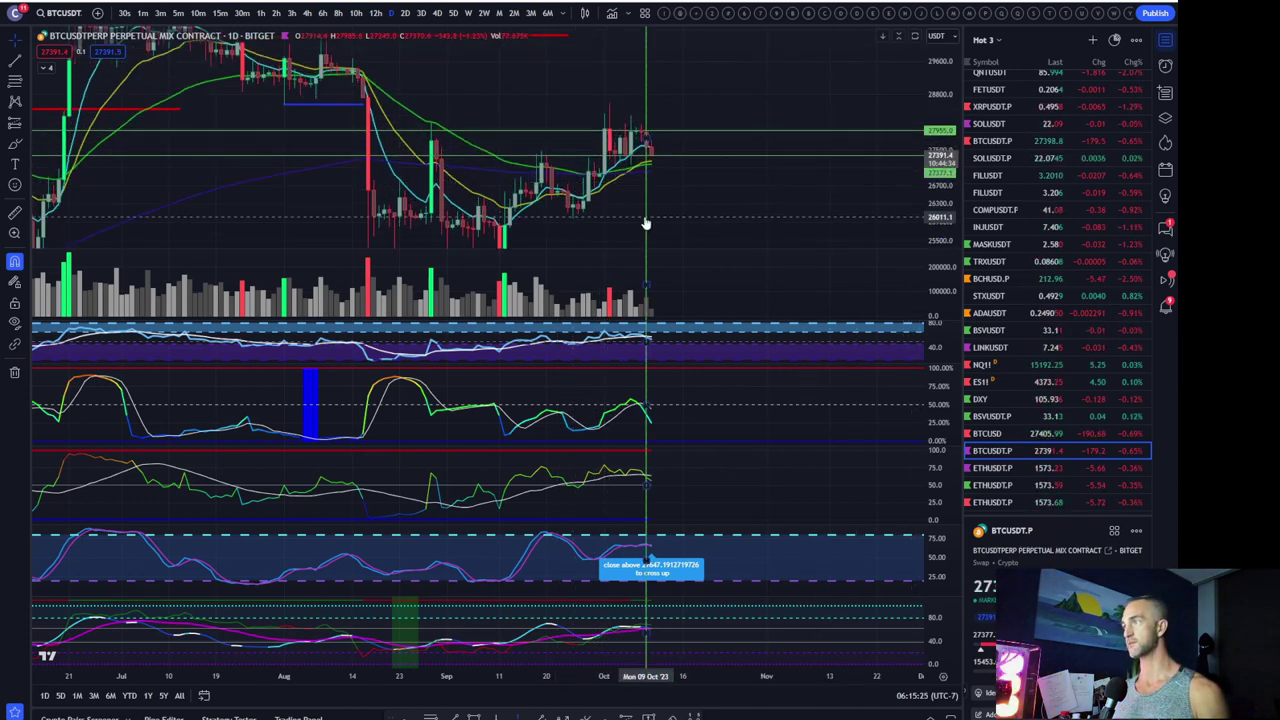
scroll(645, 210, "up", 3)
scroll(645, 208, "down", 3)
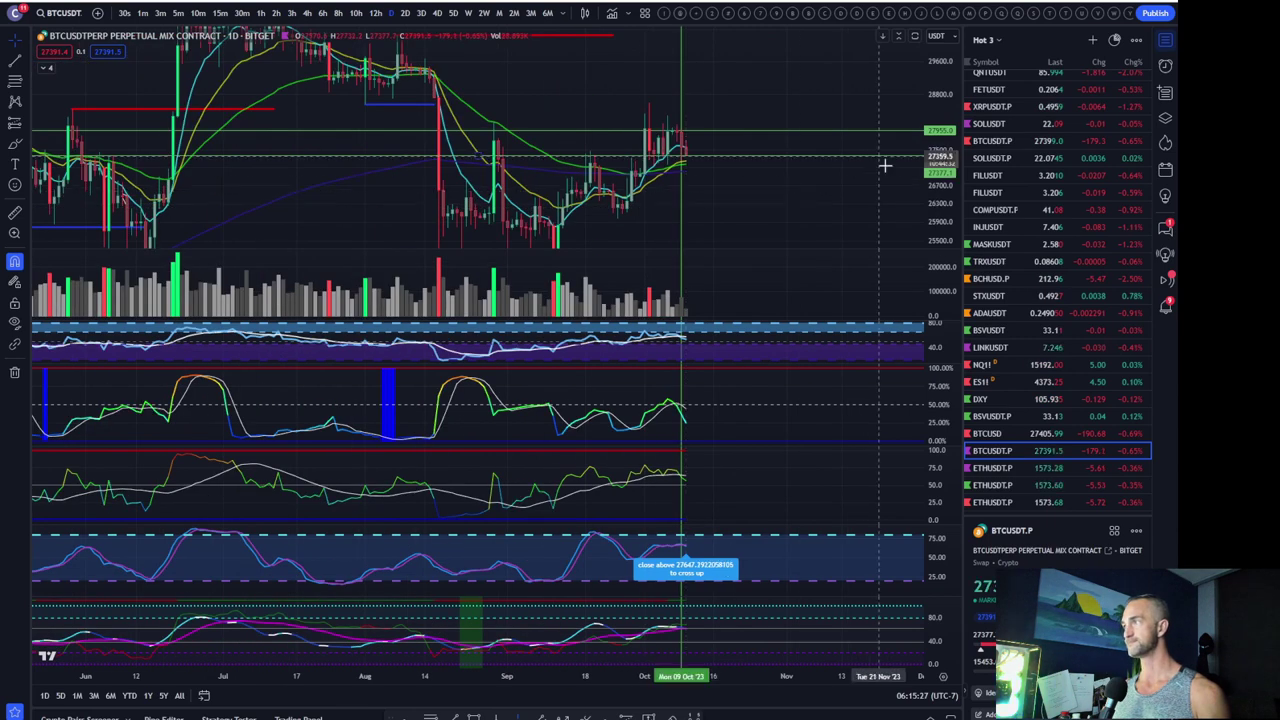
Add a horizontal line at around 28,700 and refit the price scale
left_click_drag(833, 178, 710, 135)
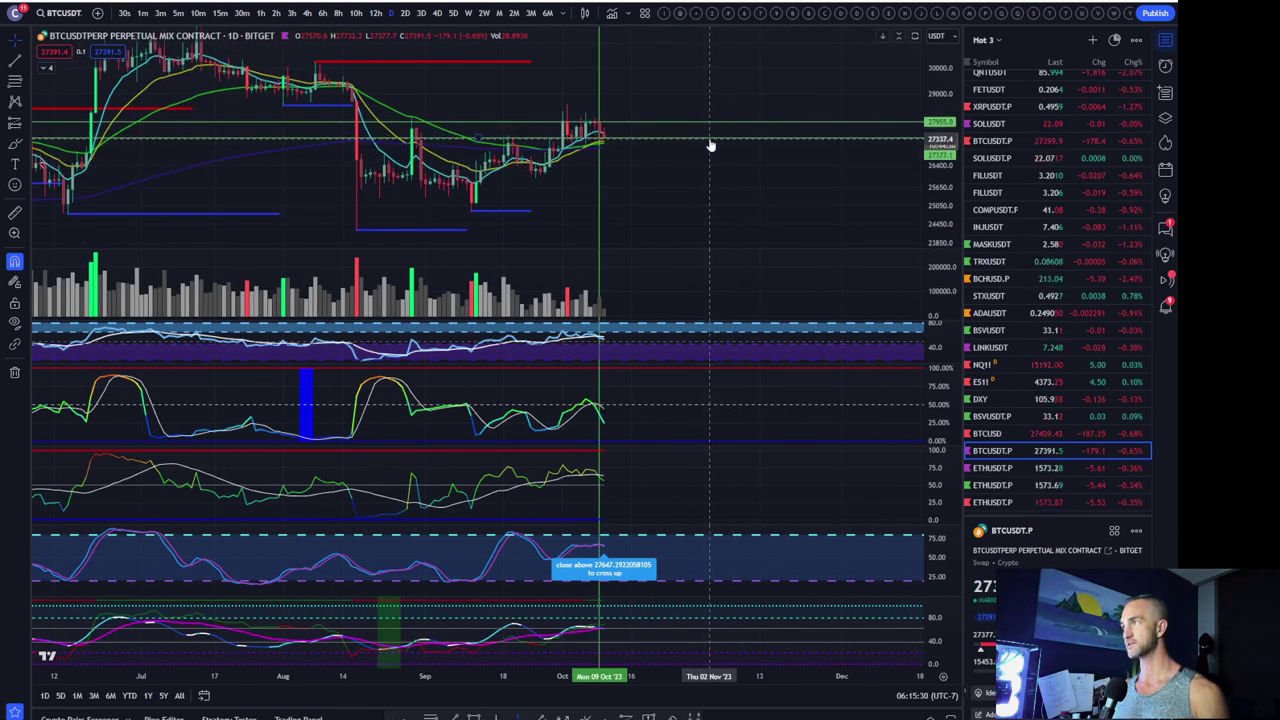
key("alt+h")
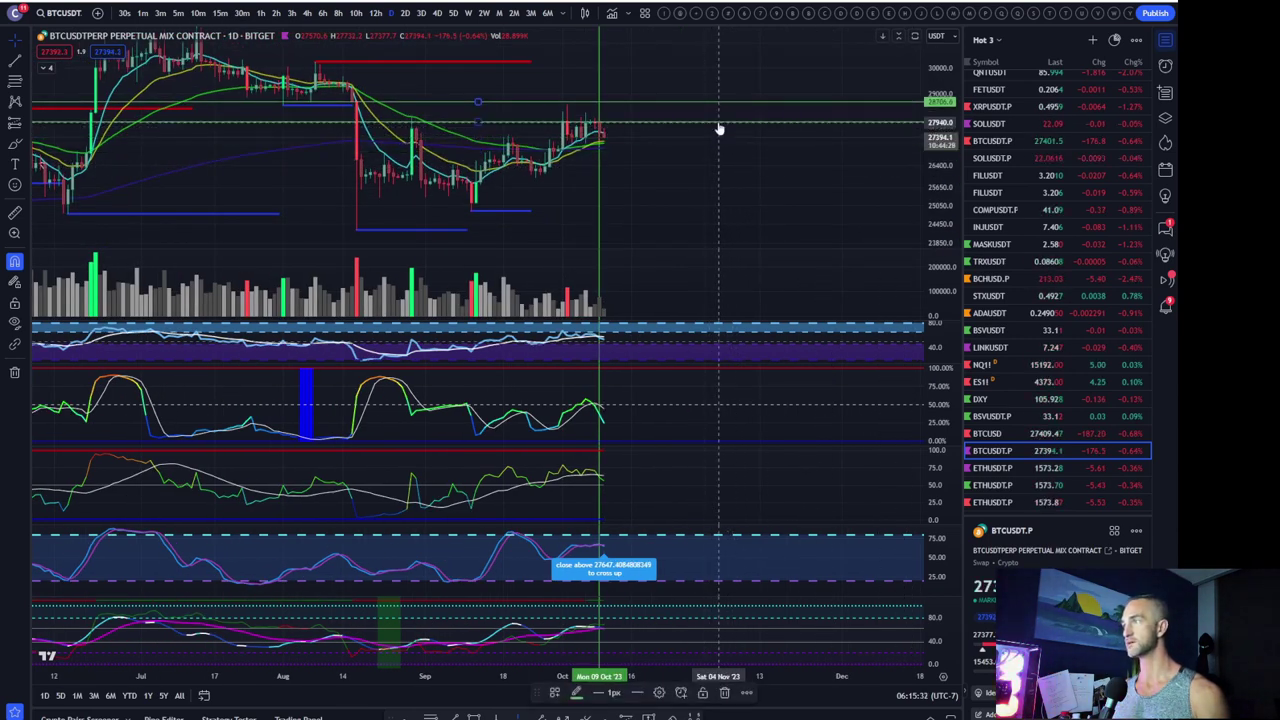
left_click(716, 135)
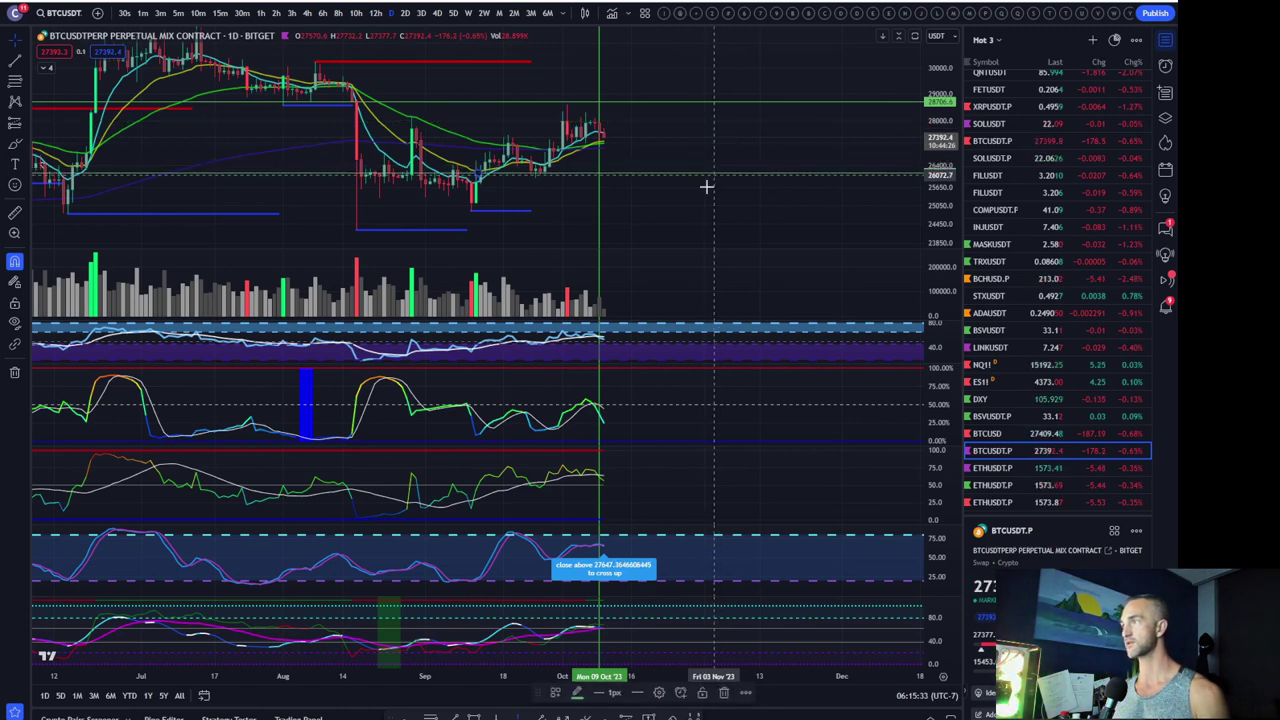
left_click_drag(737, 171, 870, 132)
left_click_drag(947, 141, 857, 149)
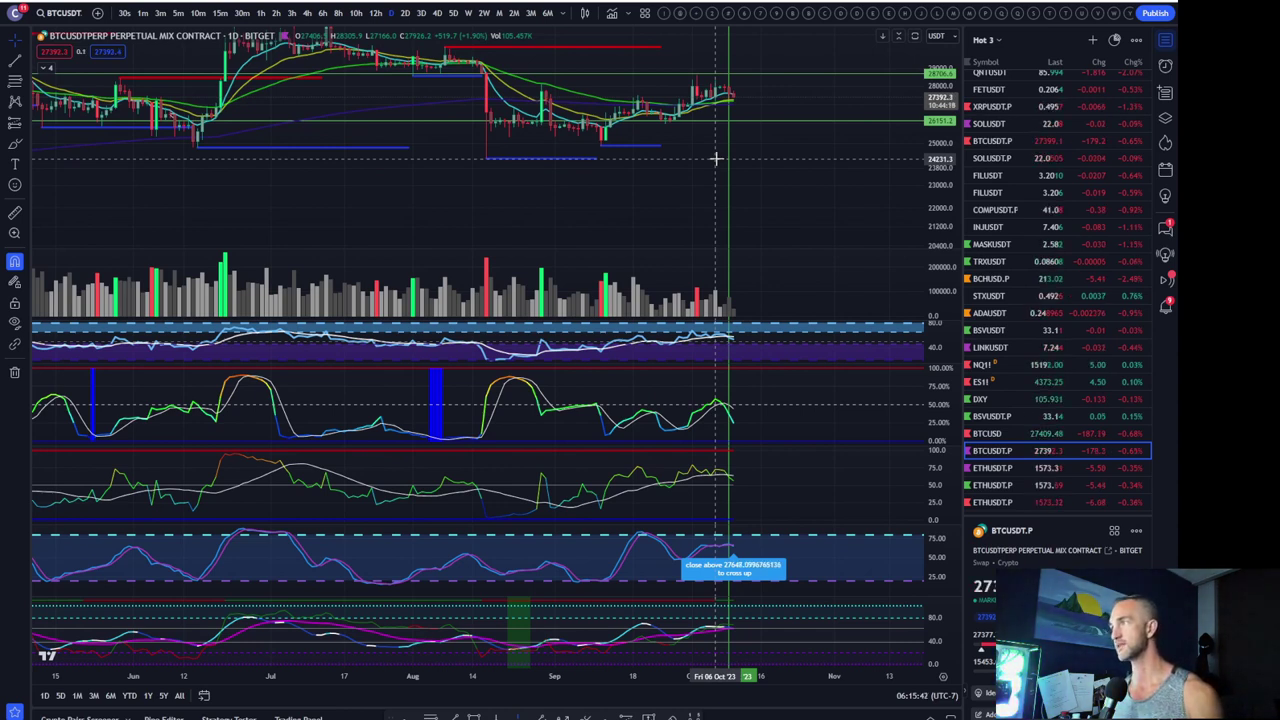
Maximize the BTC price pane and switch to 15-minute candles
double_click(709, 172)
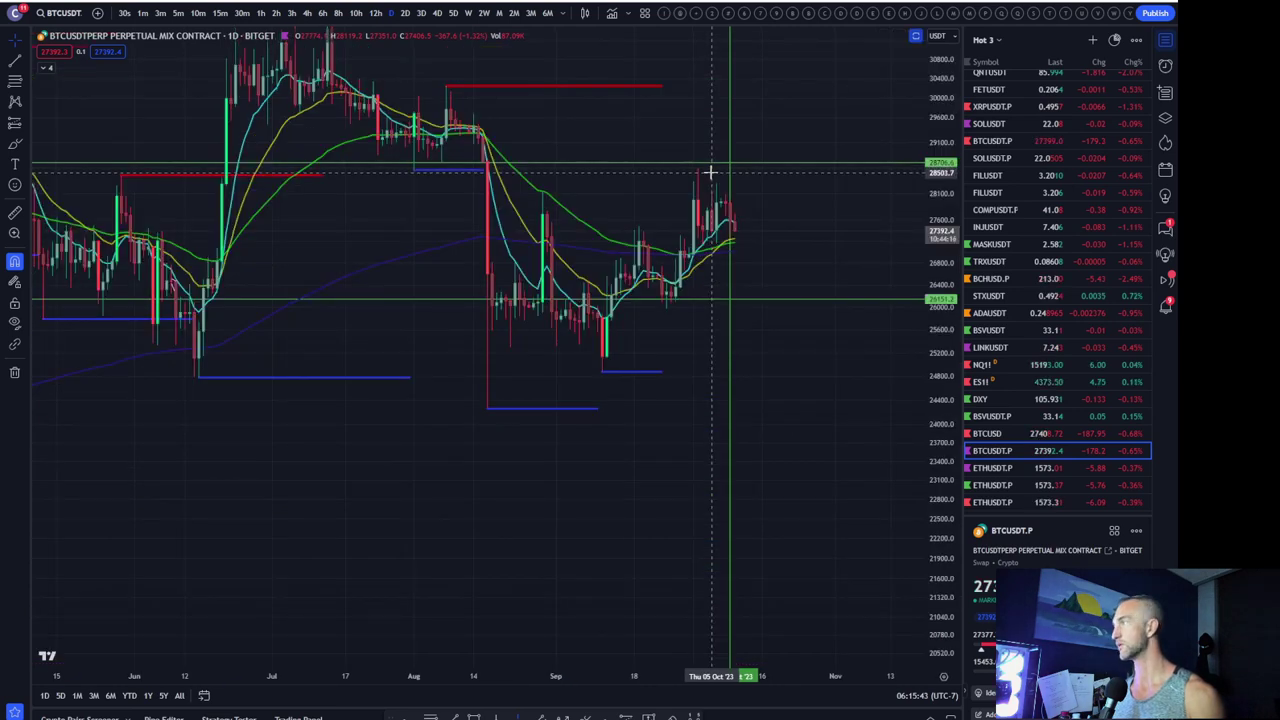
scroll(710, 175, "up", 3)
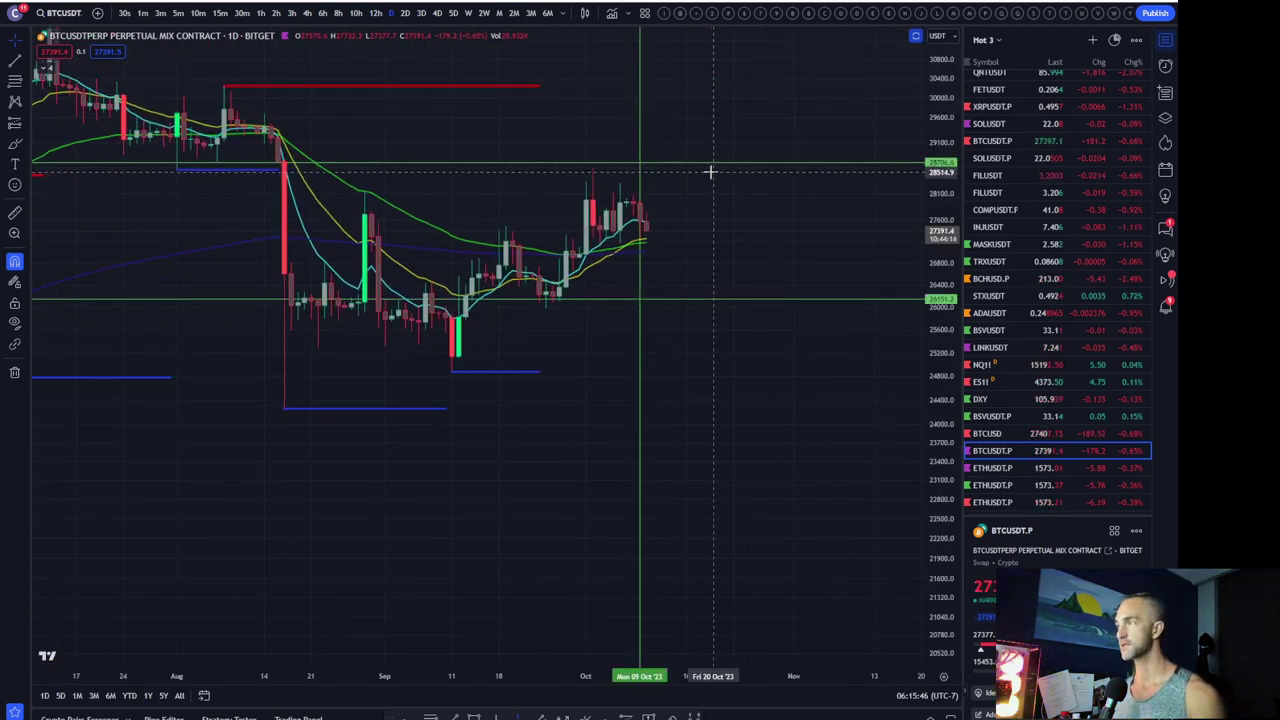
scroll(709, 172, "up", 2)
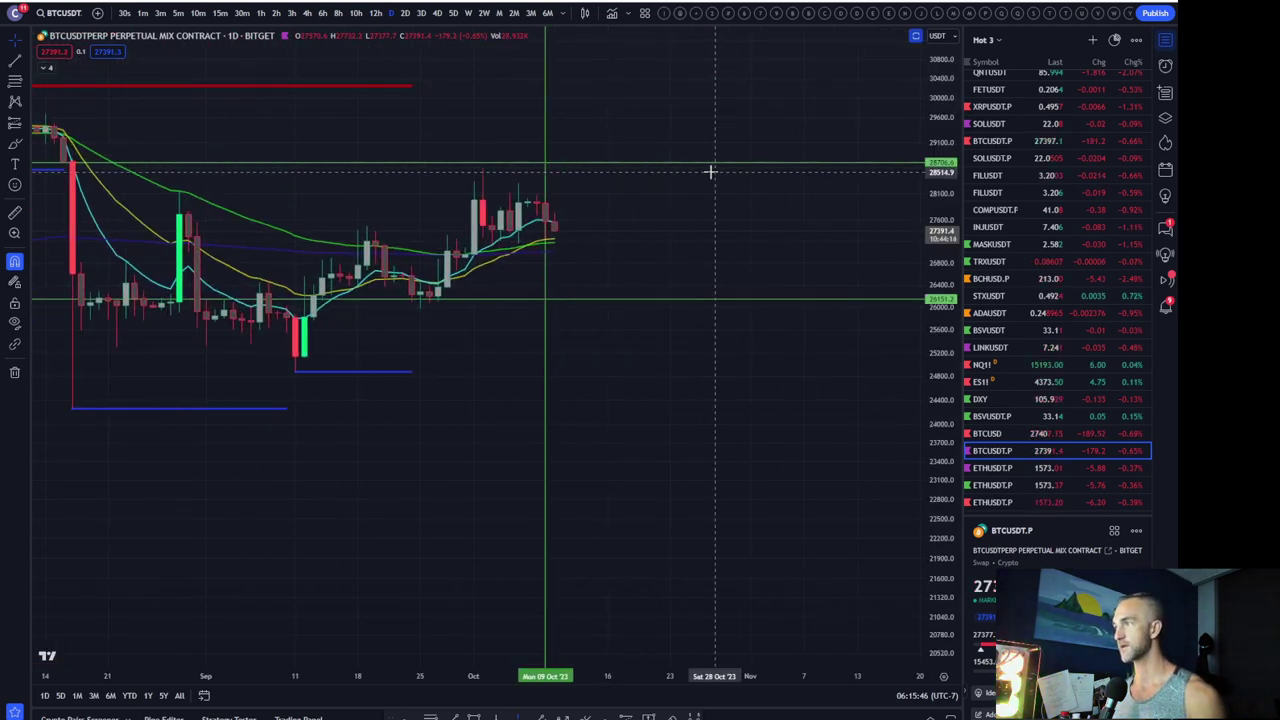
left_click(219, 13)
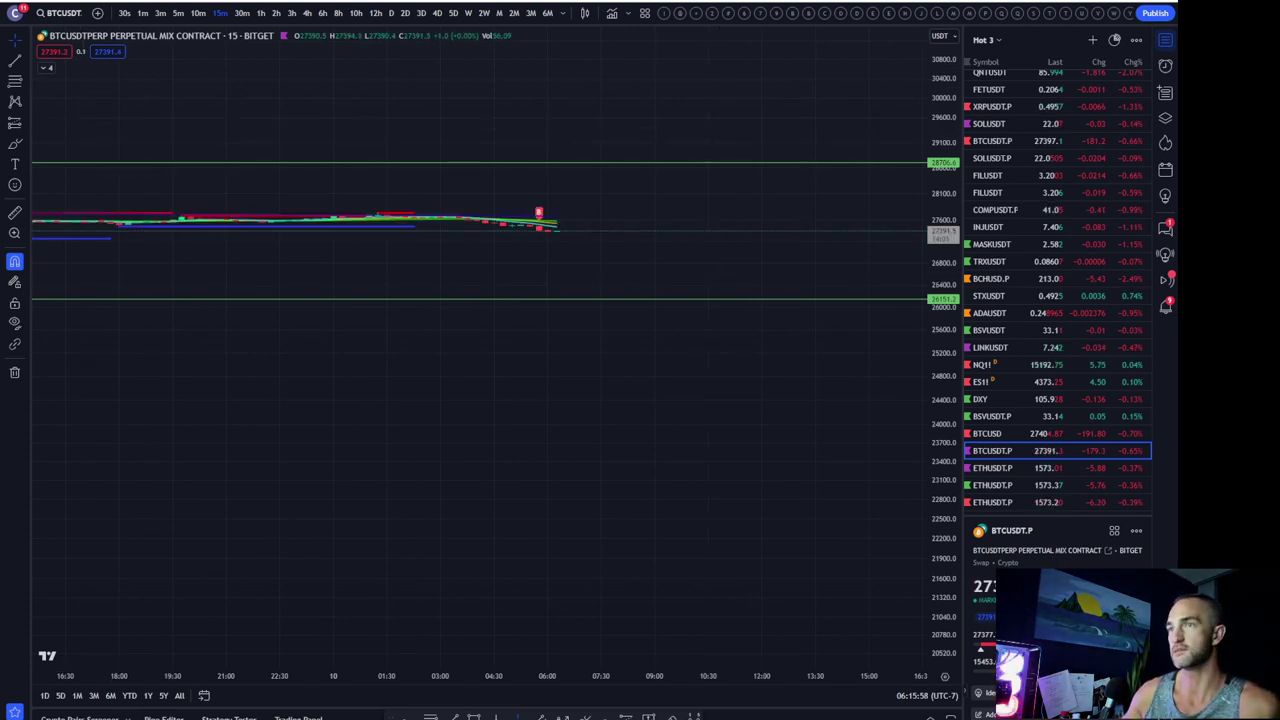
Return to MEXC's ETH USDT perpetual page and view its chart on 5-minute candles
key("alt+Tab")
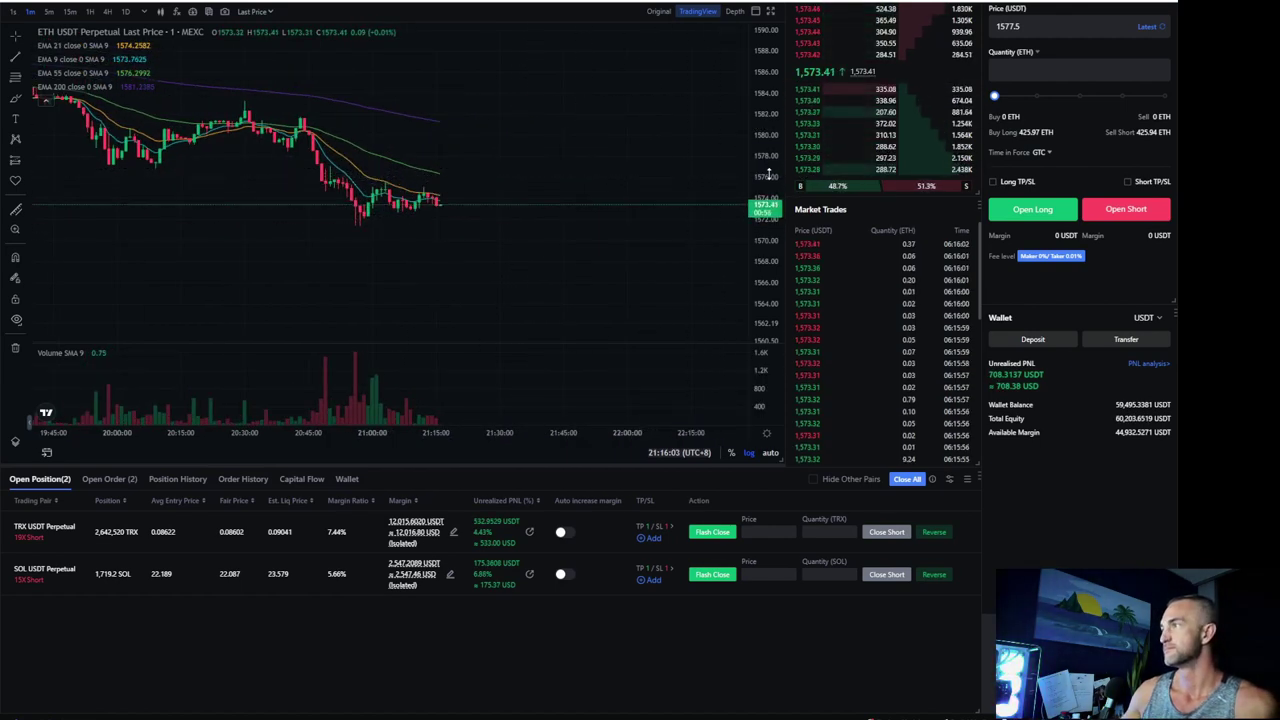
scroll(766, 173, "up", 3)
scroll(766, 173, "up", 3)
scroll(486, 226, "up", 2)
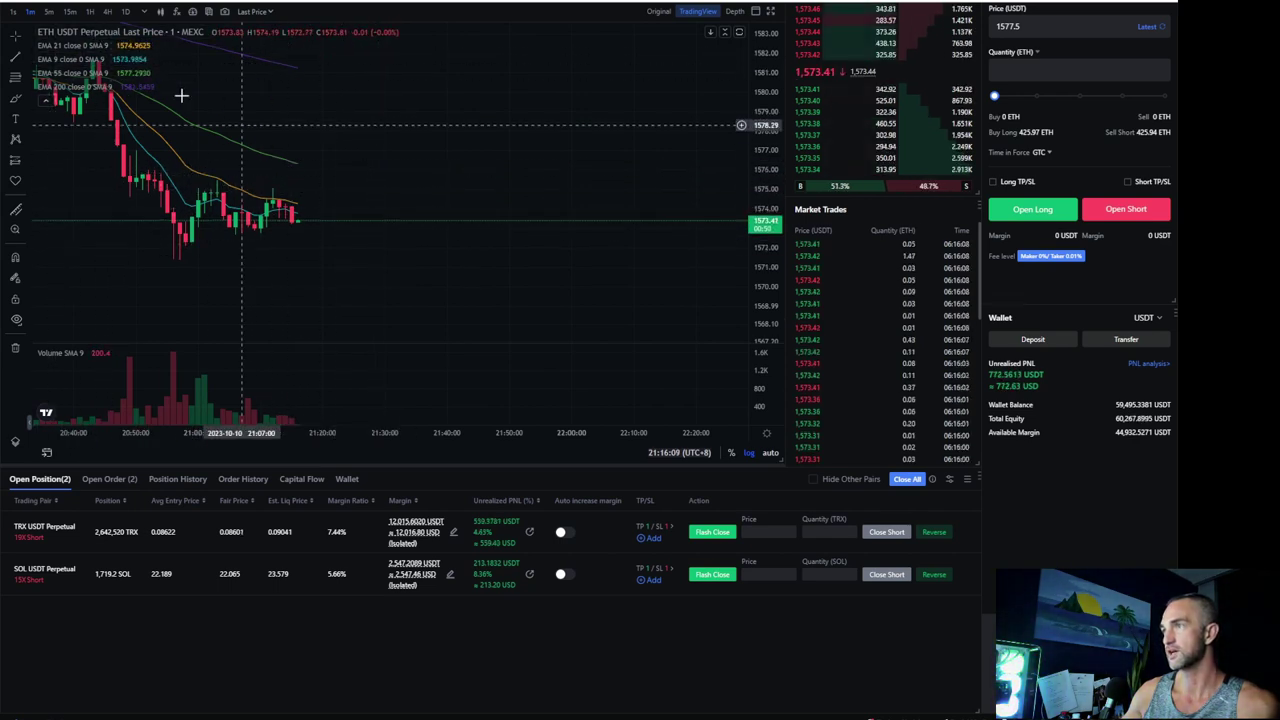
left_click(49, 13)
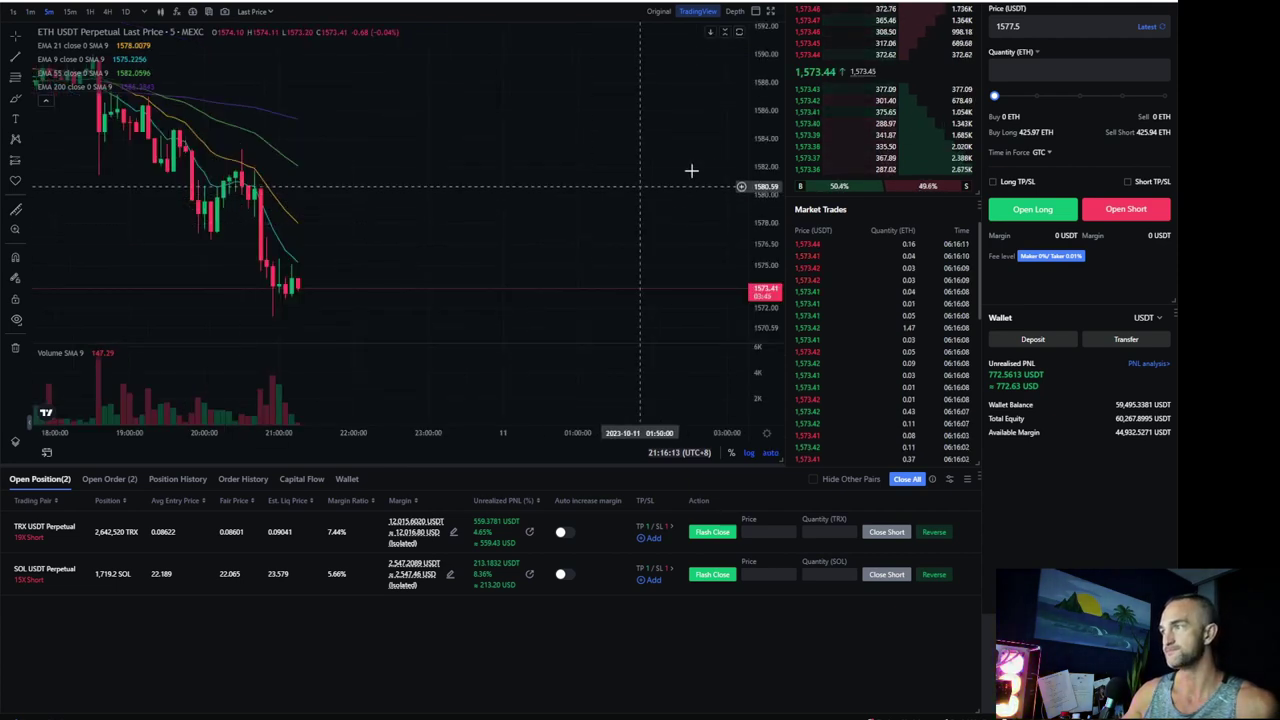
left_click_drag(764, 194, 764, 250)
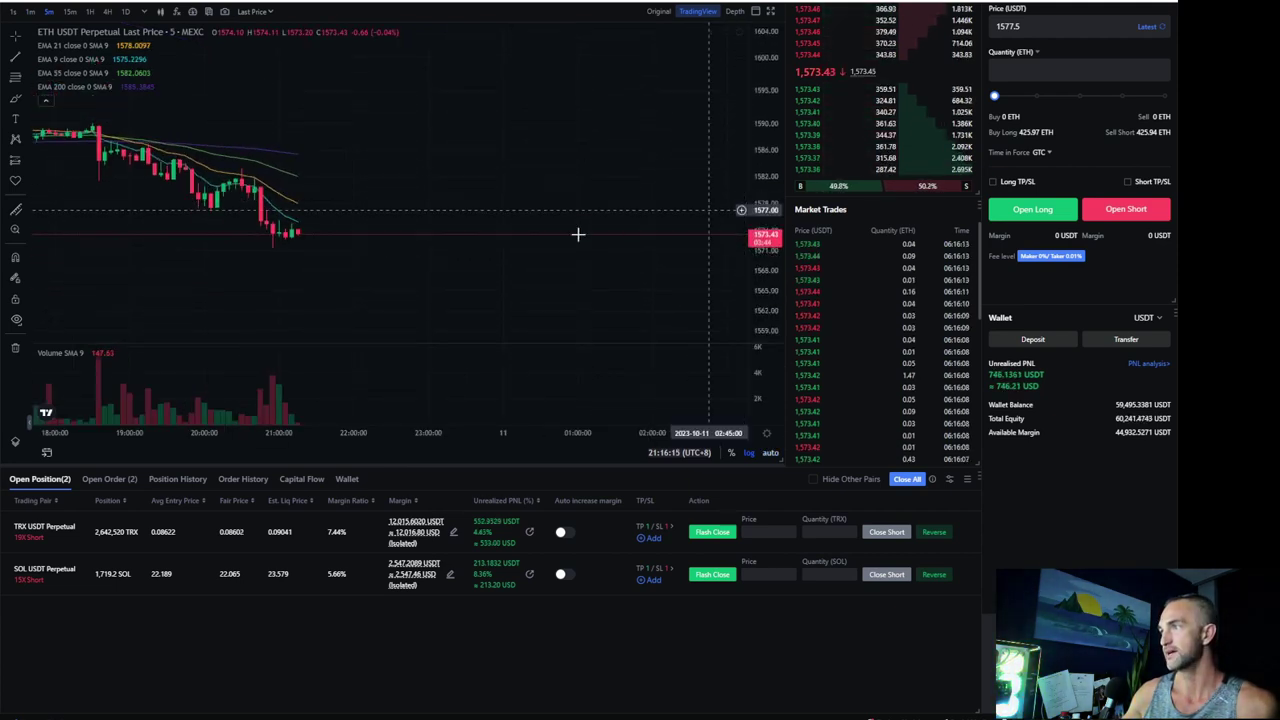
scroll(366, 268, "down", 3)
scroll(366, 268, "down", 3)
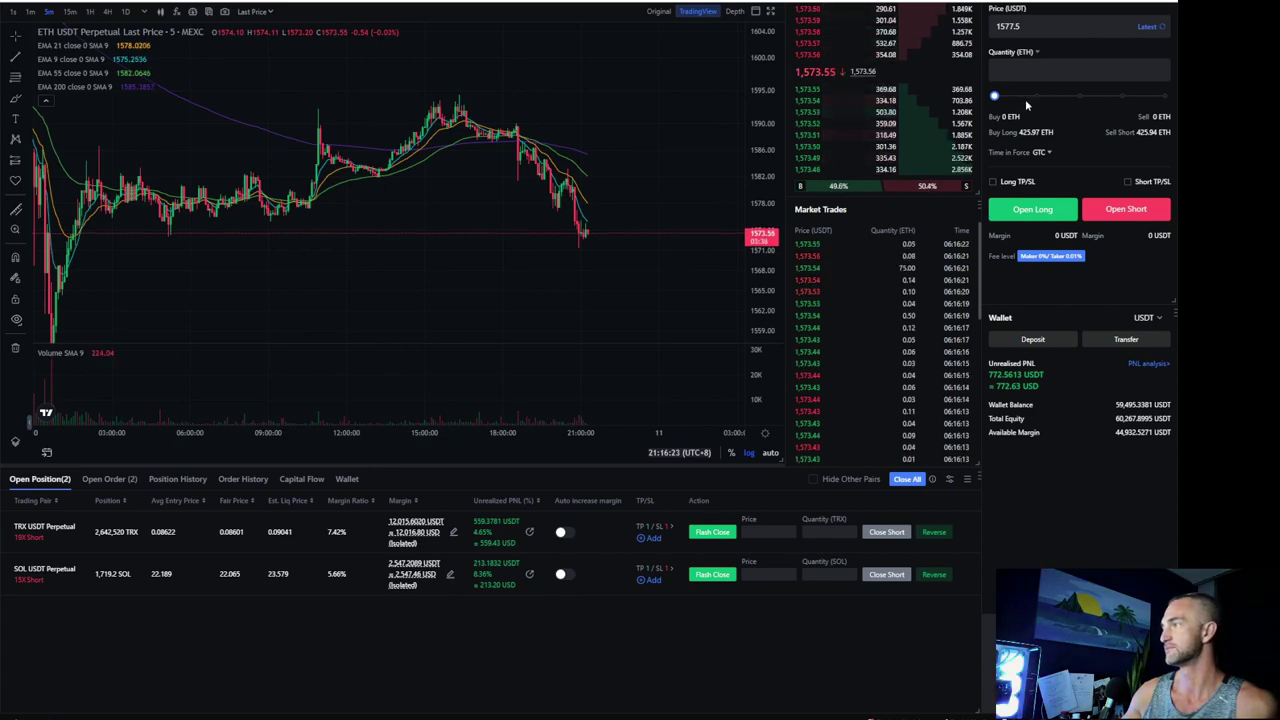
Set the ETH order quantity slider to 12%, then open a blank new browser tab
left_click(1015, 97)
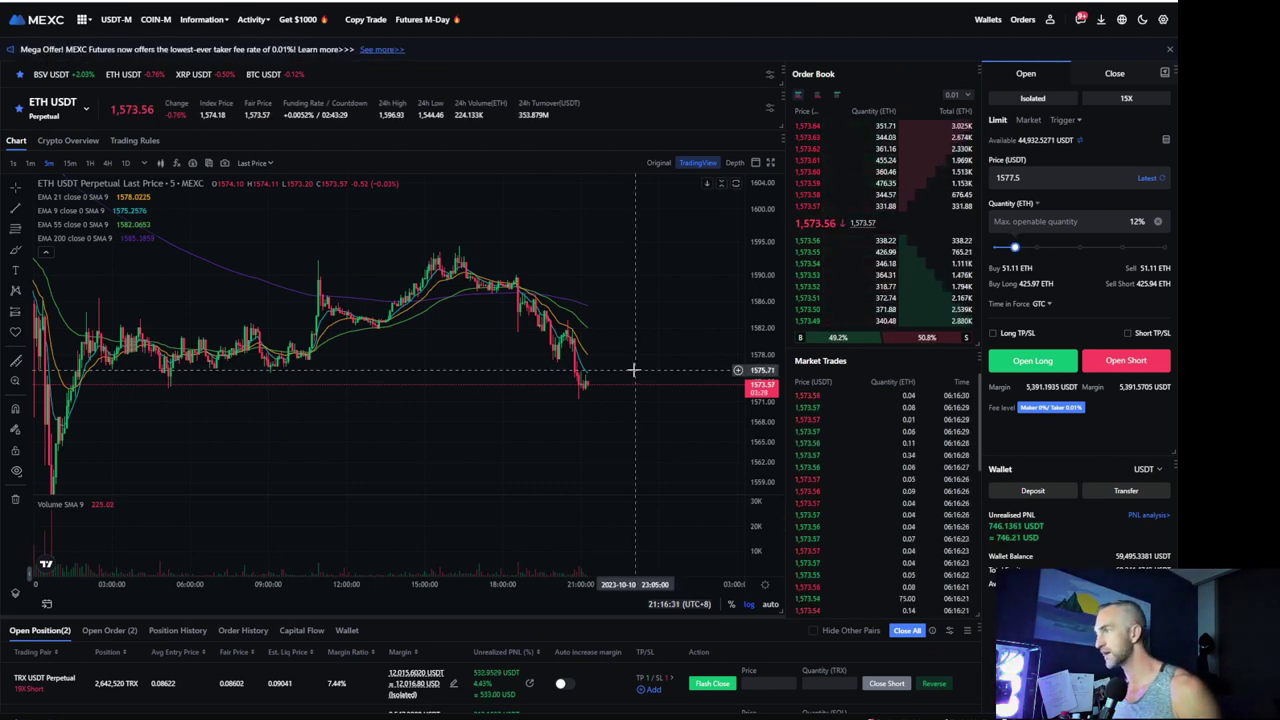
scroll(633, 370, "down", 1)
scroll(633, 370, "up", 1)
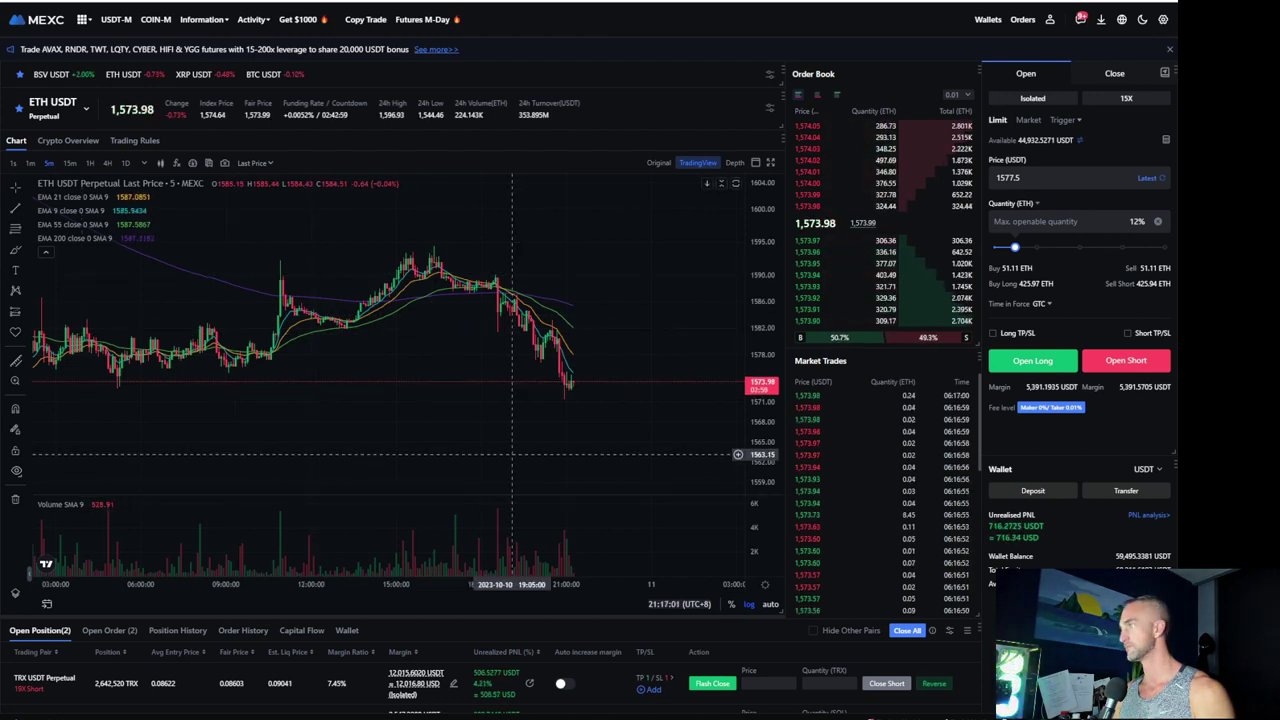
scroll(563, 374, "up", 2)
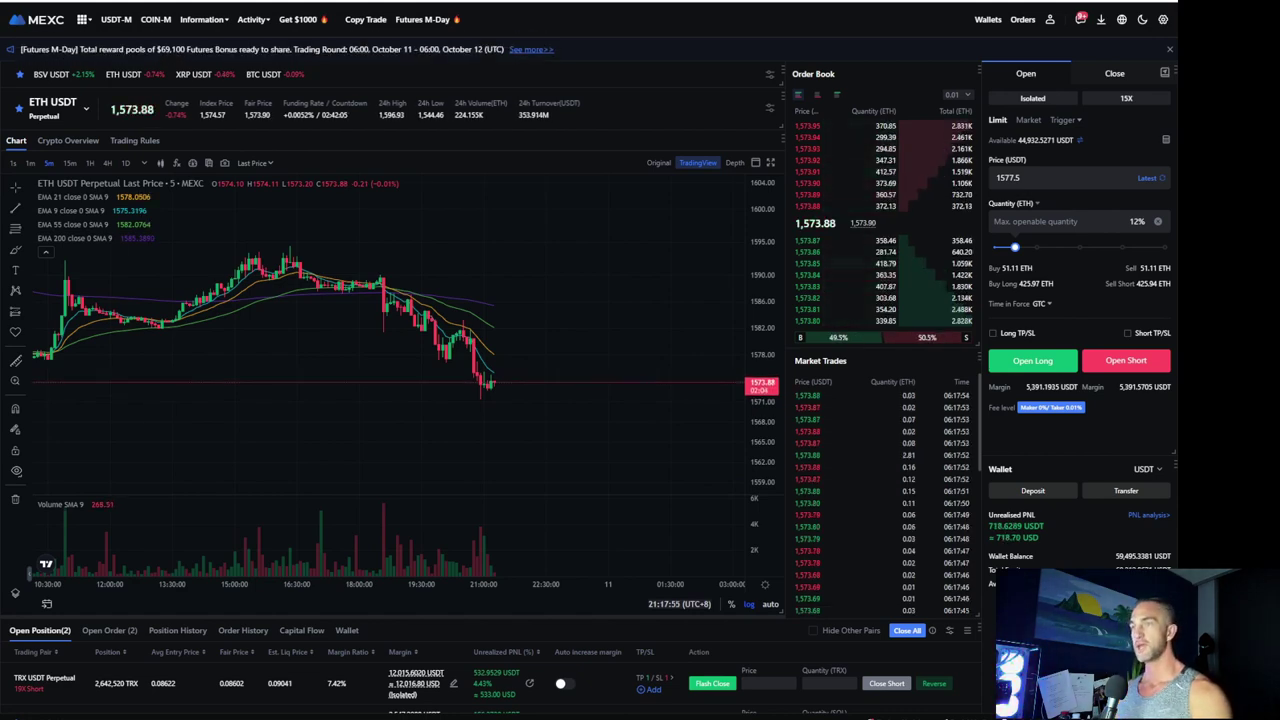
key("ctrl+t")
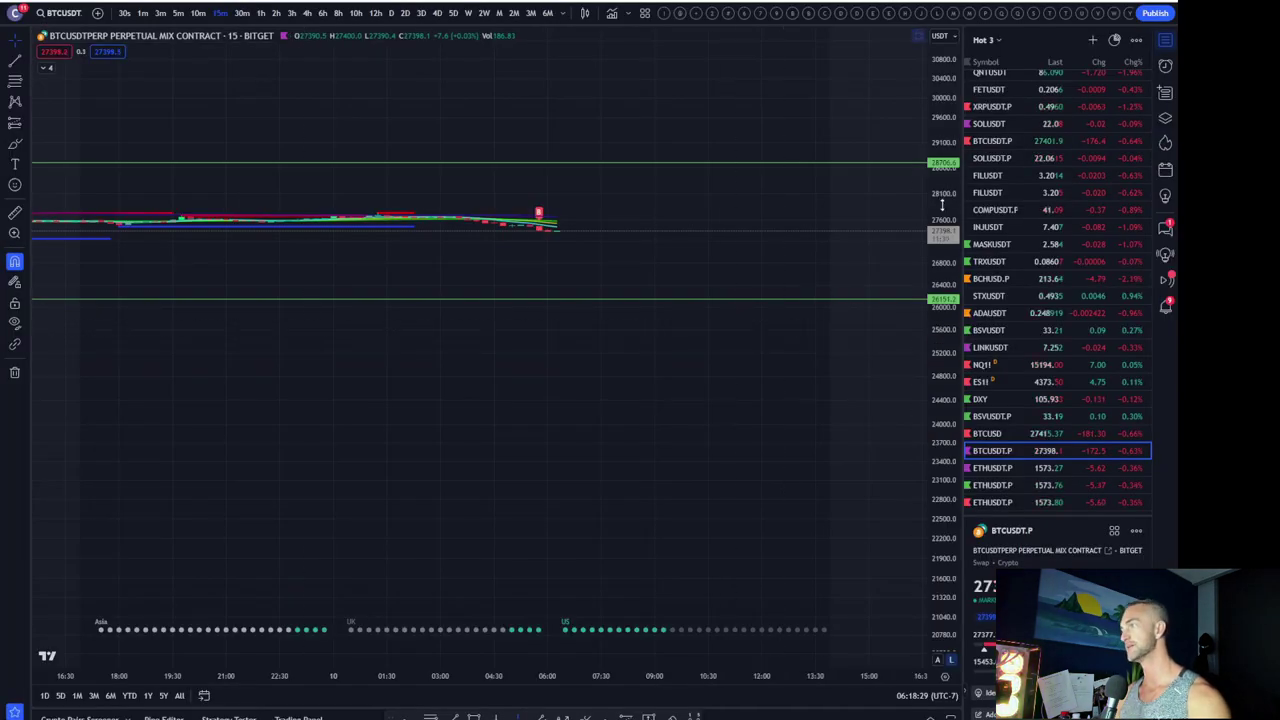
Reframe the BTCUSDT 15-minute chart to show October 8–10 down to the 27,398 dip
left_click_drag(942, 205, 731, 317)
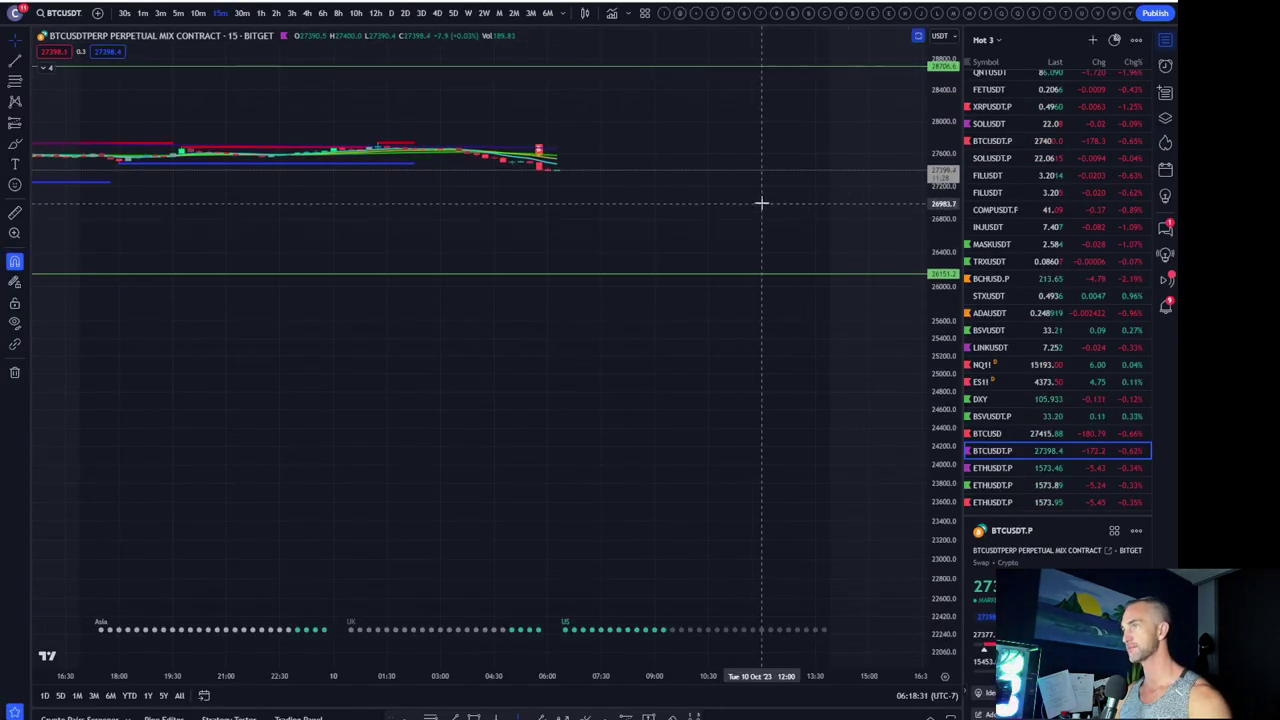
scroll(731, 310, "down", 3)
scroll(731, 310, "down", 3)
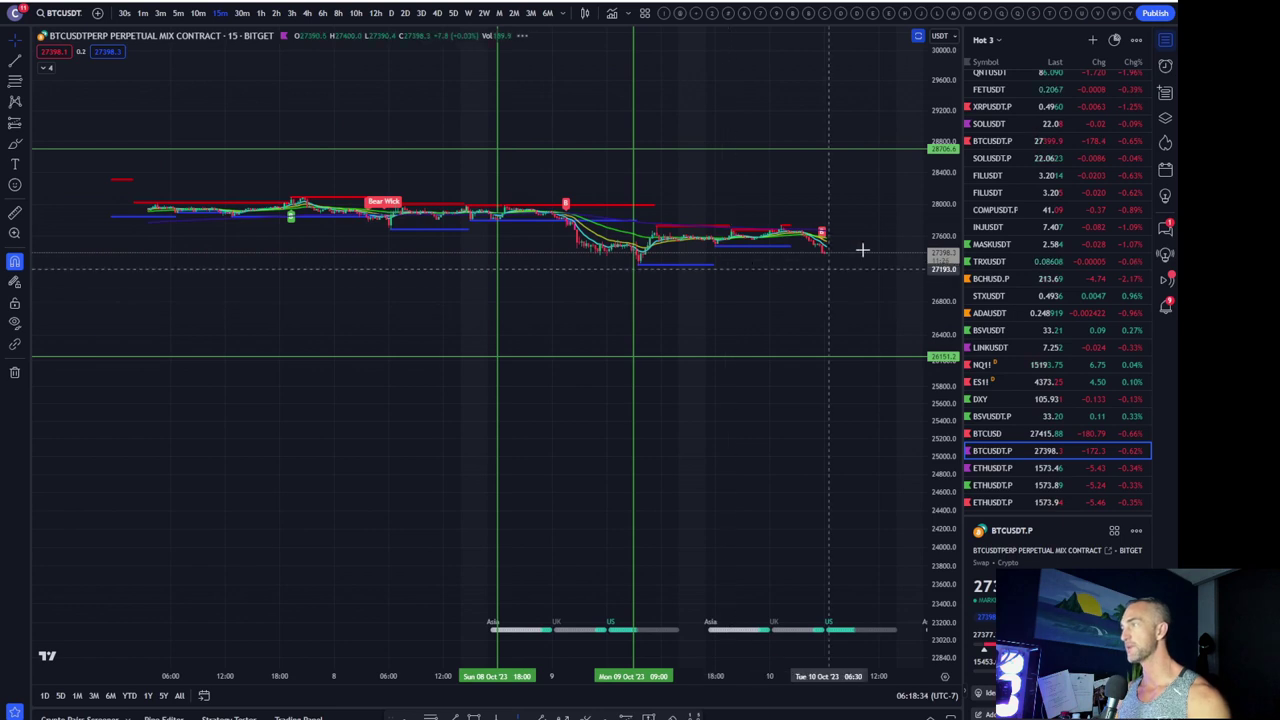
left_click_drag(950, 225, 945, 238)
scroll(860, 245, "up", 3)
left_click_drag(809, 240, 793, 256)
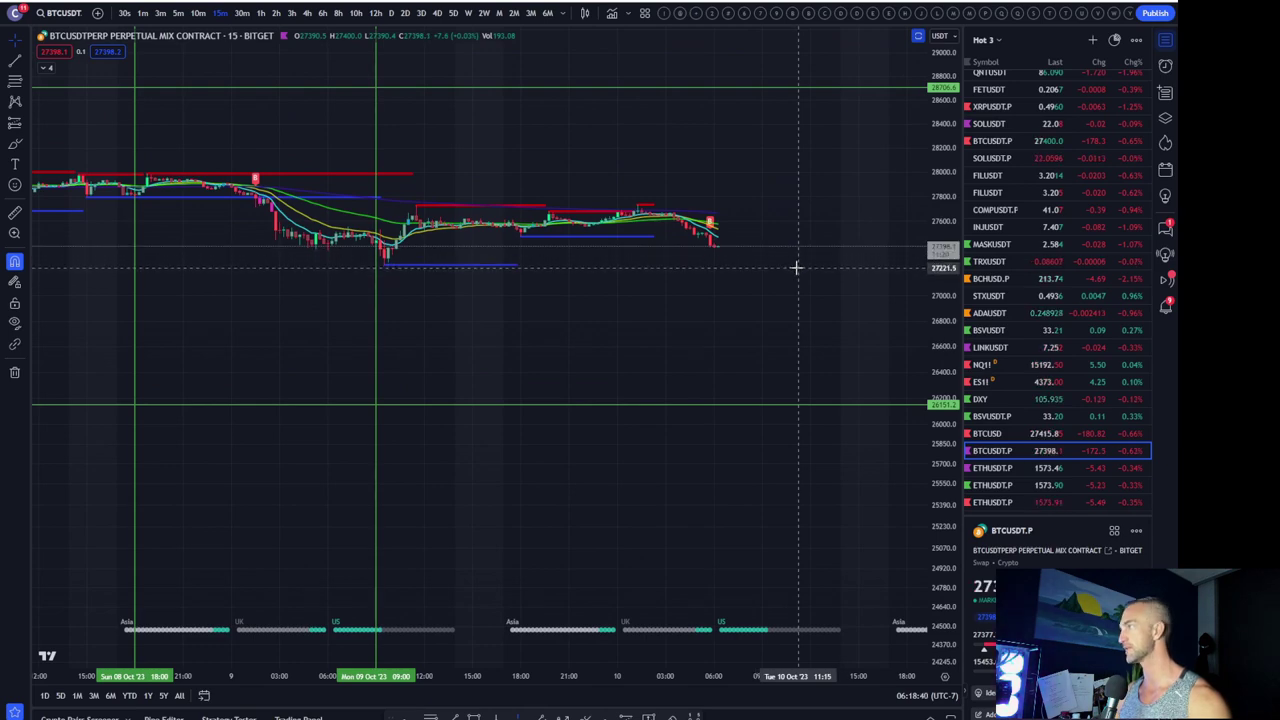
left_click_drag(942, 300, 942, 248)
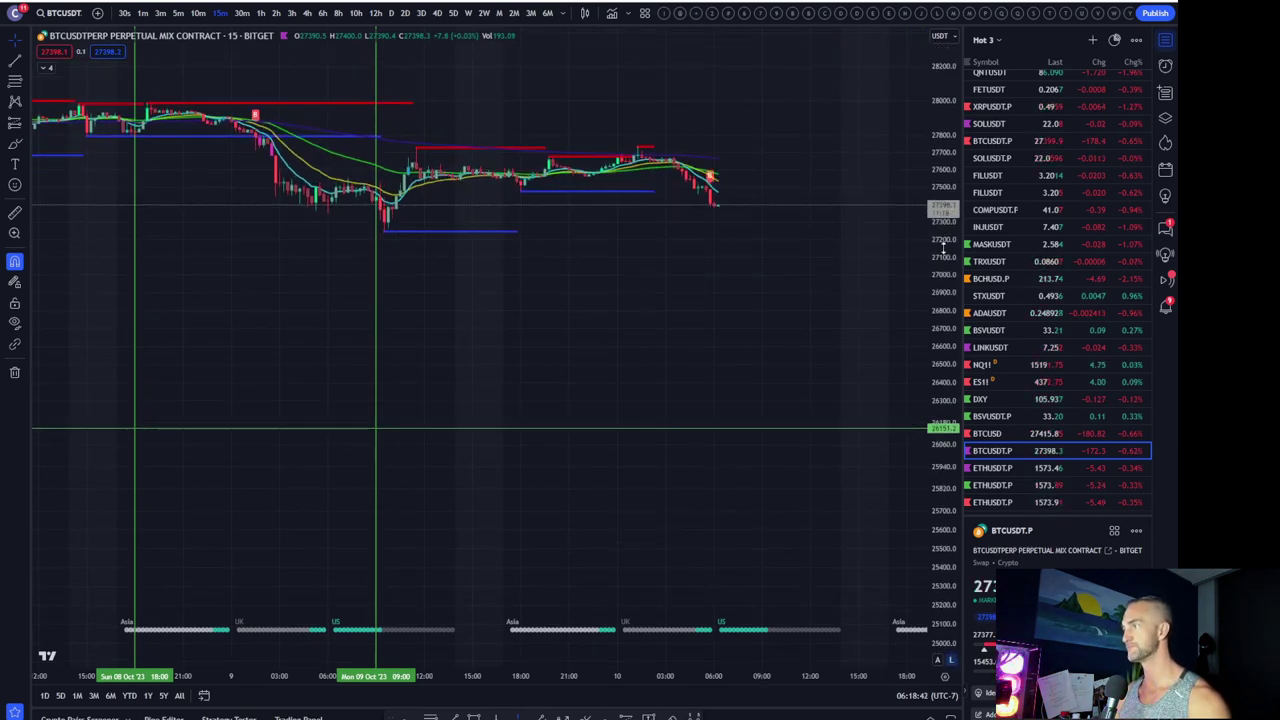
left_click_drag(719, 227, 694, 274)
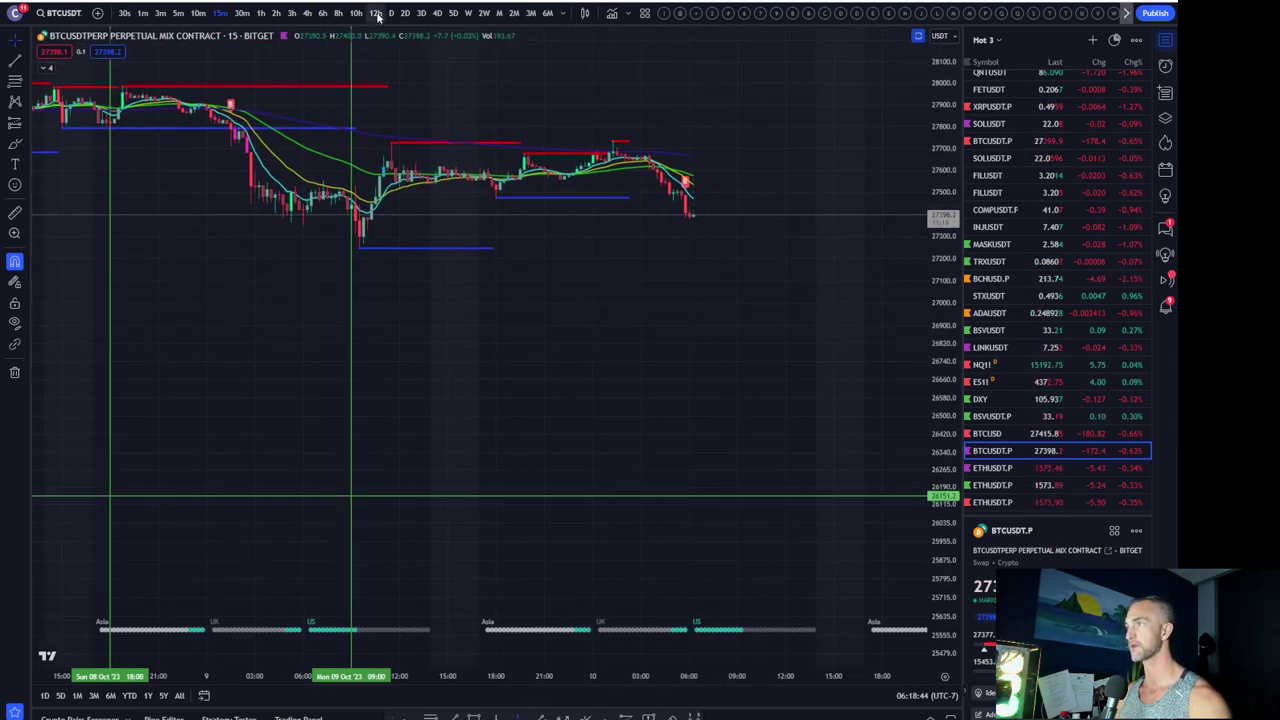
left_click(308, 13)
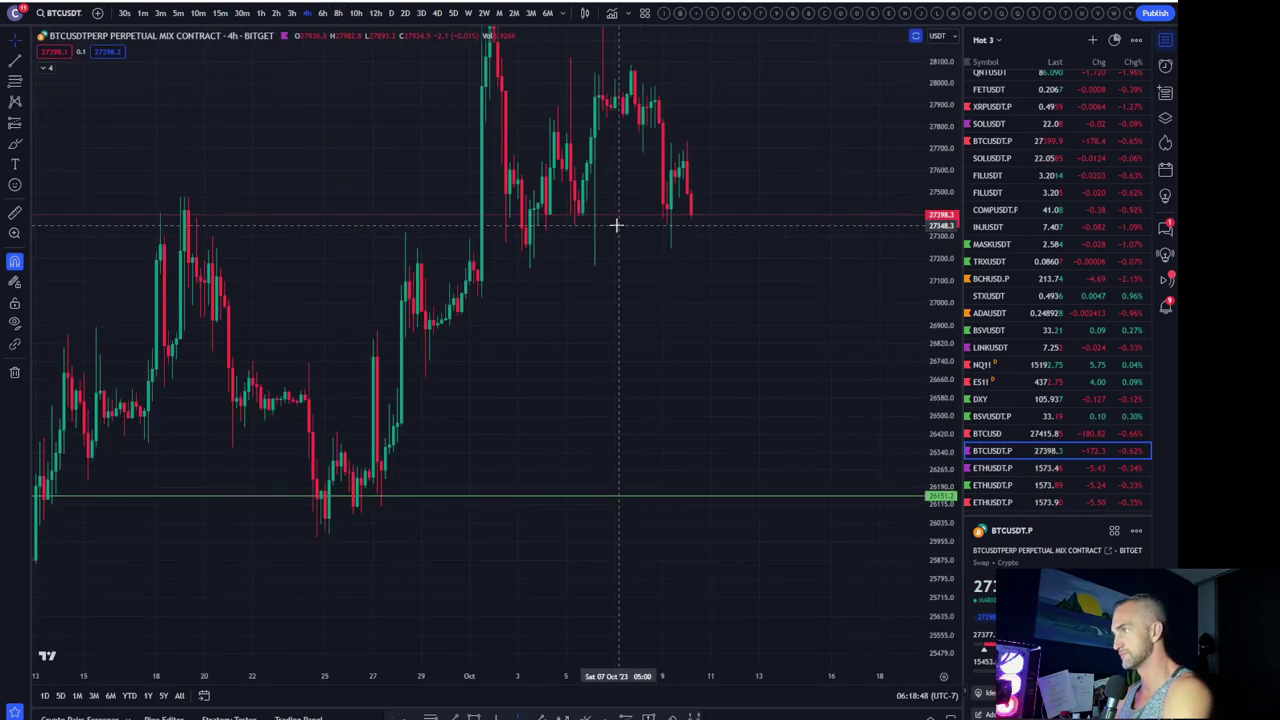
scroll(617, 225, "up", 3)
mouse_move(617, 244)
left_mouse_down()
mouse_move(869, 215)
mouse_move(940, 236)
mouse_move(940, 262)
left_mouse_up()
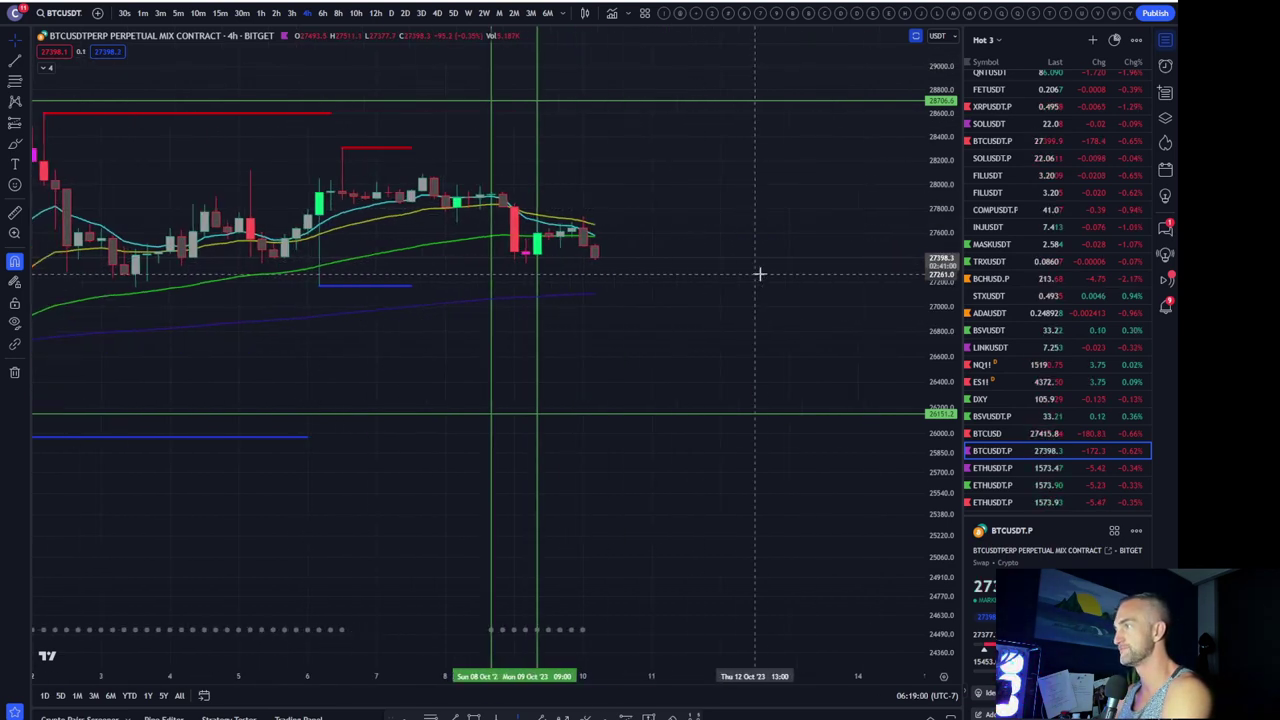
scroll(714, 283, "down", 2)
scroll(711, 283, "down", 2)
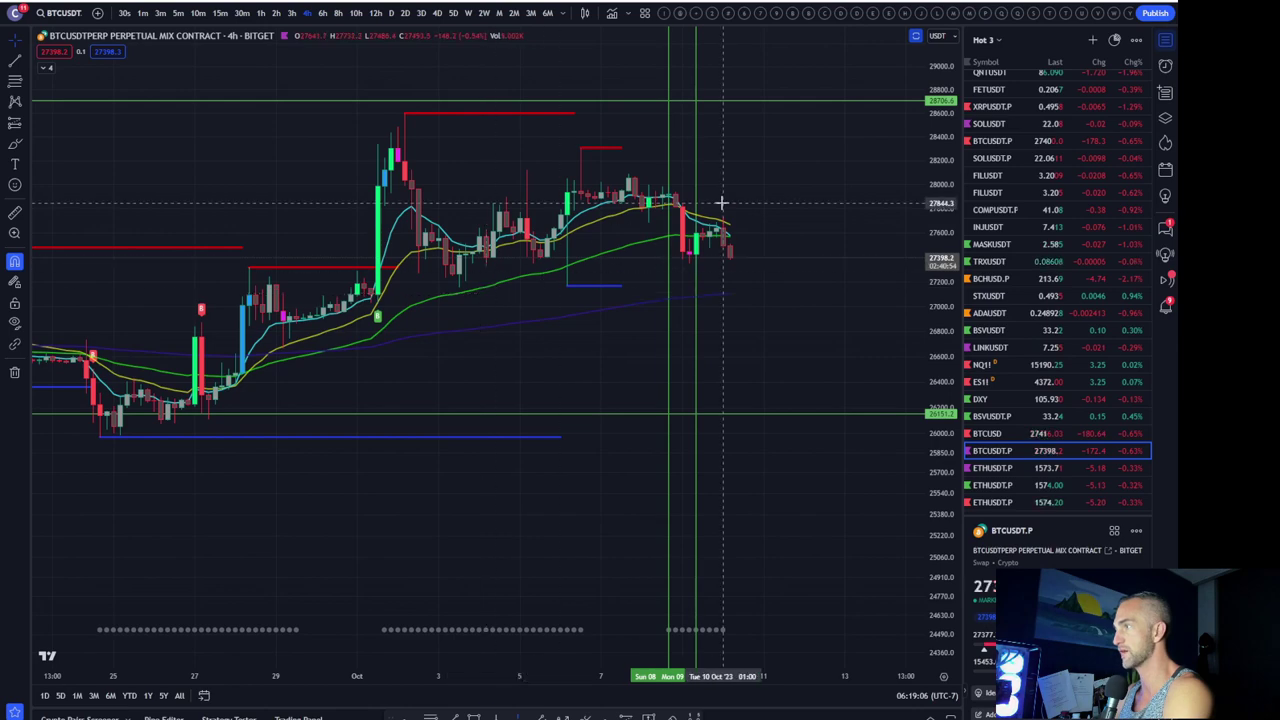
scroll(722, 210, "down", 2)
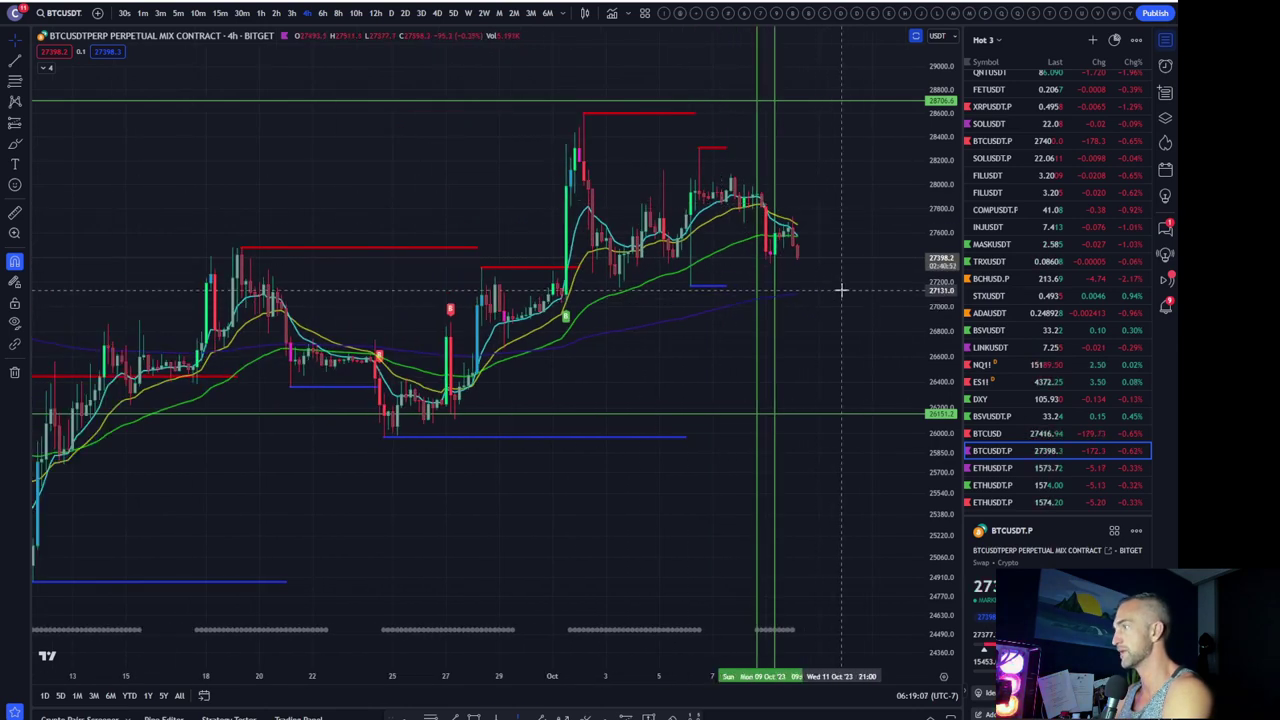
scroll(840, 290, "down", 2)
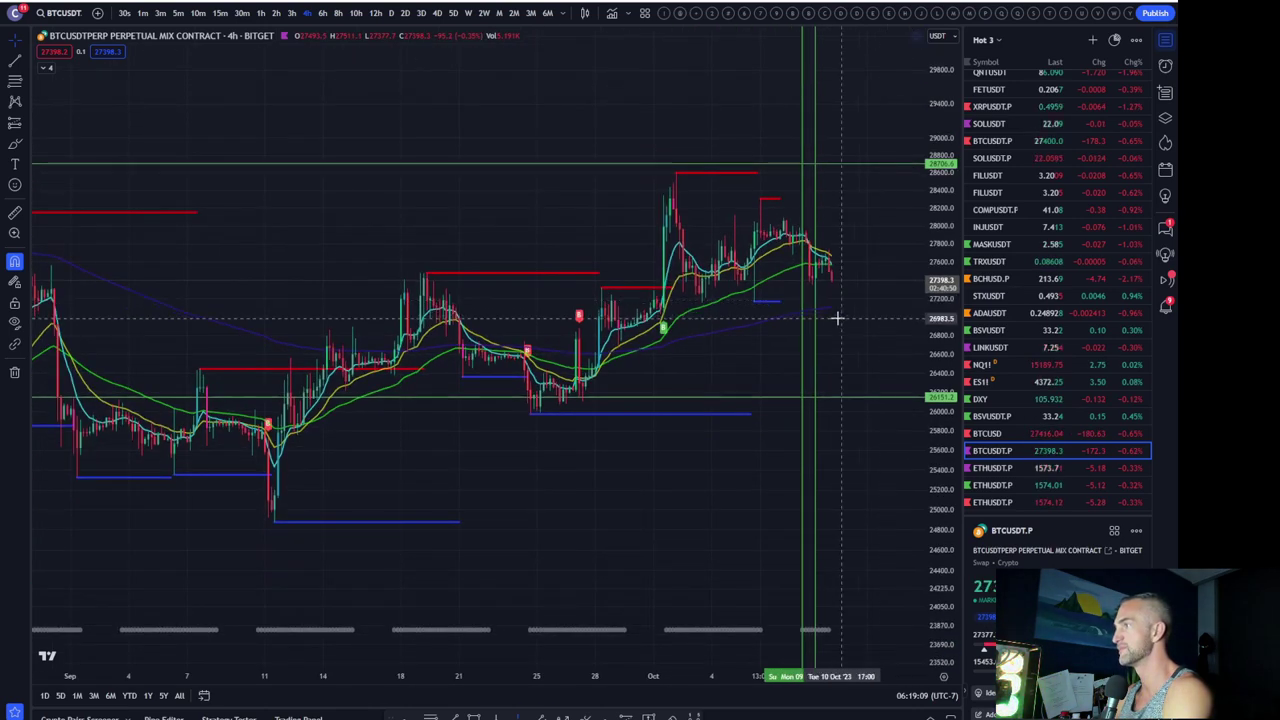
scroll(836, 318, "up", 2)
scroll(669, 200, "up", 2)
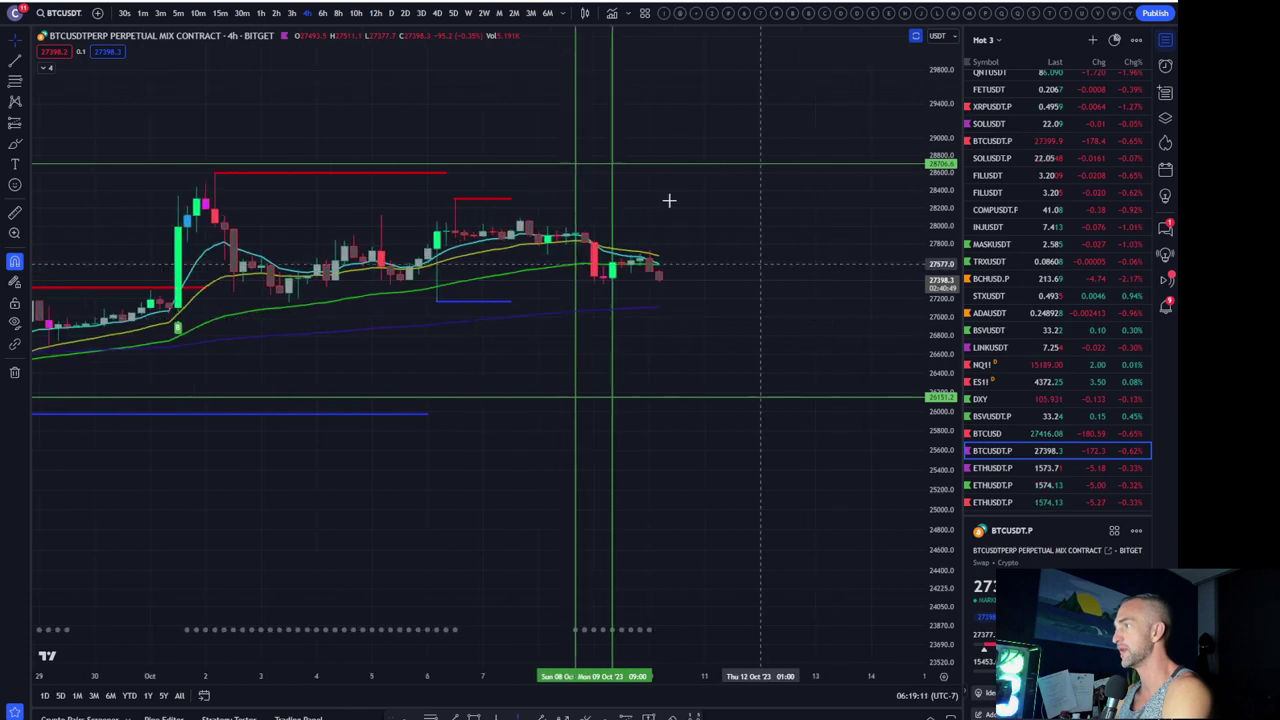
Put the BTCUSDT perpetual on daily candles, briefly maximizing then restoring the stochastic pane
left_click(394, 15)
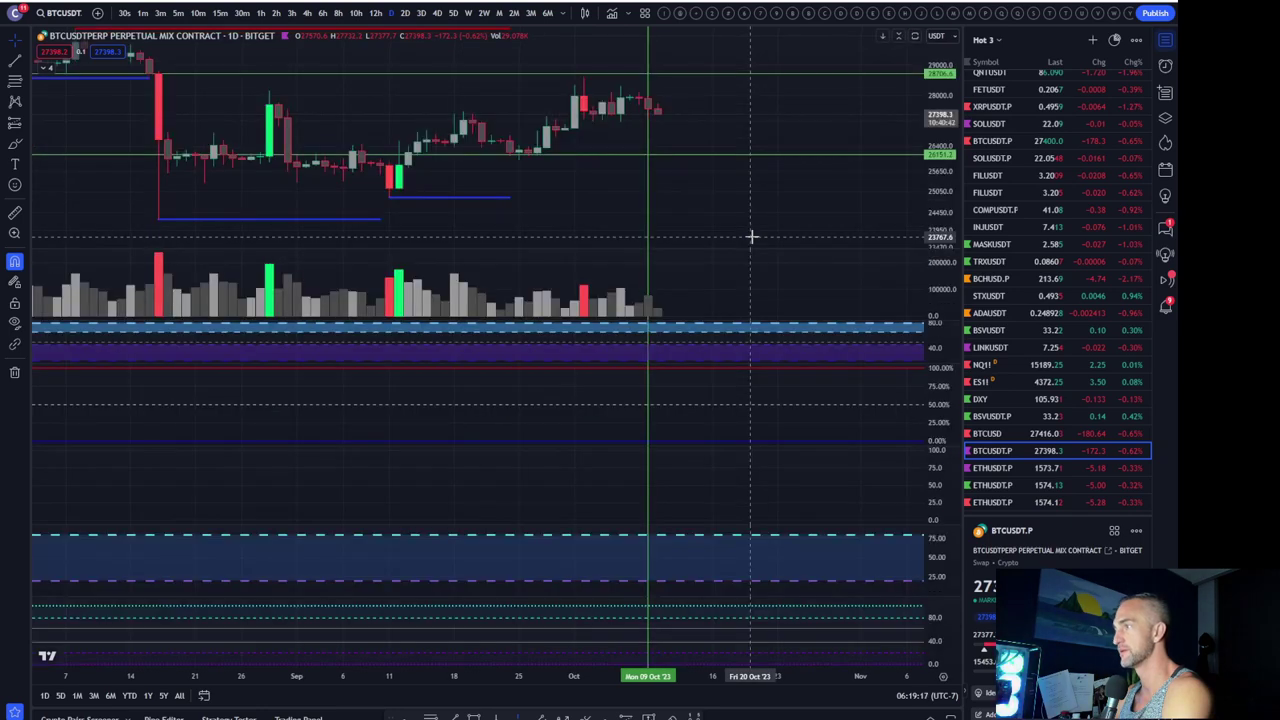
mouse_move(594, 416)
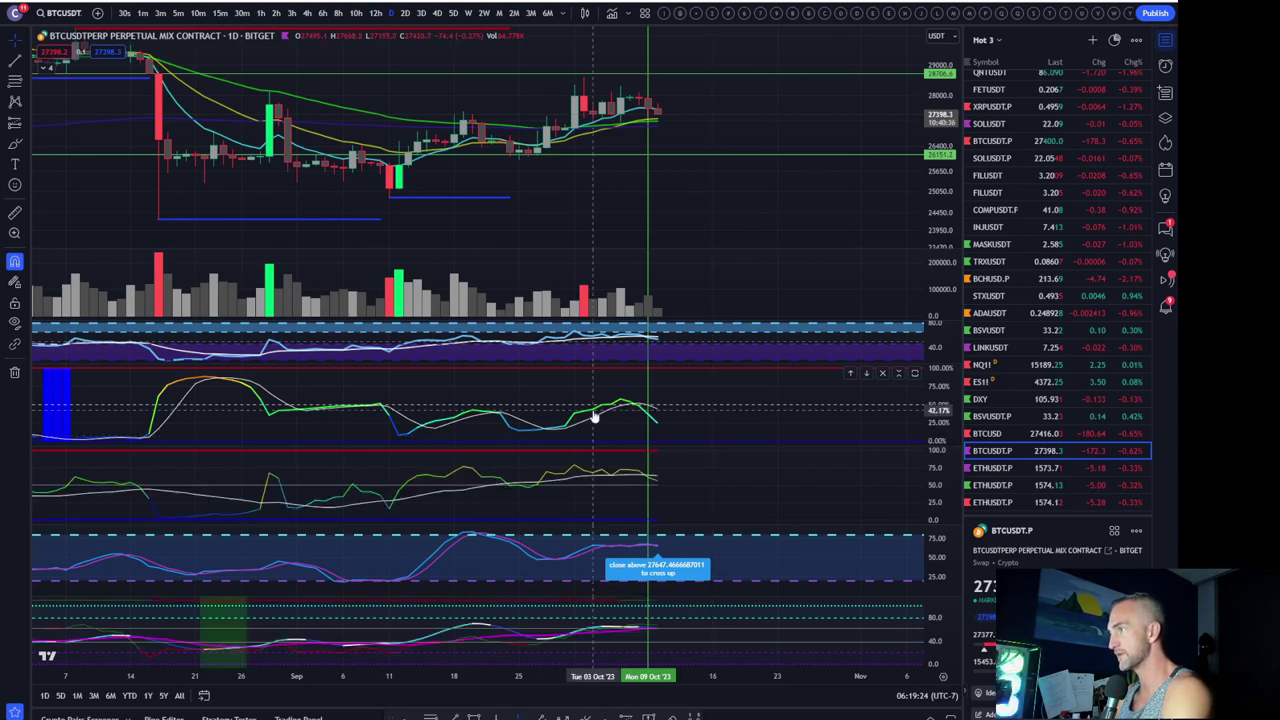
scroll(710, 198, "down", 1)
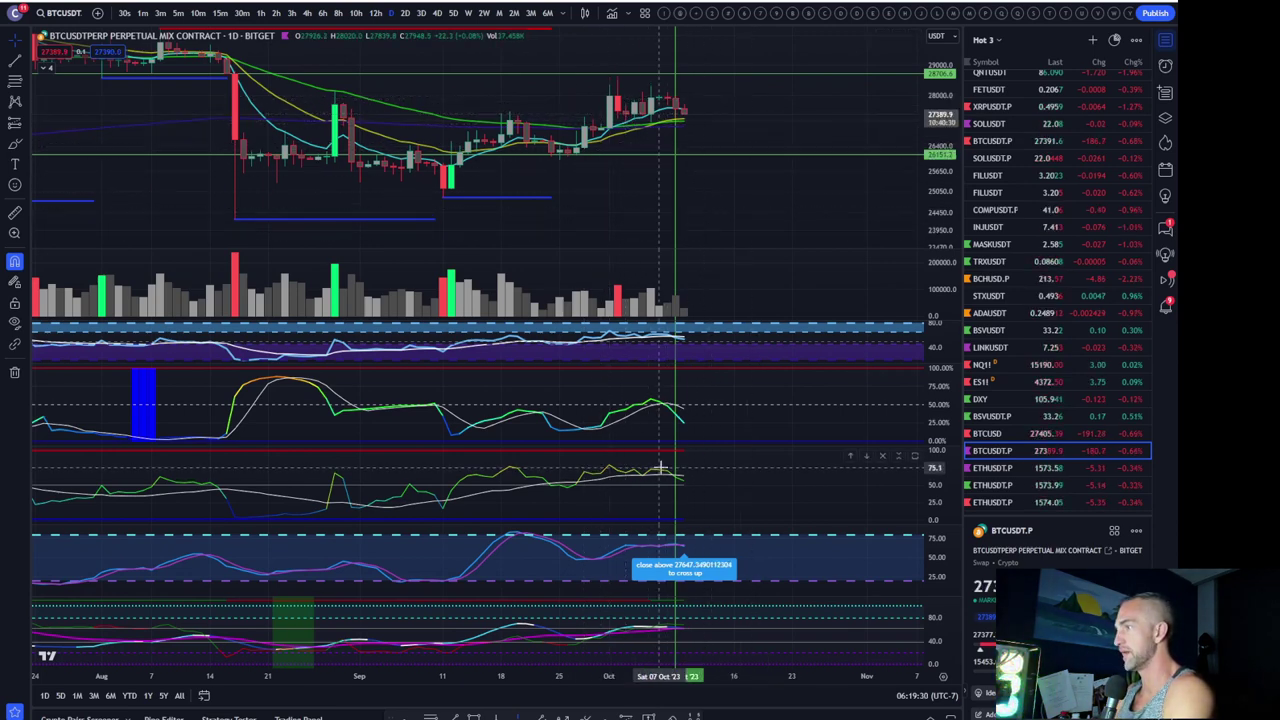
scroll(706, 206, "down", 1)
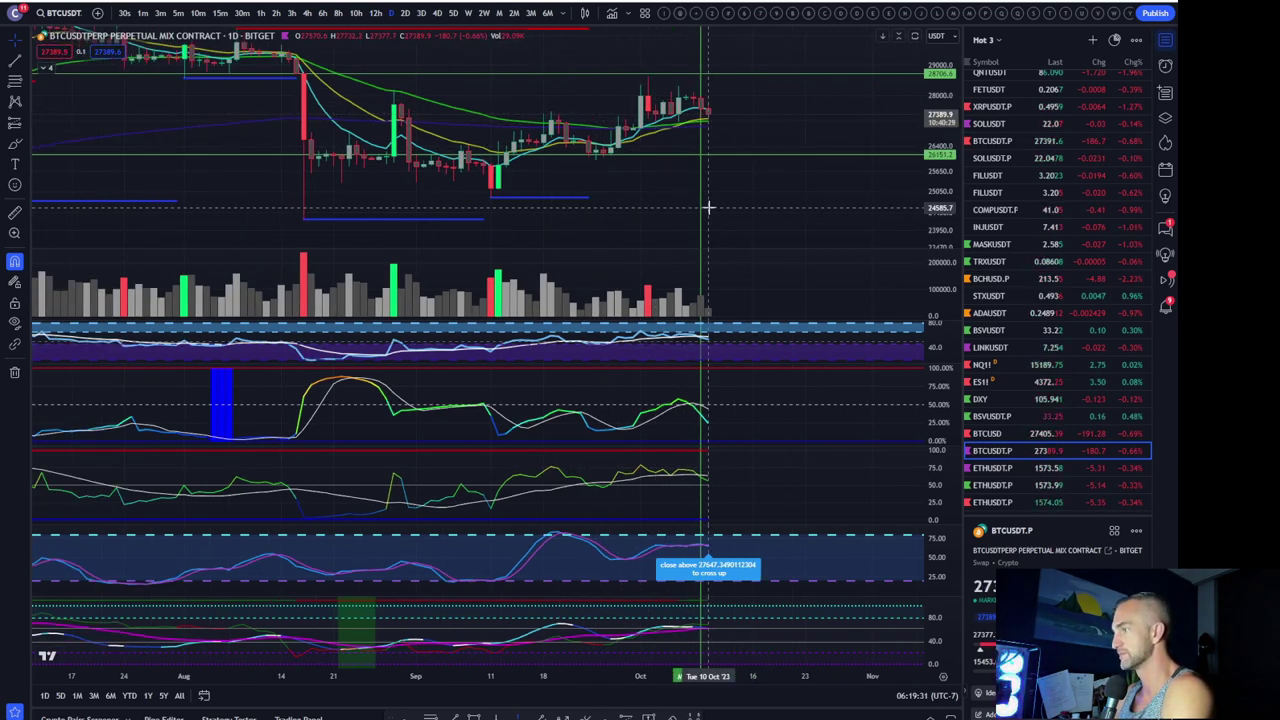
double_click(800, 556)
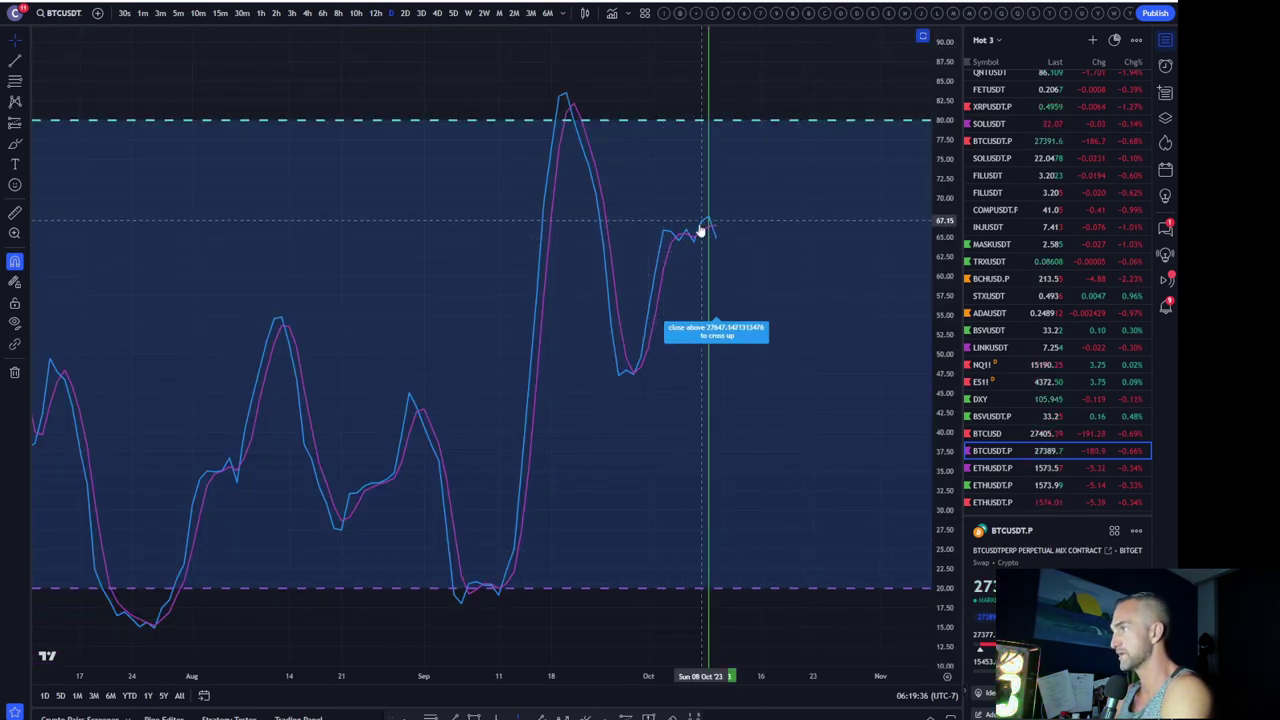
double_click(768, 273)
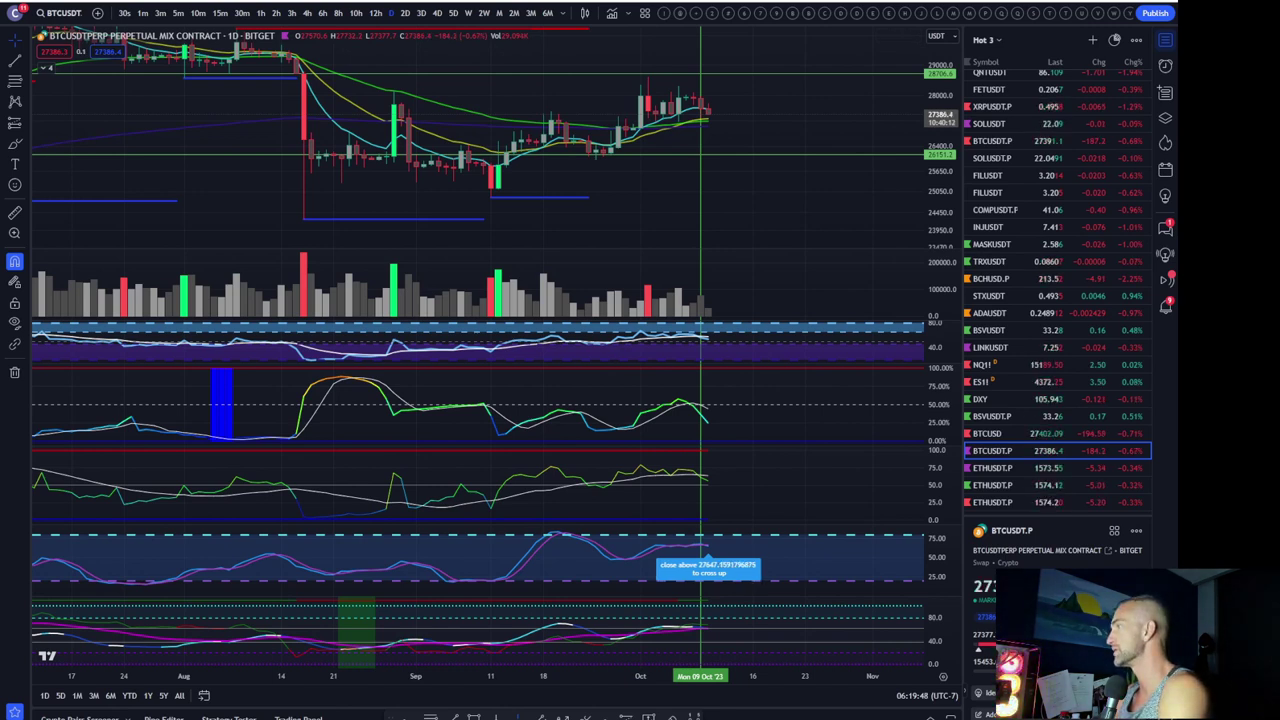
scroll(652, 170, "up", 2)
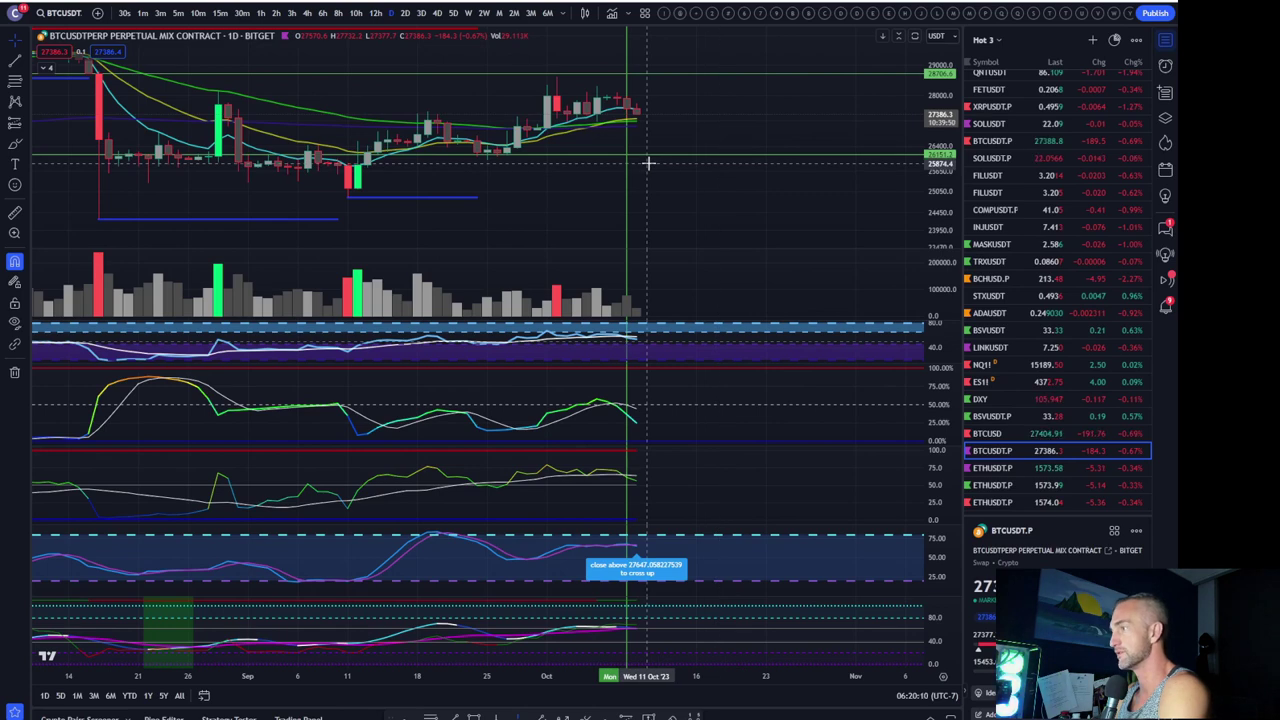
scroll(648, 163, "down", 2)
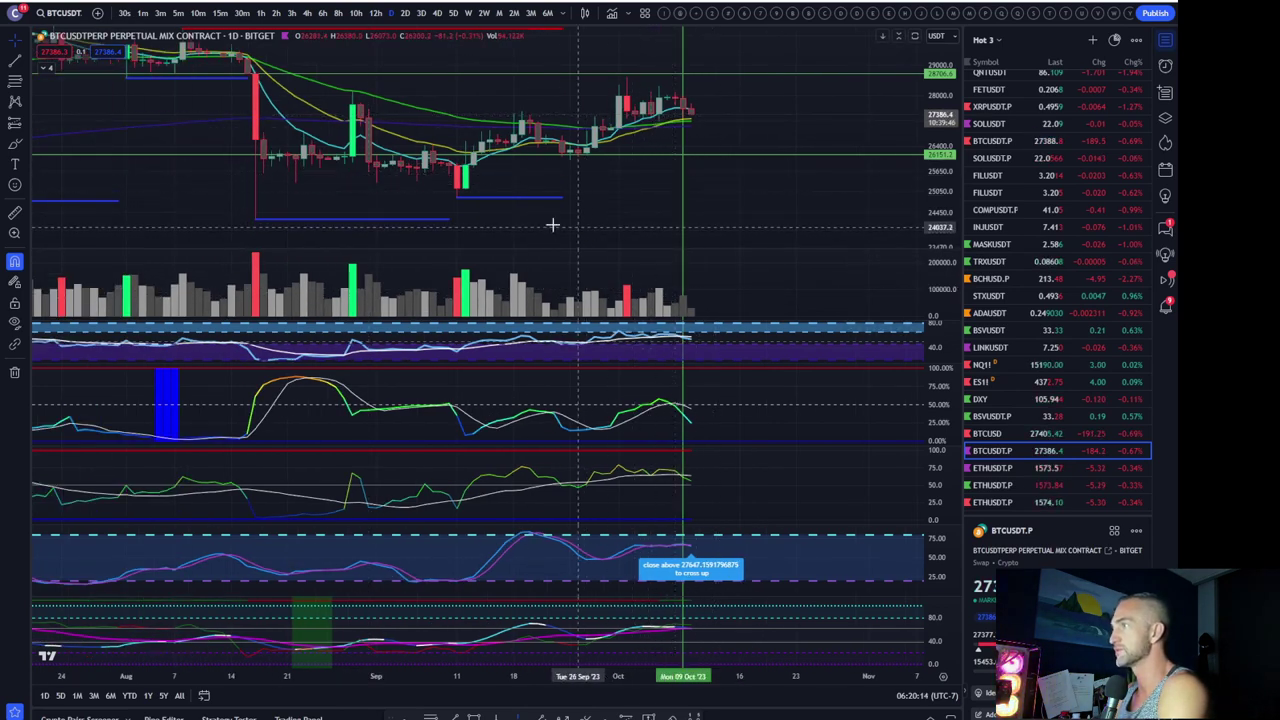
Draw a Fib retracement from BTC's September low to its October high
left_click(14, 82)
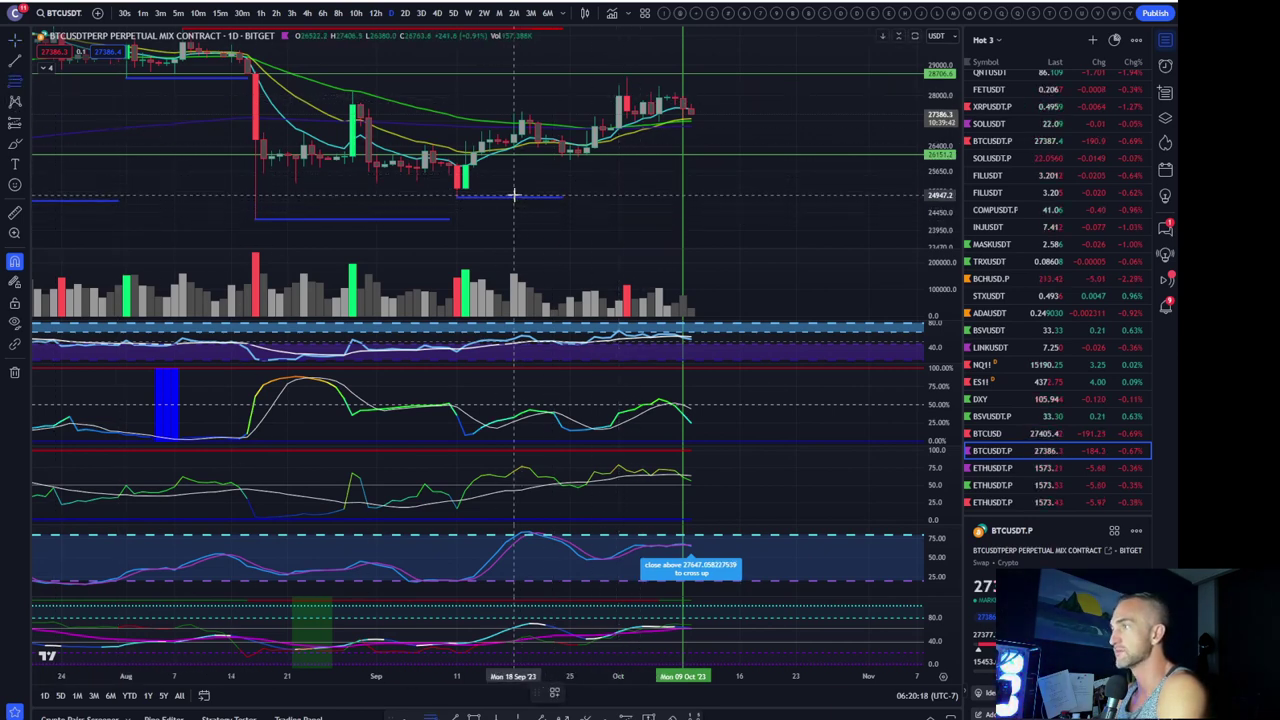
left_click(893, 77)
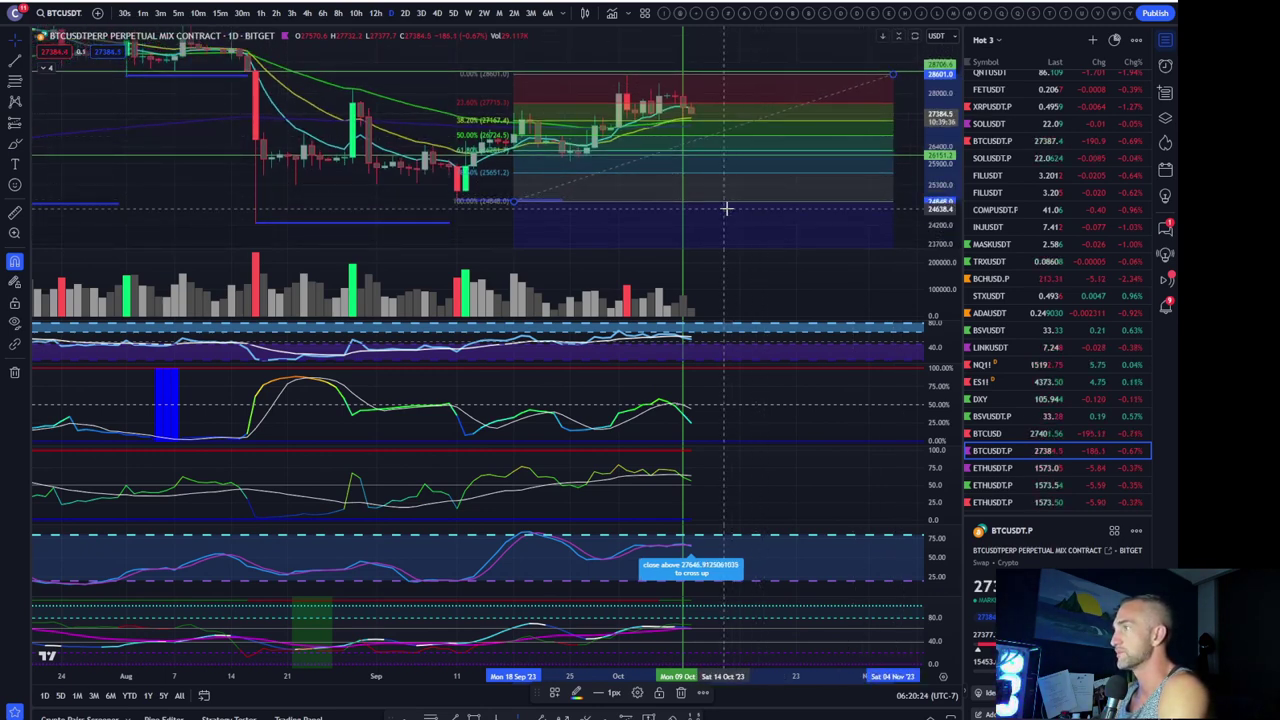
double_click(412, 208)
scroll(430, 220, "up", 3)
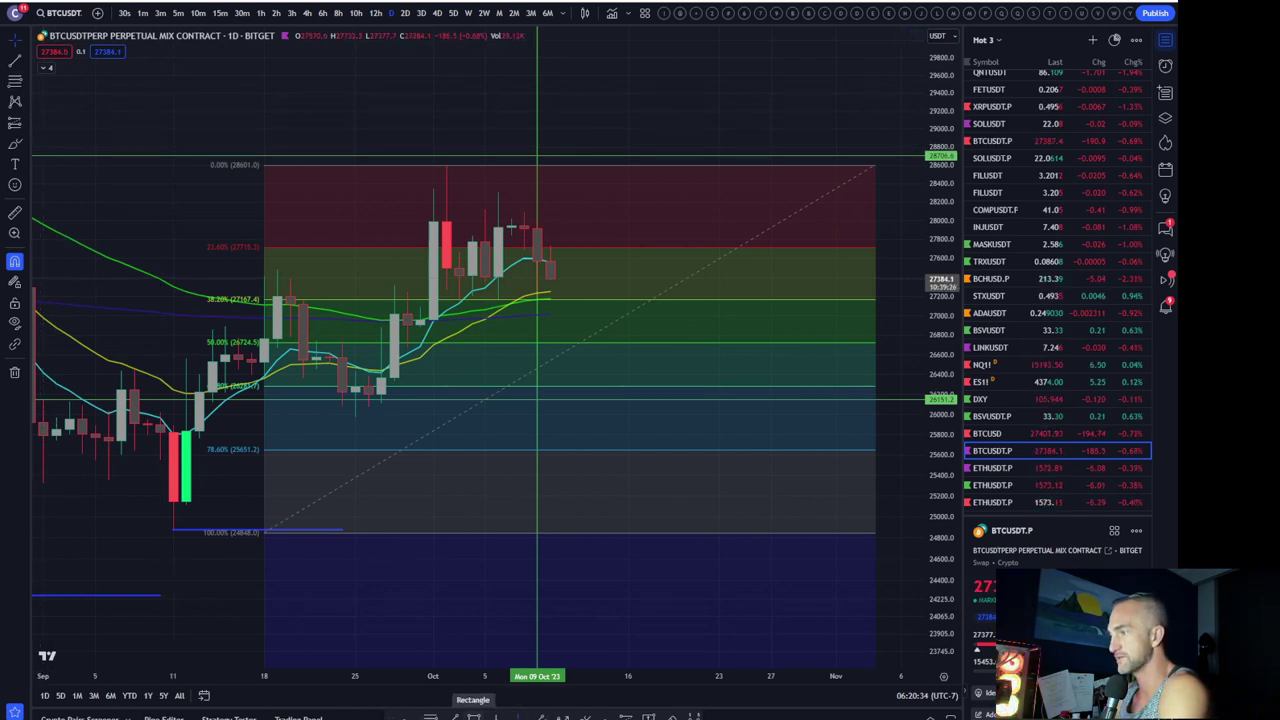
Box the 50–61.8% Fib zone with a green rectangle
left_click(474, 718)
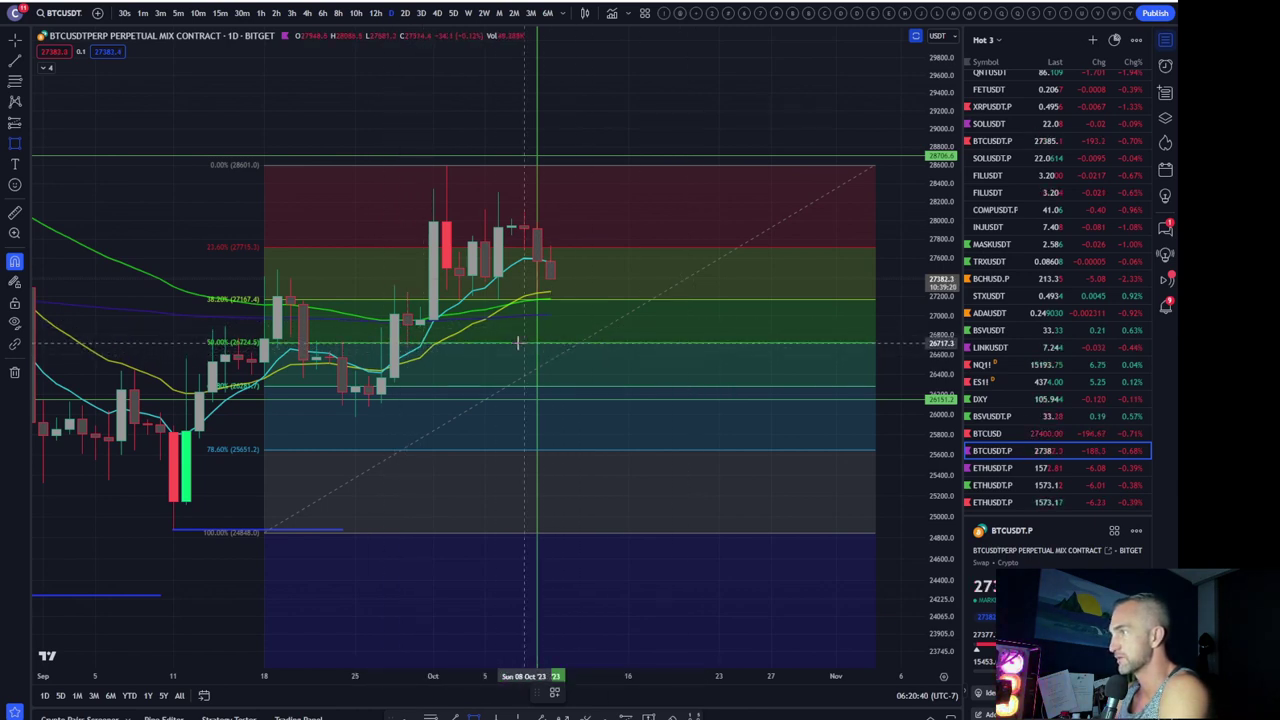
left_click(524, 345)
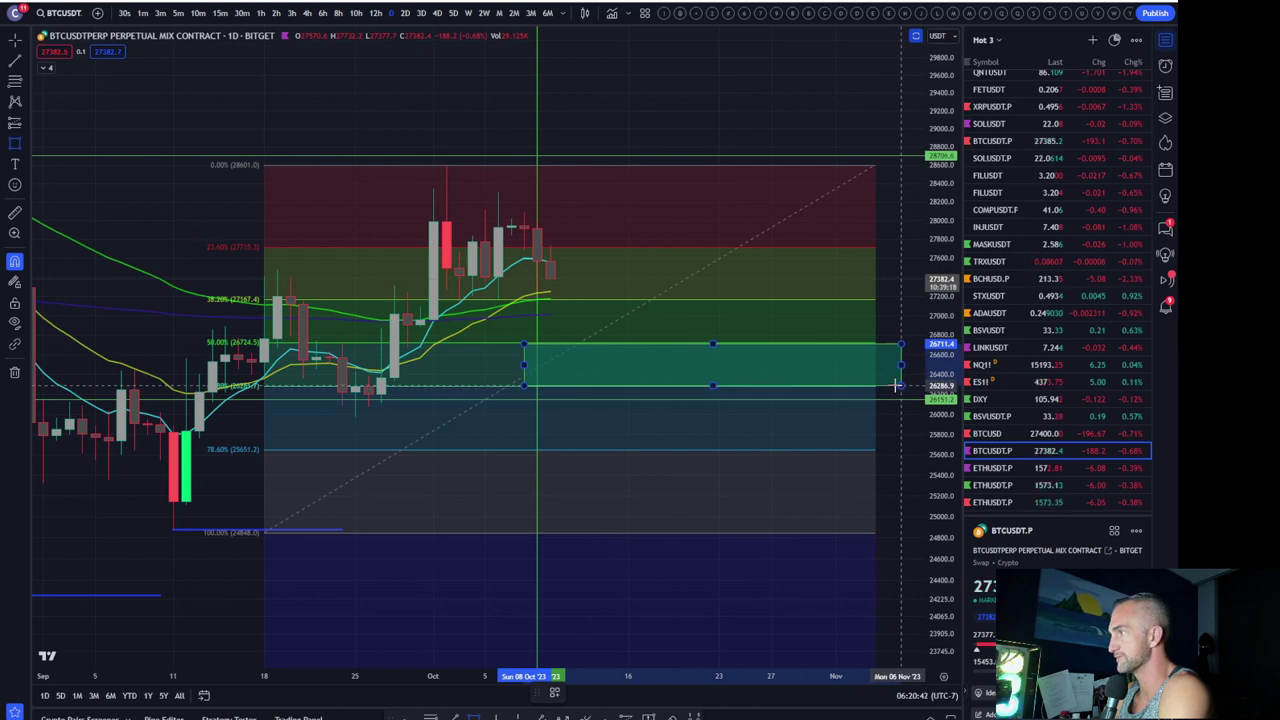
left_click(898, 385)
scroll(794, 423, "down", 2)
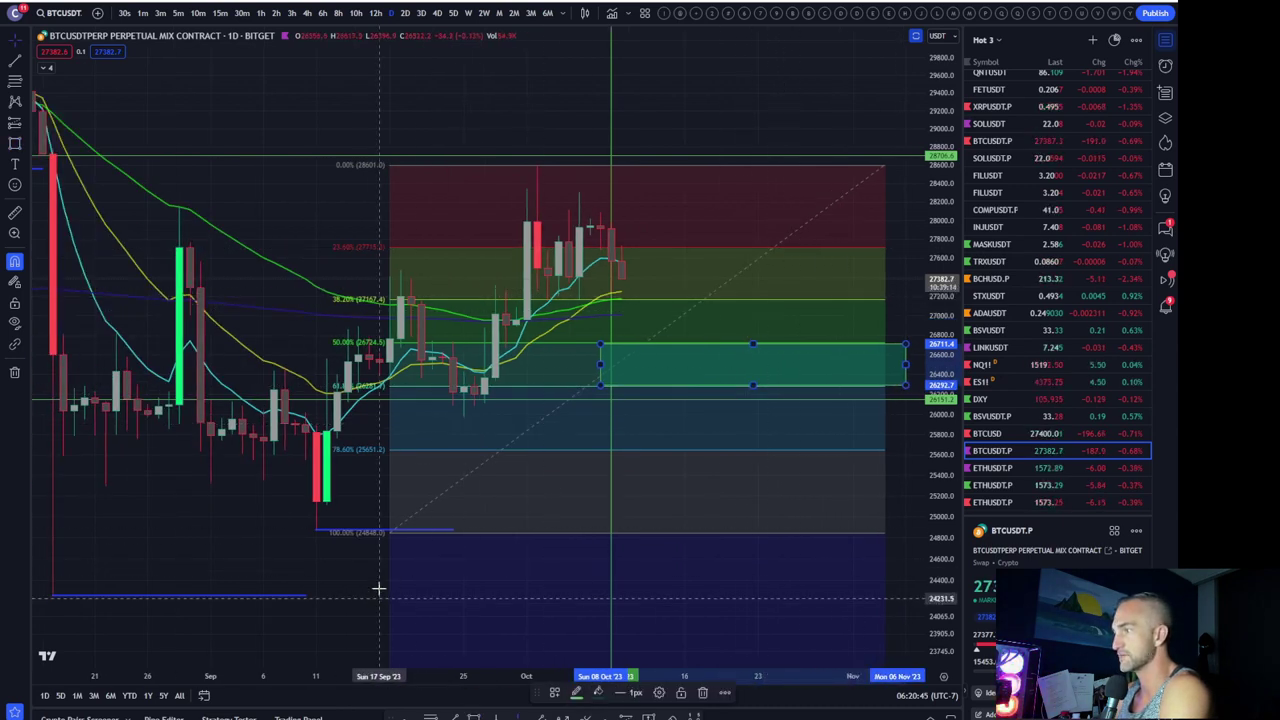
Extend the Fib's lower anchor further left, then switch to the NQ1! Nasdaq futures chart
left_click_drag(392, 537, 295, 528)
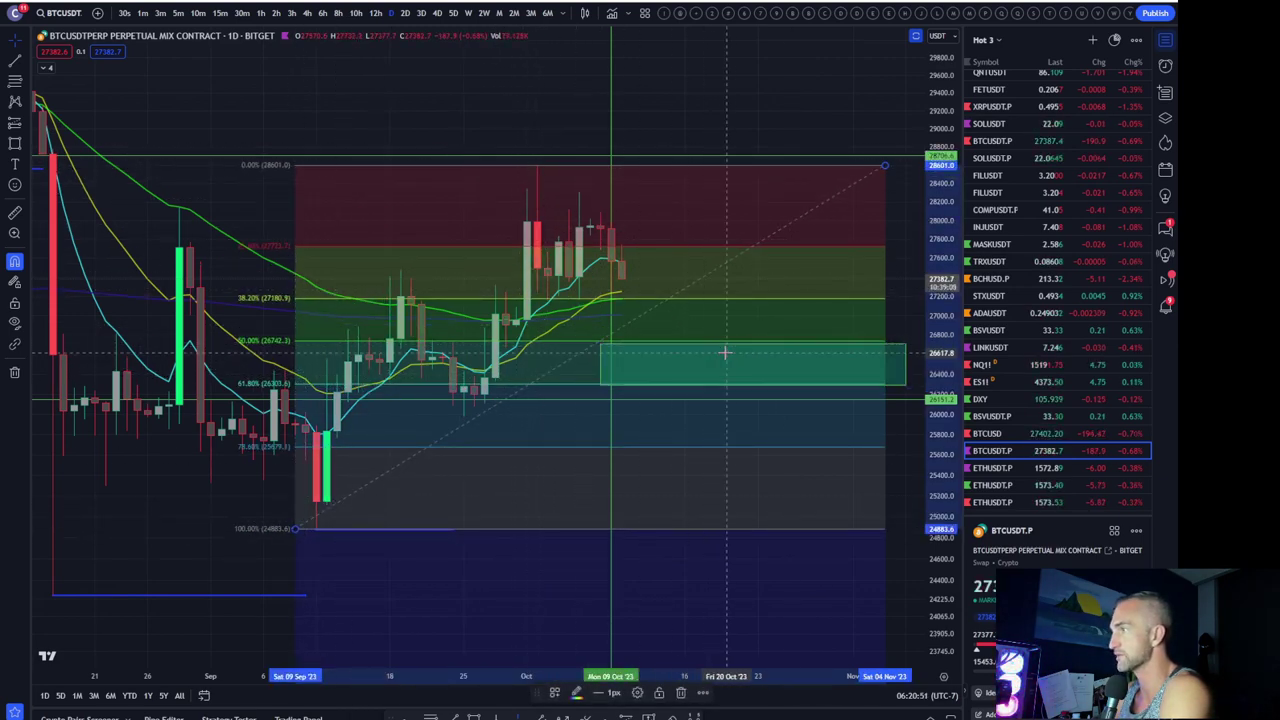
left_click_drag(727, 351, 695, 346)
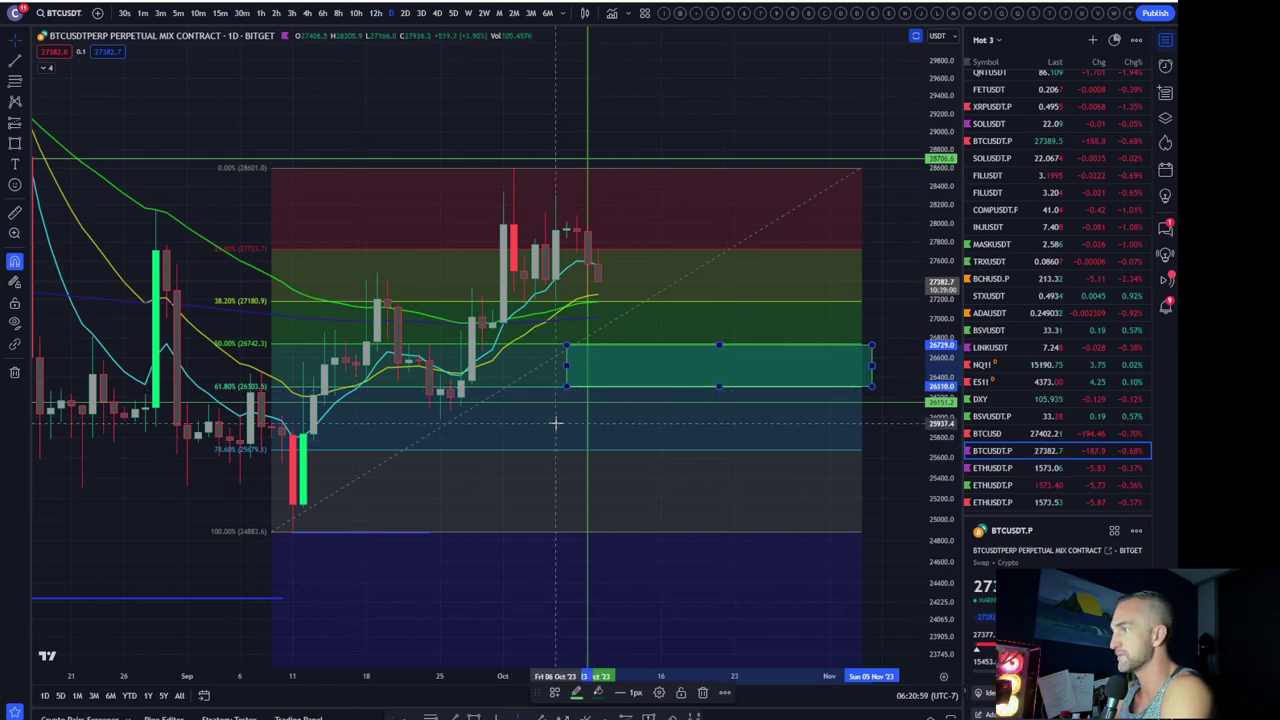
scroll(556, 424, "down", 1)
scroll(556, 424, "down", 1)
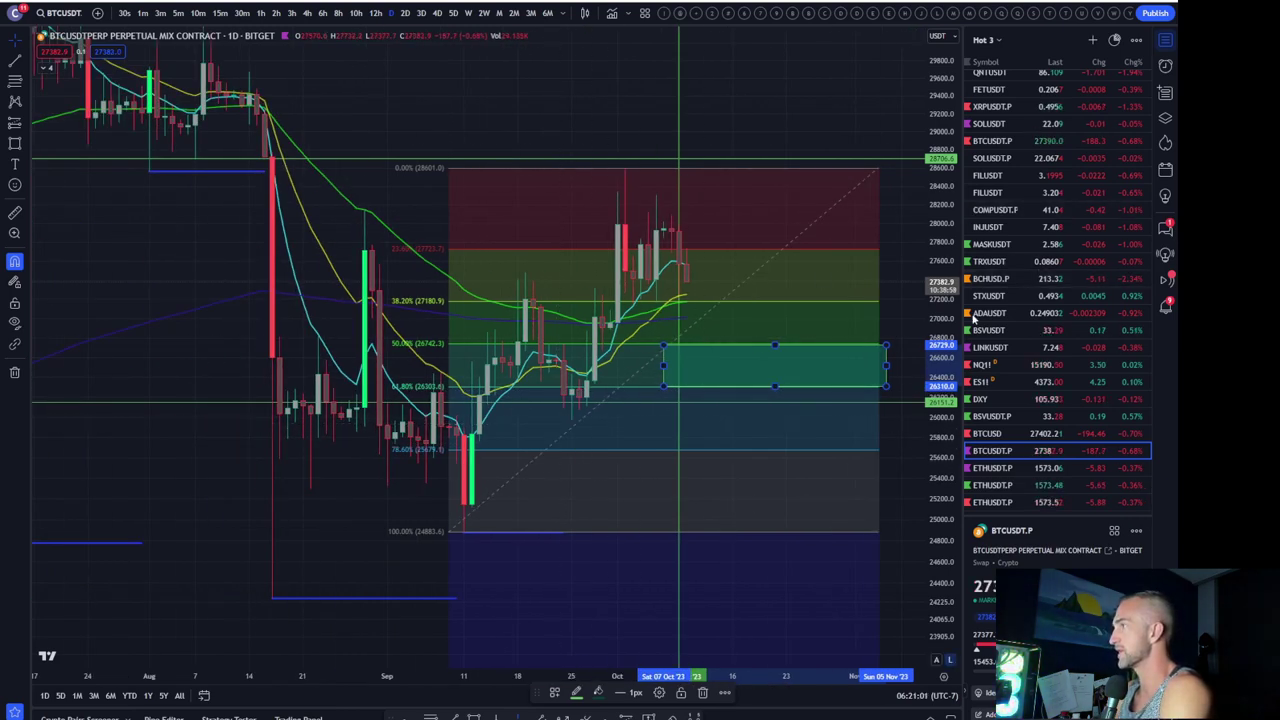
left_click(1005, 365)
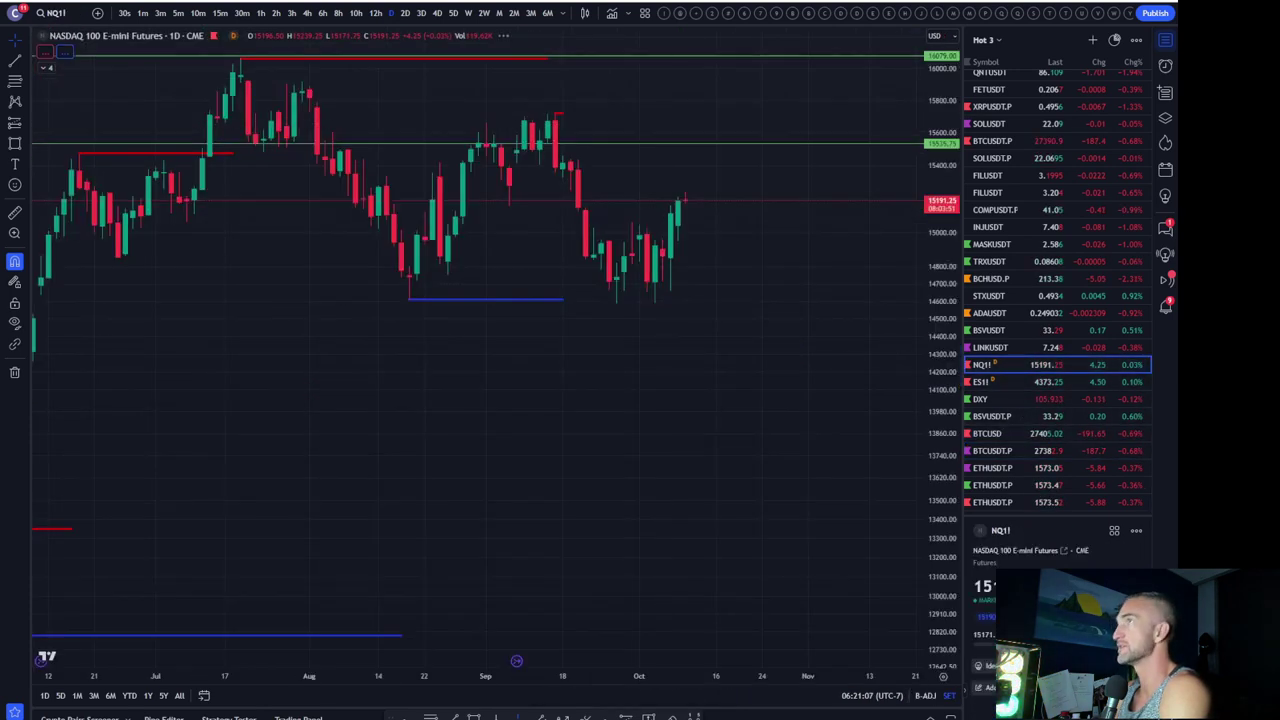
Draw a descending trend line from NQ1!'s July peak past the latest candles
scroll(660, 246, "down", 3)
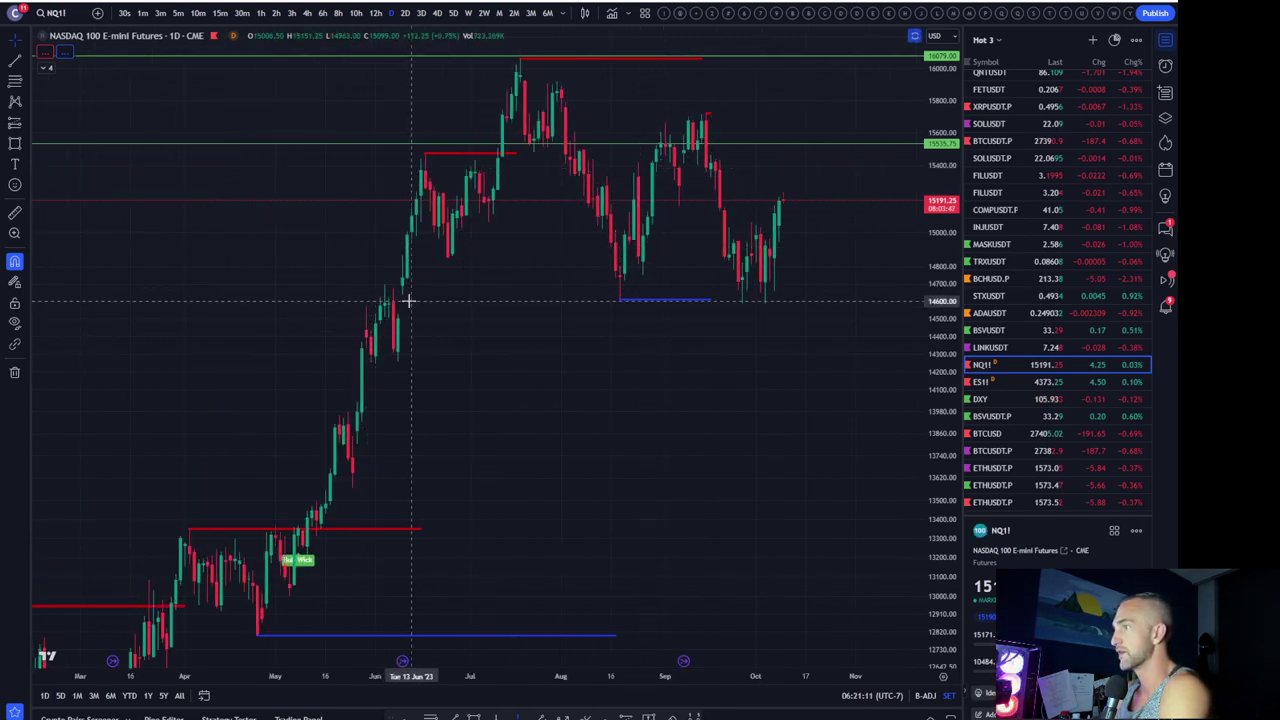
scroll(408, 300, "up", 3)
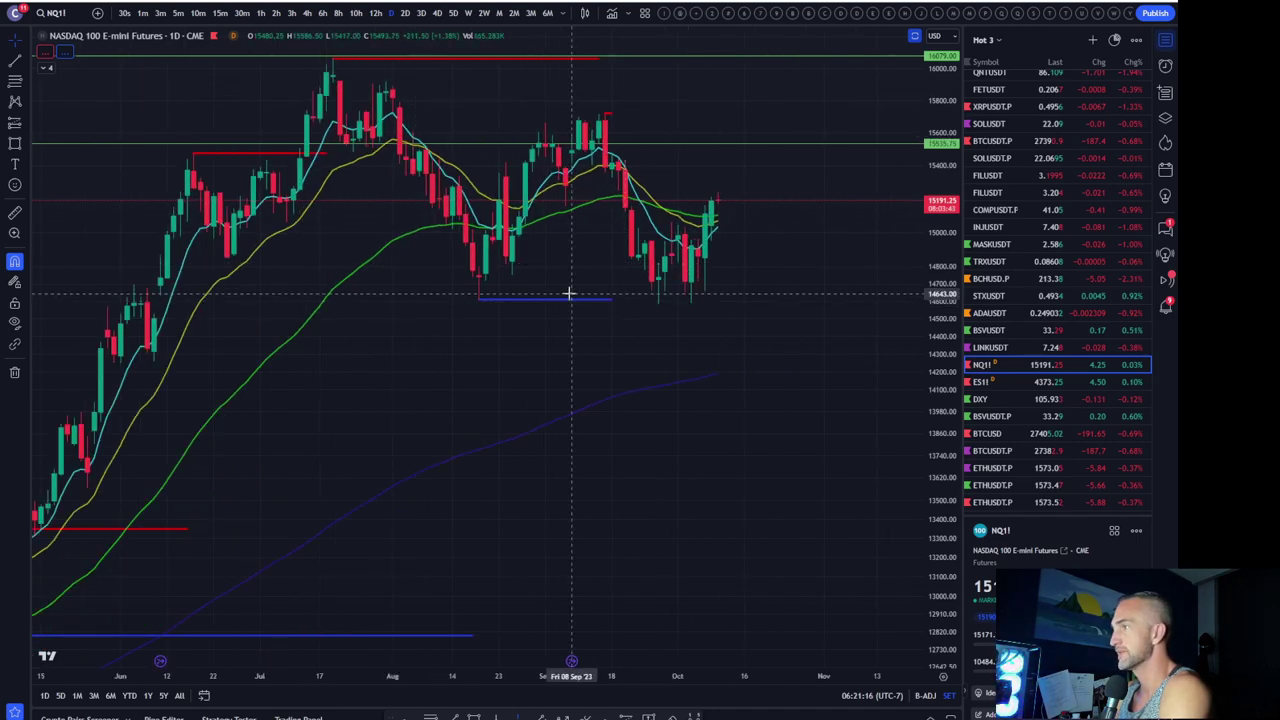
scroll(565, 276, "down", 2)
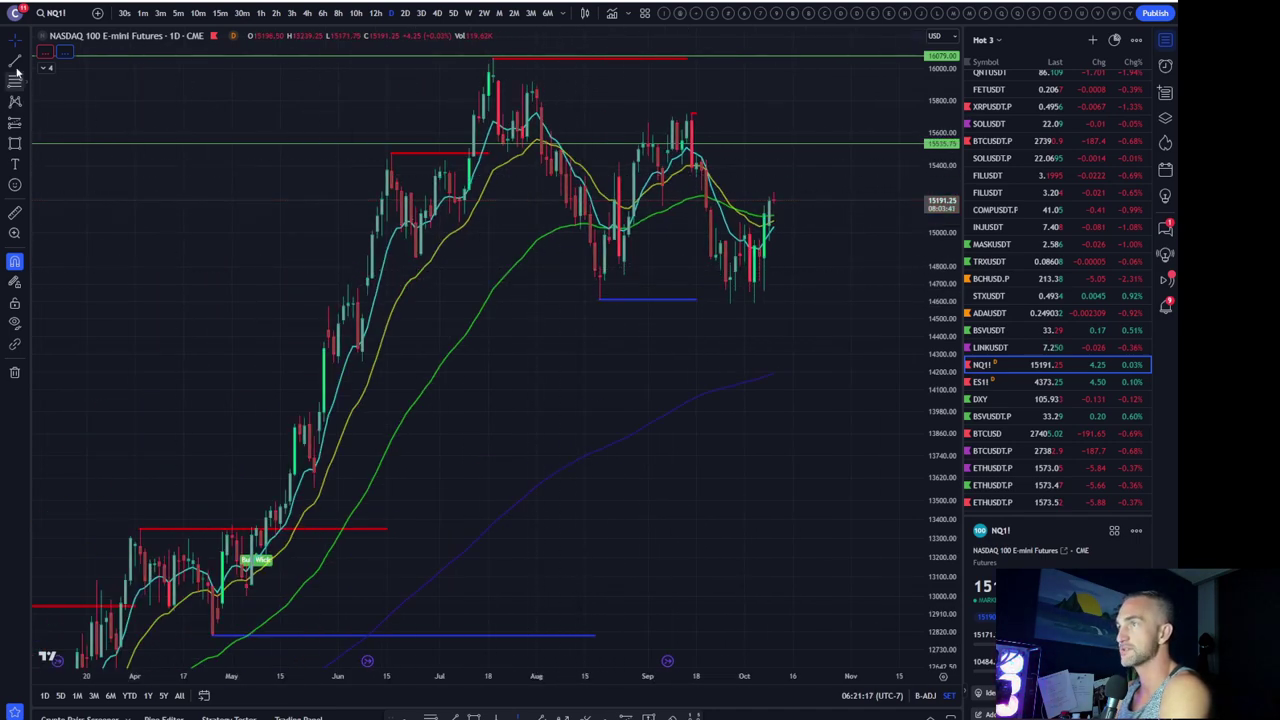
left_click(490, 62)
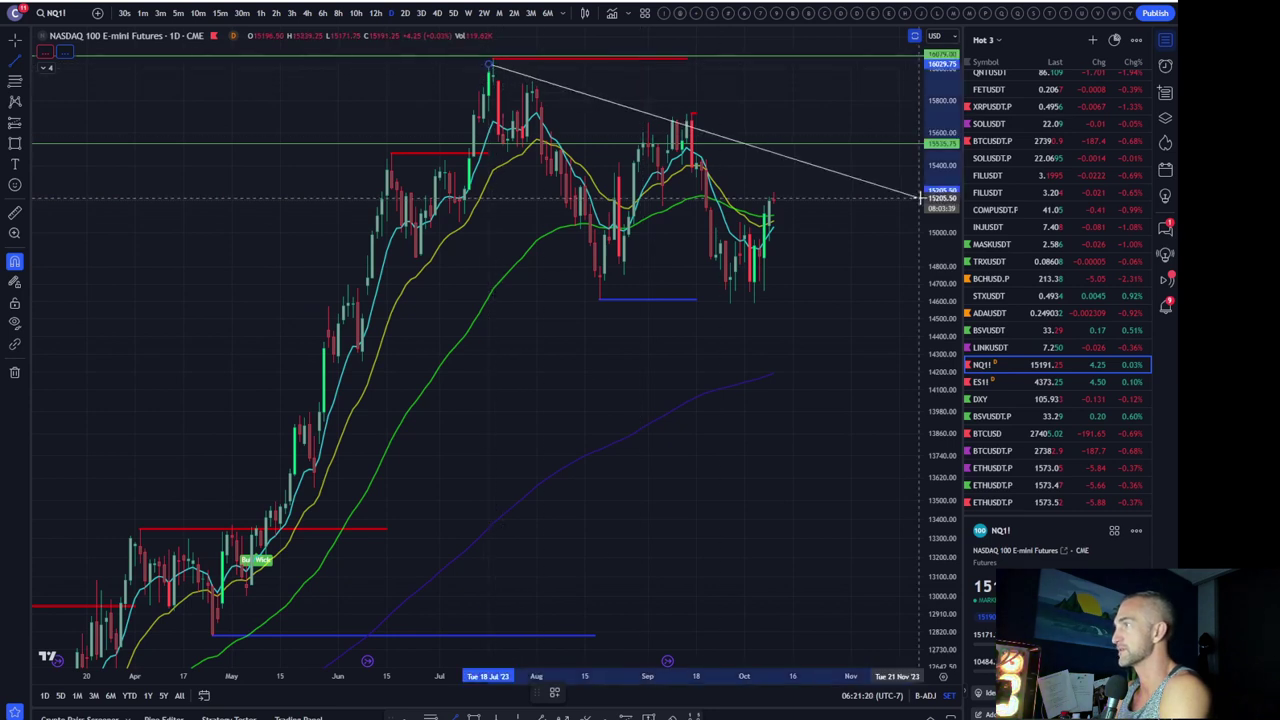
left_click(840, 200)
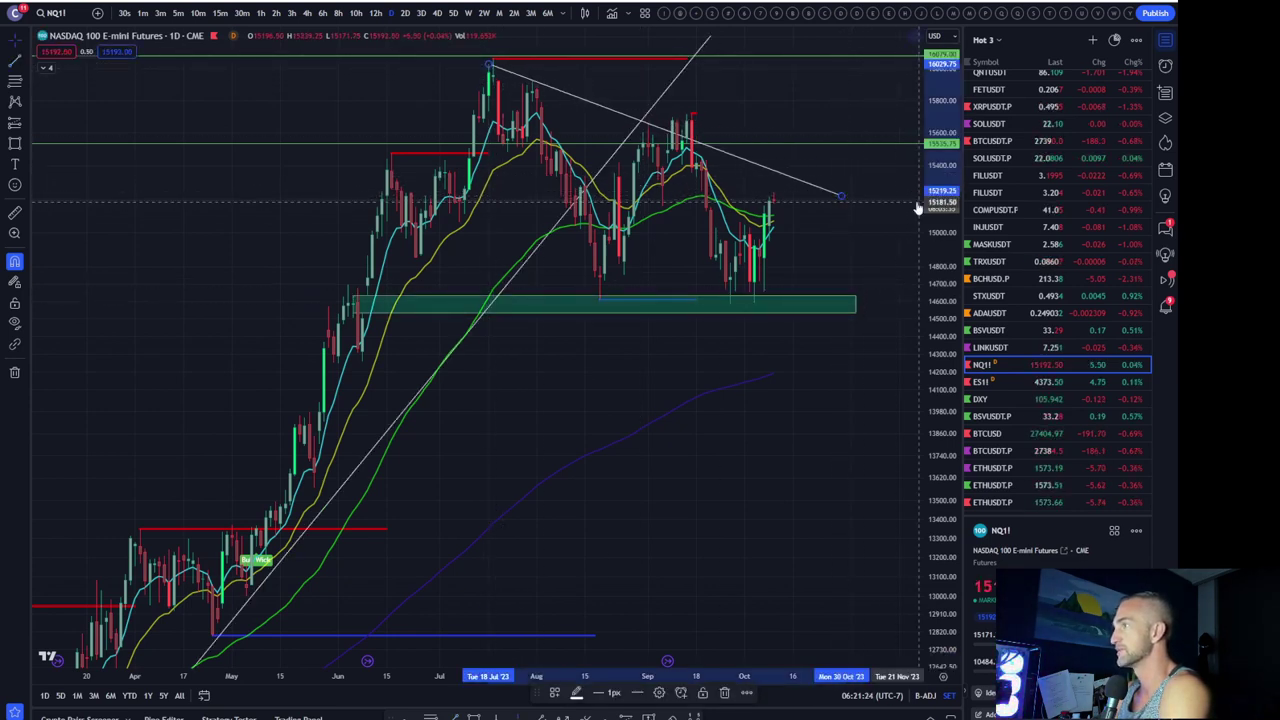
Zoom across the NQ1! daily history and stretch the price axis to rescale
scroll(920, 200, "down", 3)
scroll(940, 188, "down", 3)
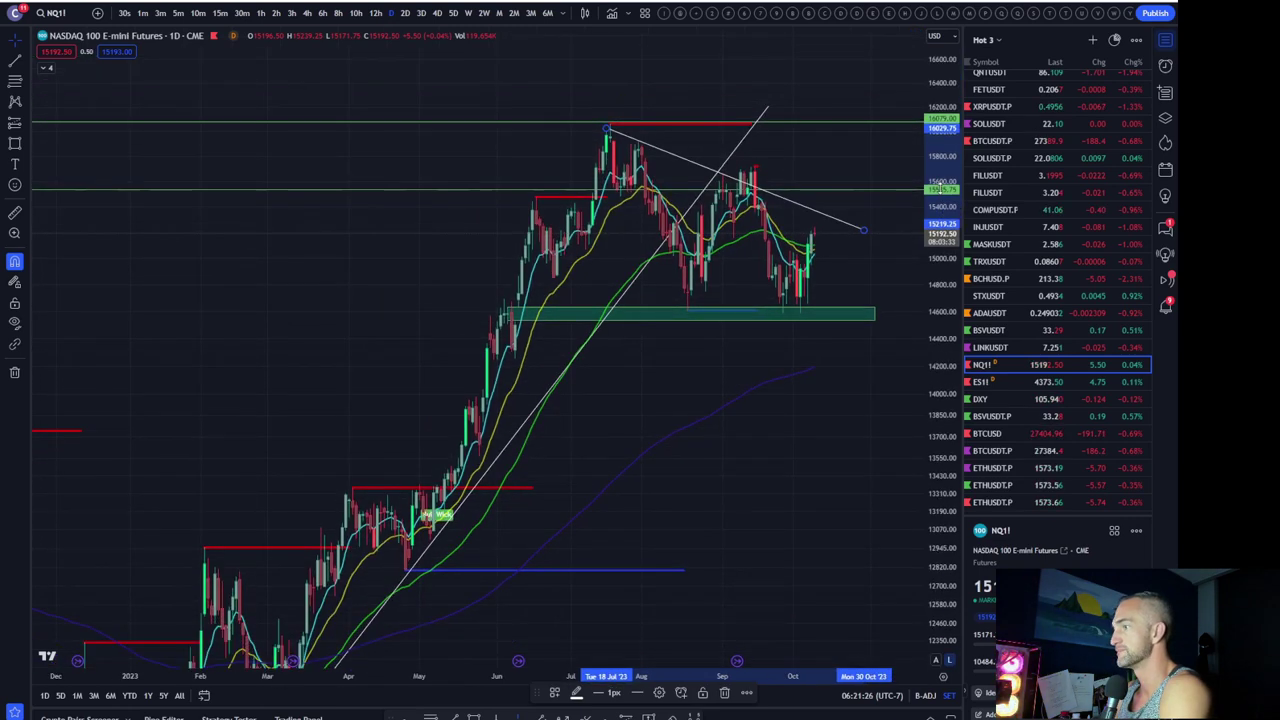
scroll(940, 188, "down", 4)
scroll(940, 188, "down", 2)
scroll(940, 188, "down", 2)
scroll(940, 188, "down", 2)
scroll(940, 188, "down", 2)
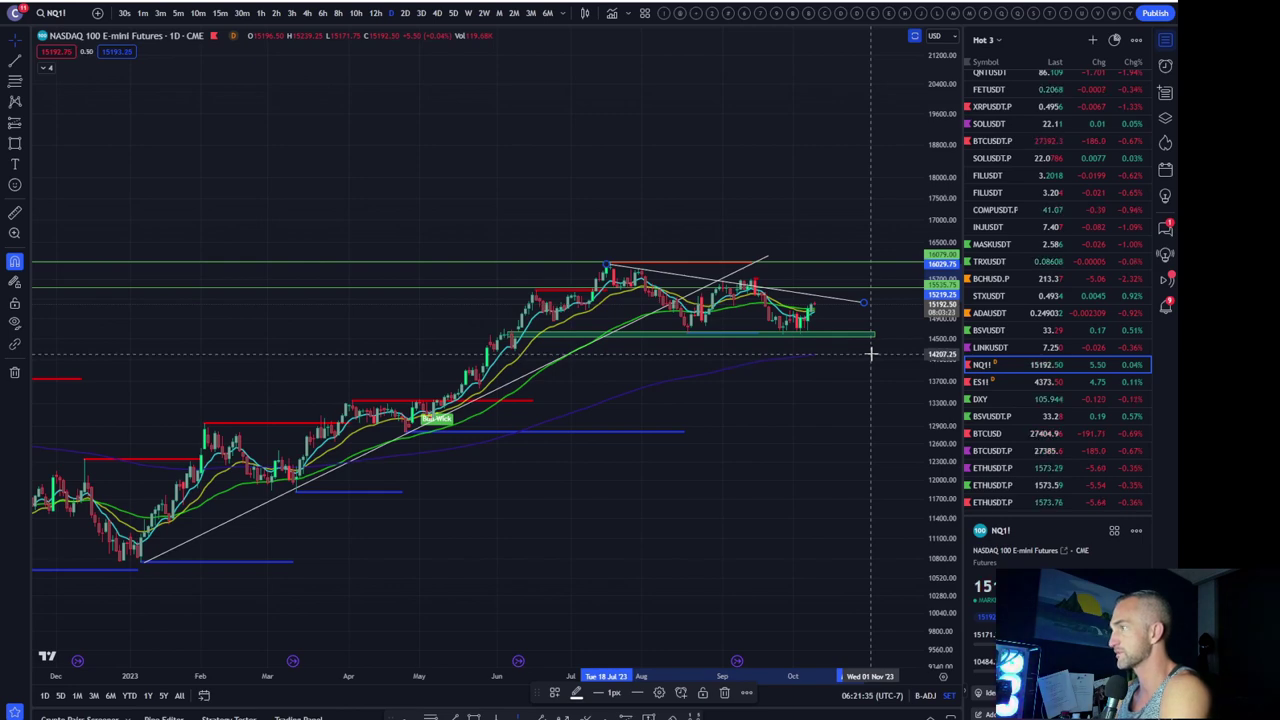
scroll(902, 290, "up", 2)
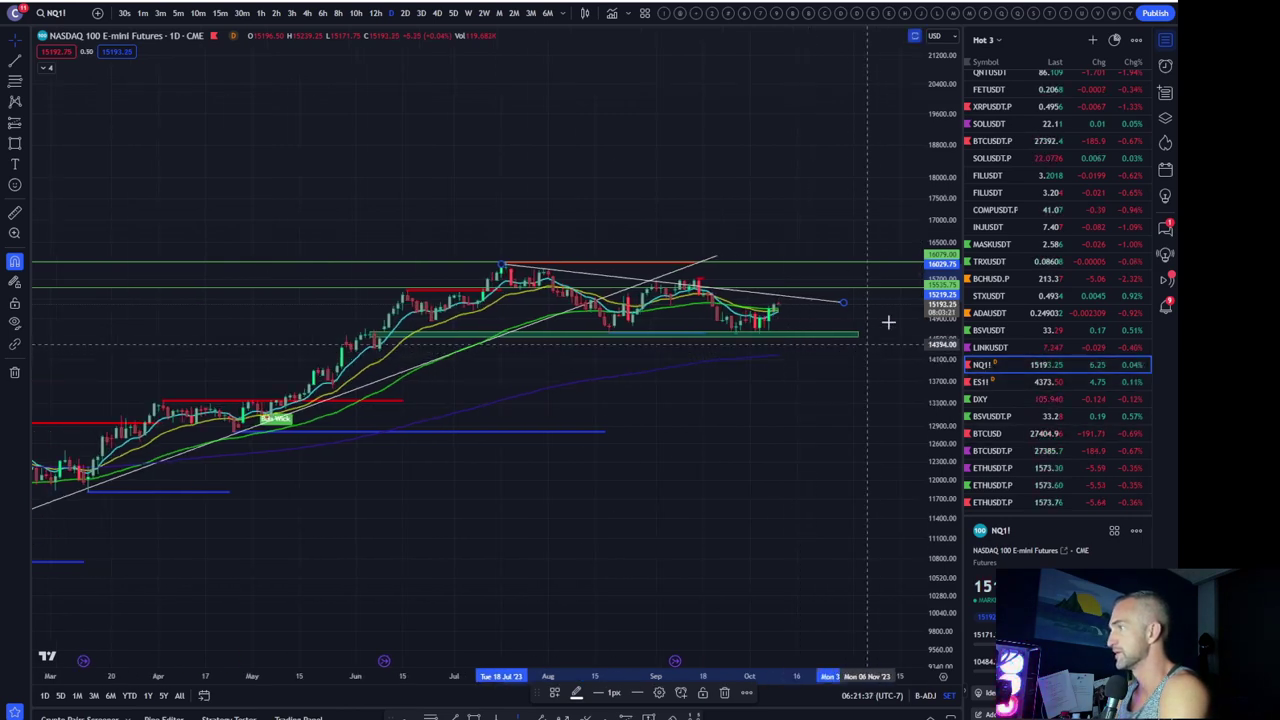
scroll(902, 290, "up", 1)
scroll(905, 288, "up", 1)
scroll(920, 285, "up", 1)
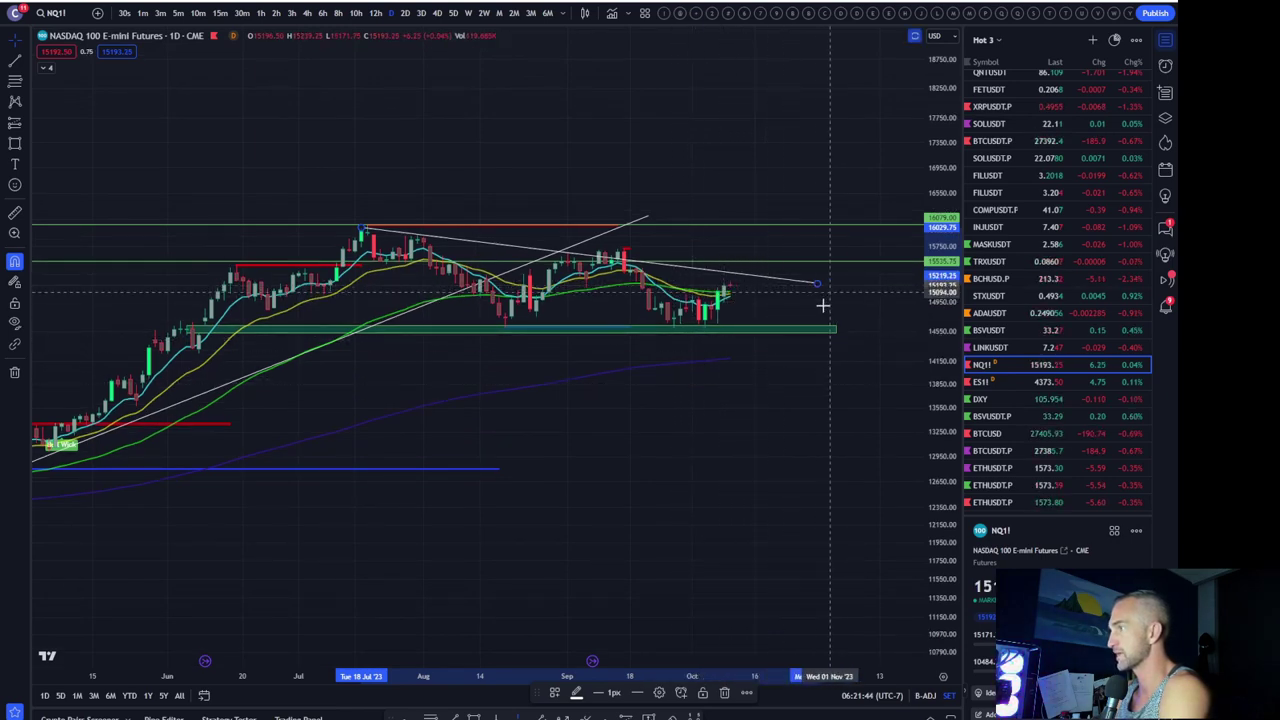
scroll(819, 311, "down", 3)
left_click_drag(937, 331, 933, 338)
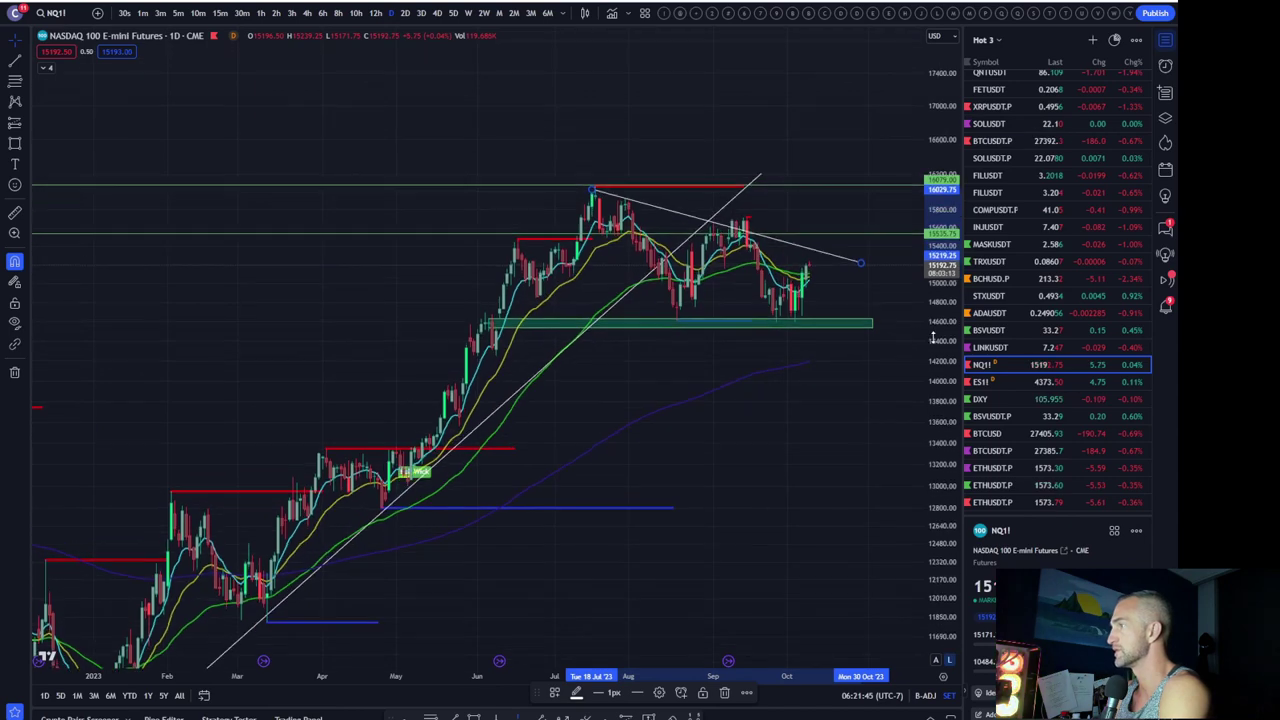
scroll(900, 350, "up", 3)
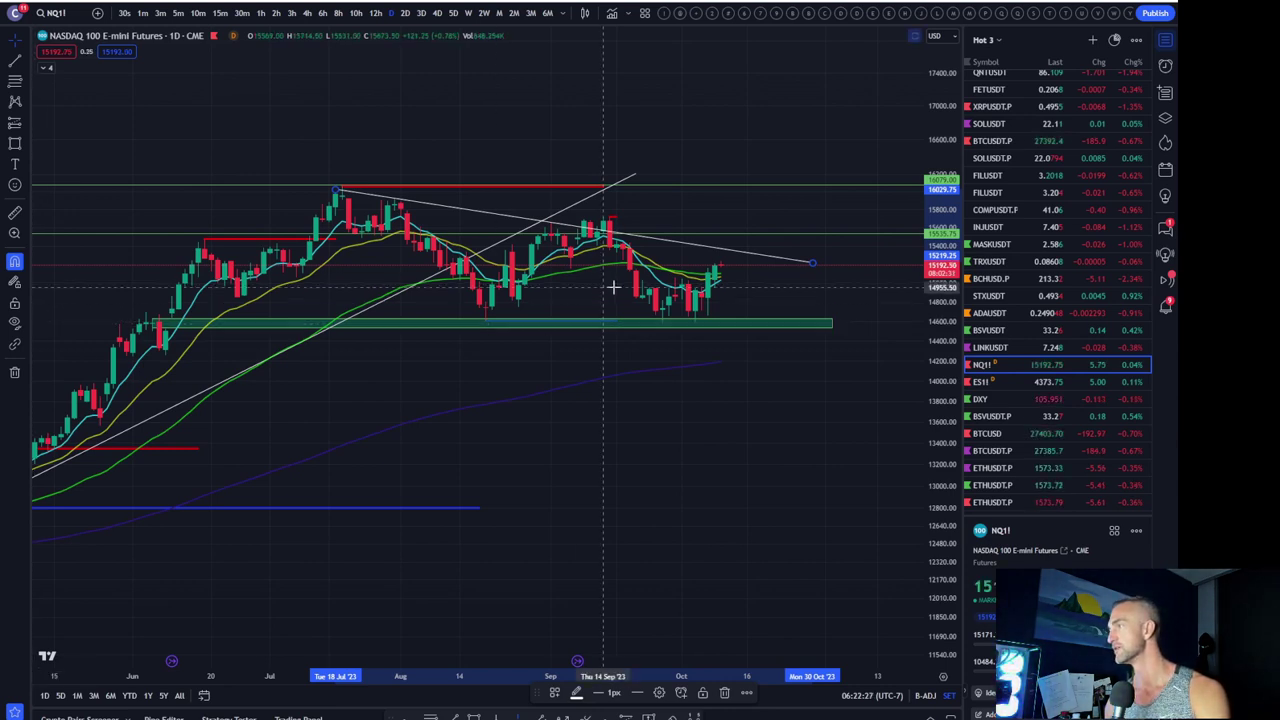
Open STXUSDT daily and compress the price scale to fit November 2022 through October 2023
left_click(996, 301)
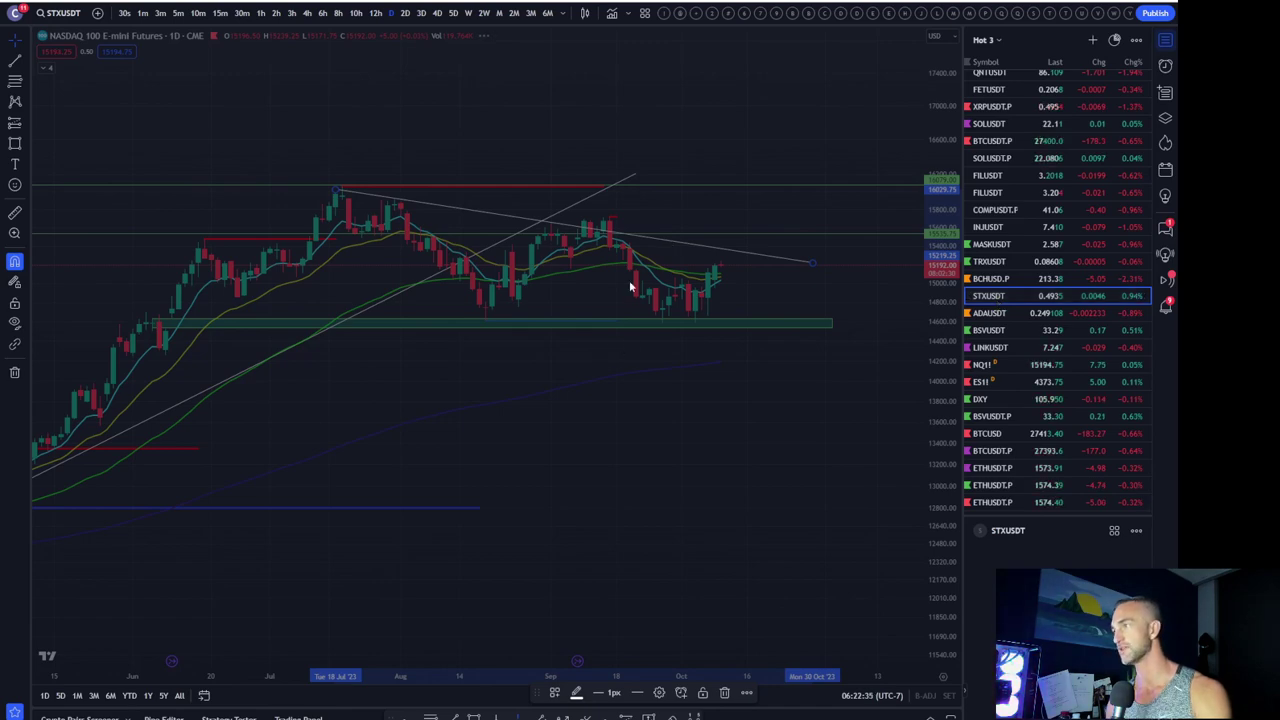
scroll(628, 281, "down", 2)
scroll(634, 337, "down", 2)
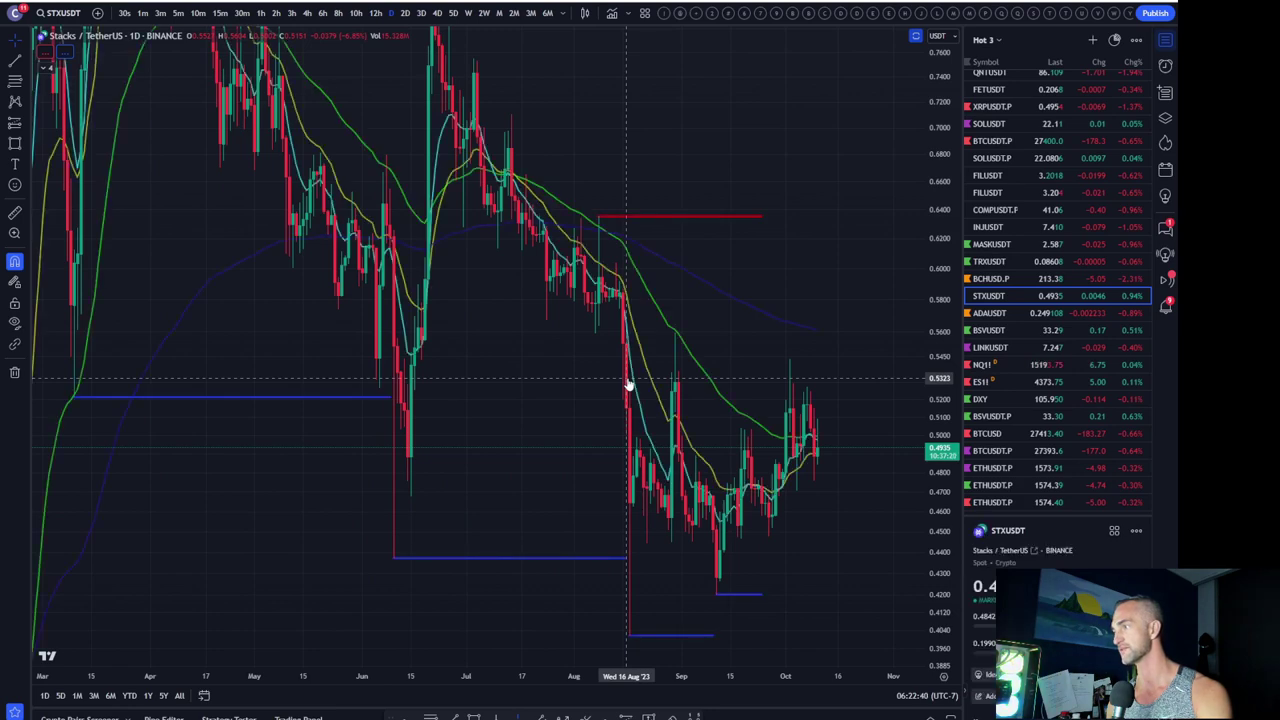
scroll(628, 383, "up", 2)
scroll(628, 380, "up", 2)
scroll(627, 378, "down", 2)
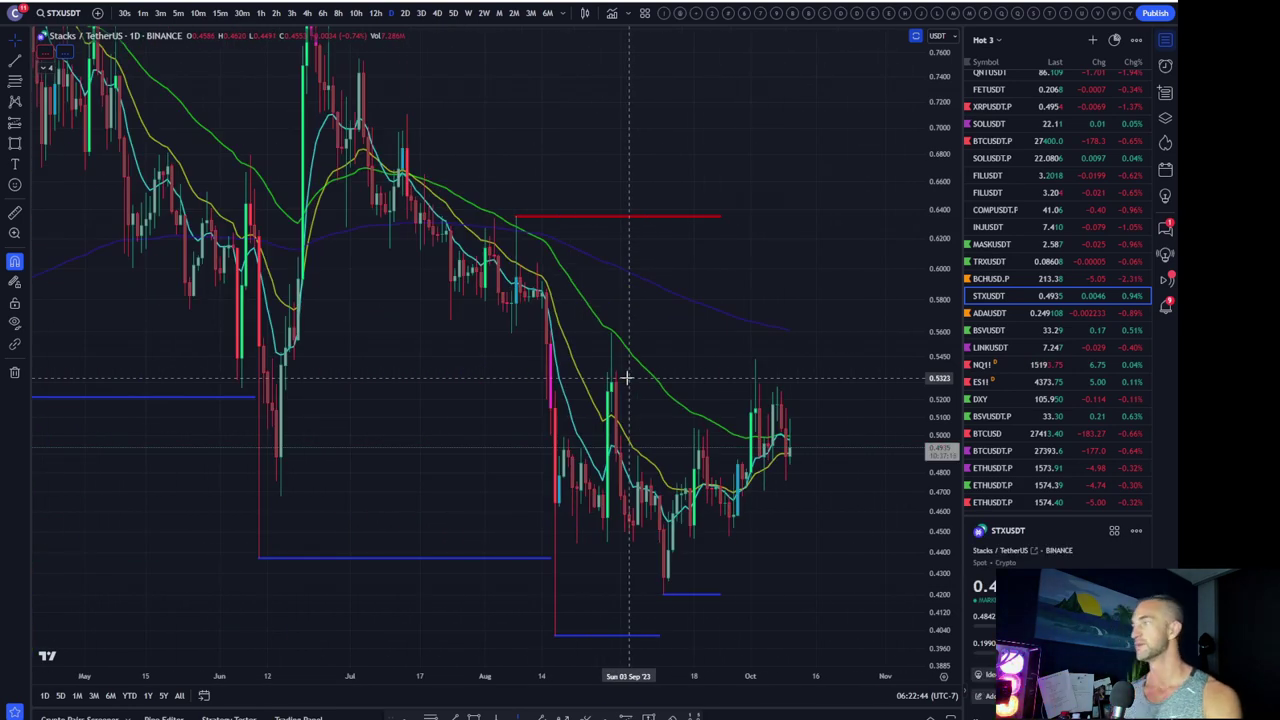
scroll(627, 378, "down", 2)
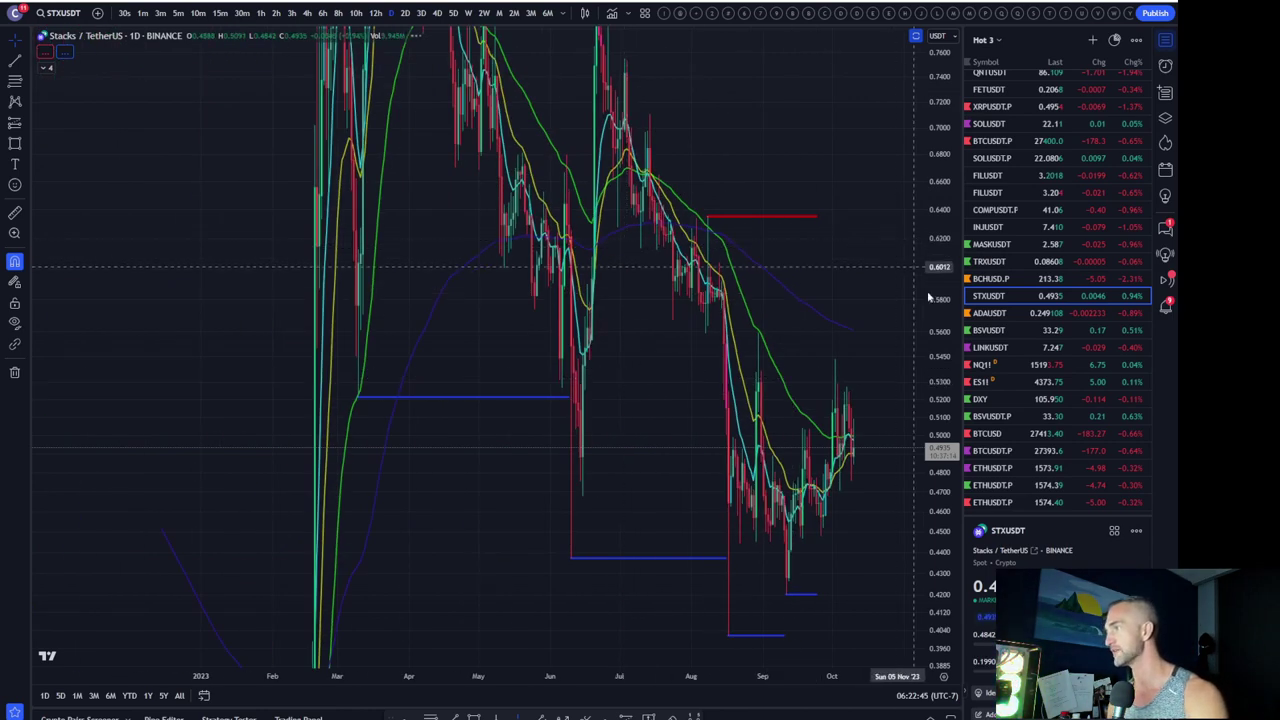
left_click_drag(938, 293, 940, 371)
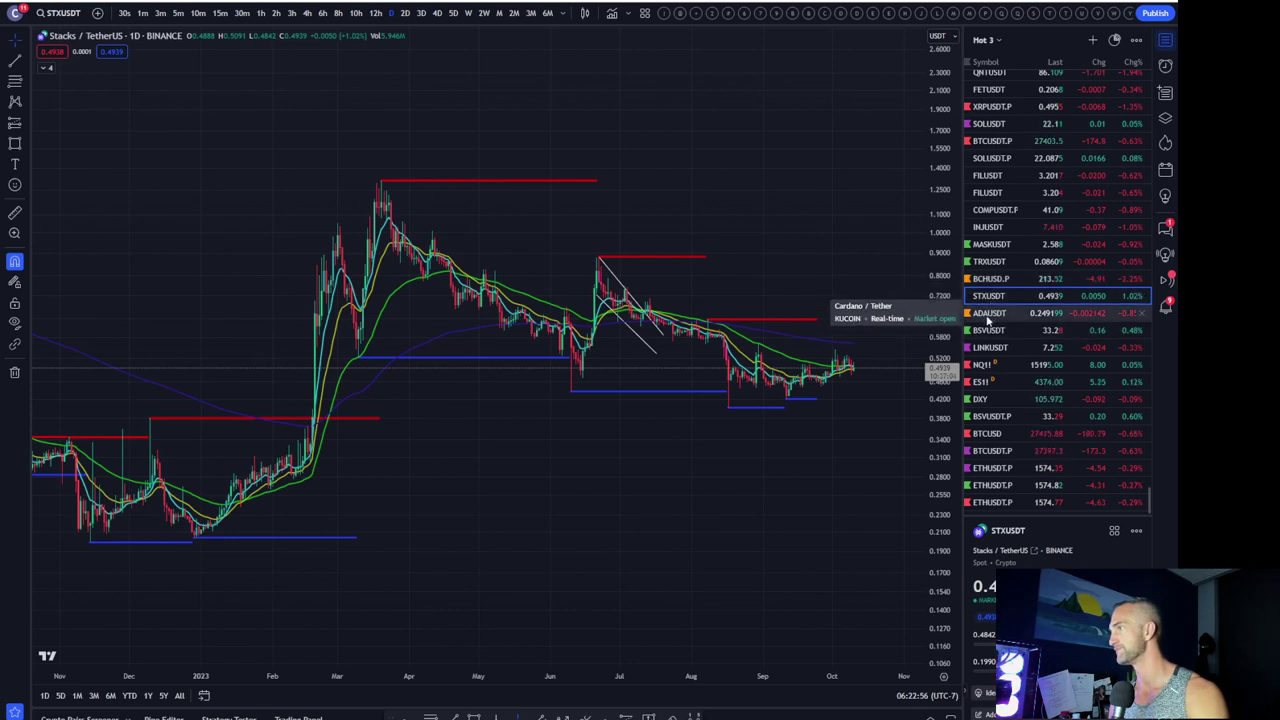
Switch the chart to the daily TRXUSDT pair
left_click(991, 263)
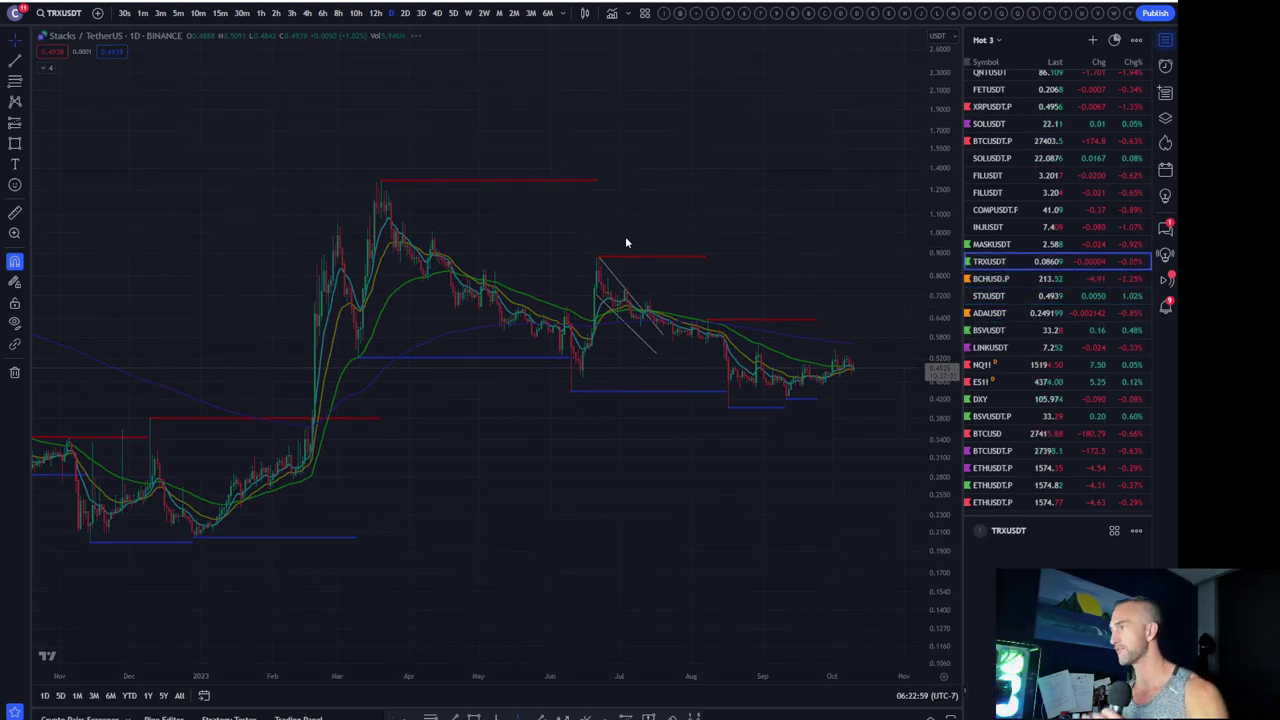
scroll(623, 286, "up", 2)
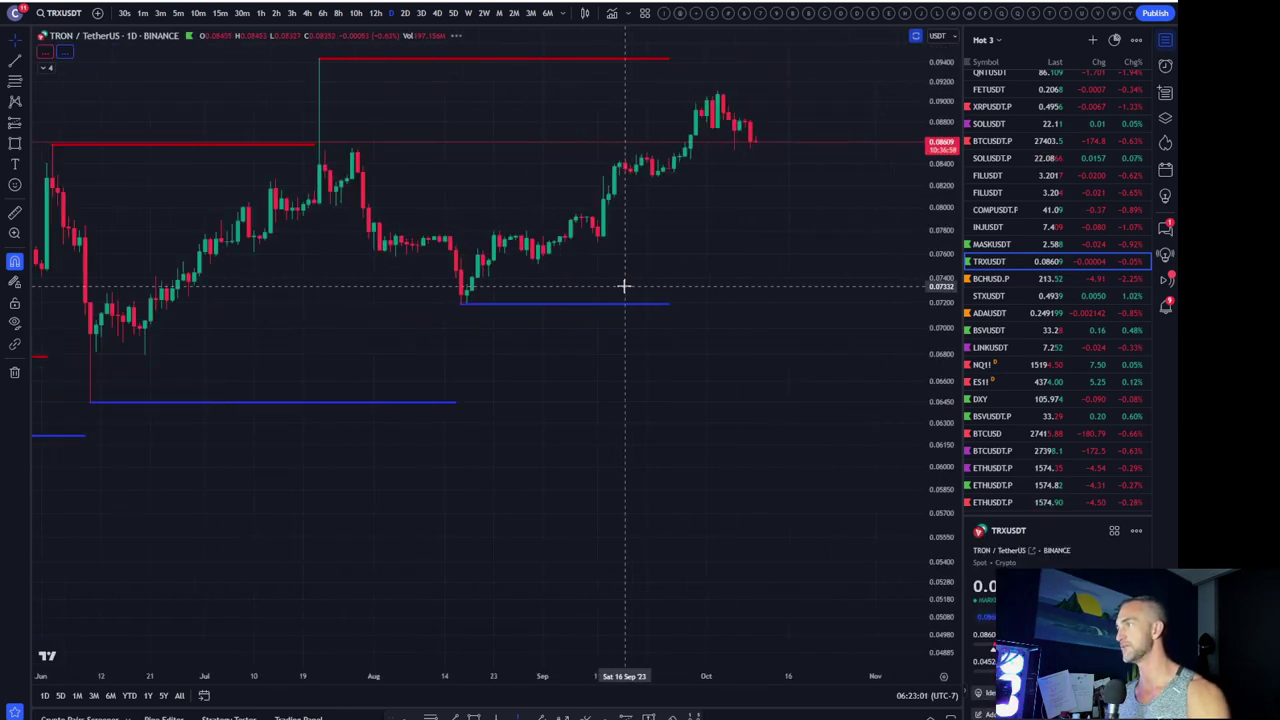
scroll(623, 286, "down", 2)
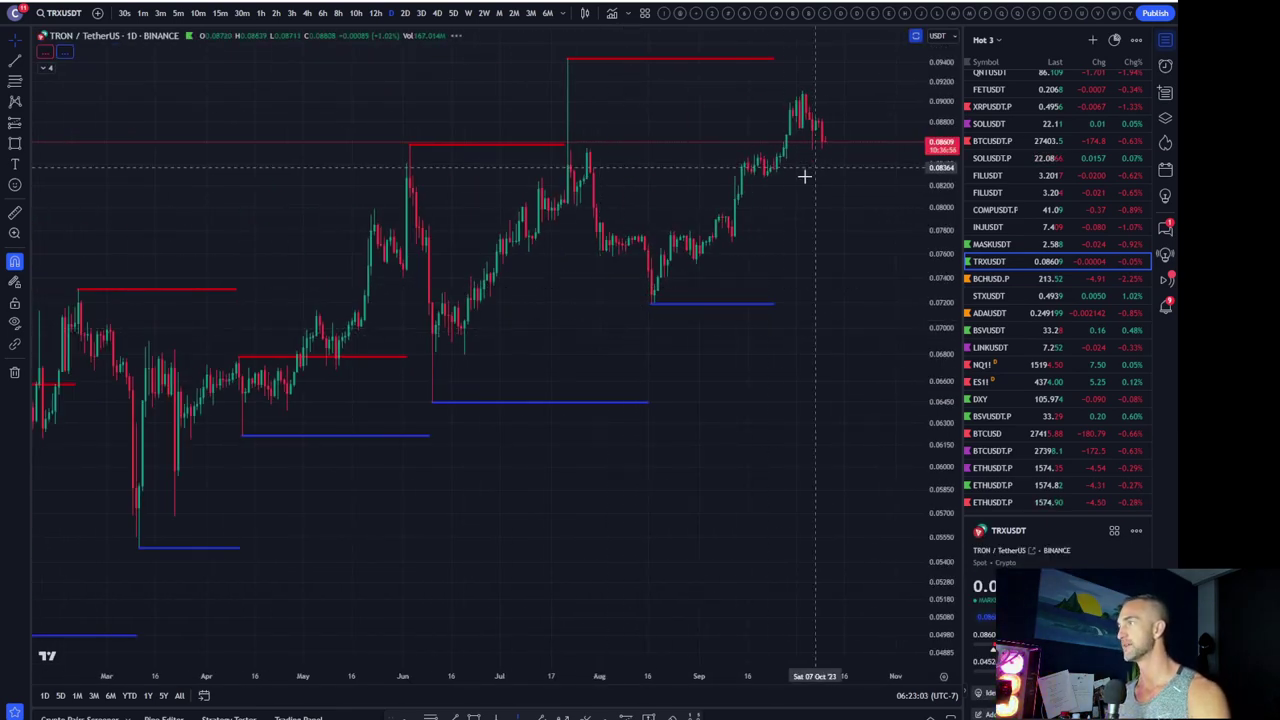
scroll(793, 184, "up", 2)
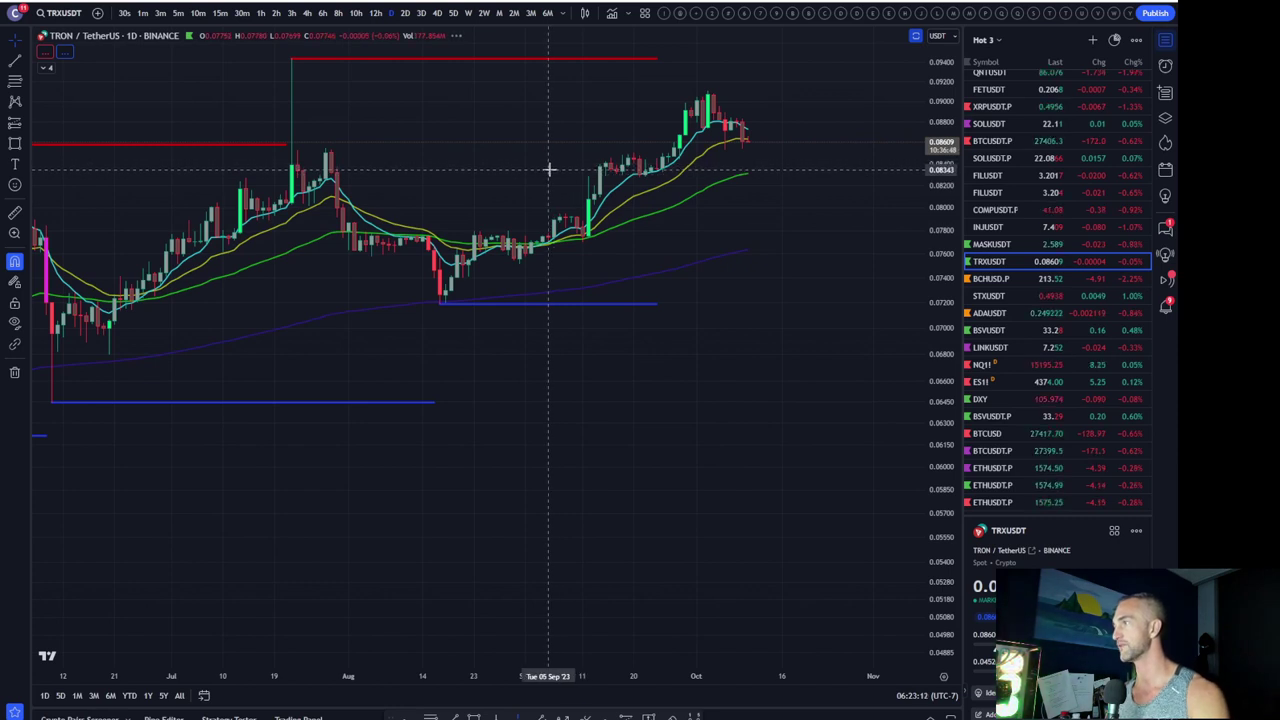
Measure TRX's latest drop (-0.00308), then dismiss the measurement
left_click(16, 215)
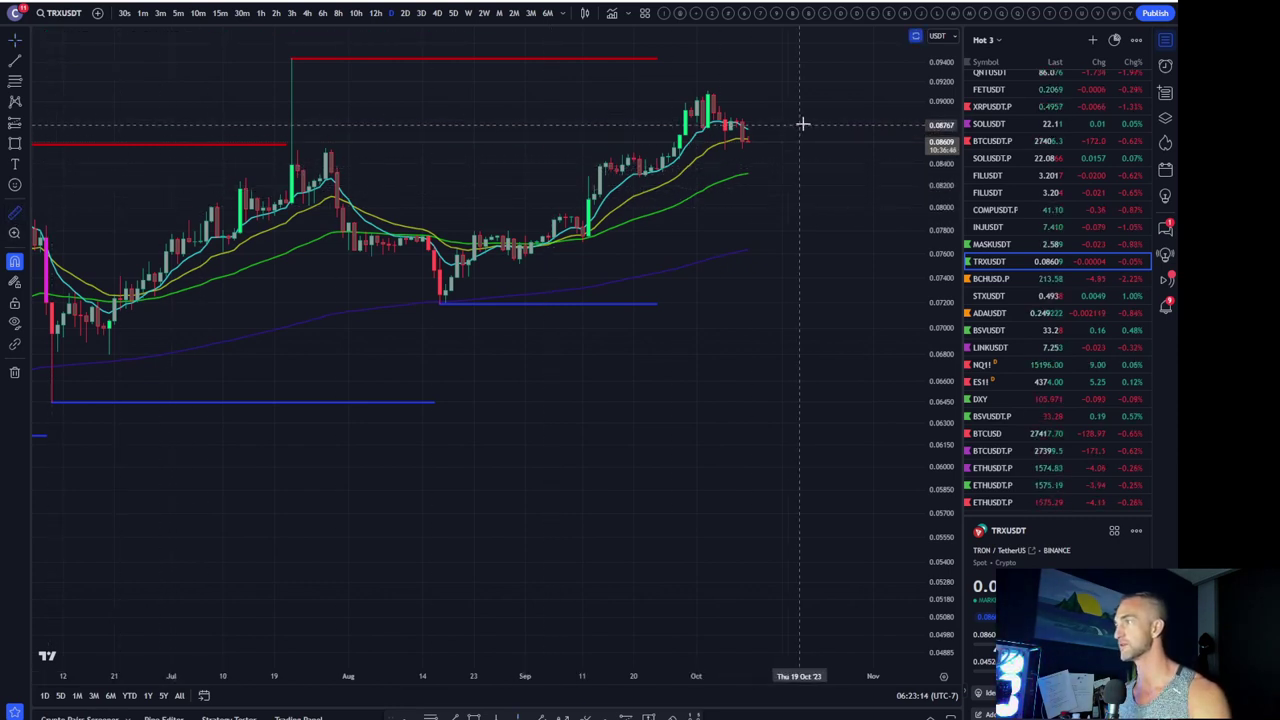
left_click(785, 140)
left_click(786, 170)
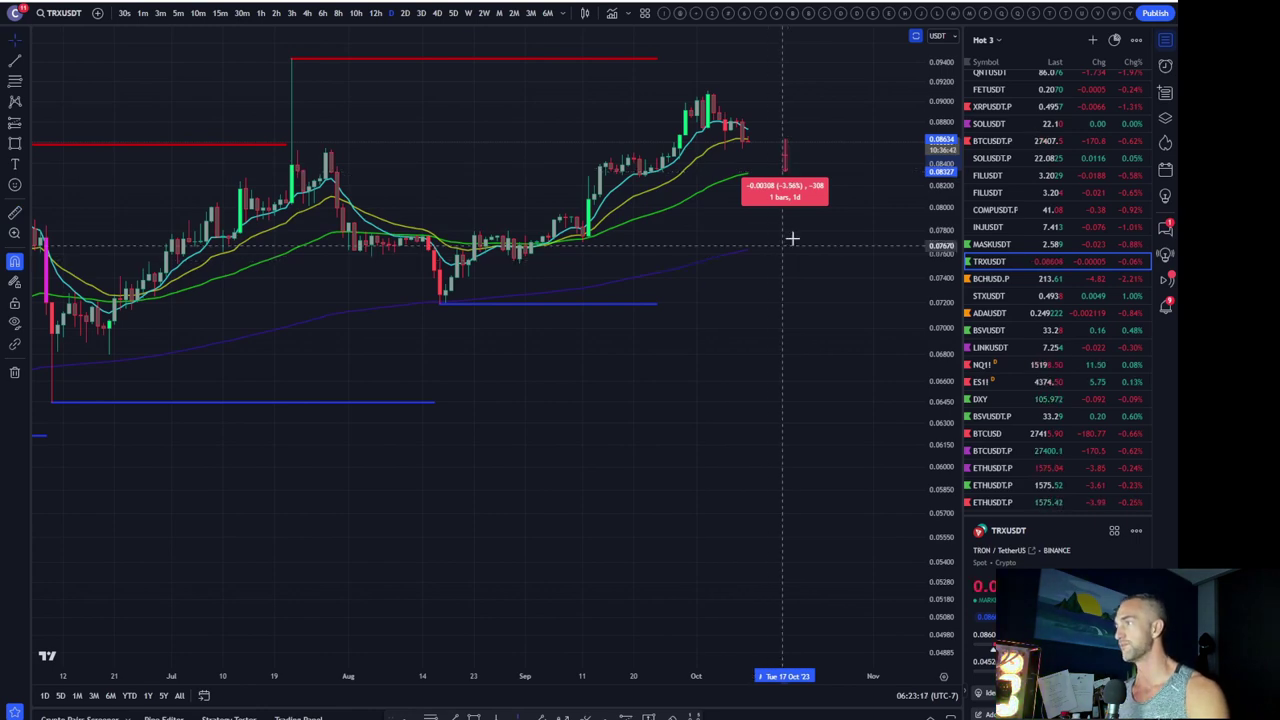
left_click(765, 255)
Pan and zoom the TRX chart to span February 2023 through February 2024
scroll(763, 250, "down", 3)
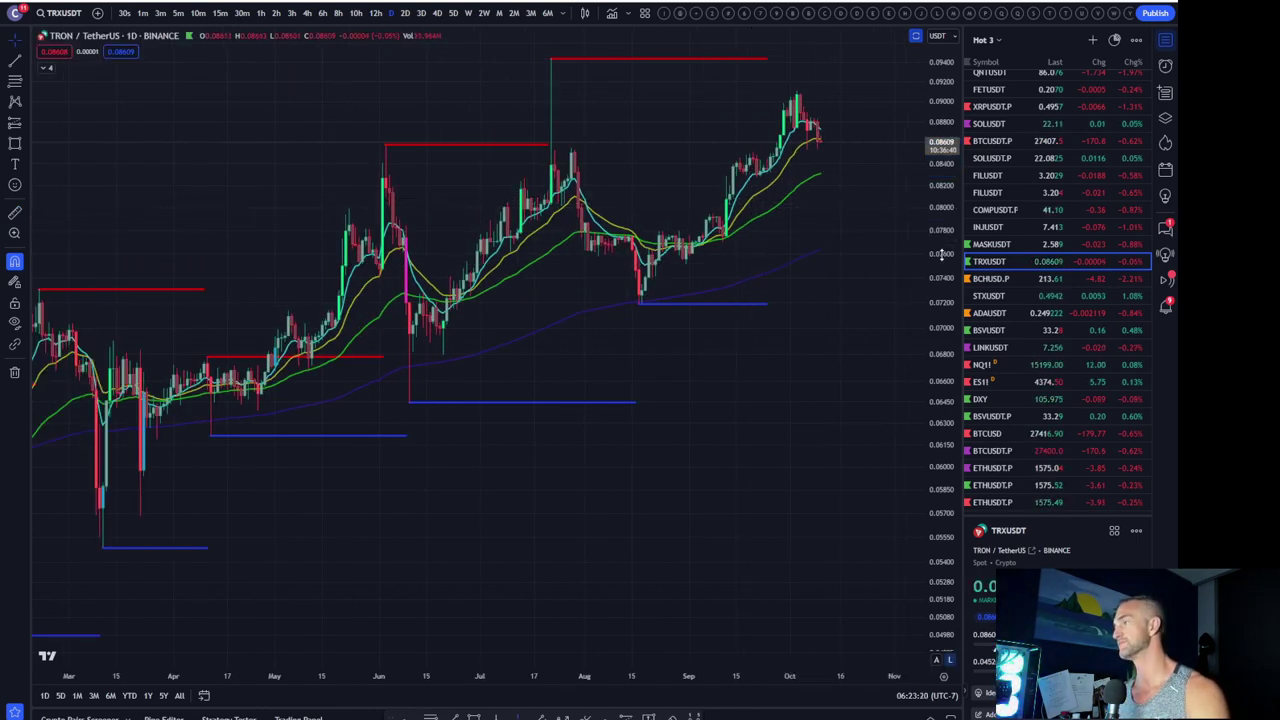
scroll(790, 464, "down", 5)
left_click_drag(790, 464, 718, 156)
scroll(718, 156, "down", 3)
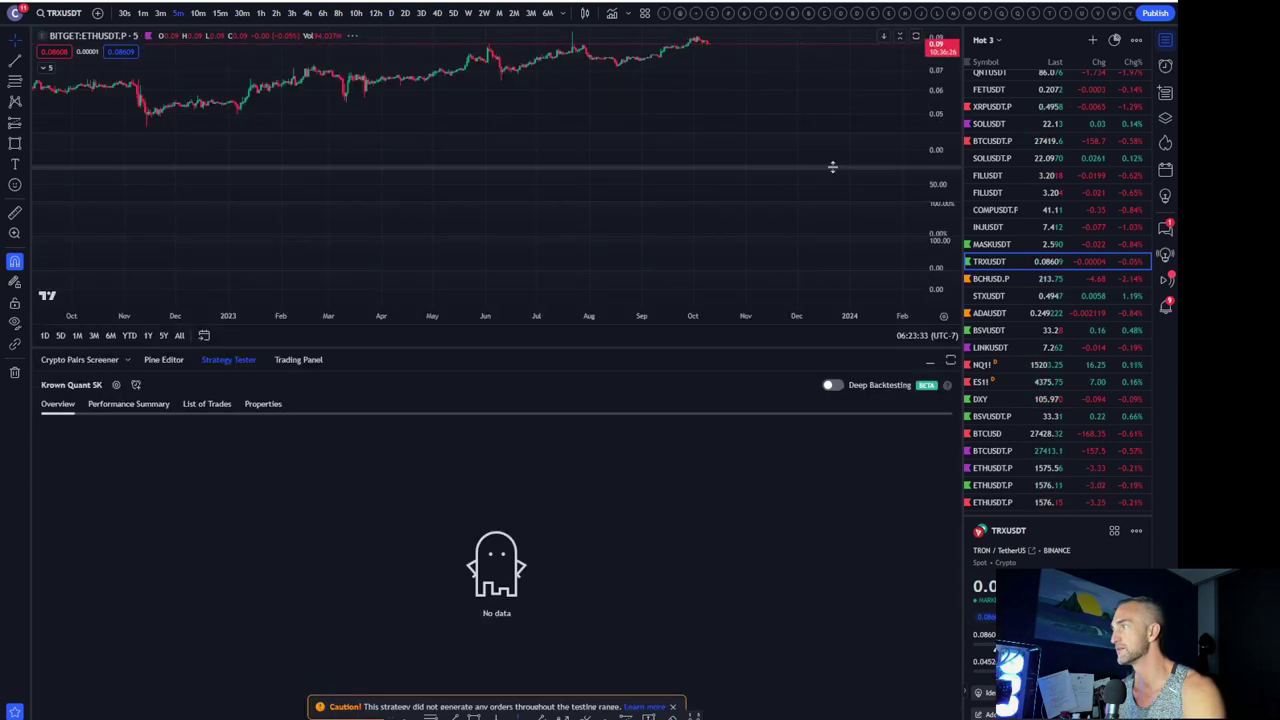
Collapse the Strategy Tester panel so the ETHUSDT.P 5-minute chart fills the screen
left_click(226, 360)
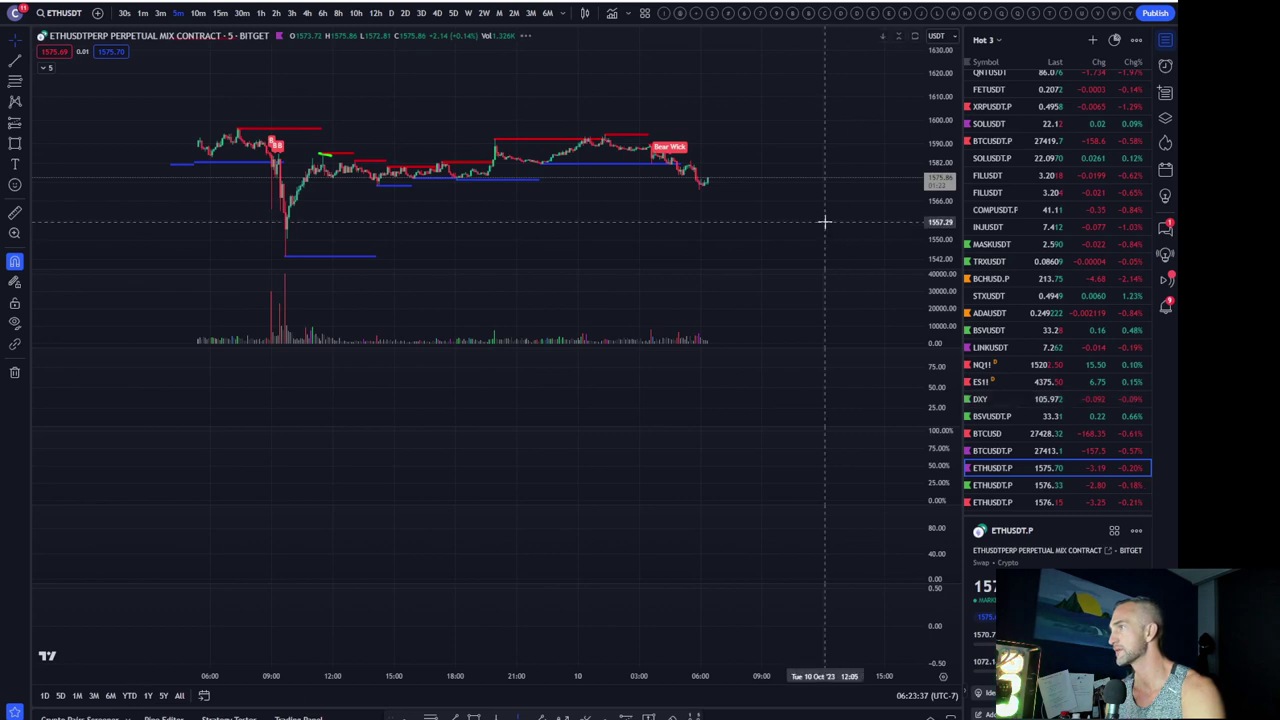
scroll(823, 217, "up", 2)
scroll(933, 140, "up", 2)
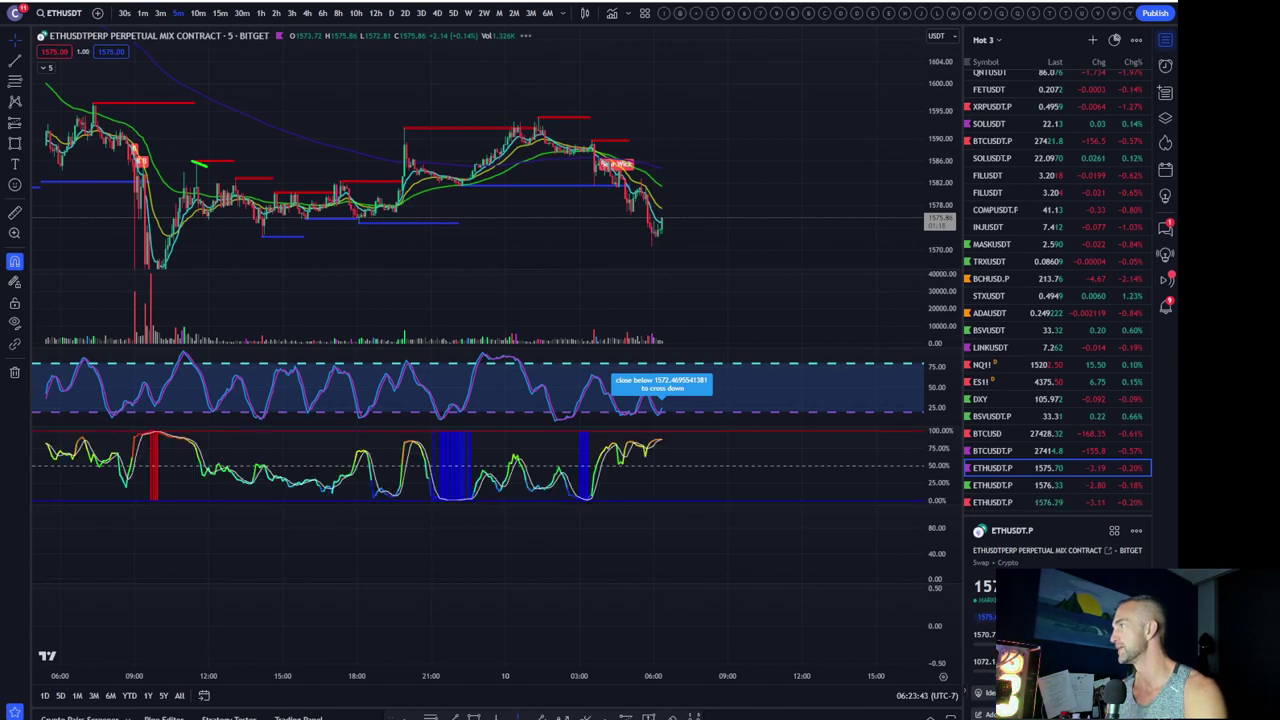
scroll(777, 234, "up", 2)
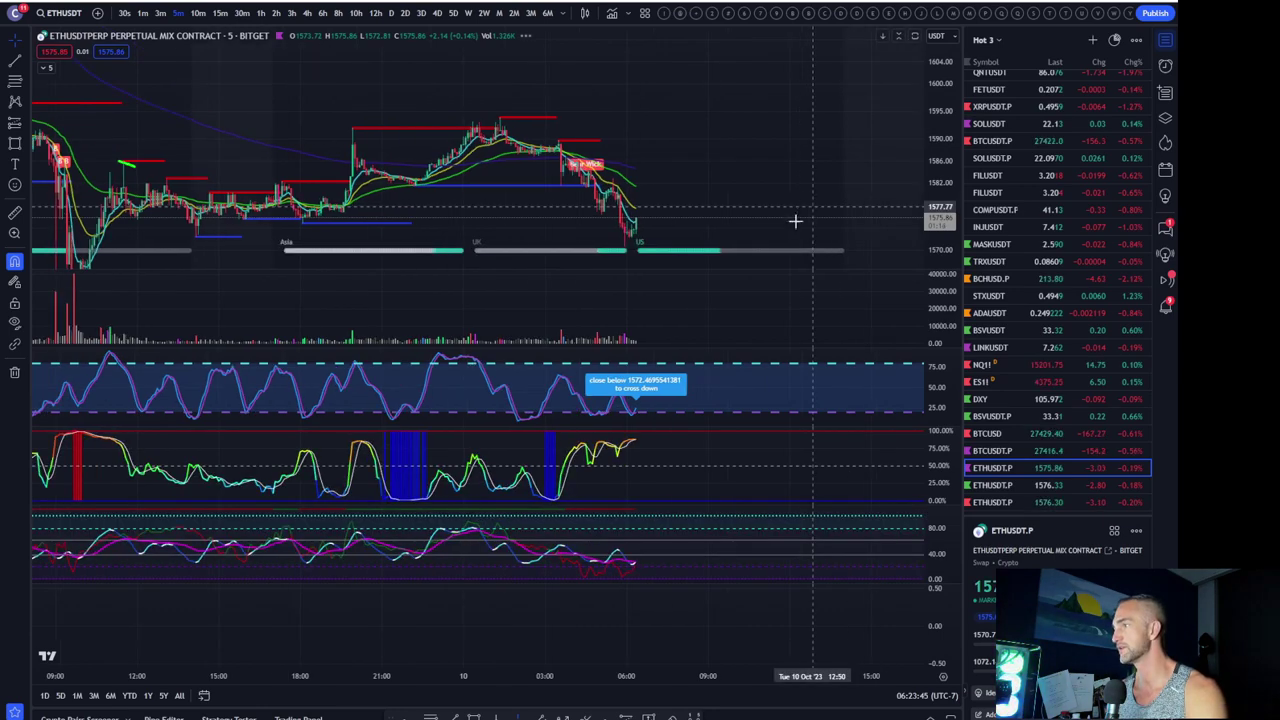
scroll(640, 250, "up", 2)
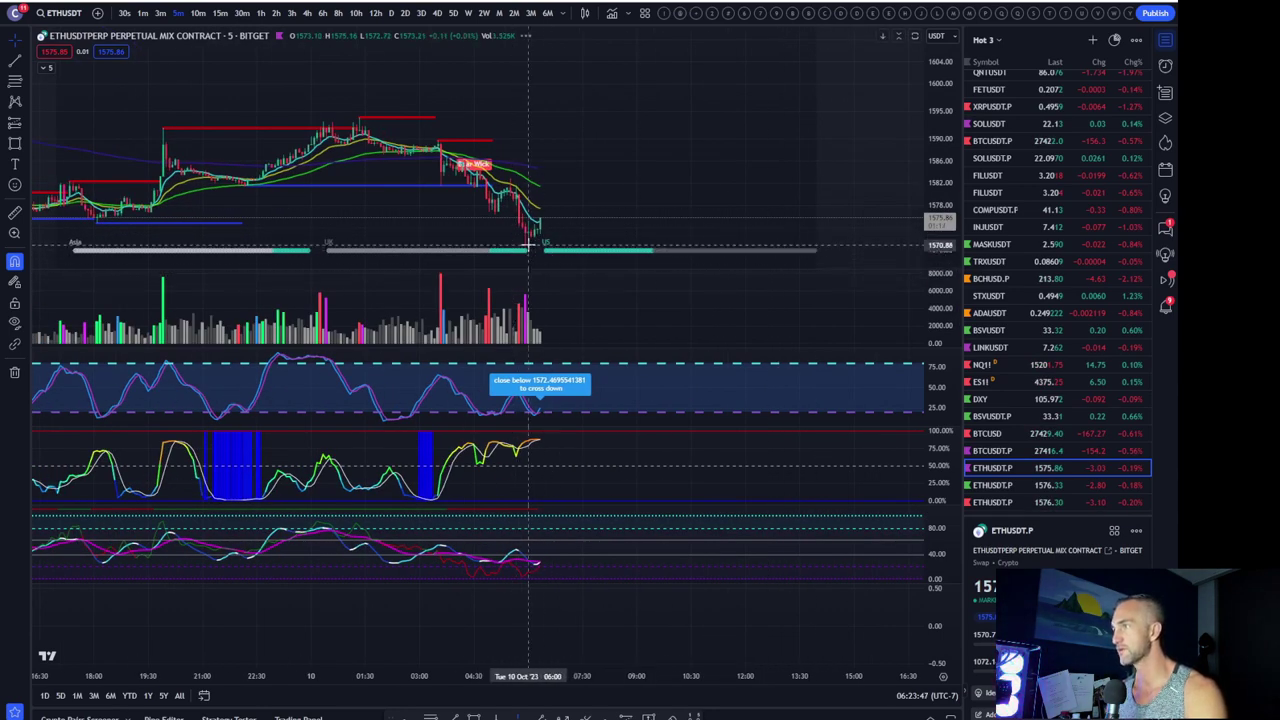
scroll(549, 250, "up", 1)
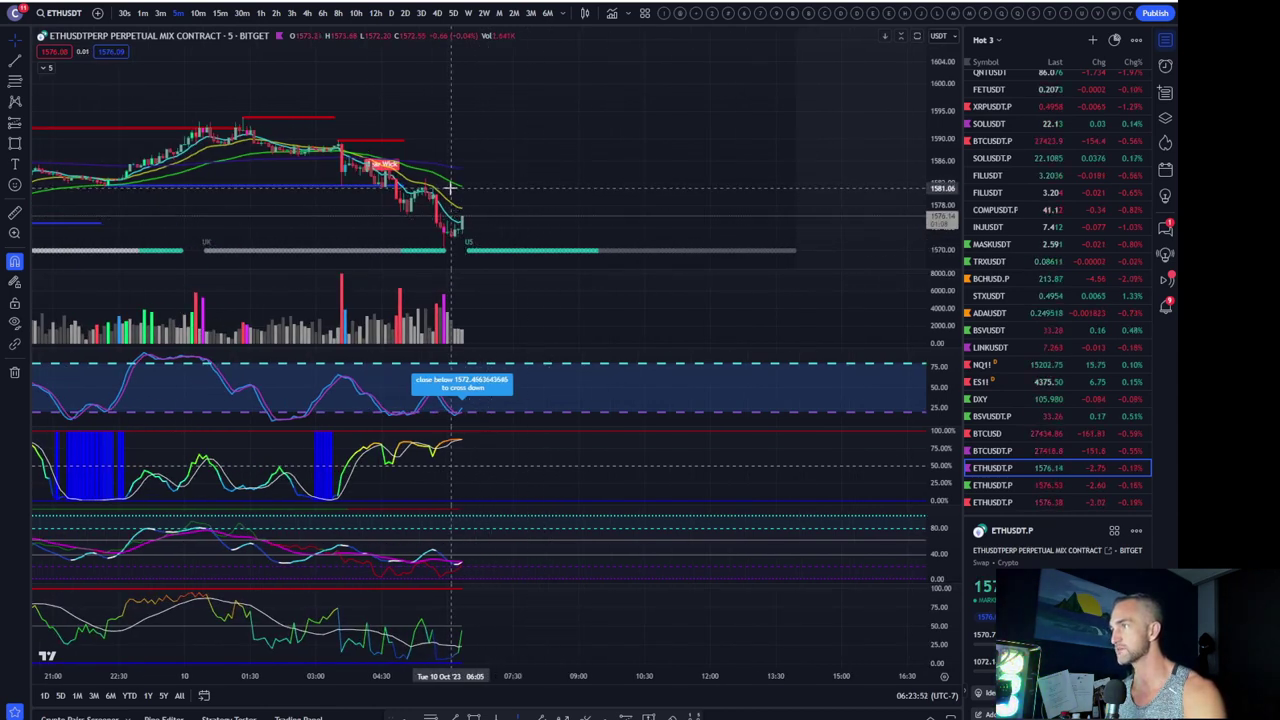
scroll(463, 190, "down", 2)
scroll(458, 192, "down", 2)
scroll(452, 195, "down", 1)
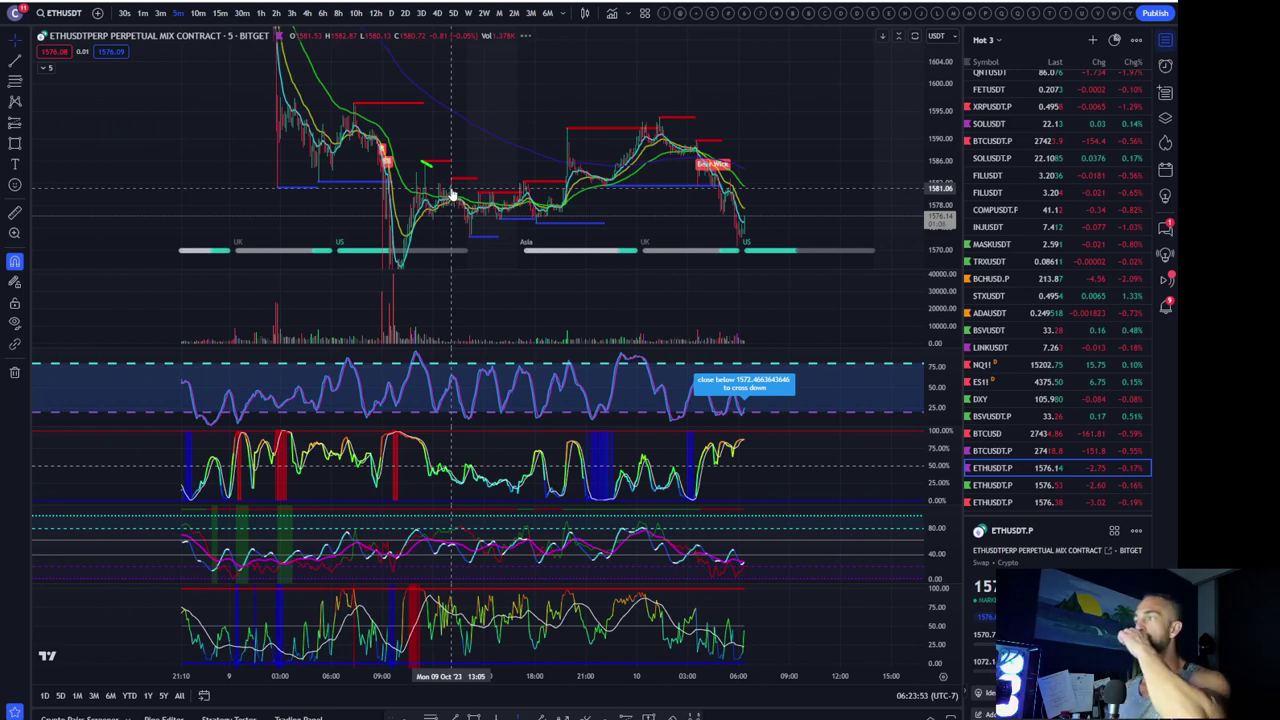
scroll(451, 198, "up", 2)
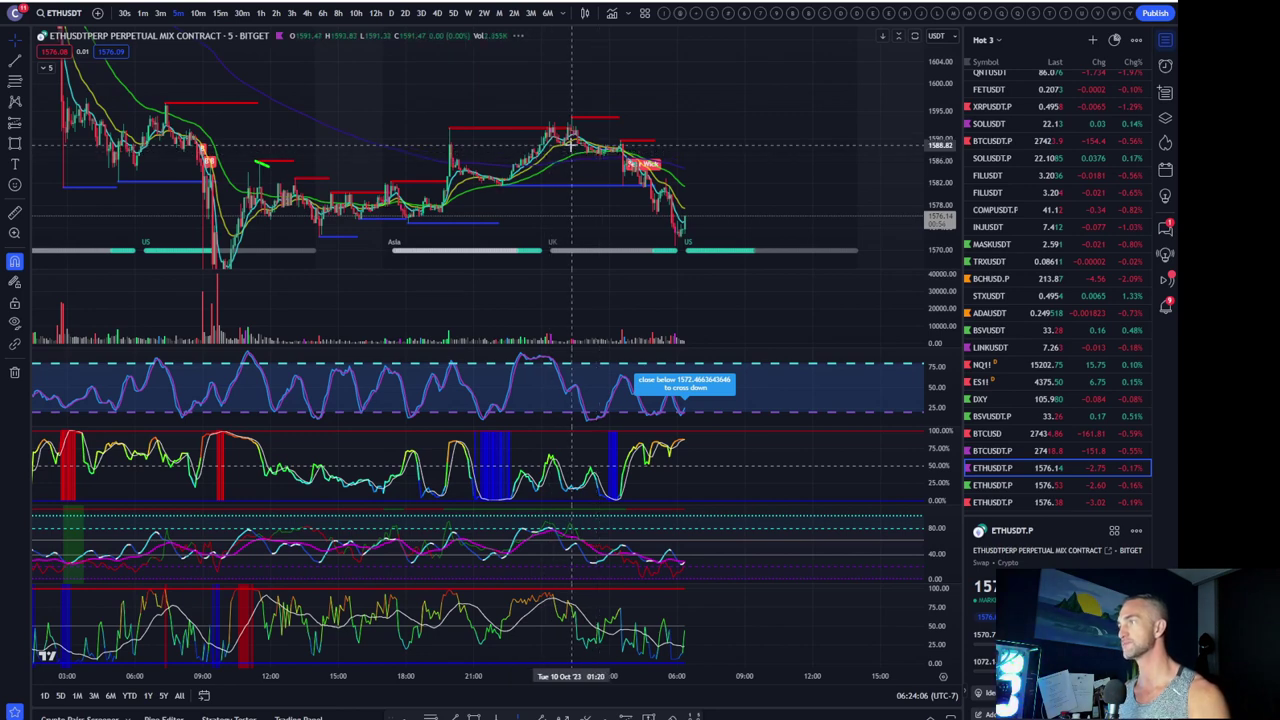
Zoom the ETH 5-minute chart to inspect its short-entry signals
scroll(570, 145, "up", 1)
scroll(570, 145, "up", 2)
scroll(570, 145, "up", 3)
scroll(570, 145, "up", 1)
scroll(570, 145, "up", 1)
scroll(570, 145, "up", 1)
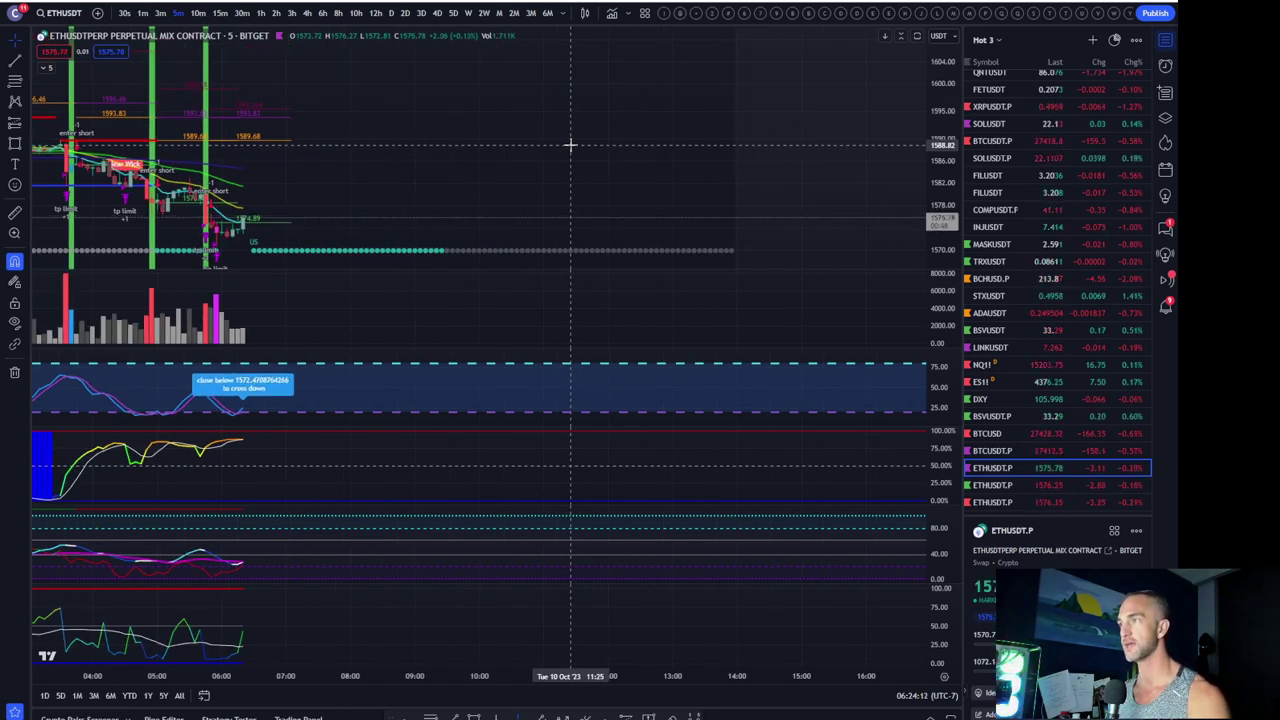
scroll(378, 143, "down", 1)
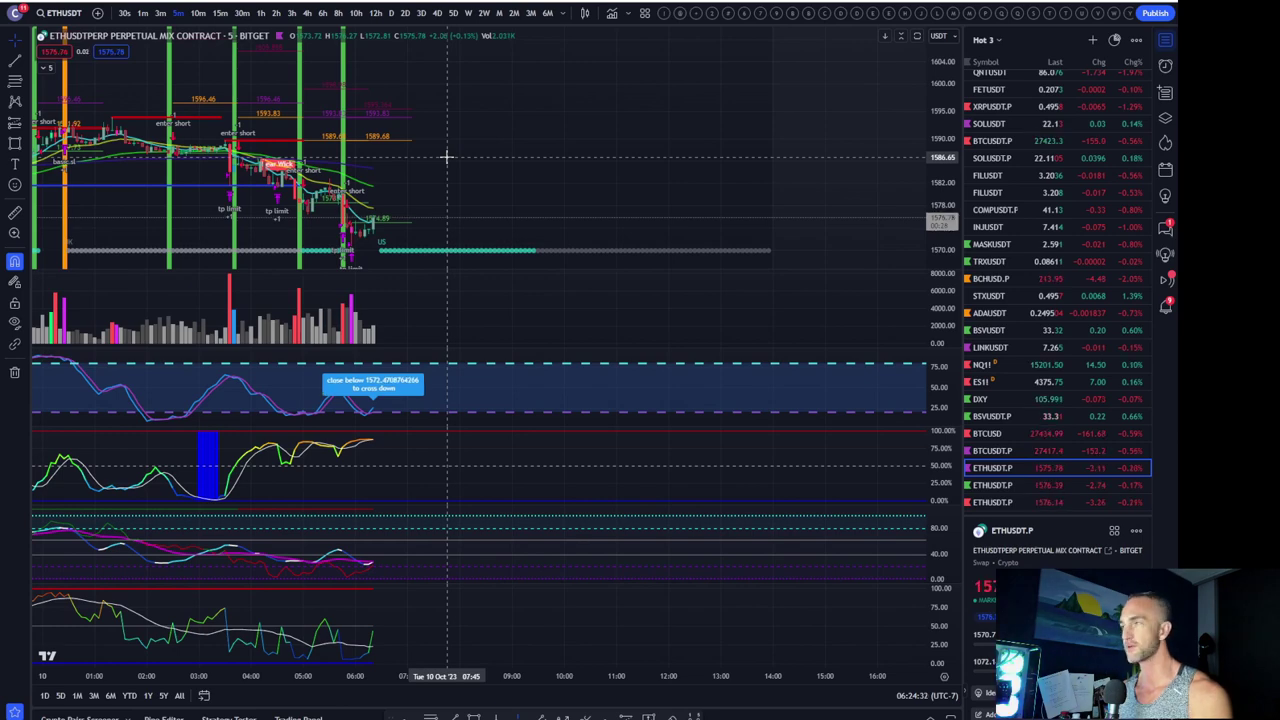
scroll(447, 160, "up", 3)
scroll(830, 175, "down", 3)
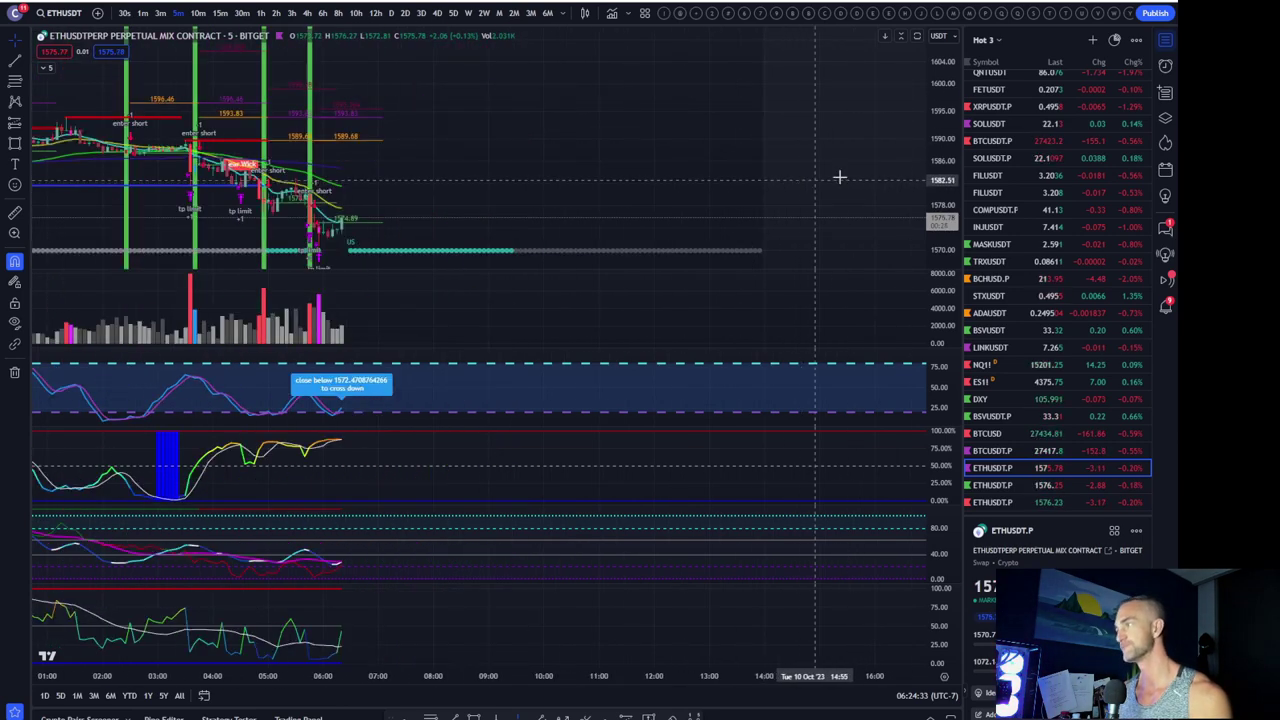
Switch from COMPUSDT.P to TRXUSDT and zoom the 5-minute chart's short signals
left_click(996, 211)
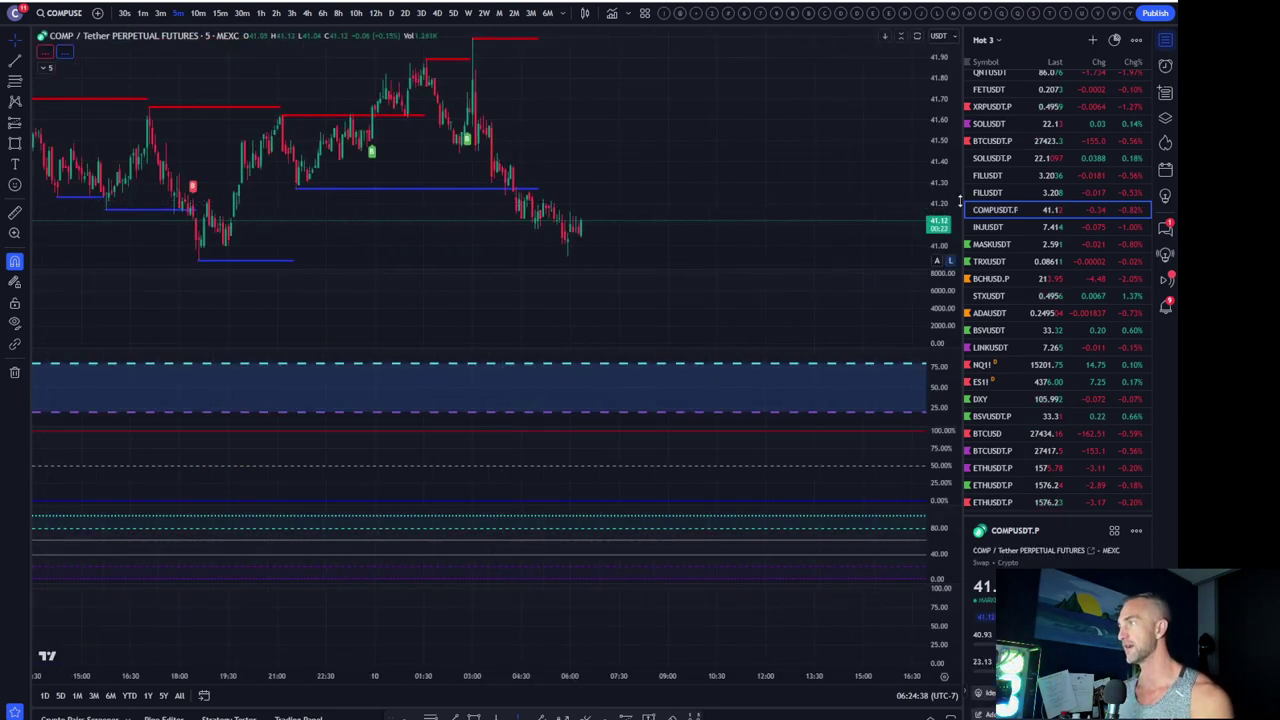
left_click(995, 261)
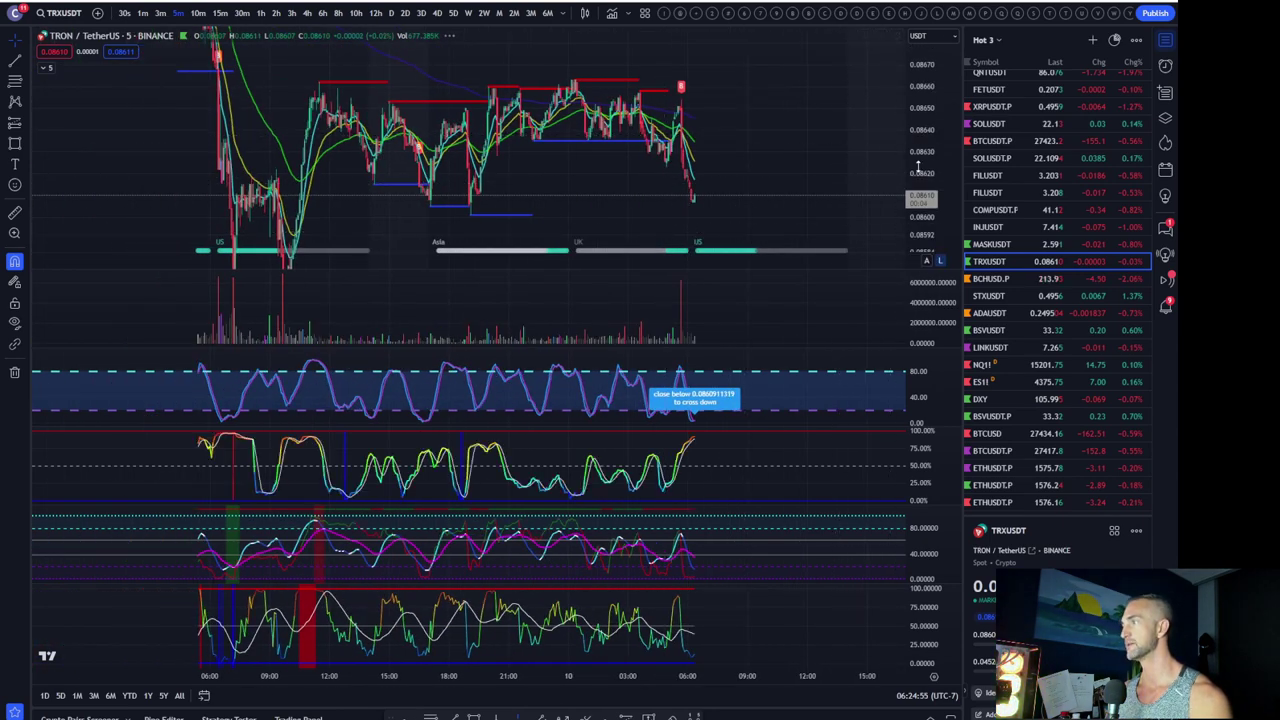
scroll(578, 184, "down", 2)
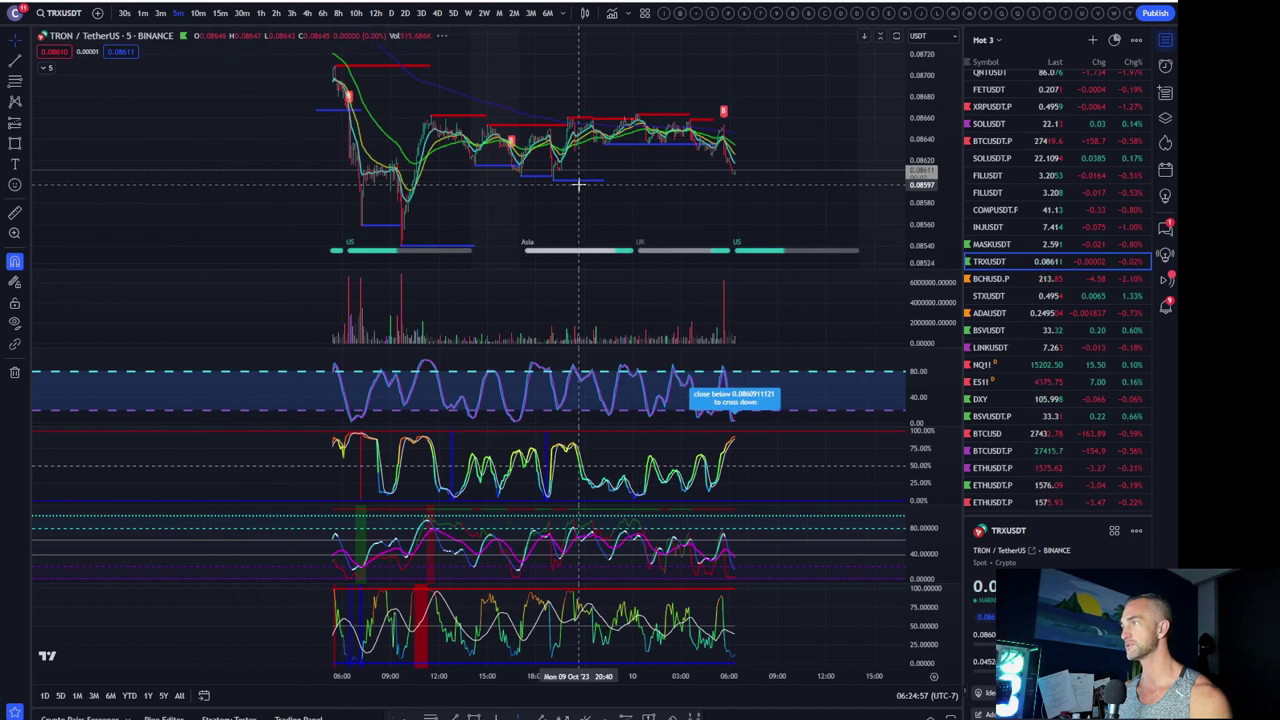
scroll(577, 182, "up", 2)
scroll(545, 195, "up", 2)
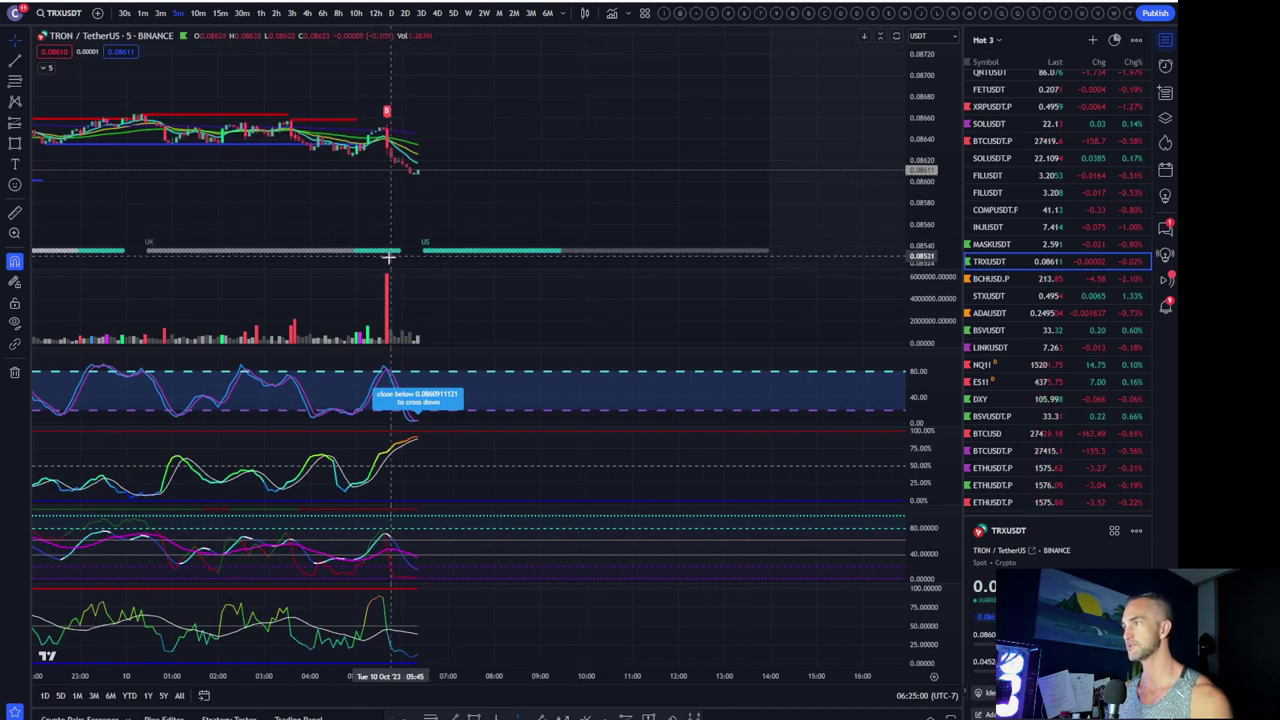
scroll(386, 258, "down", 1)
scroll(528, 286, "down", 1)
scroll(530, 285, "down", 1)
scroll(641, 199, "up", 1)
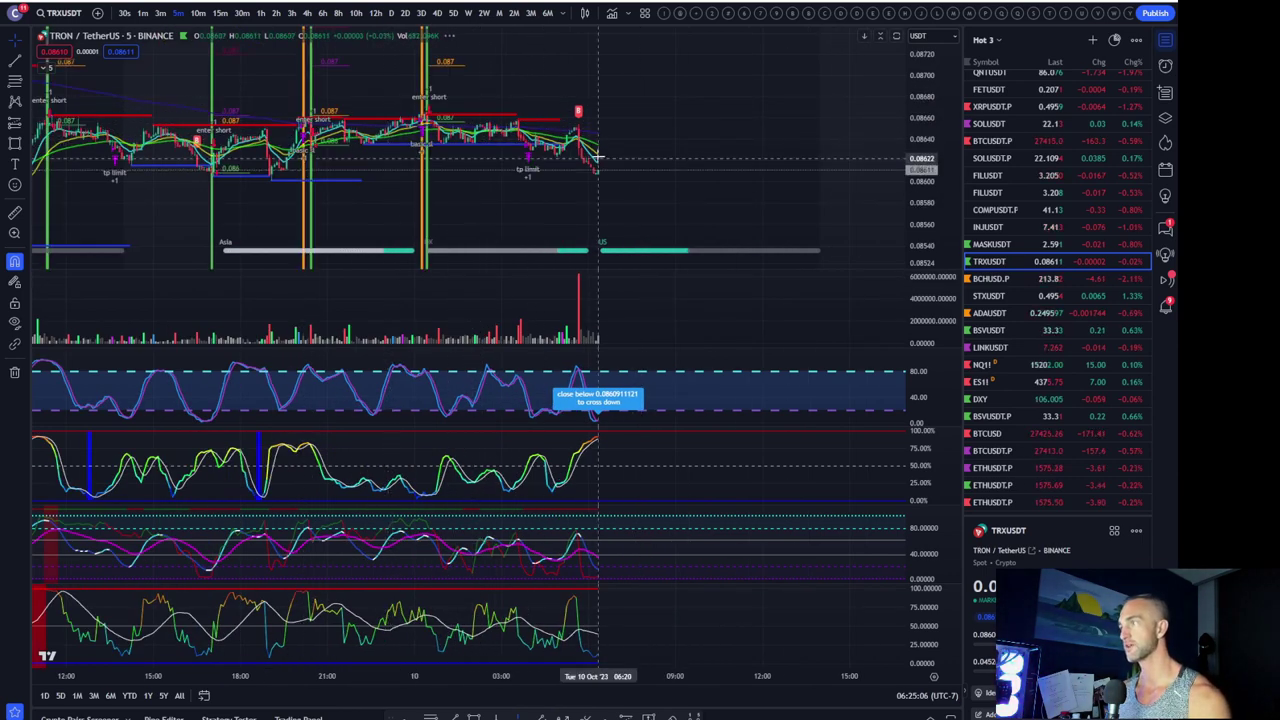
scroll(600, 171, "down", 1)
scroll(609, 178, "down", 1)
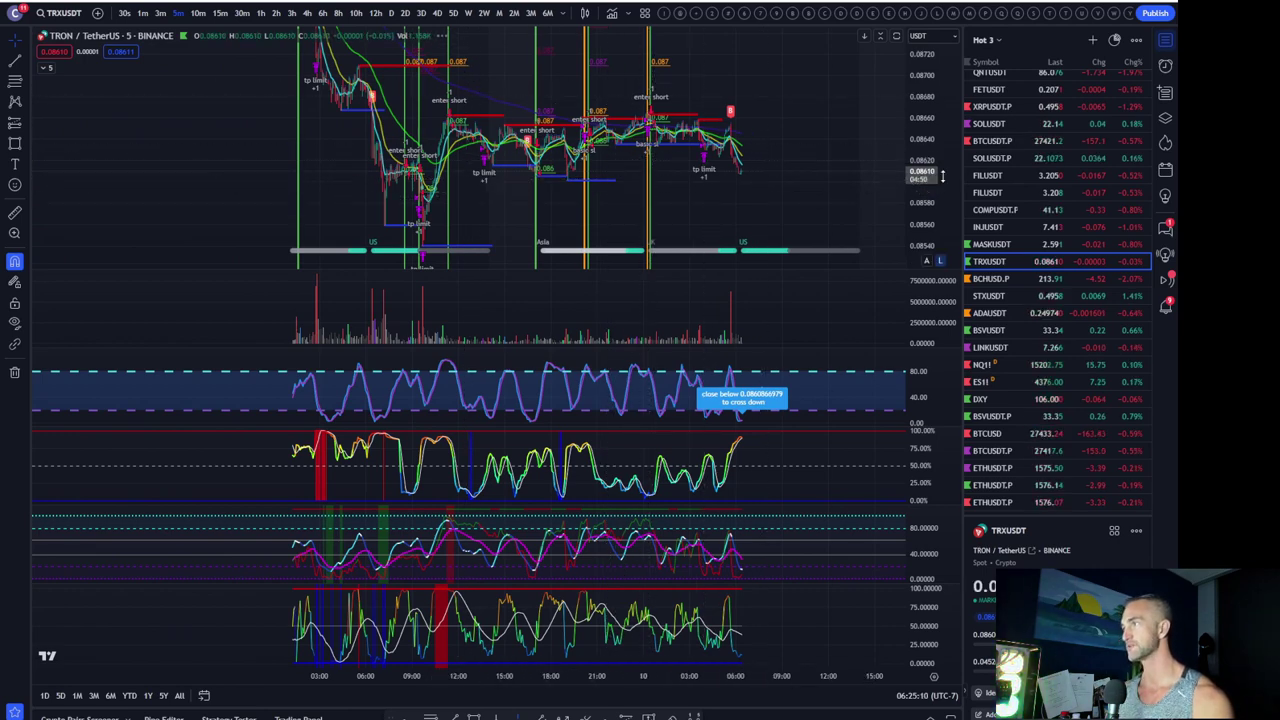
mouse_move(1050, 399)
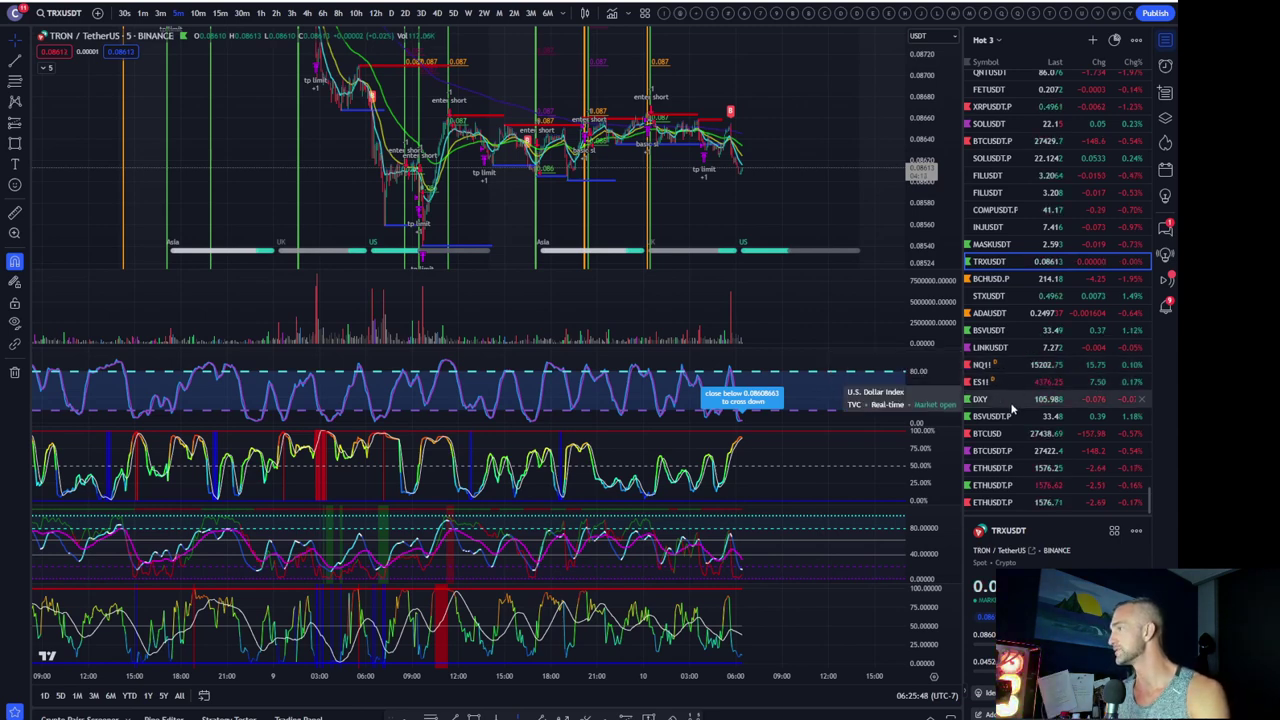
left_click(1011, 405)
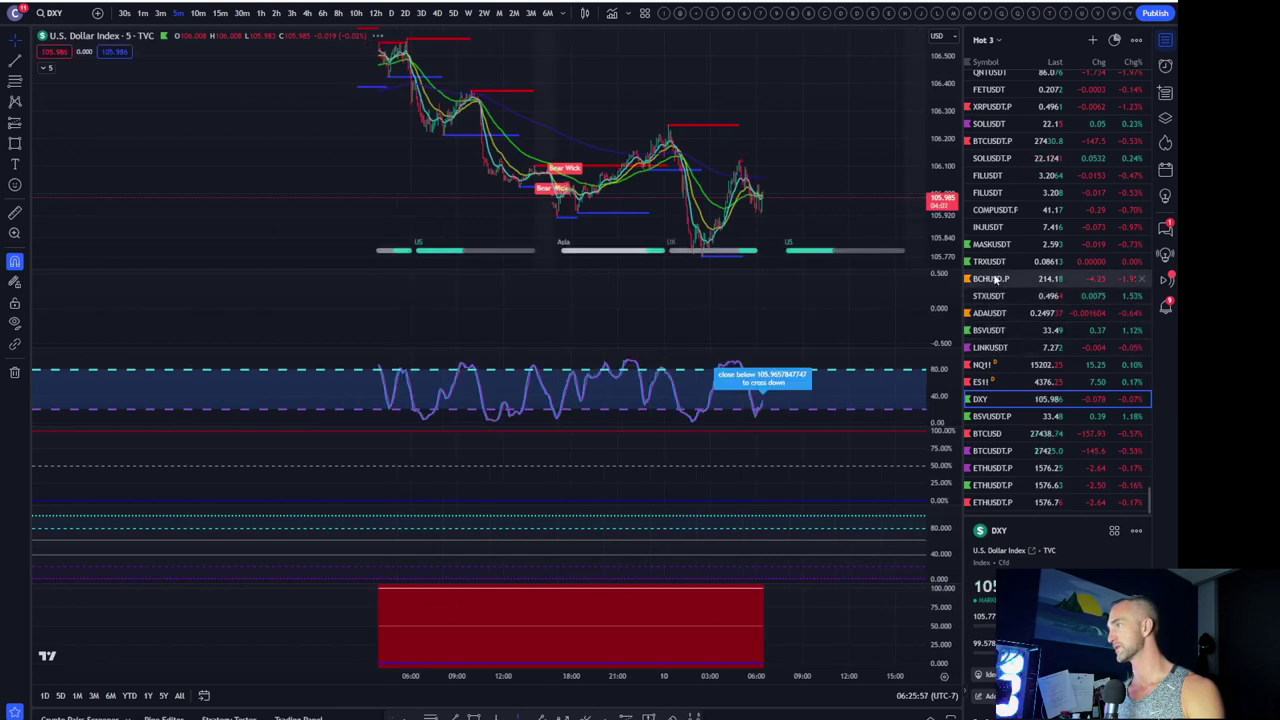
scroll(998, 300, "up", 2)
scroll(1000, 310, "down", 2)
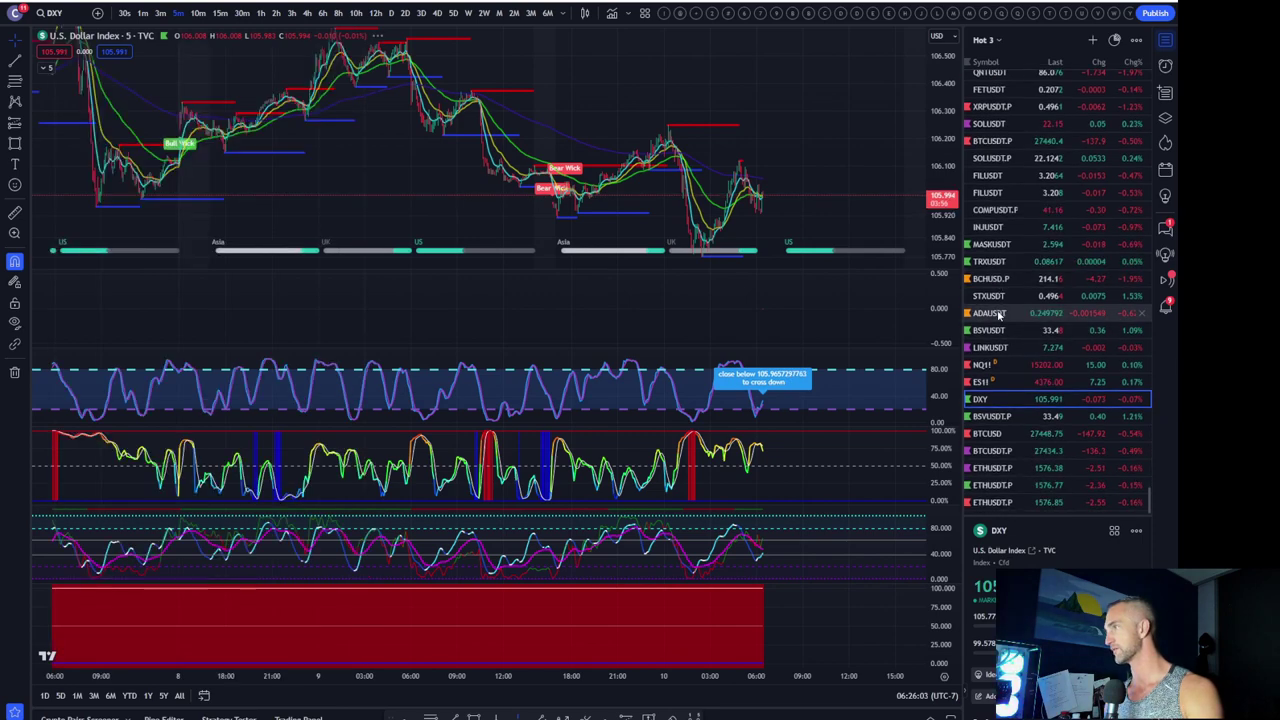
scroll(988, 316, "up", 2)
scroll(990, 318, "down", 2)
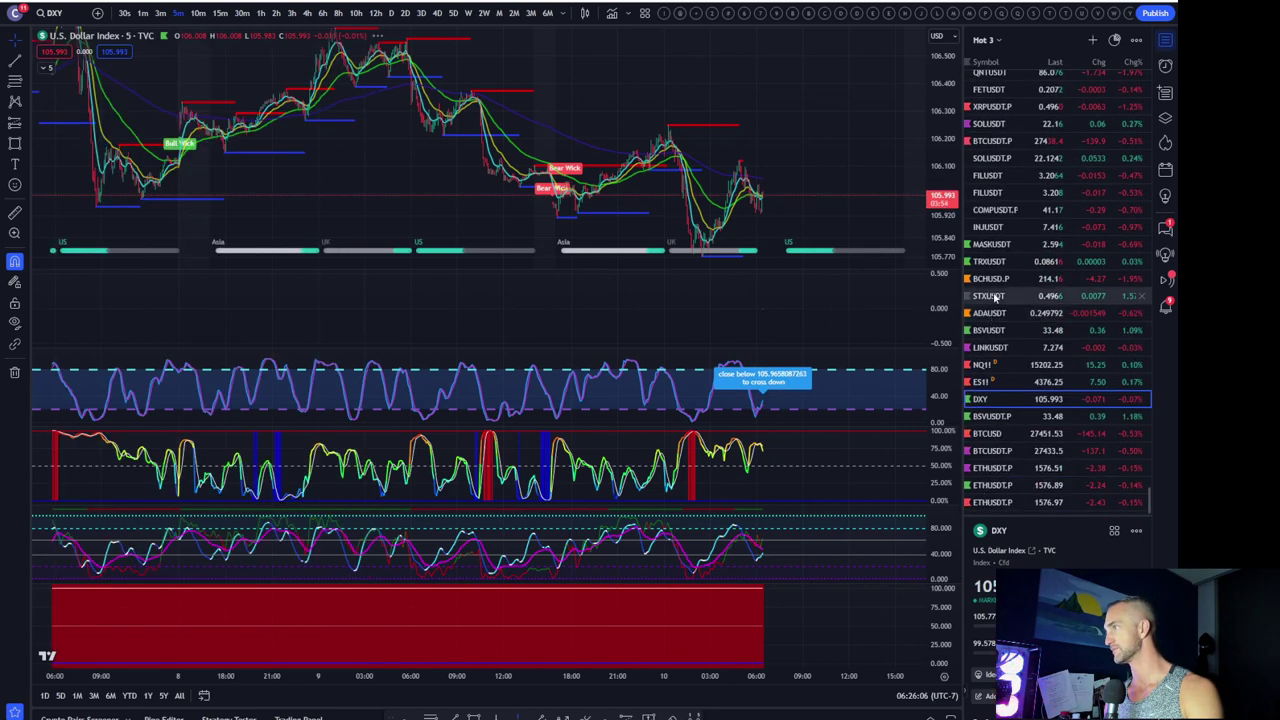
left_click(990, 261)
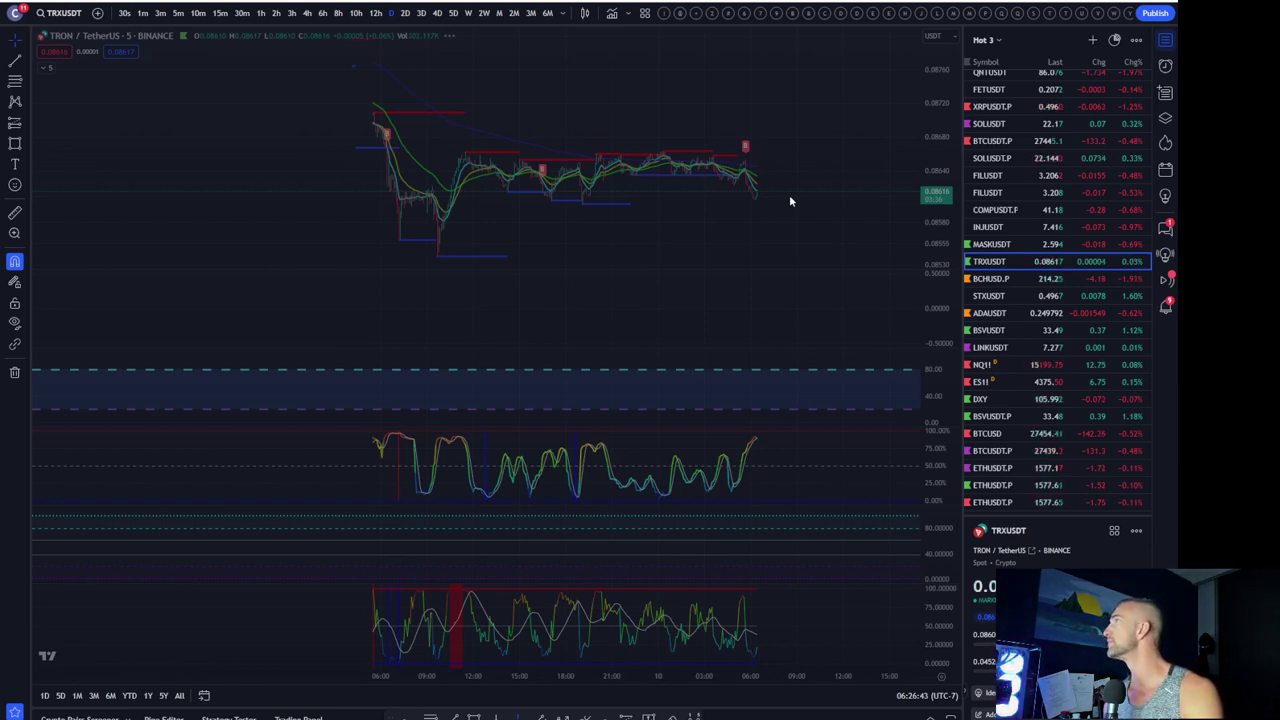
Set the TRX chart to the daily interval with 1D and shift the candles left
type("1D")
key("Return")
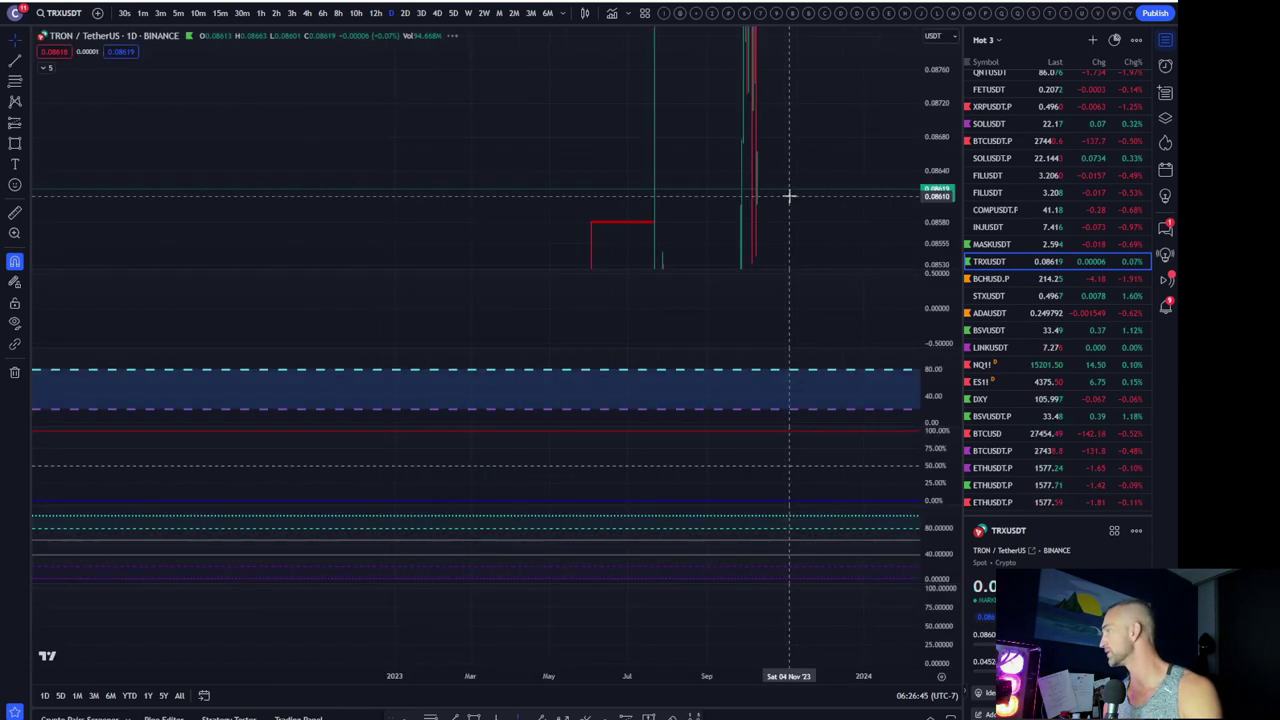
scroll(720, 193, "up", 2)
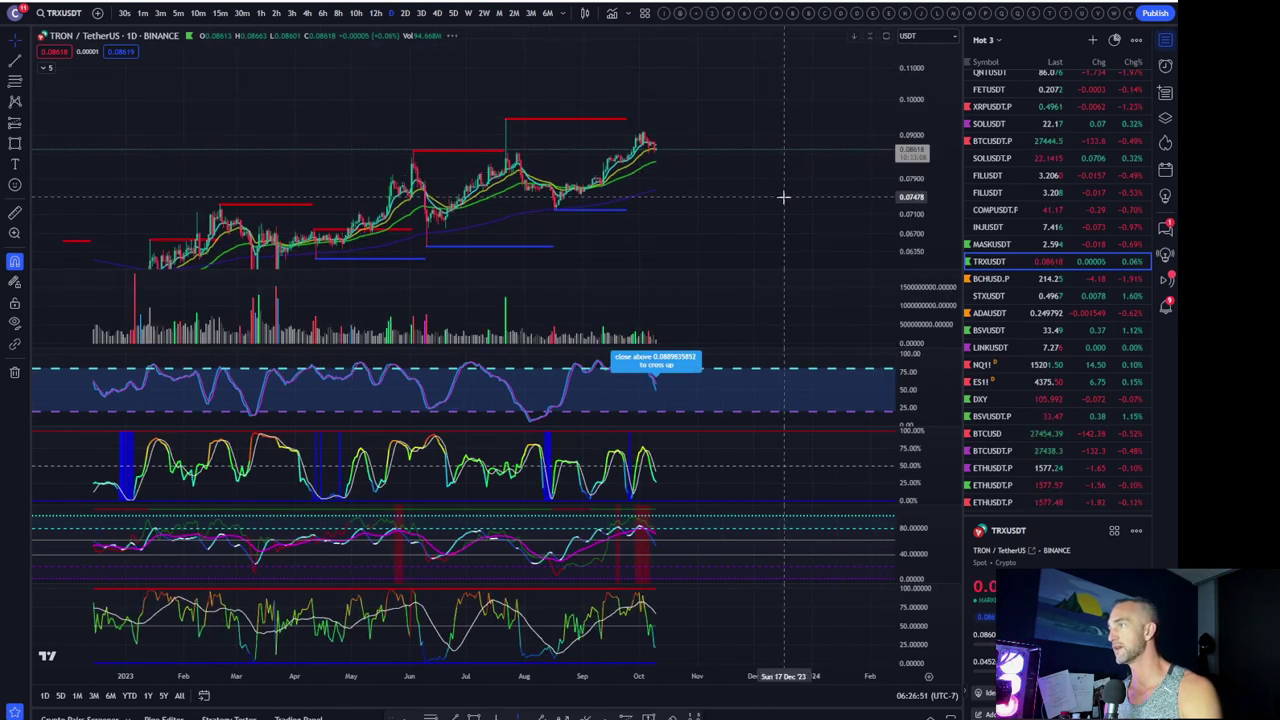
left_click_drag(716, 181, 679, 143)
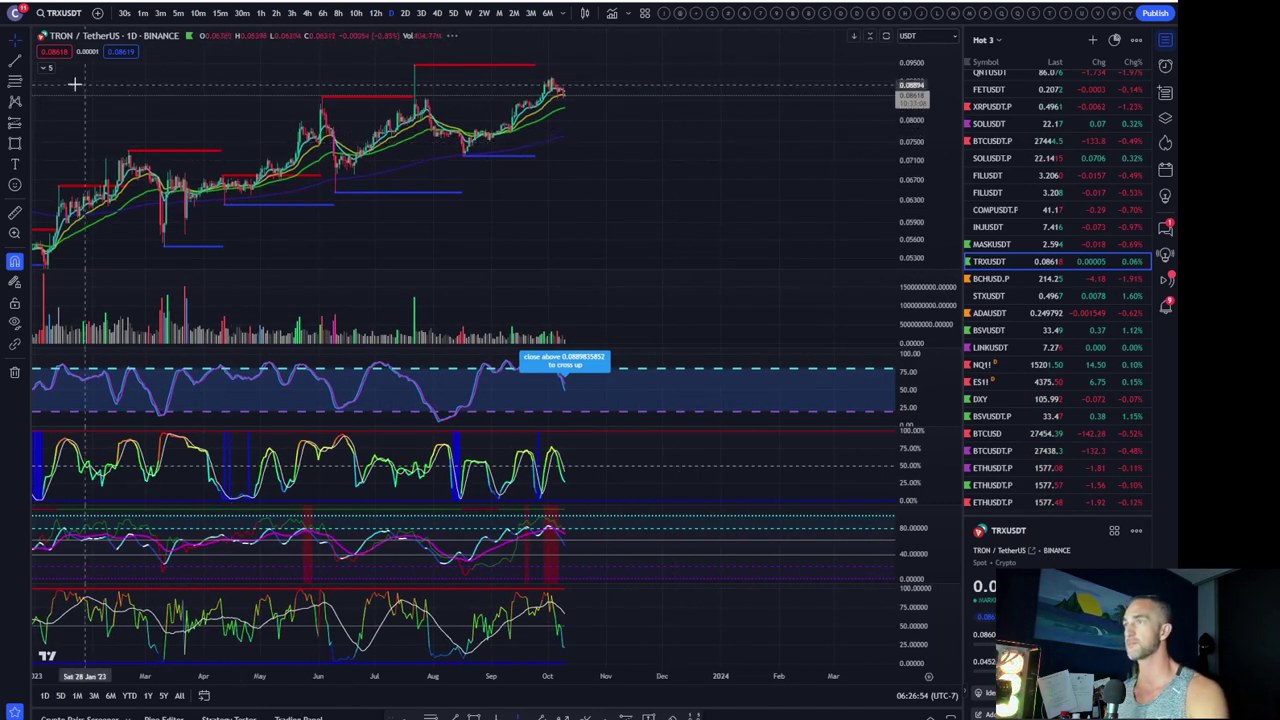
Toggle the indicator legend, pan to recent months, and switch TRX to 15-minute candles
left_click(46, 69)
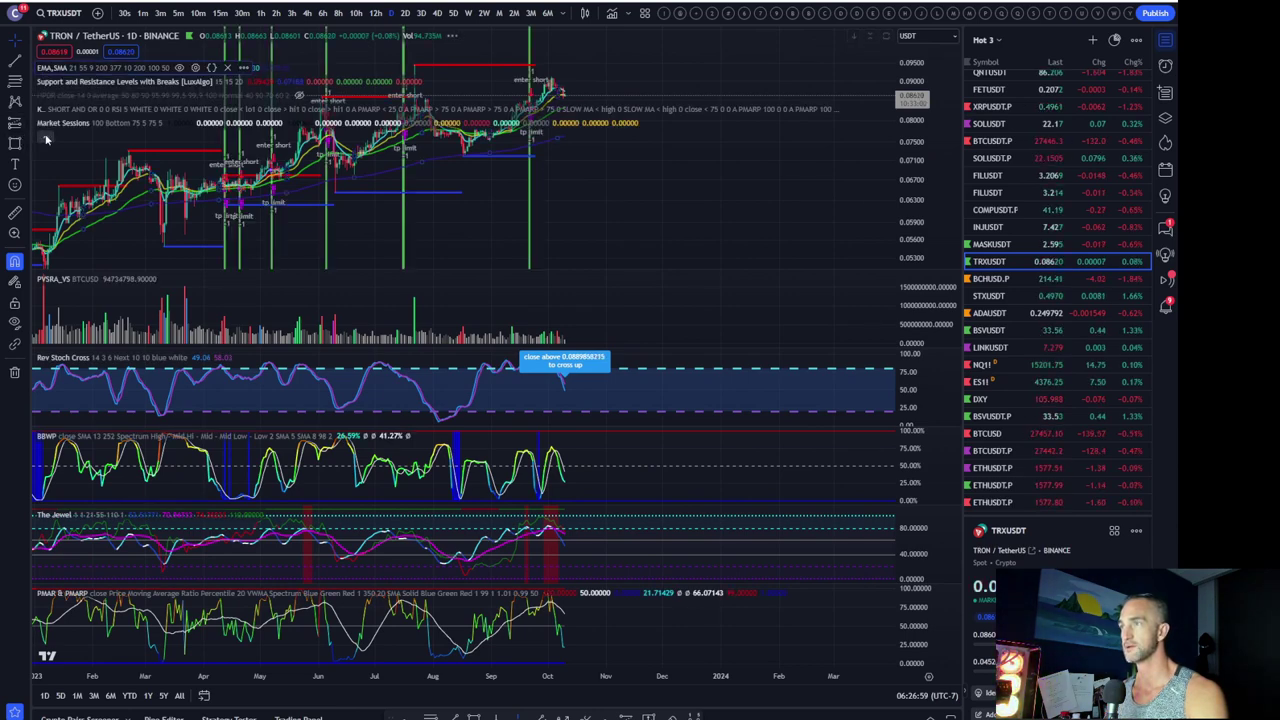
left_click(45, 137)
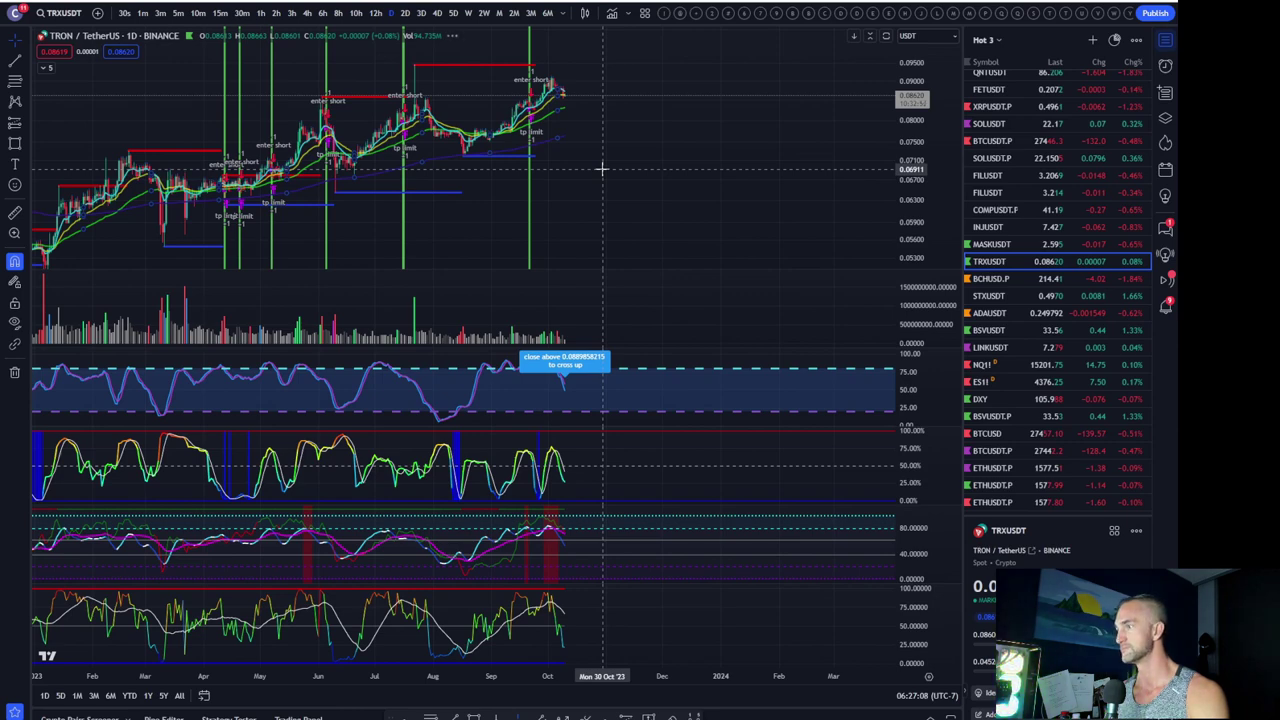
scroll(600, 166, "up", 2)
scroll(600, 166, "up", 2)
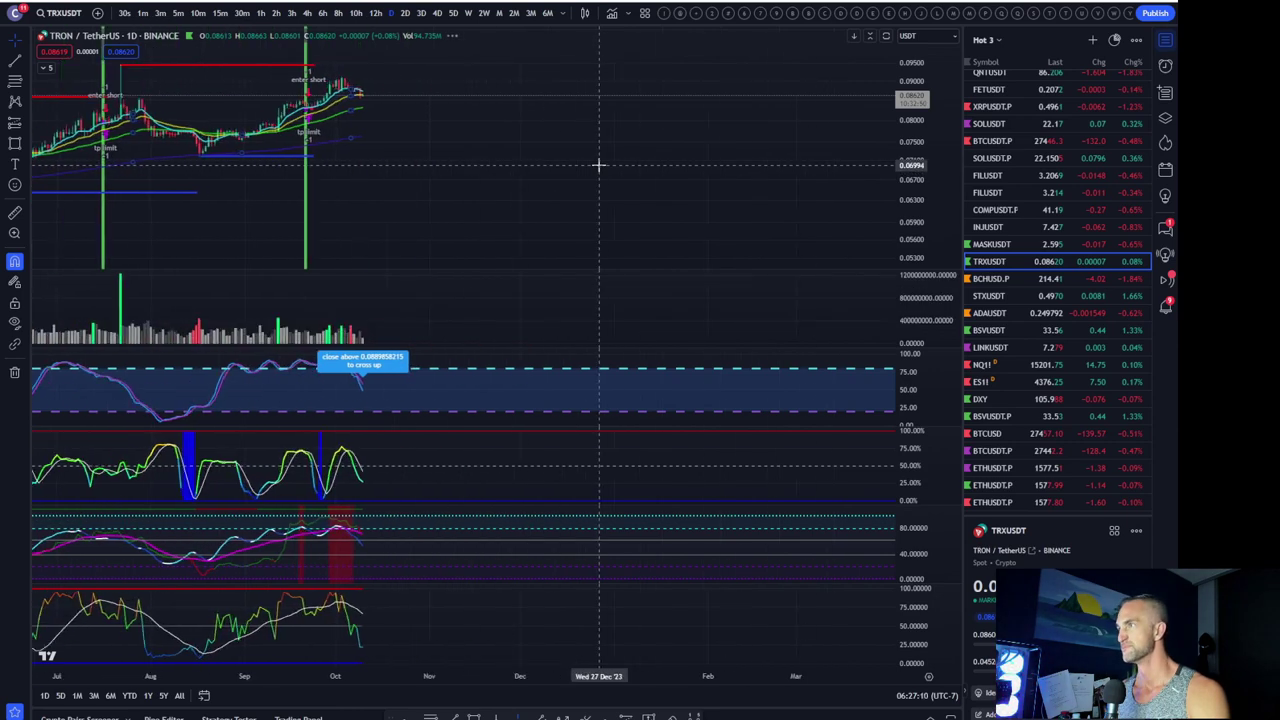
left_click_drag(494, 143, 779, 151)
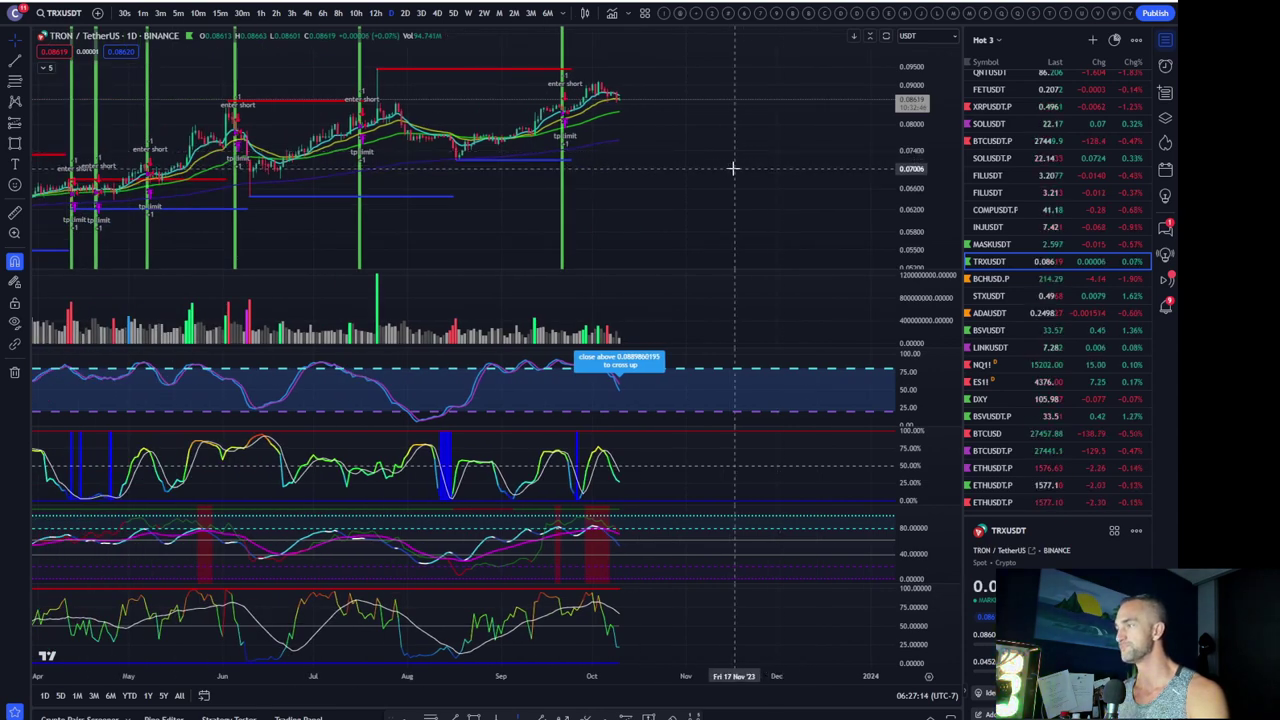
left_click(220, 13)
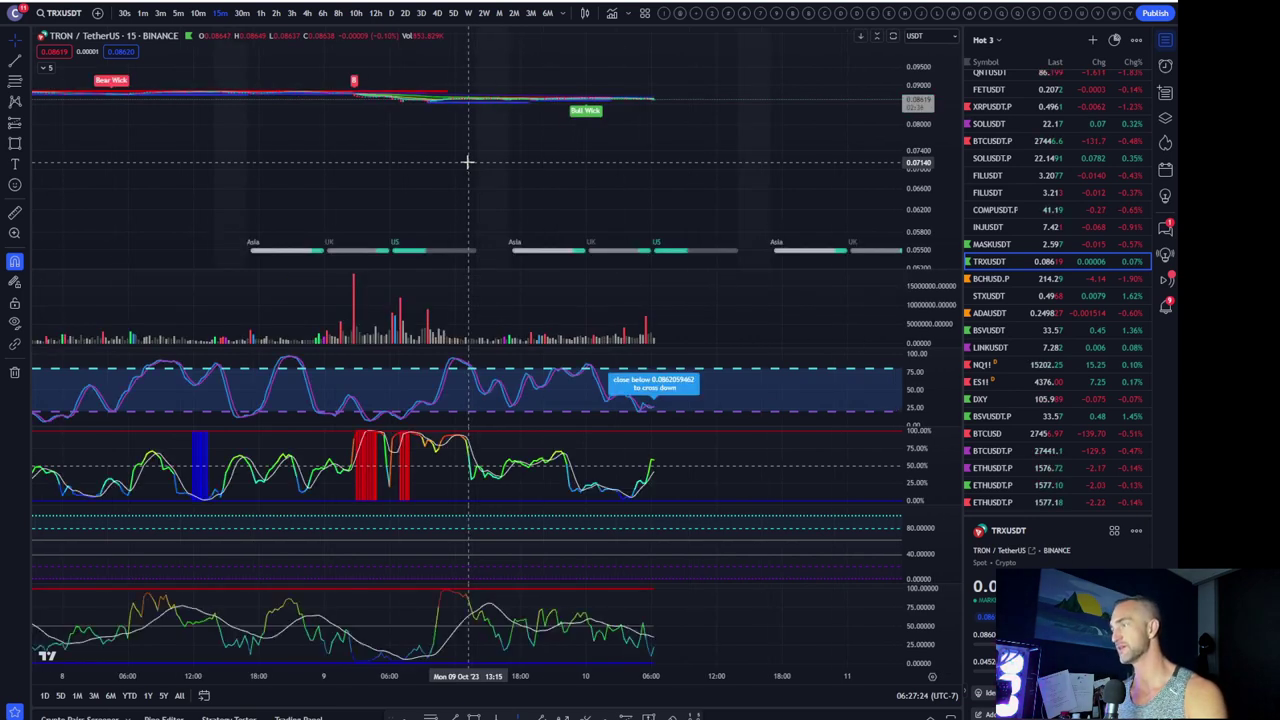
Auto-fit the price scale and maximize the TRX price pane over the indicator panes
scroll(467, 161, "up", 3)
scroll(467, 161, "up", 1)
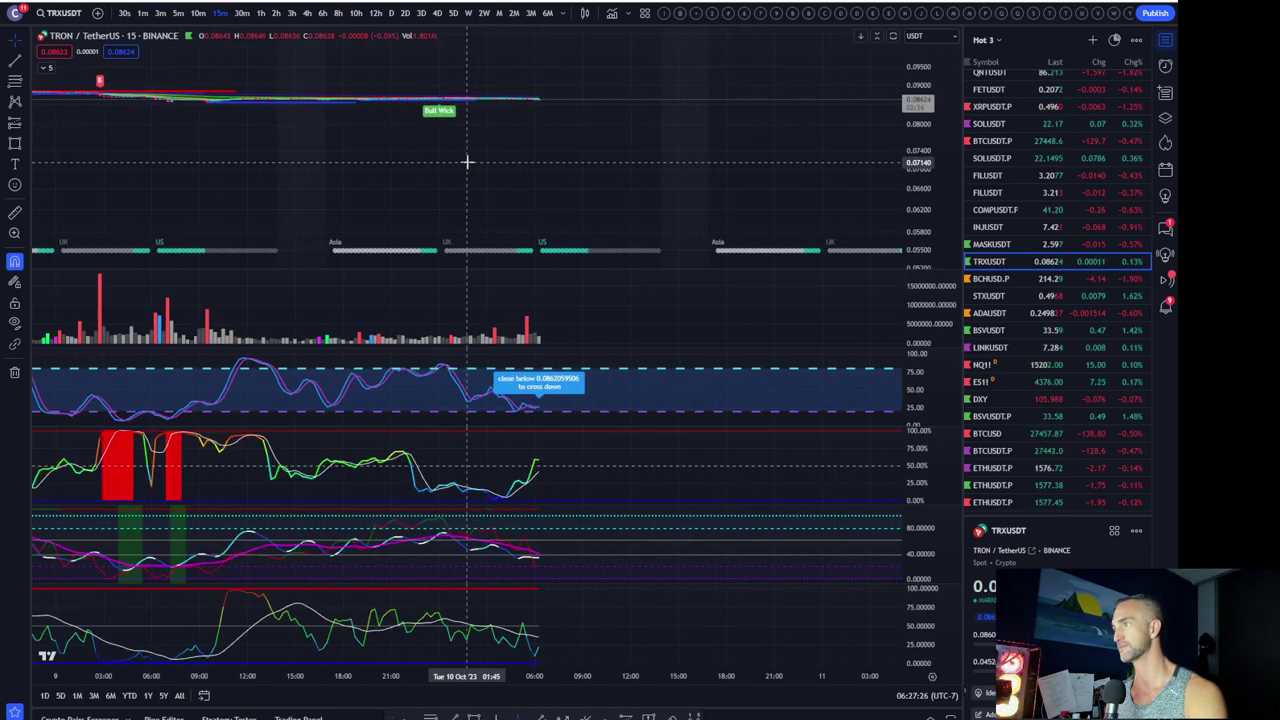
scroll(857, 206, "left", 2)
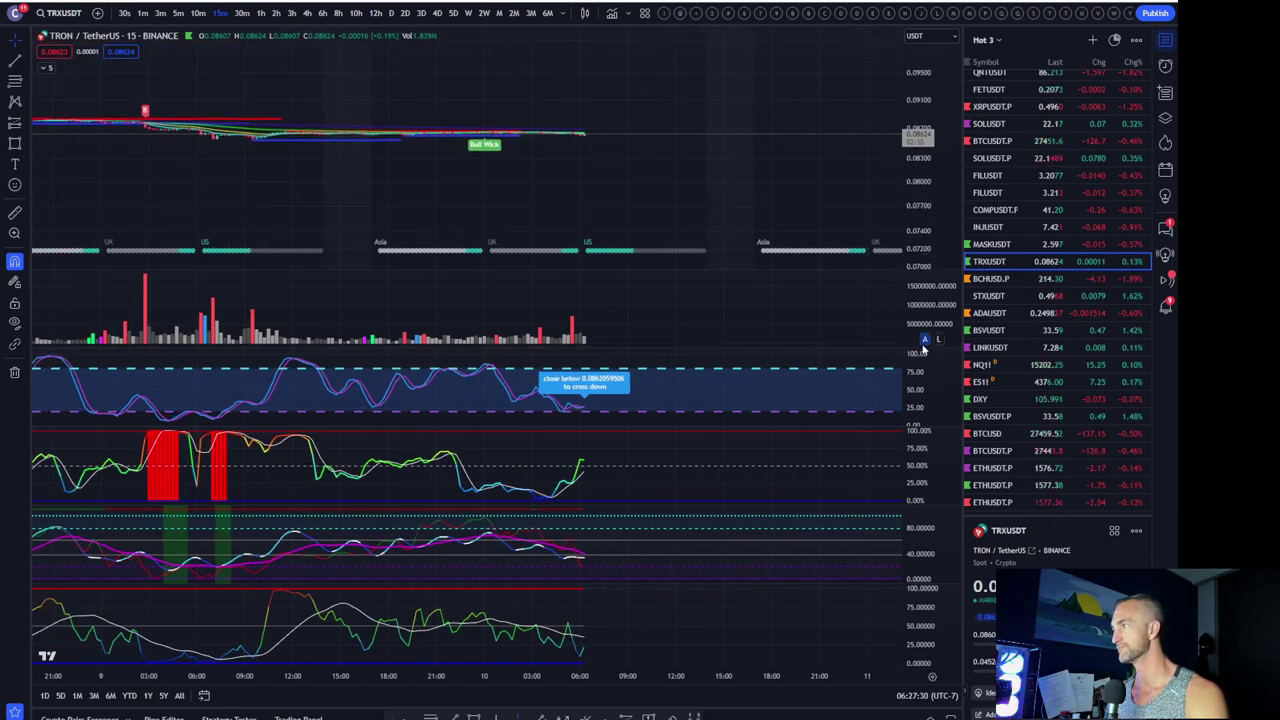
left_click(927, 262)
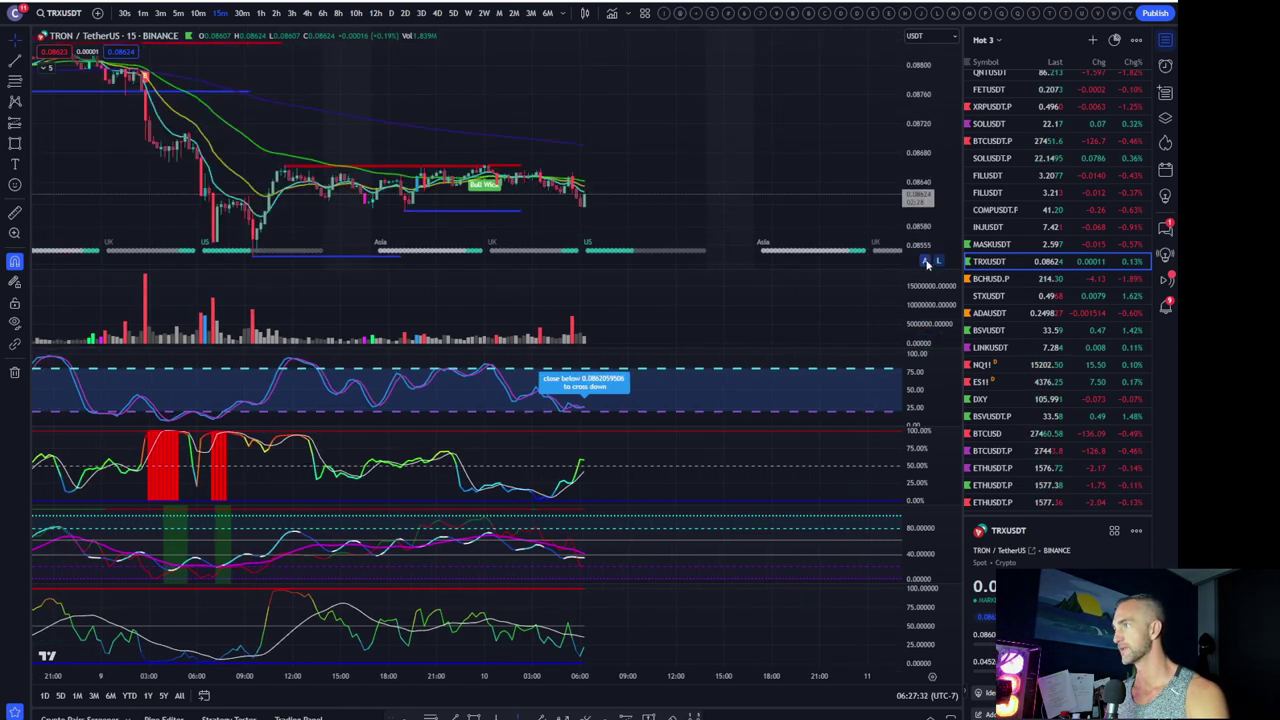
scroll(755, 160, "down", 3)
double_click(862, 144)
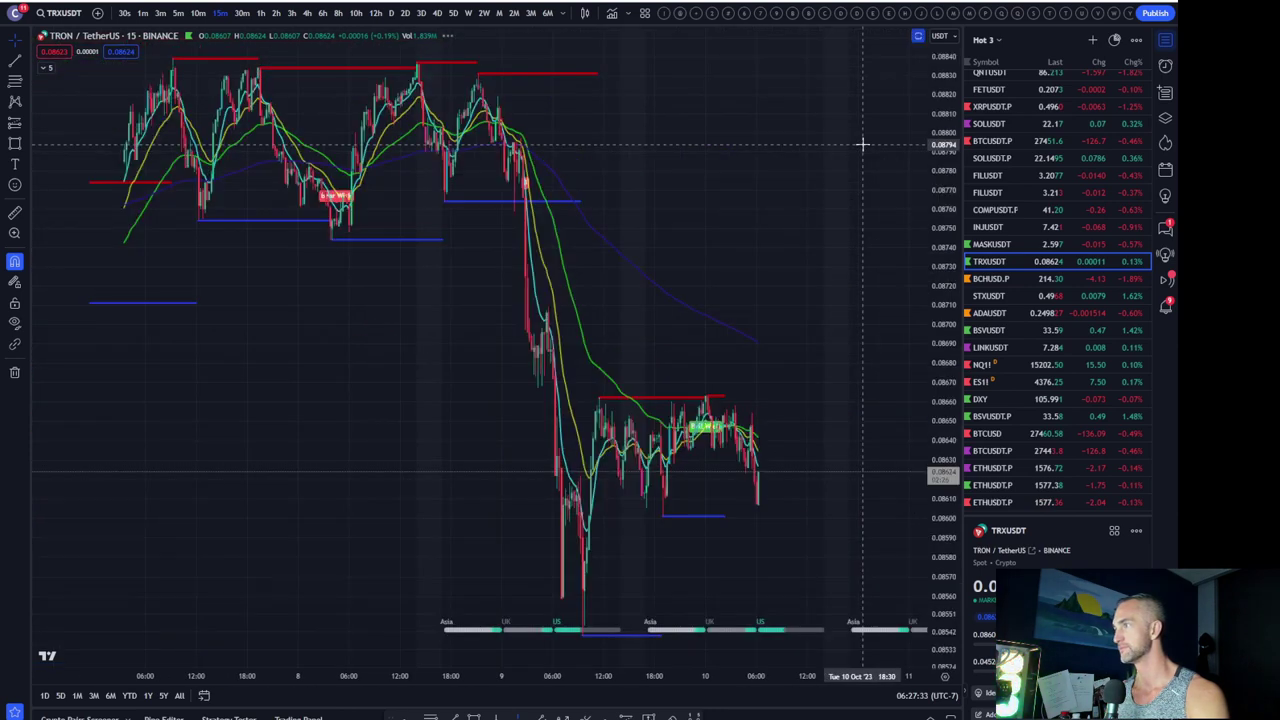
scroll(857, 137, "down", 5)
scroll(941, 274, "down", 2)
scroll(941, 274, "down", 2)
scroll(941, 273, "down", 2)
scroll(941, 272, "down", 2)
scroll(733, 330, "up", 3)
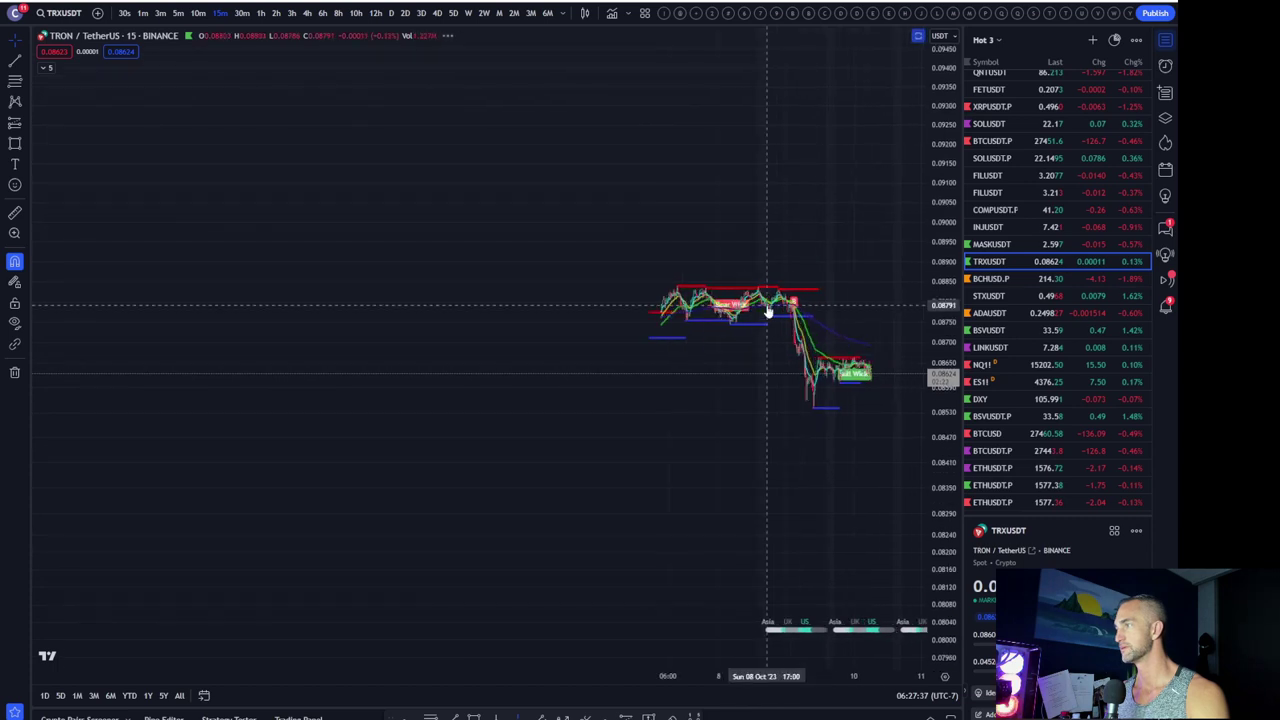
scroll(733, 330, "up", 2)
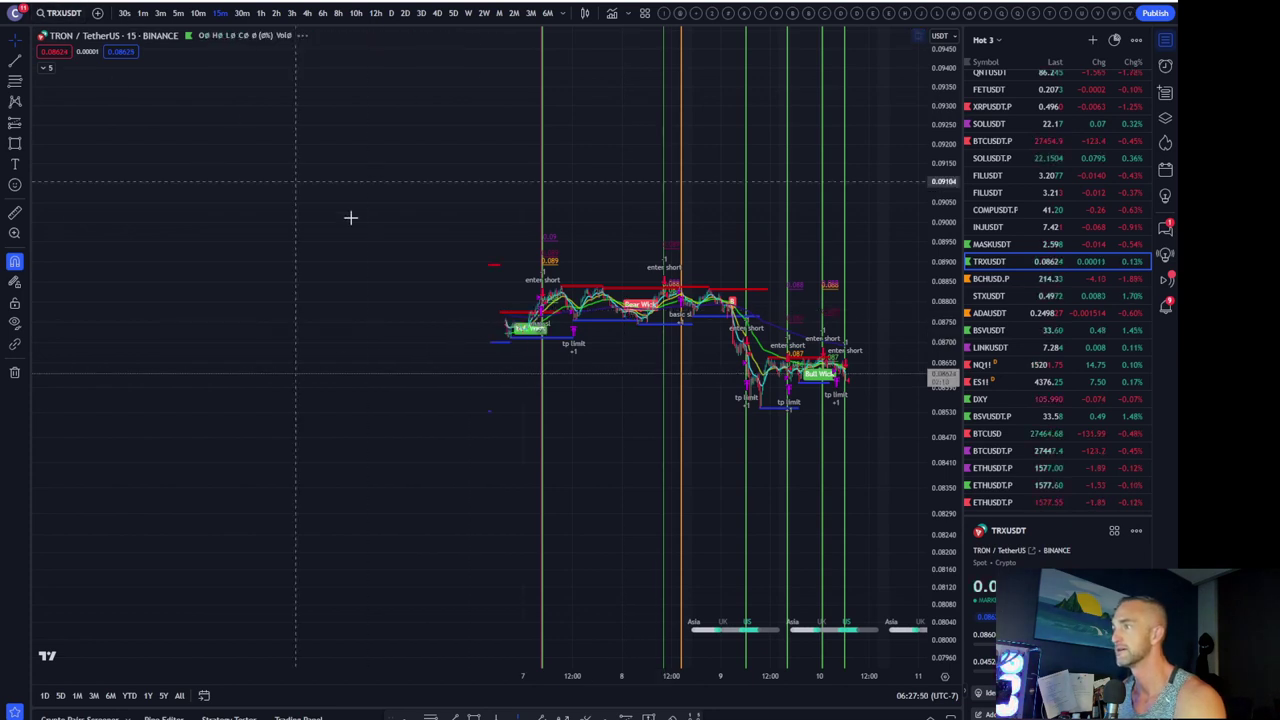
Hide the strategy indicator's short-entry and take-profit labels
left_click(45, 67)
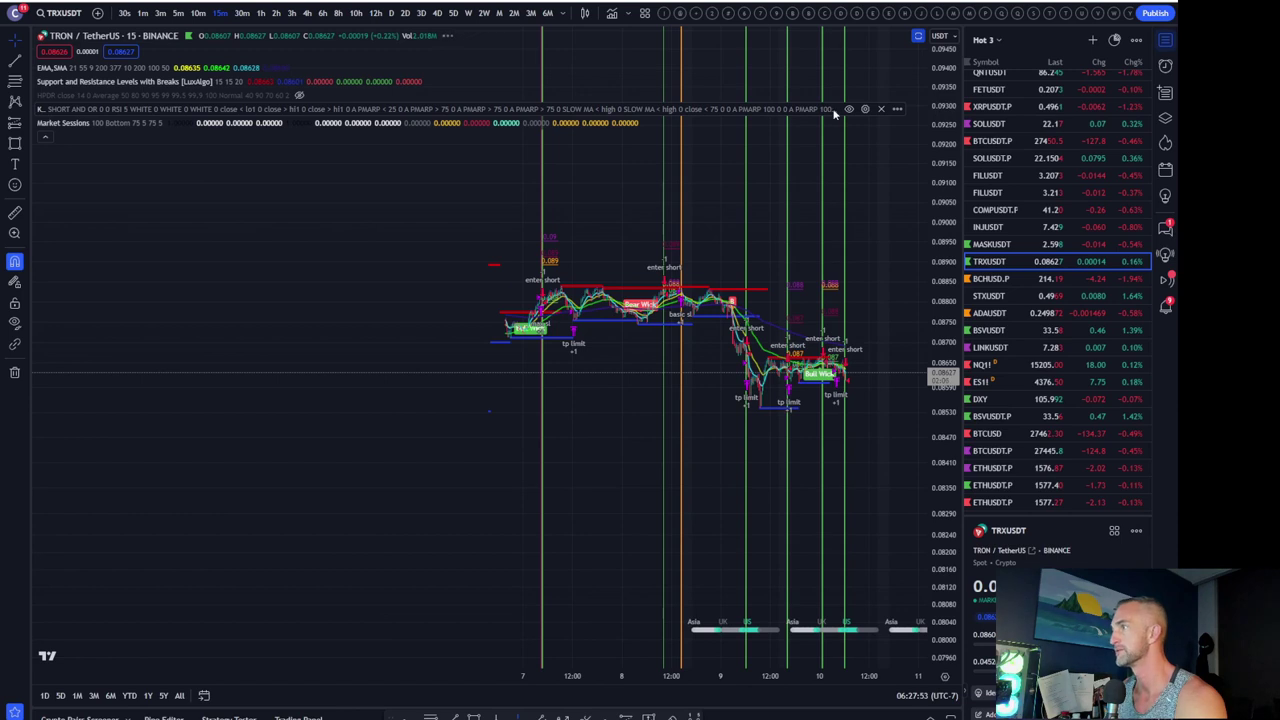
left_click(847, 109)
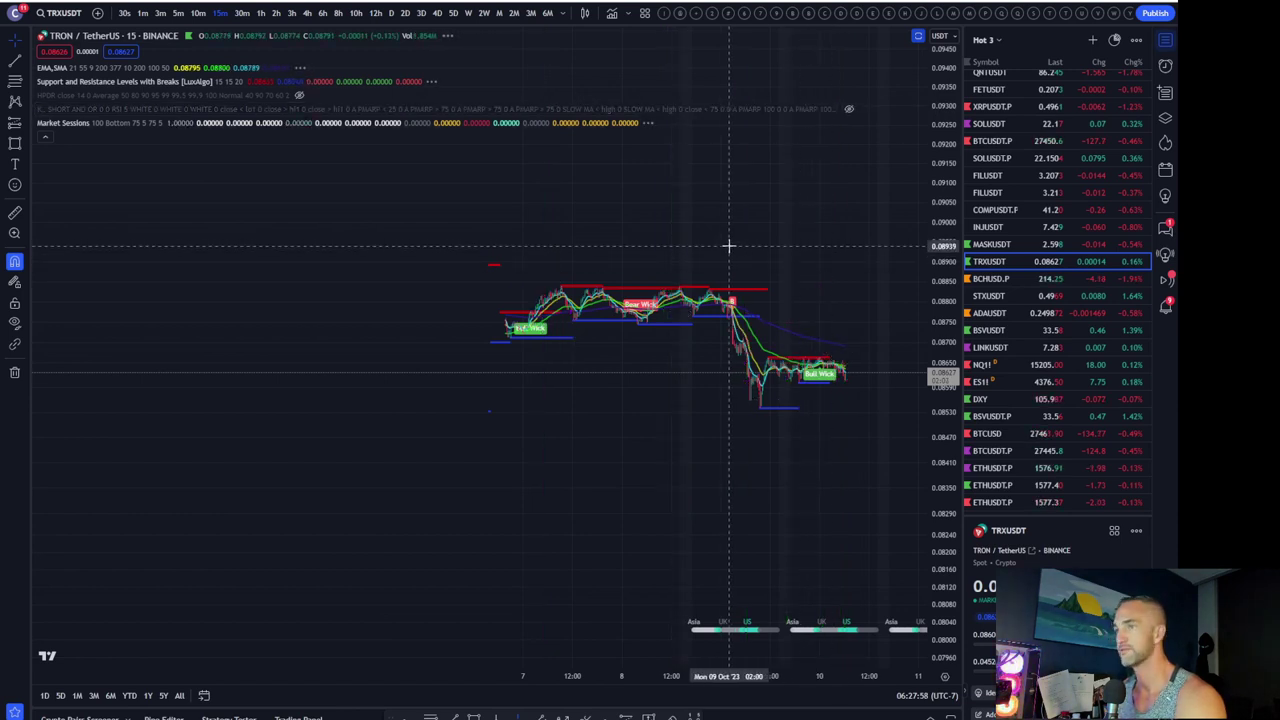
scroll(643, 237, "down", 3)
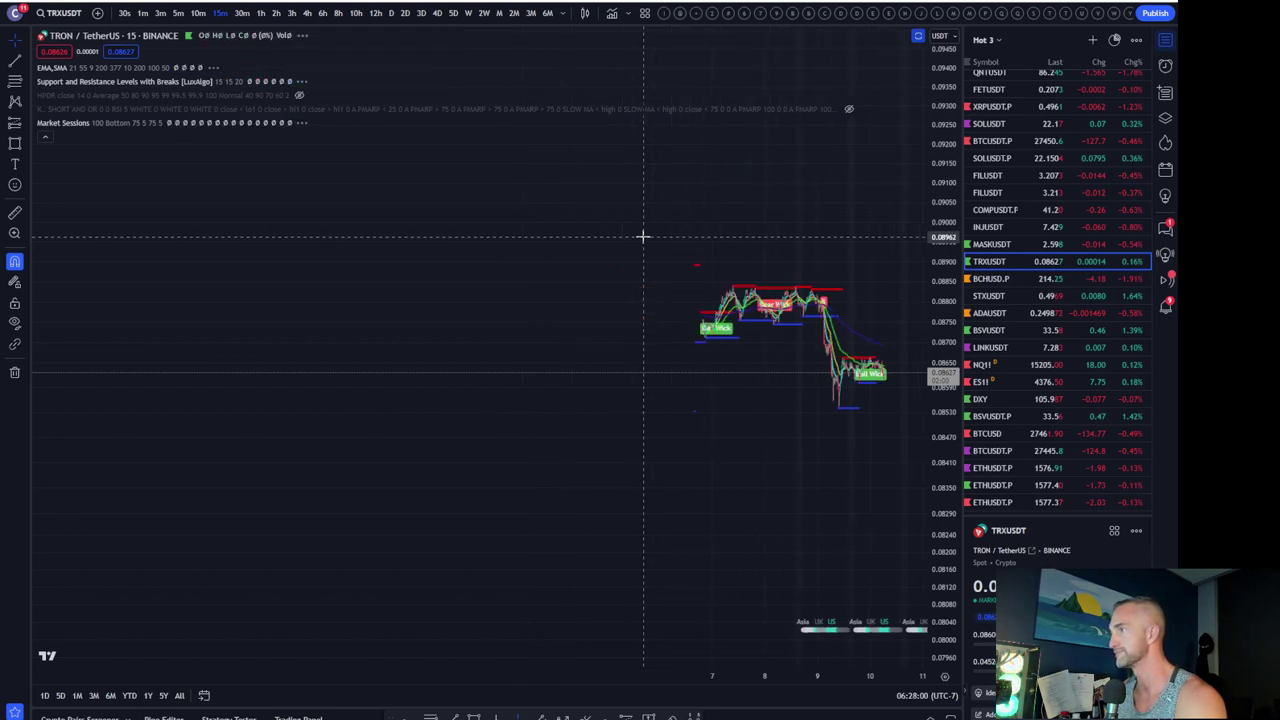
mouse_move(46, 138)
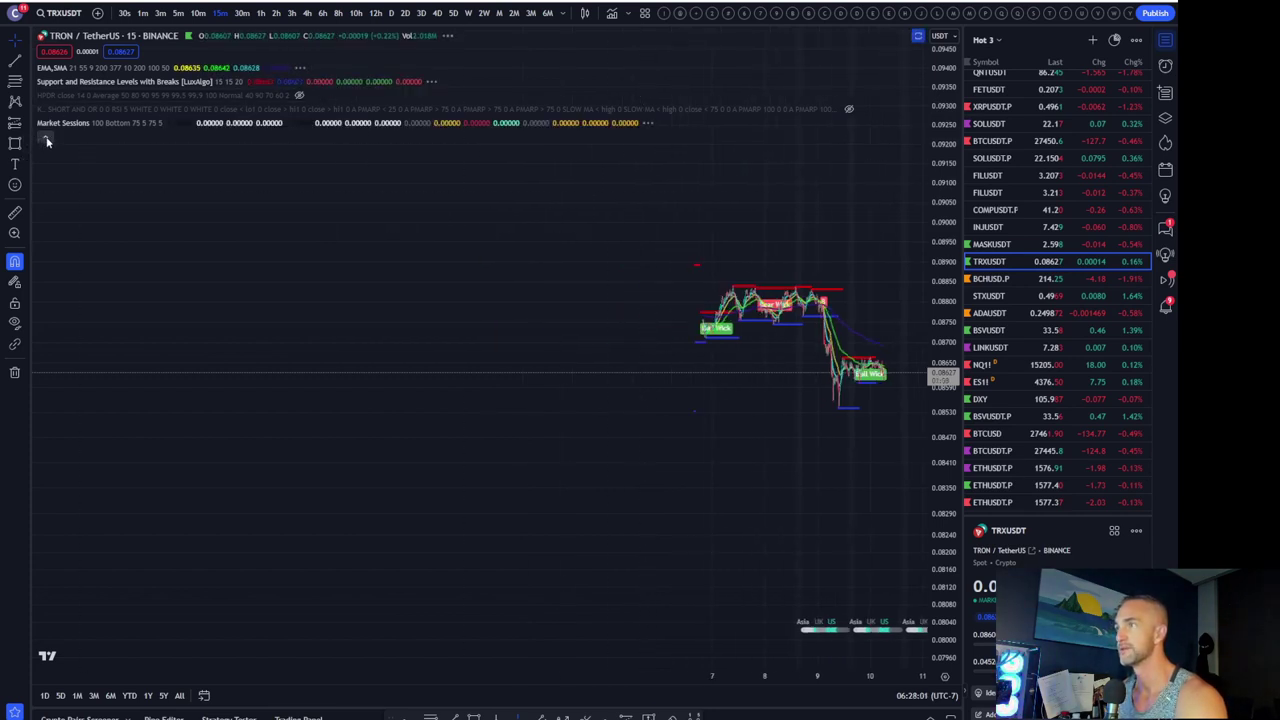
left_click(46, 140)
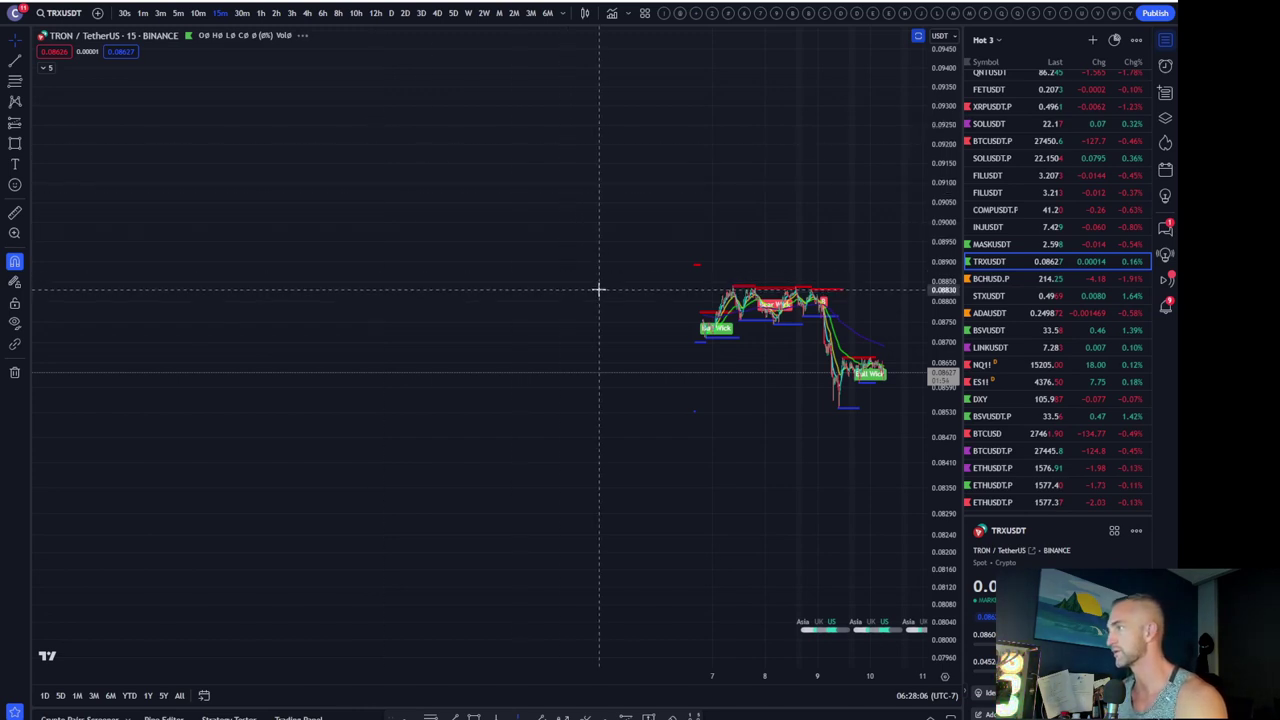
scroll(598, 289, "up", 3)
scroll(598, 289, "up", 2)
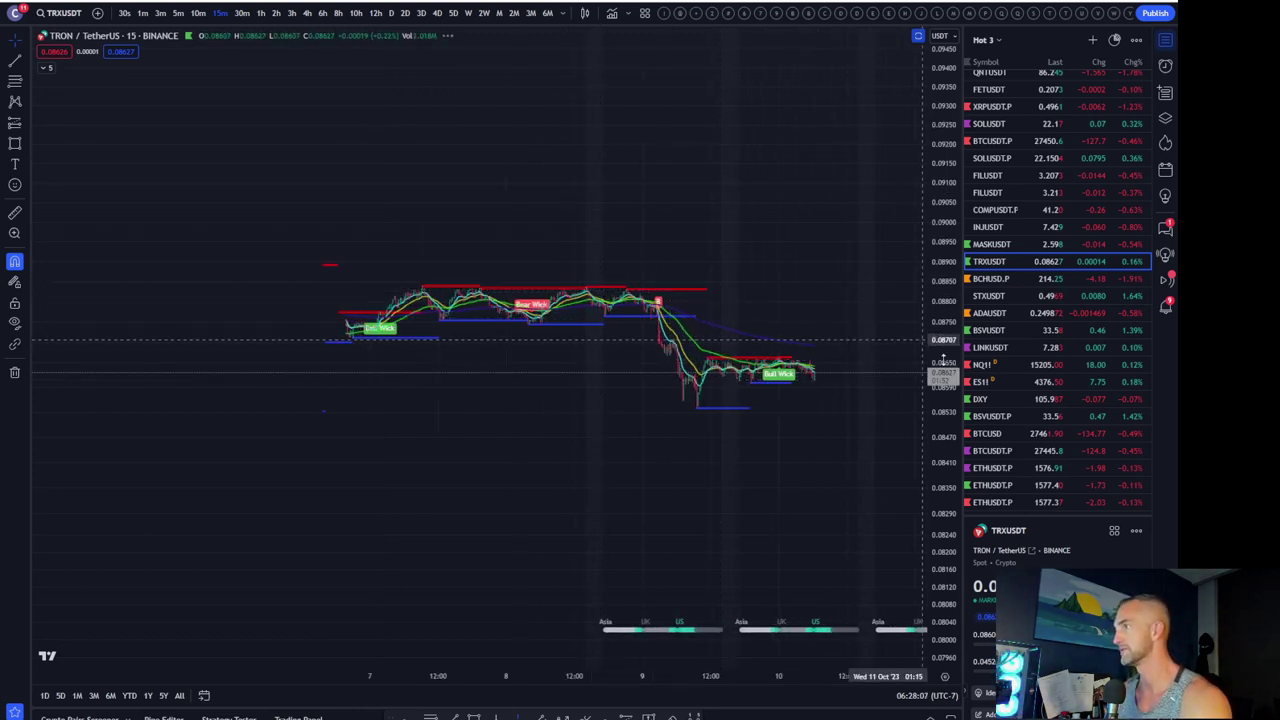
left_click_drag(952, 368, 950, 430)
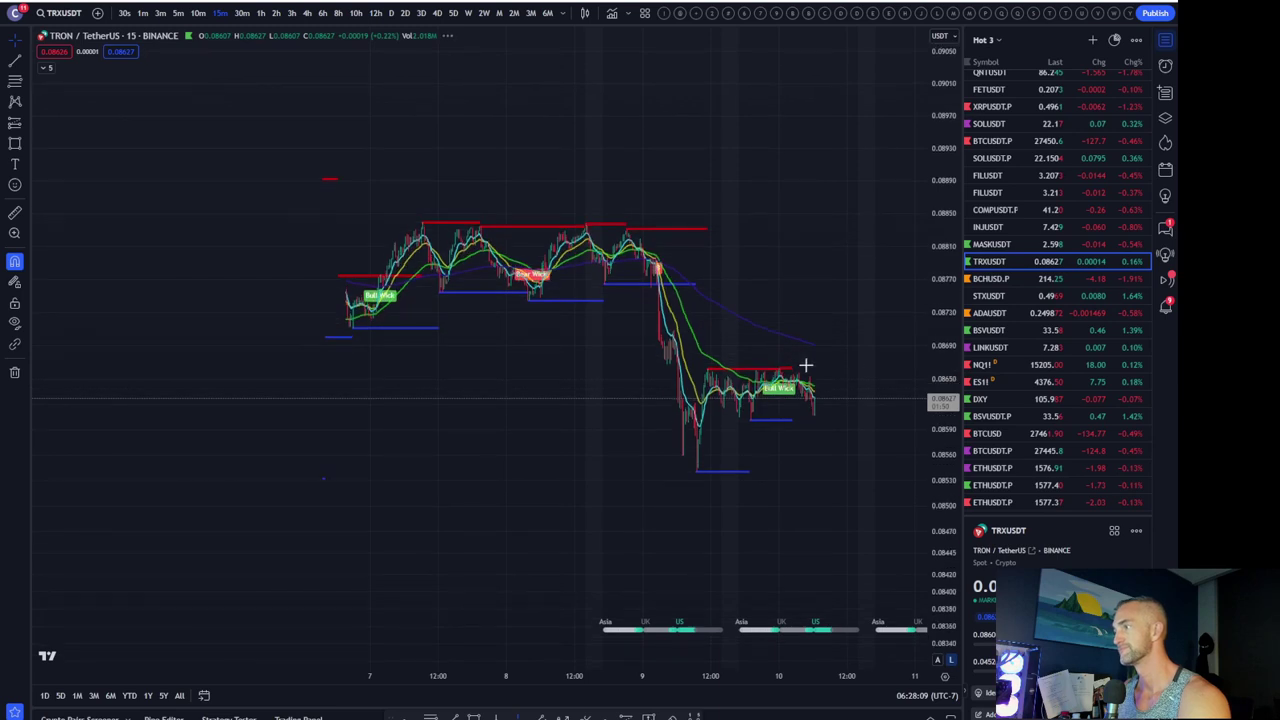
scroll(727, 447, "up", 3)
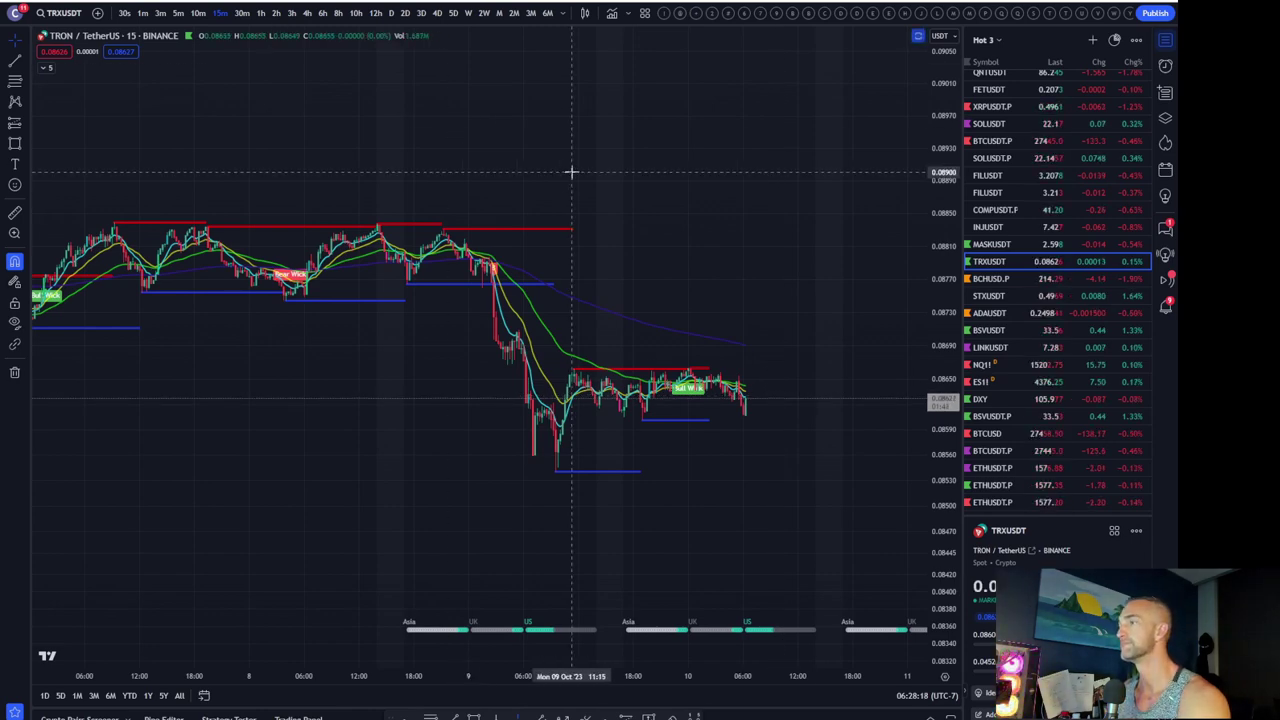
scroll(572, 172, "down", 5)
scroll(572, 174, "down", 4)
scroll(572, 174, "up", 3)
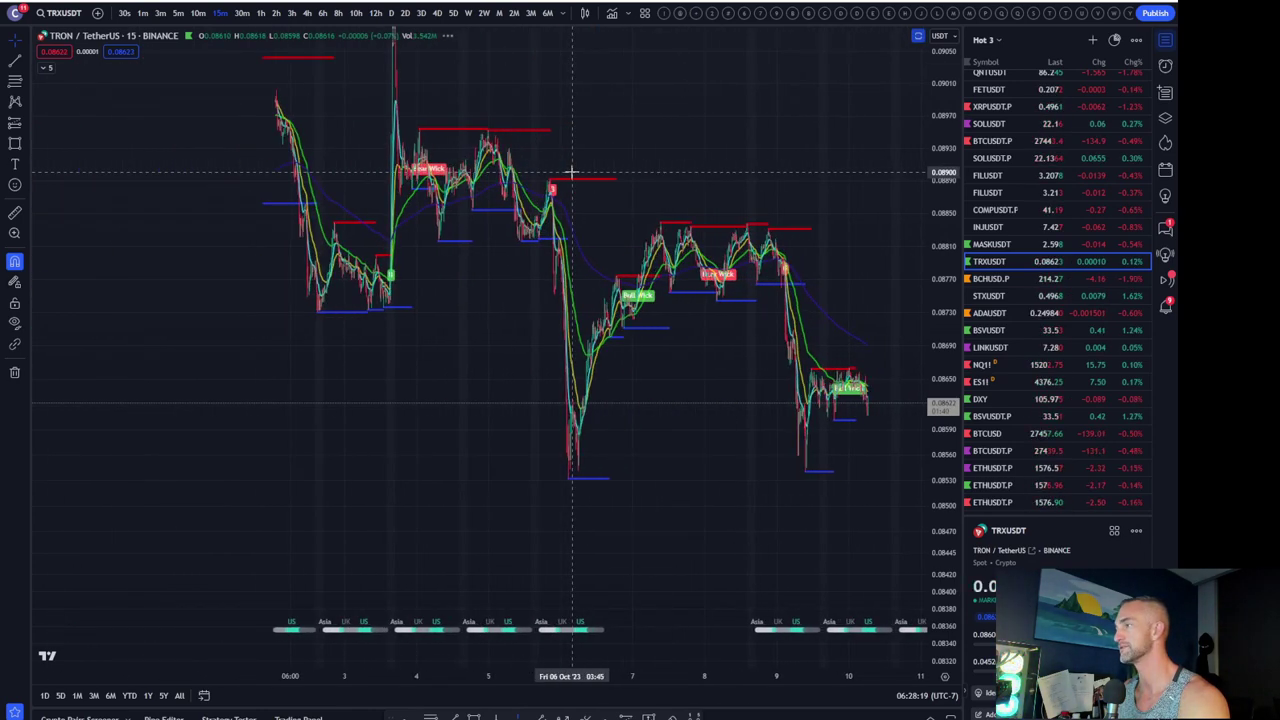
scroll(434, 251, "up", 3)
scroll(437, 247, "up", 3)
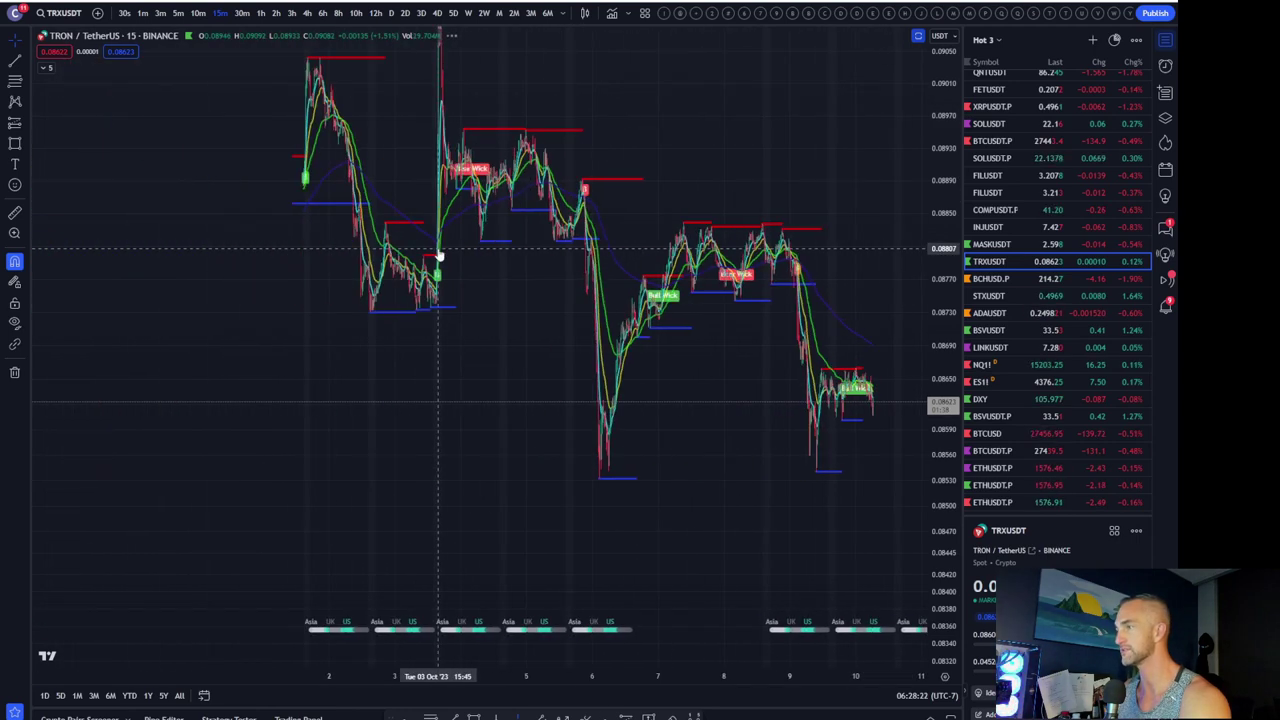
scroll(437, 248, "down", 4)
scroll(425, 400, "down", 1)
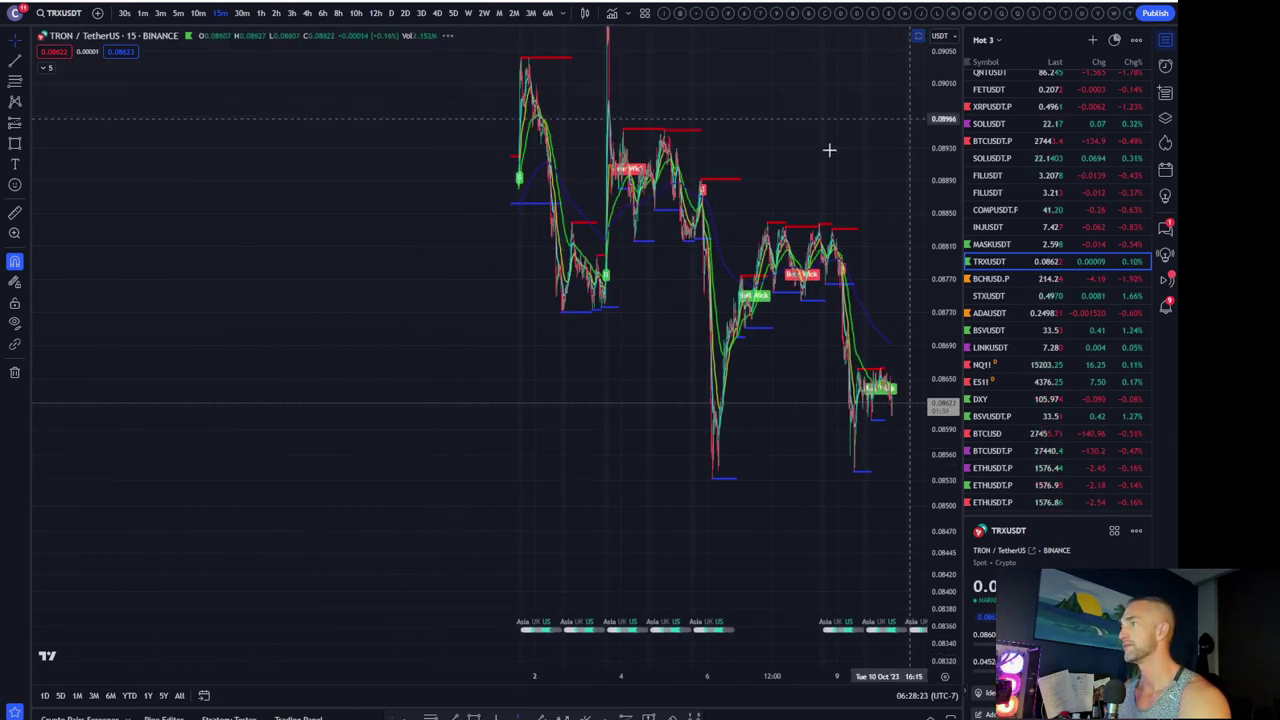
scroll(944, 212, "down", 3)
scroll(940, 215, "down", 2)
scroll(942, 210, "down", 2)
scroll(943, 209, "down", 2)
scroll(760, 110, "down", 2)
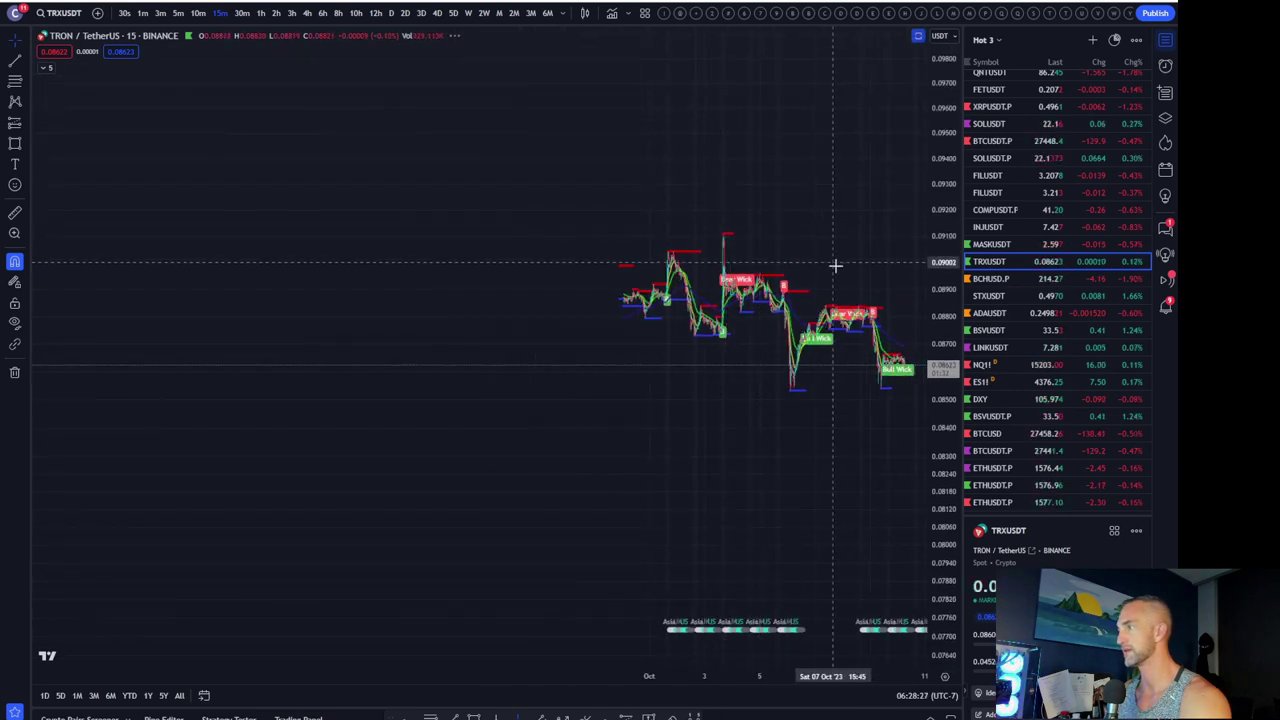
scroll(830, 268, "up", 2)
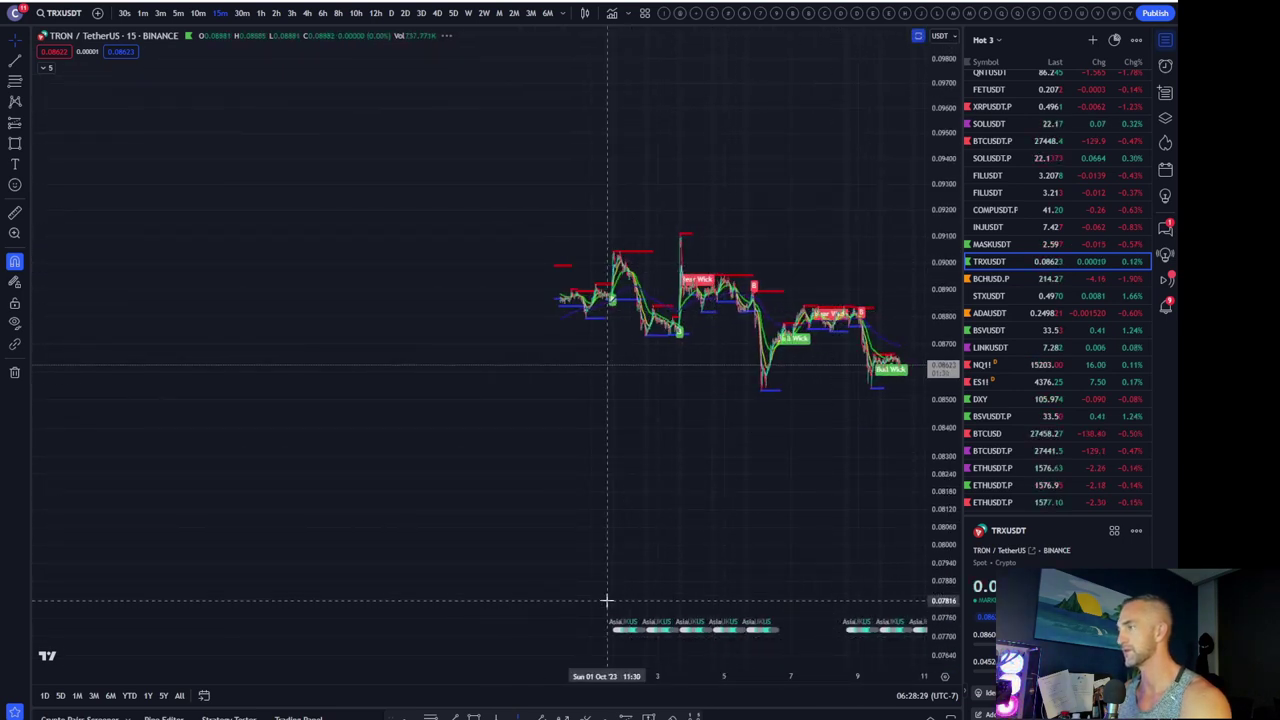
scroll(622, 637, "down", 1)
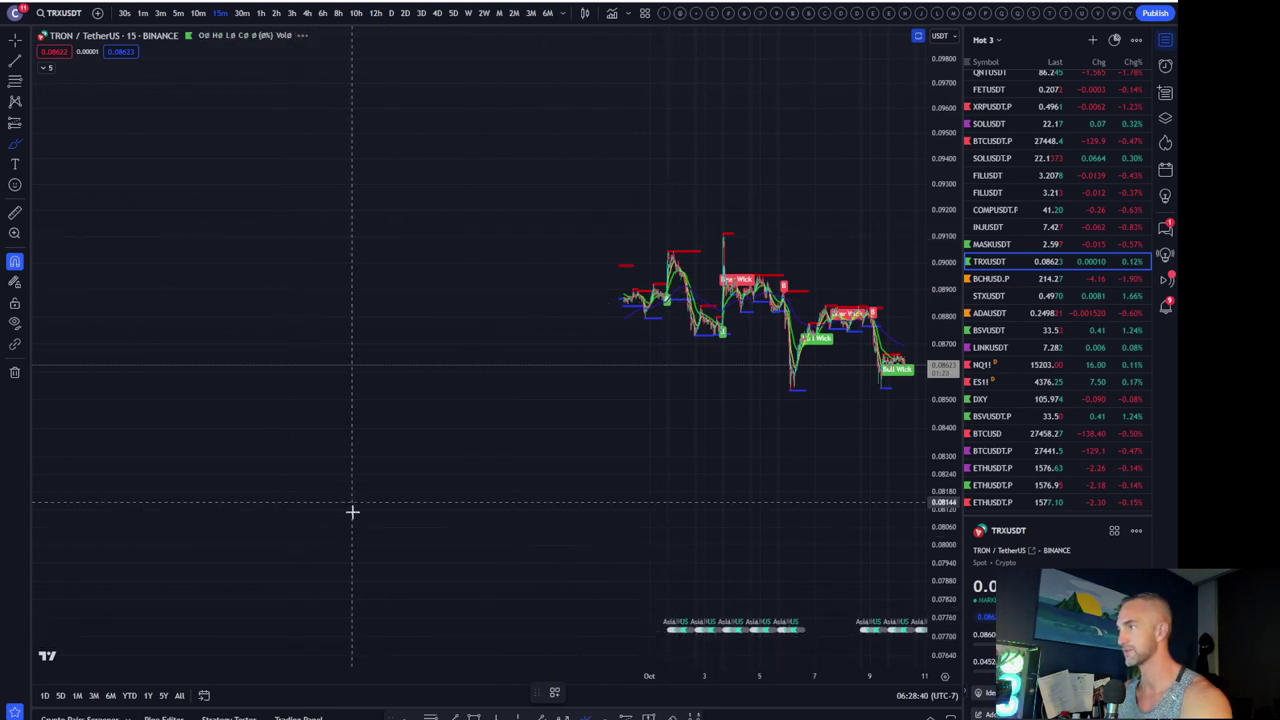
Brush a green freehand curve climbing to a peak then dropping sharply, undoing a stray top line
mouse_move(322, 577)
left_mouse_down()
mouse_move(520, 360)
mouse_move(604, 228)
mouse_move(675, 357)
mouse_move(790, 448)
mouse_move(818, 443)
left_mouse_up()
left_click_drag(936, 410, 936, 450)
left_click_drag(743, 134, 313, 122)
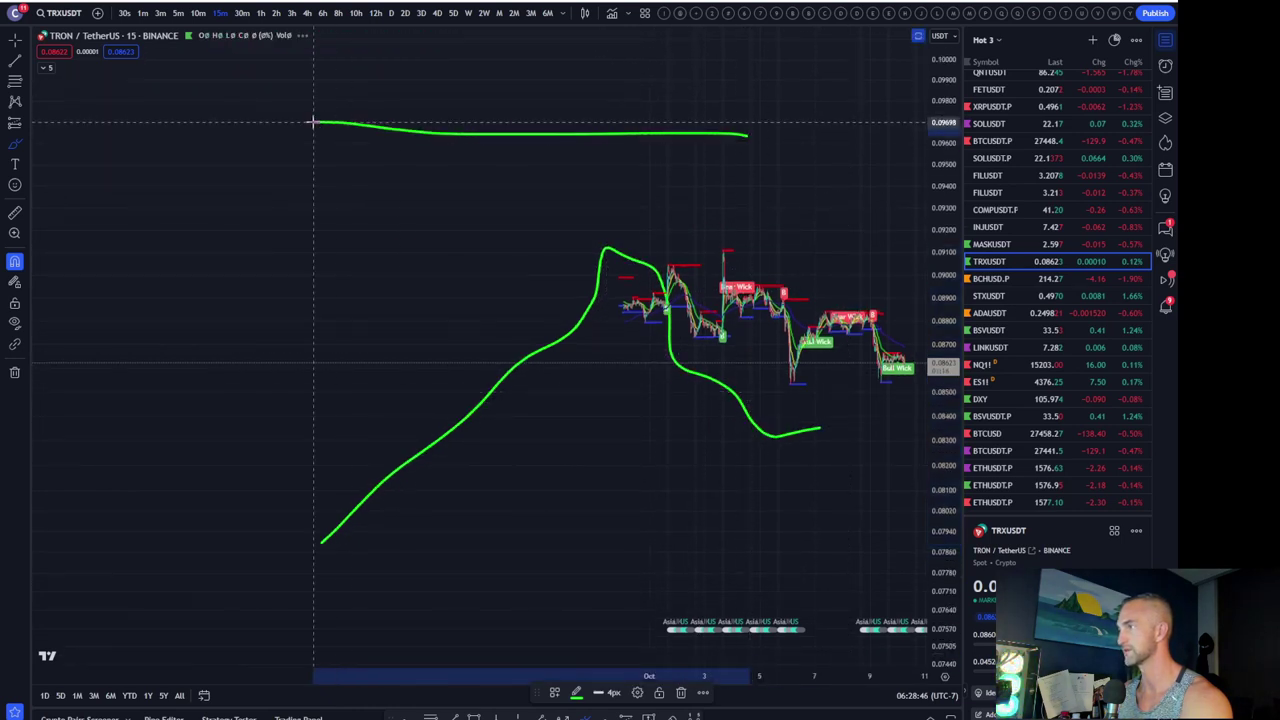
key("ctrl+z")
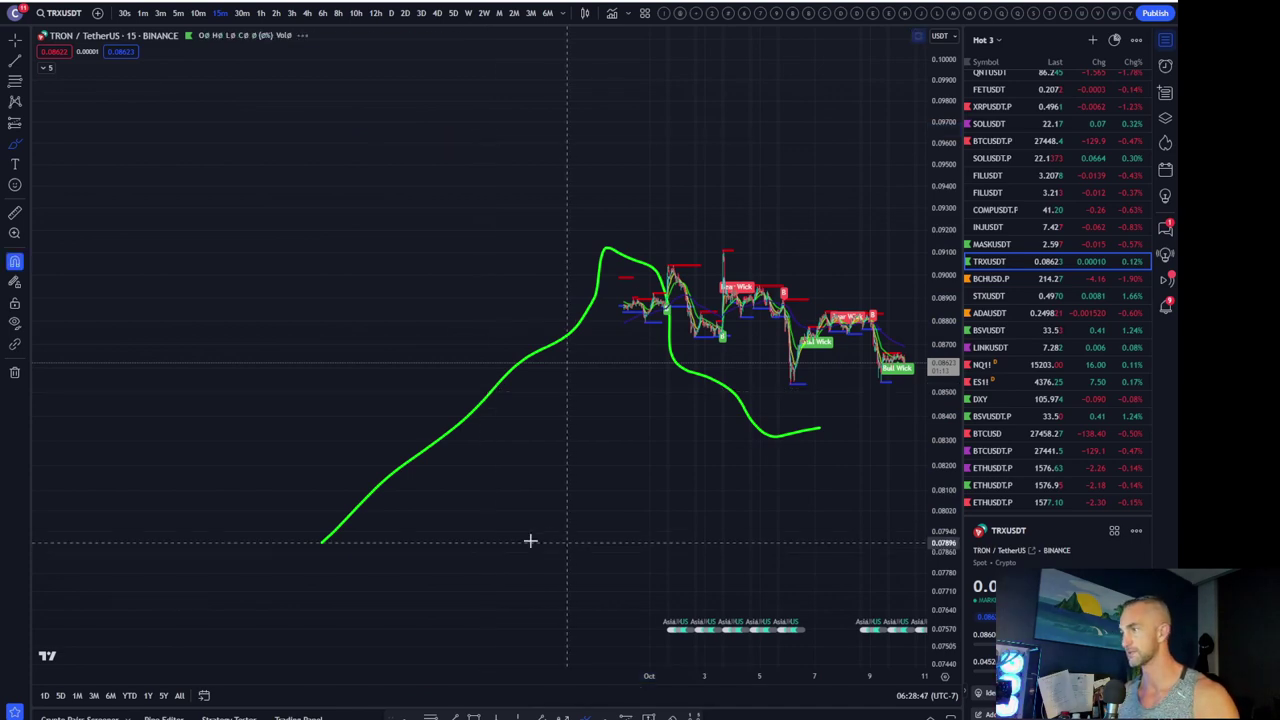
Add a horizontal freehand baseline beneath the curve and zoom out
left_click_drag(326, 541, 700, 535)
scroll(803, 463, "up", 2)
scroll(800, 463, "up", 2)
scroll(797, 470, "up", 2)
scroll(797, 470, "down", 3)
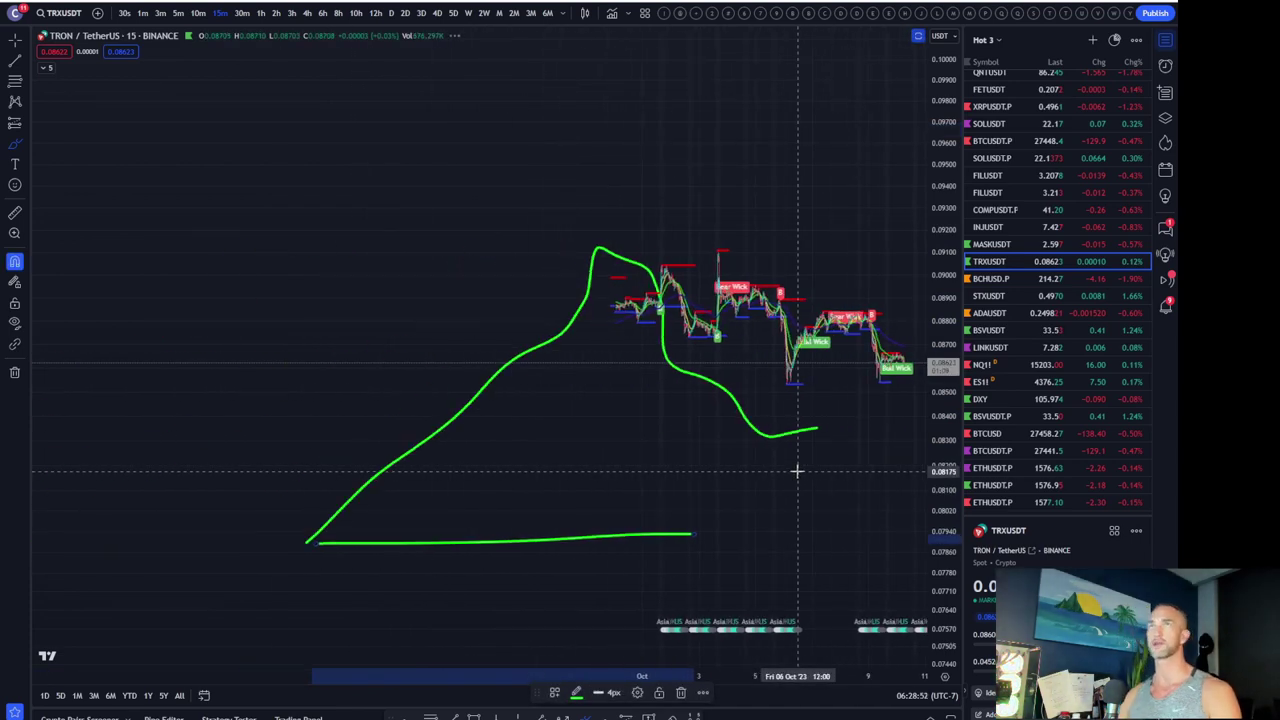